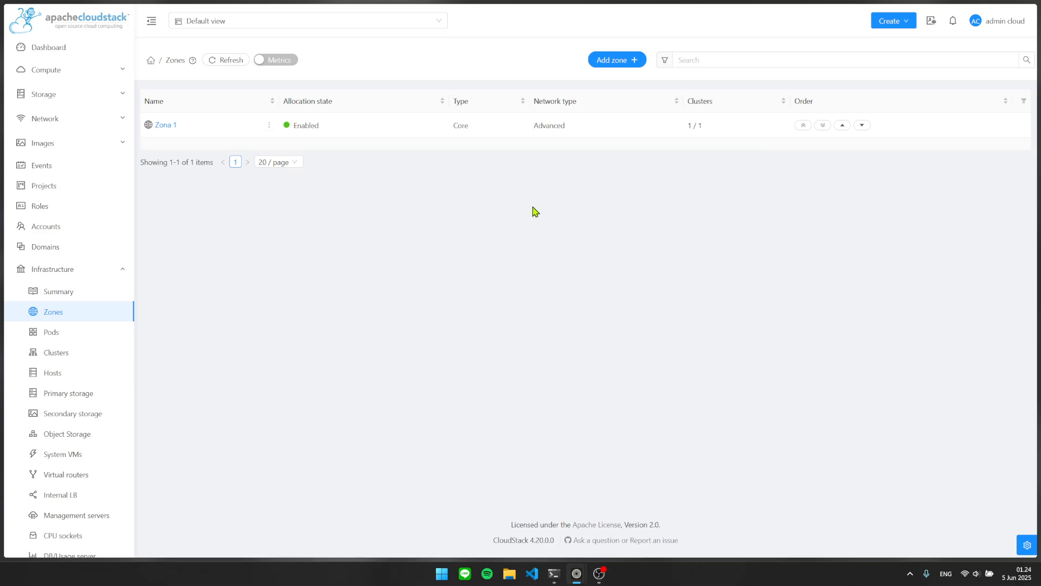
Select the page's full web address in the browser address bar.
{"action": "left_click", "coordinate": [485, 11]}
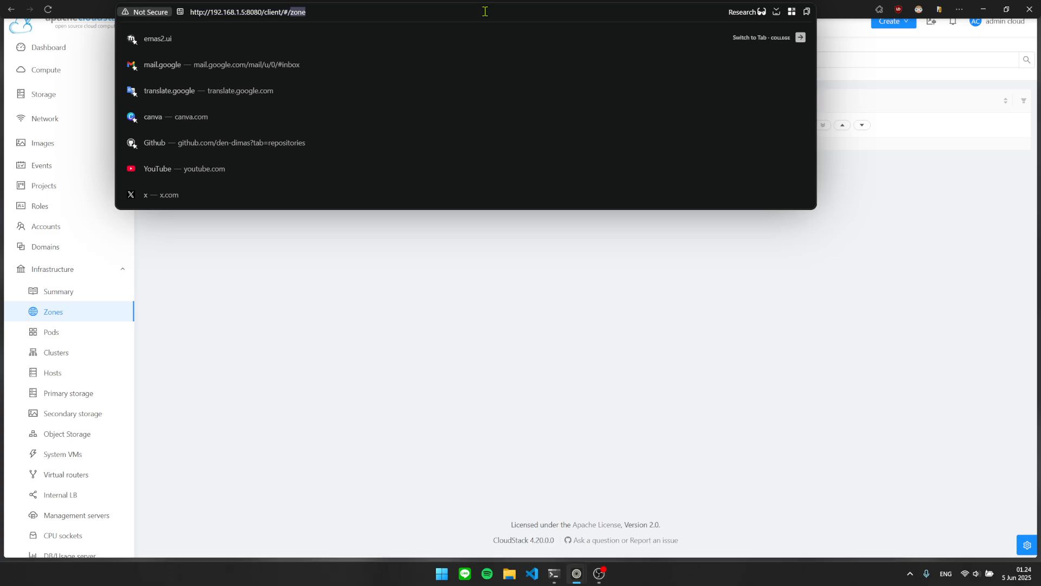
{"action": "triple_click", "coordinate": [485, 11]}
{"action": "left_click", "coordinate": [984, 242]}
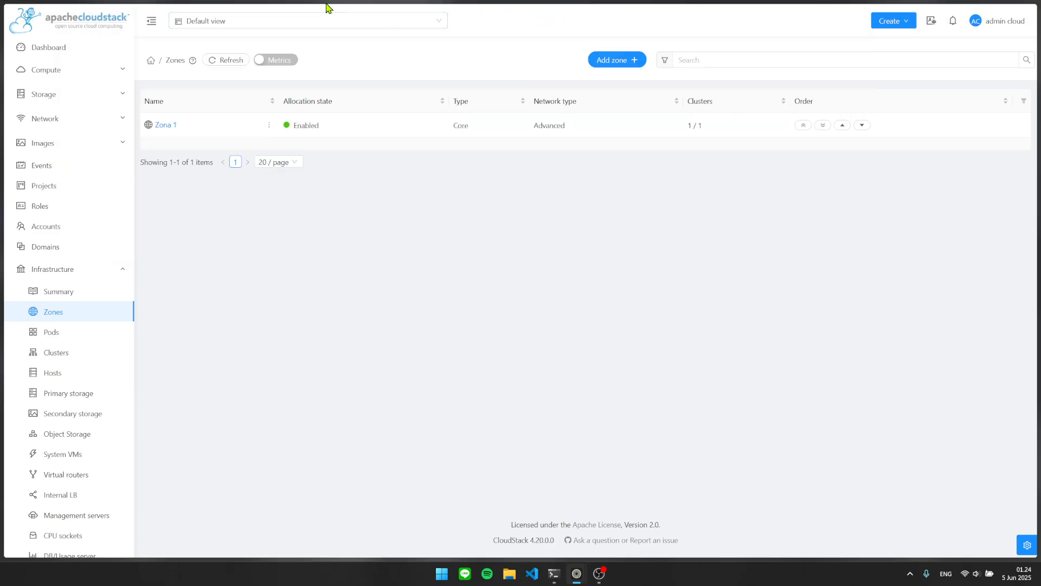
{"action": "mouse_move", "coordinate": [327, 5]}
Highlight the server IP and port 8080 in the web address, then return to Zones.
{"action": "left_click", "coordinate": [375, 12]}
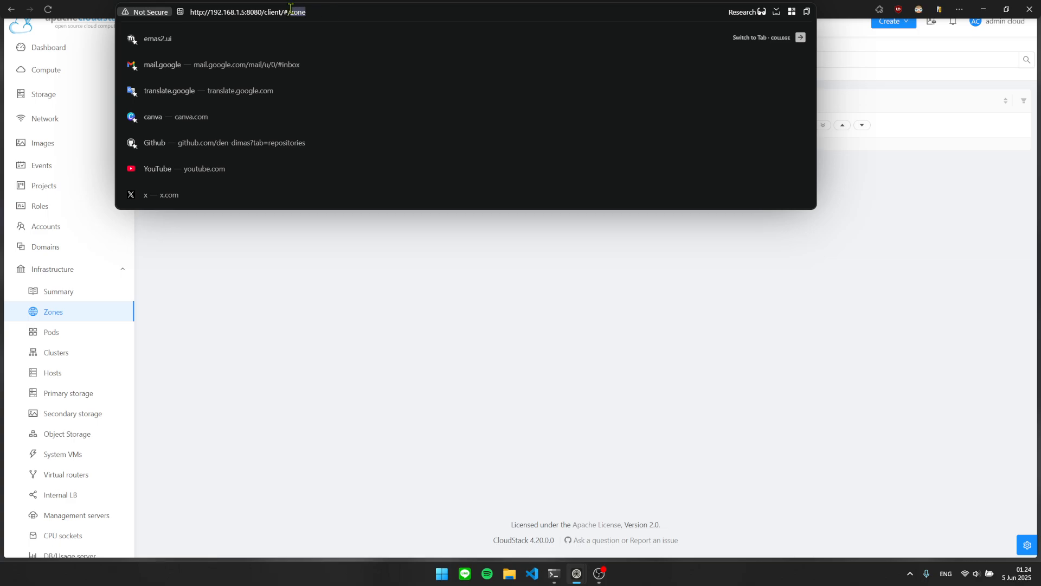
{"action": "left_click_drag", "start_coordinate": [190, 12], "coordinate": [240, 19]}
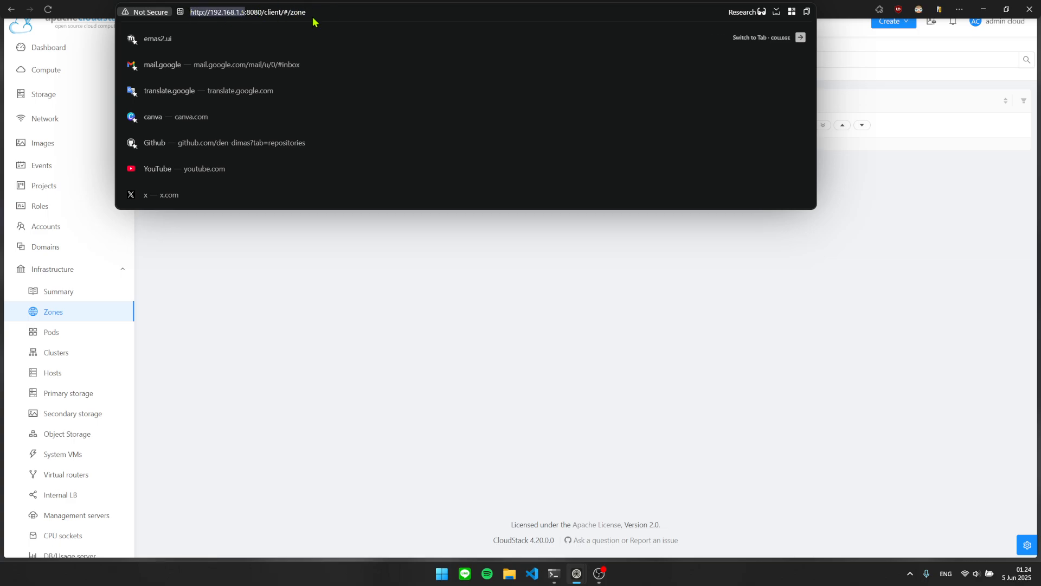
{"action": "left_click", "coordinate": [242, 12]}
{"action": "left_click_drag", "start_coordinate": [244, 12], "coordinate": [191, 16]}
{"action": "left_click", "coordinate": [205, 13]}
{"action": "left_click_drag", "start_coordinate": [216, 14], "coordinate": [244, 15]}
{"action": "double_click", "coordinate": [255, 12]}
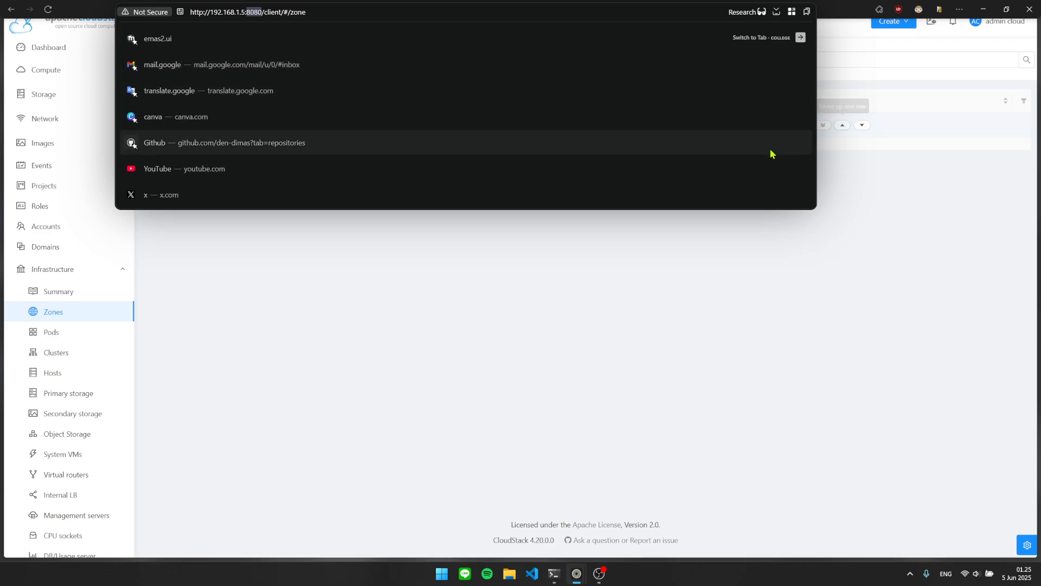
{"action": "left_click", "coordinate": [406, 239]}
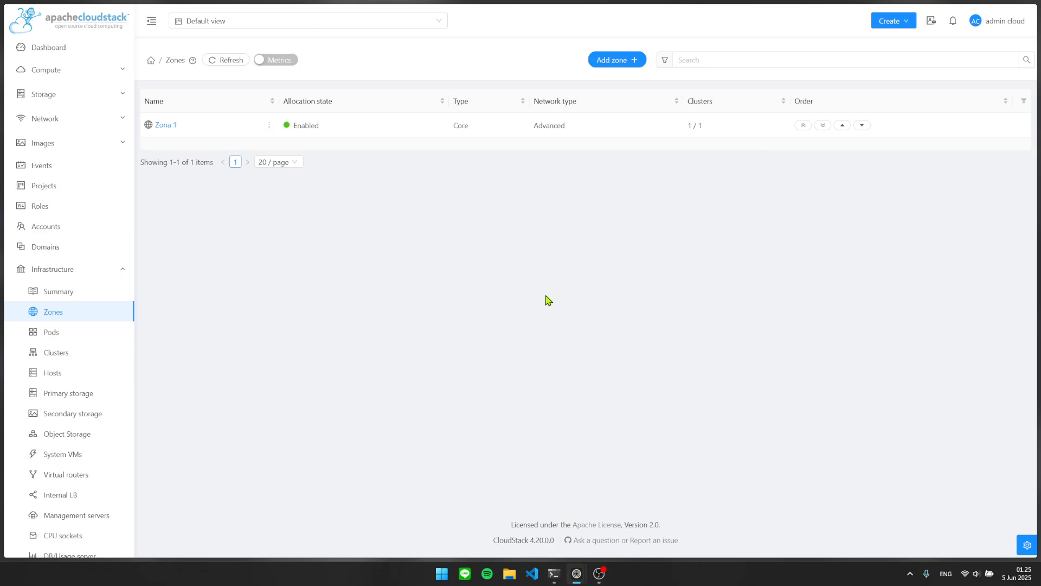
Review the admin profile's edit-details and change-password forms, closing both unchanged.
{"action": "mouse_move", "coordinate": [1011, 28]}
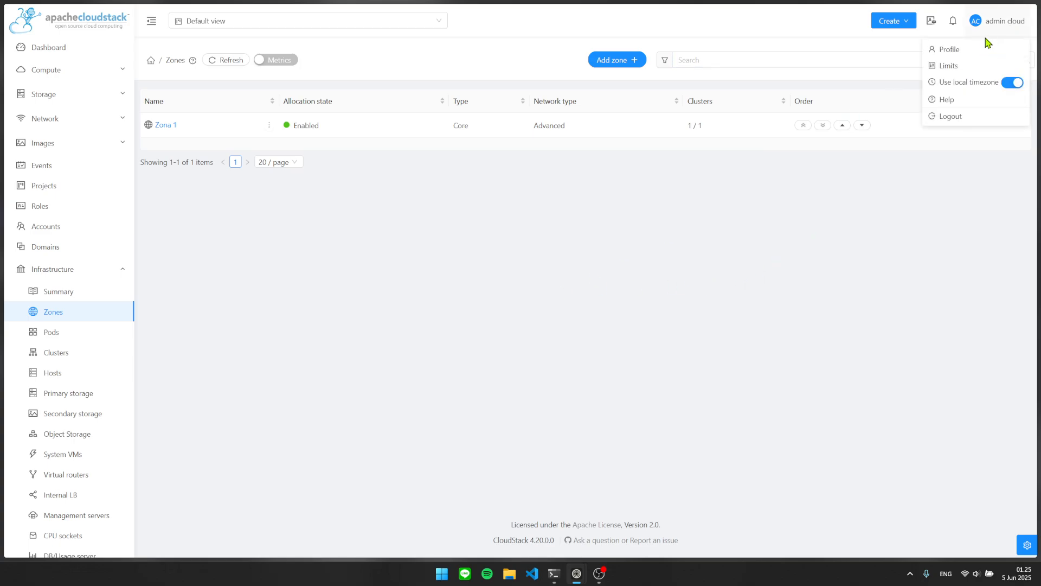
{"action": "left_click", "coordinate": [949, 50]}
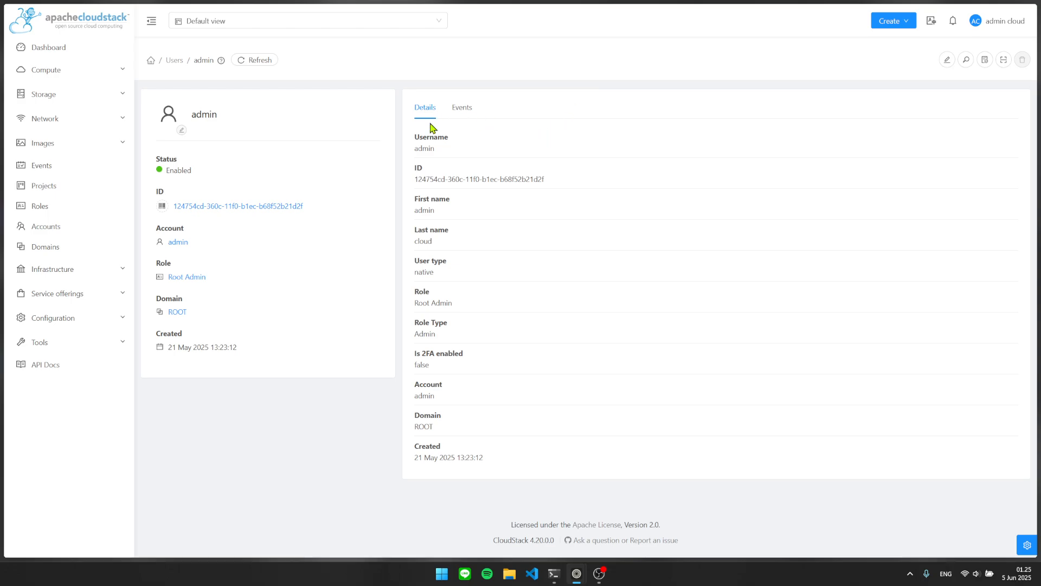
{"action": "left_click", "coordinate": [946, 61]}
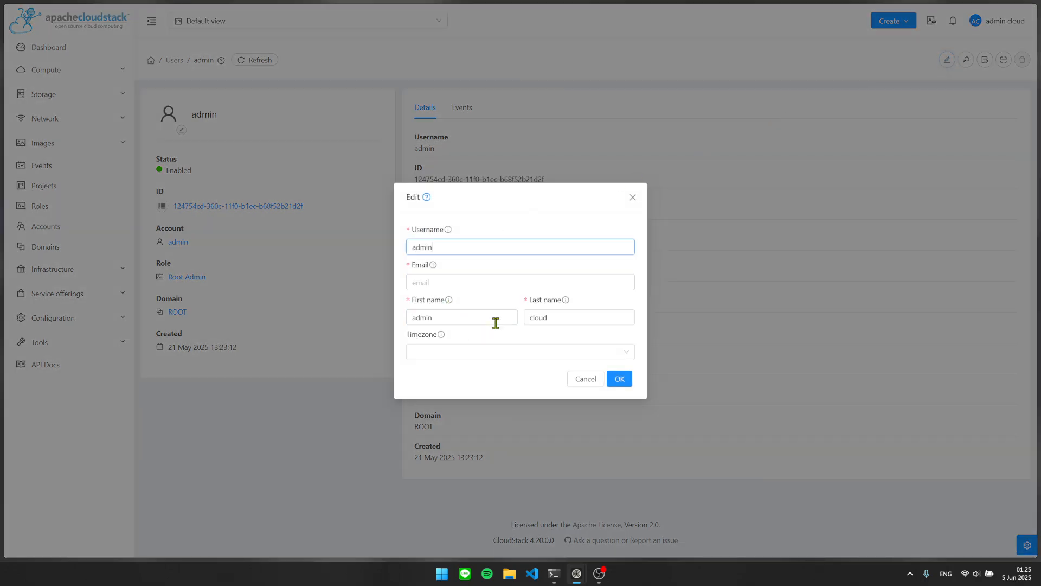
{"action": "left_click", "coordinate": [626, 202]}
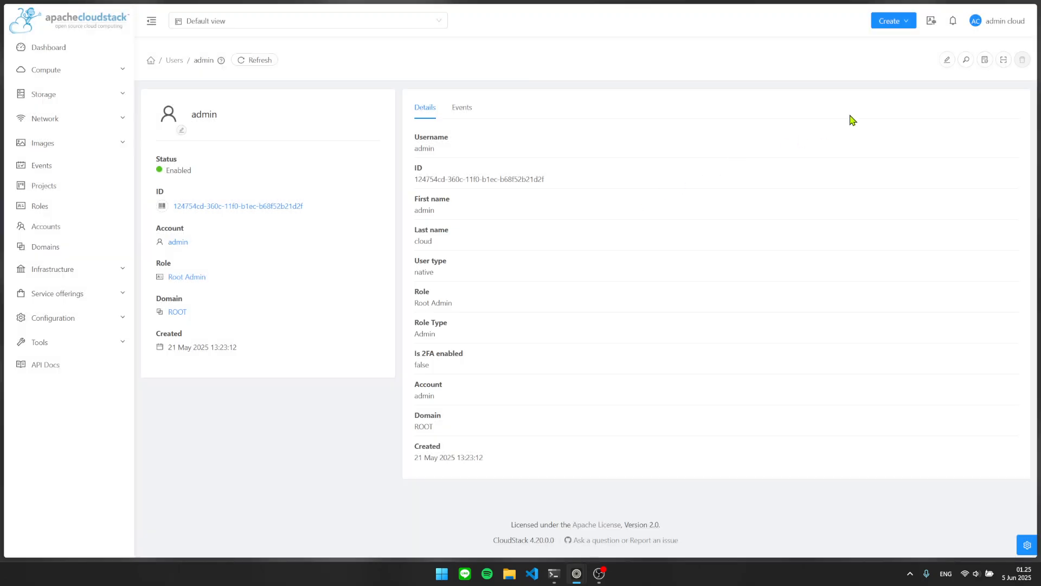
{"action": "left_click", "coordinate": [967, 60]}
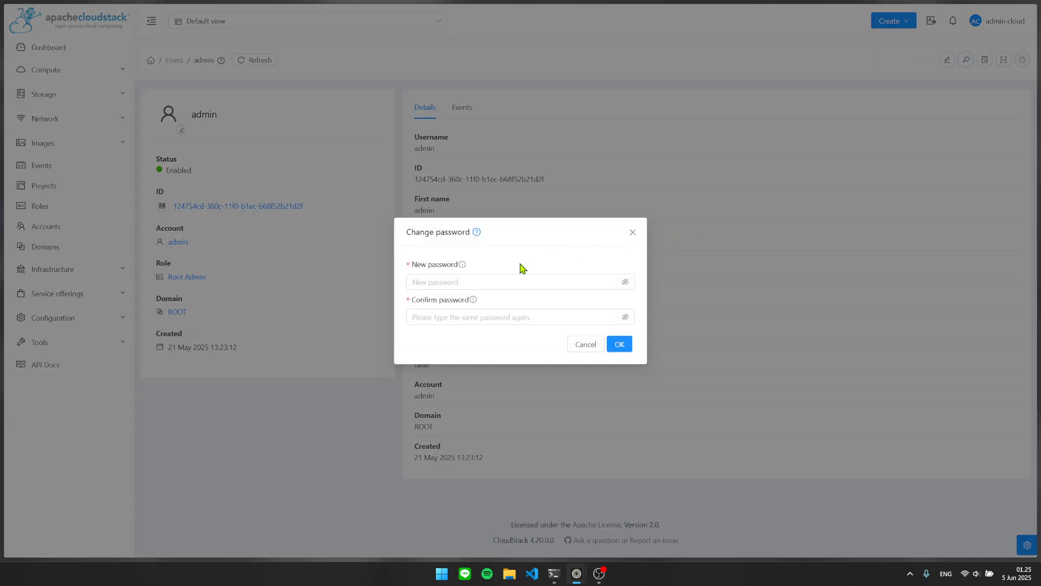
{"action": "left_click", "coordinate": [465, 280]}
{"action": "left_click", "coordinate": [465, 315]}
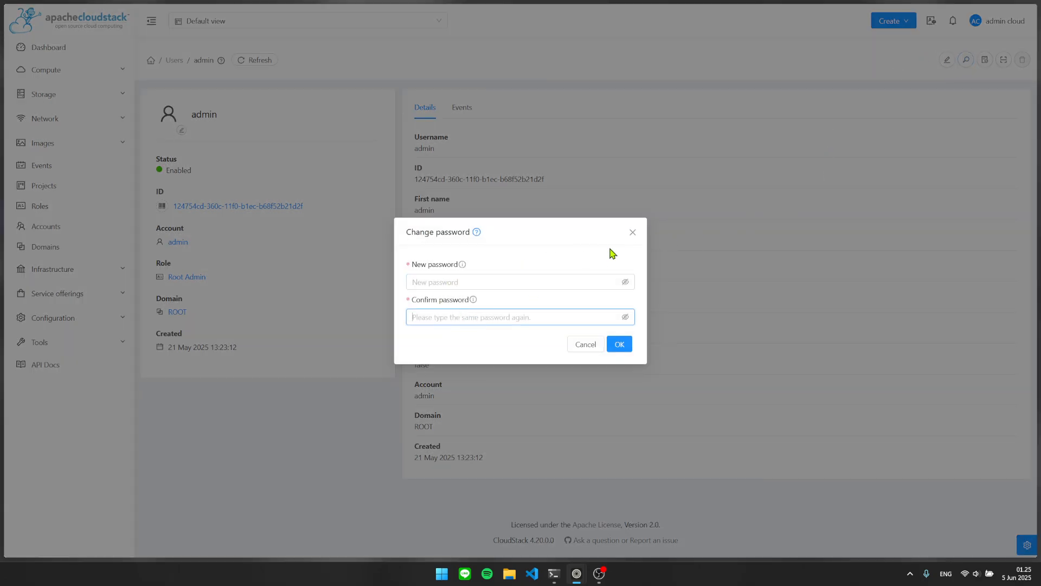
{"action": "left_click", "coordinate": [632, 232]}
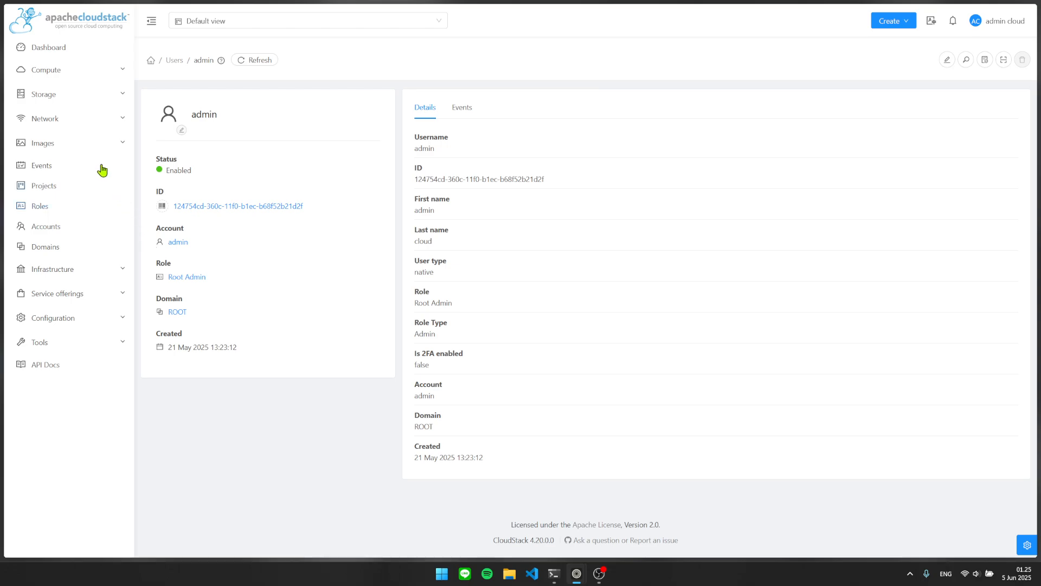
Go to Infrastructure > Zones, then open and close the Add zone wizard.
{"action": "left_click", "coordinate": [110, 275]}
{"action": "left_click", "coordinate": [86, 314]}
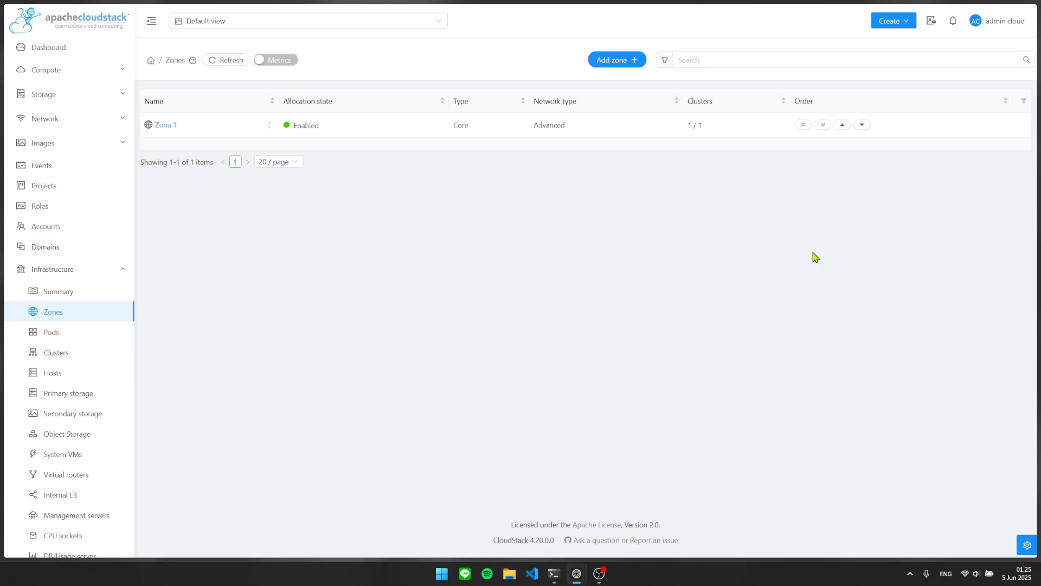
{"action": "left_click", "coordinate": [628, 60]}
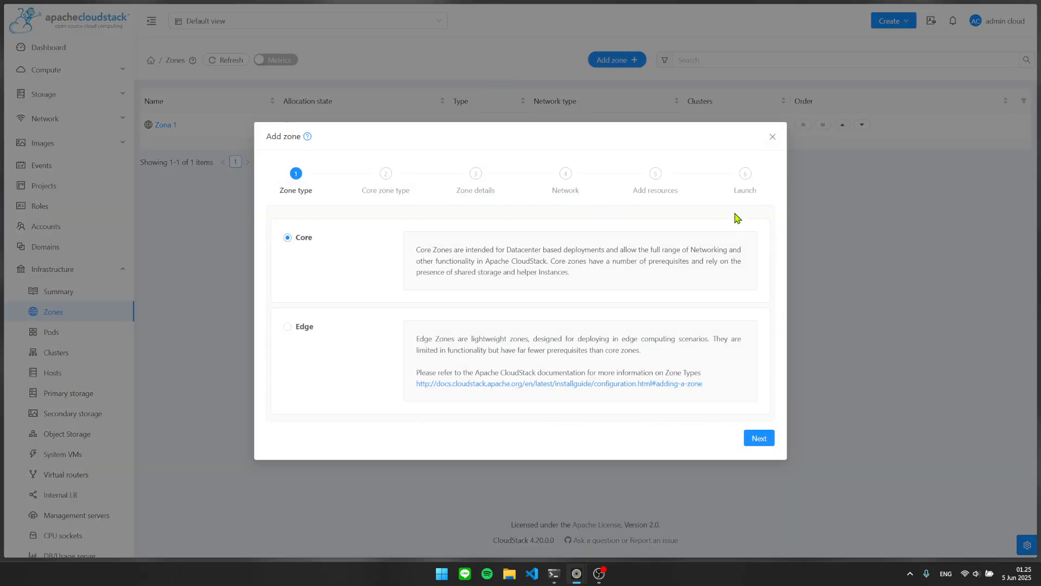
{"action": "left_click", "coordinate": [773, 137]}
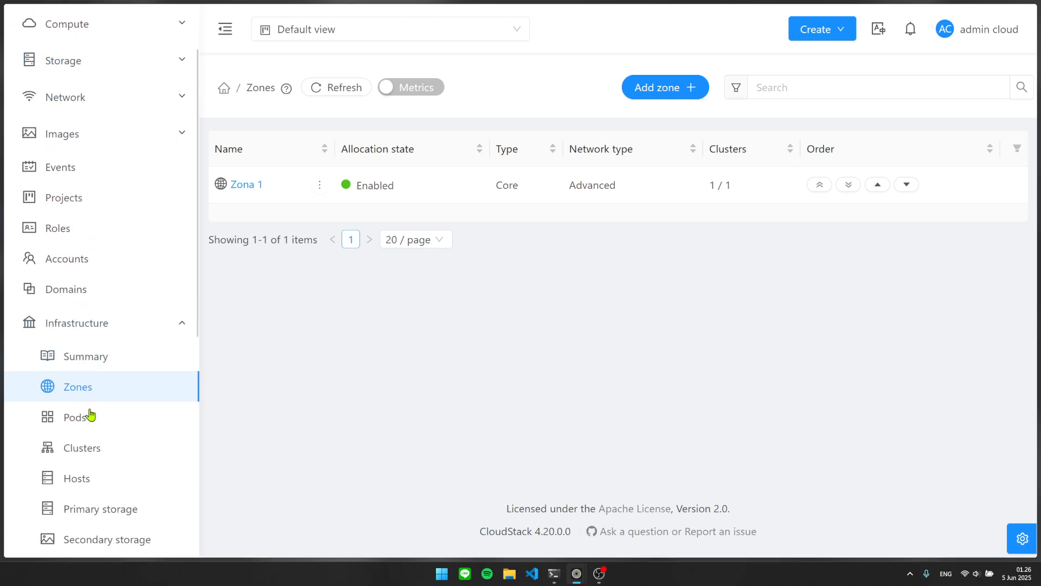
Reopen the Add zone wizard, zoom out, and read the Core and Edge descriptions.
{"action": "scroll", "coordinate": [91, 416], "scroll_direction": "down", "scroll_amount": 1}
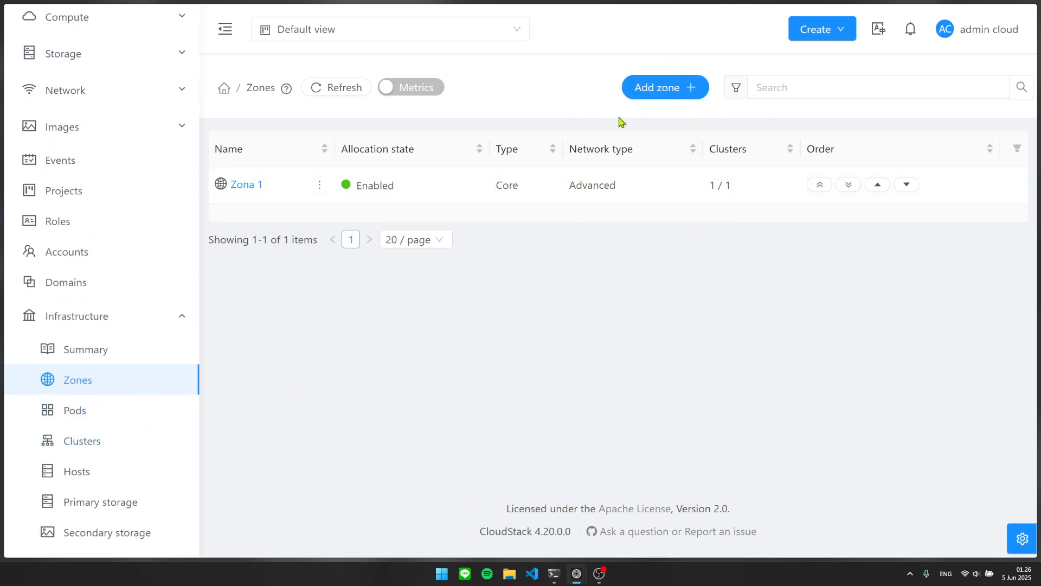
{"action": "left_click", "coordinate": [684, 87]}
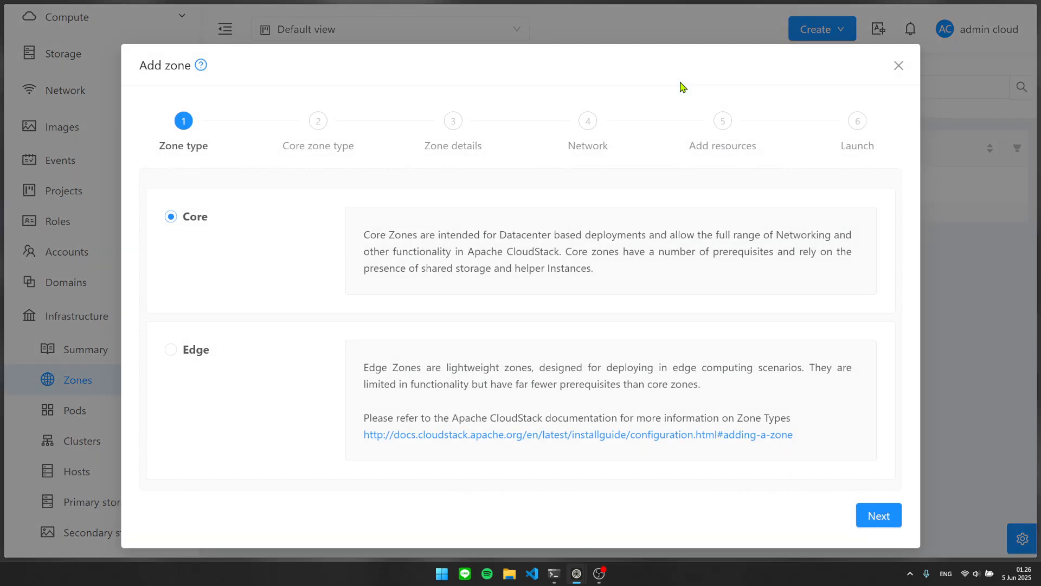
{"action": "key", "text": "ctrl+minus"}
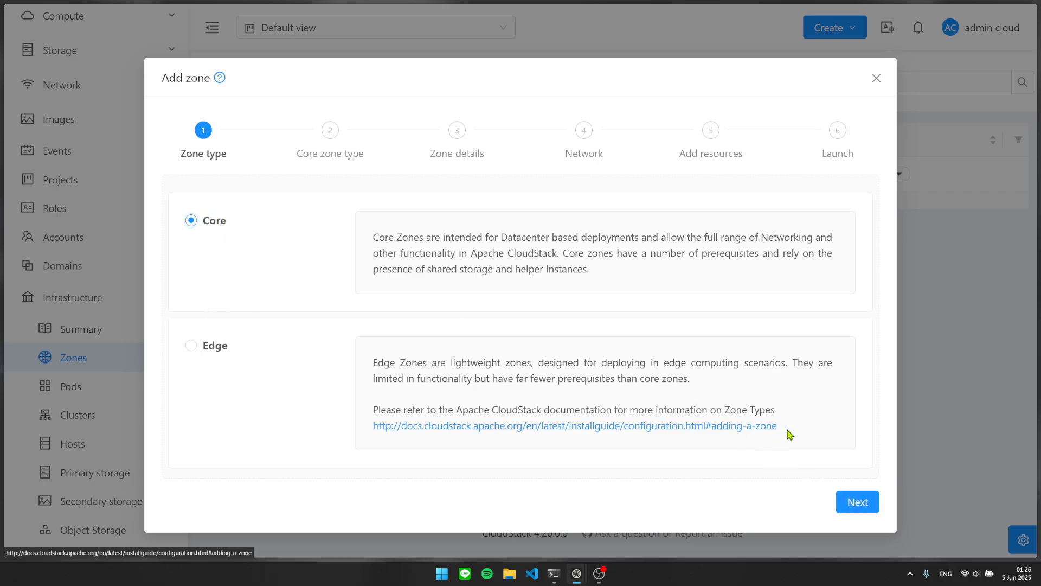
{"action": "left_click_drag", "start_coordinate": [779, 432], "coordinate": [364, 232]}
{"action": "left_click", "coordinate": [425, 247]}
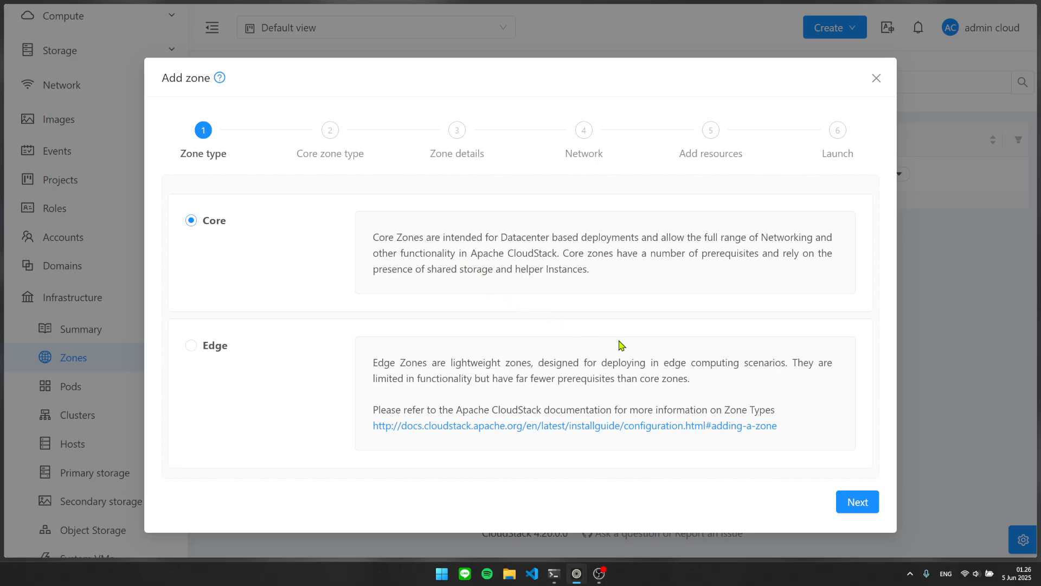
On Core zone type, try Basic, switch back to Advanced, and continue.
{"action": "left_click", "coordinate": [858, 502]}
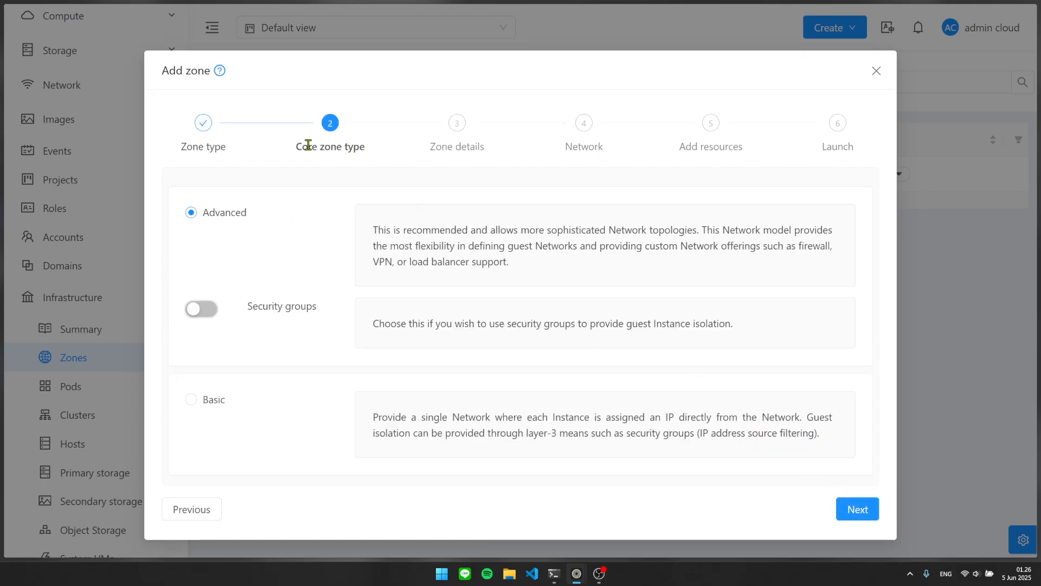
{"action": "left_click_drag", "start_coordinate": [304, 141], "coordinate": [378, 161]}
{"action": "left_click", "coordinate": [384, 159]}
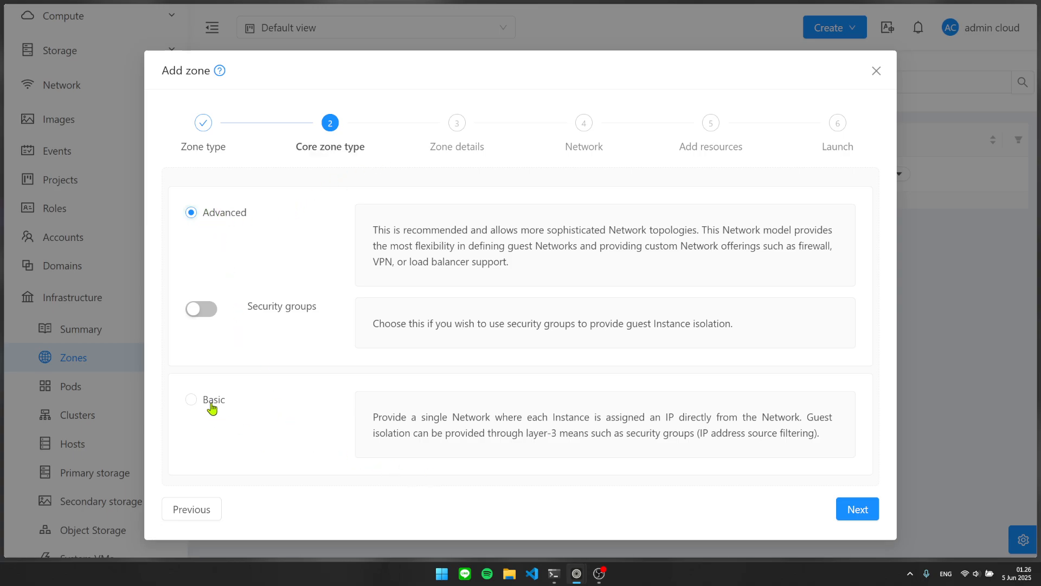
{"action": "left_click_drag", "start_coordinate": [816, 436], "coordinate": [242, 407]}
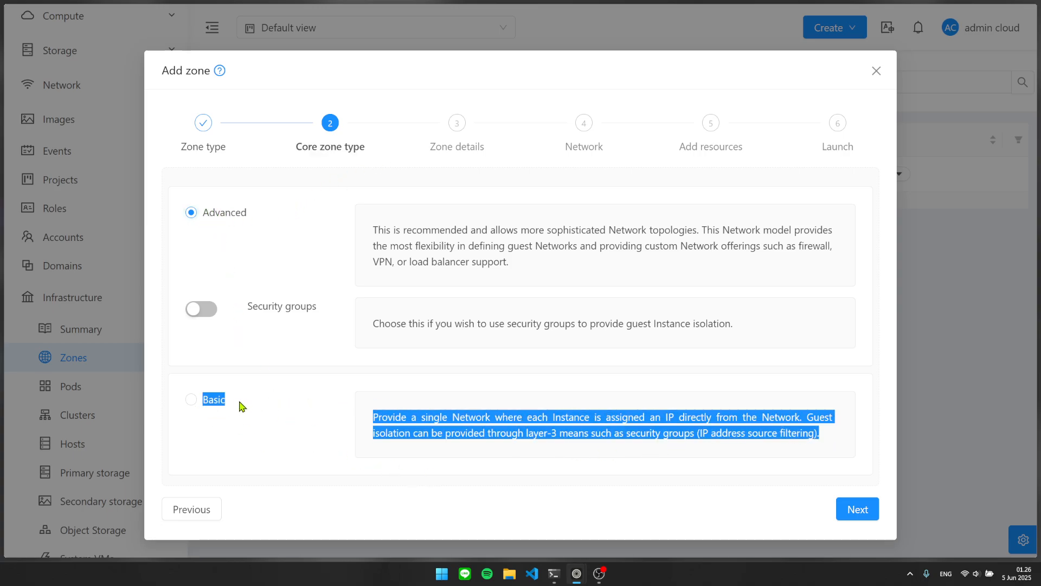
{"action": "left_click", "coordinate": [303, 391]}
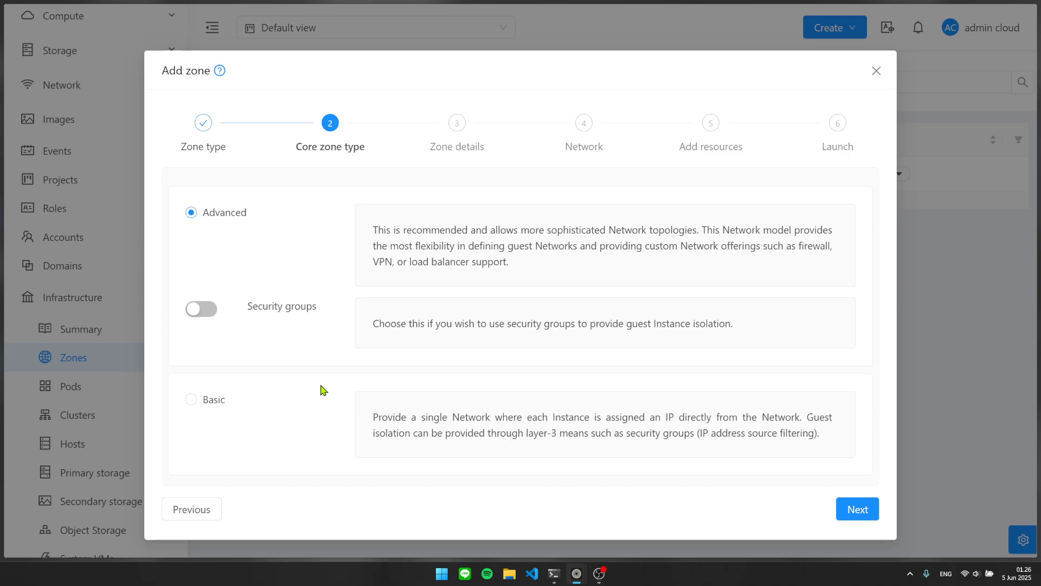
{"action": "left_click", "coordinate": [239, 407]}
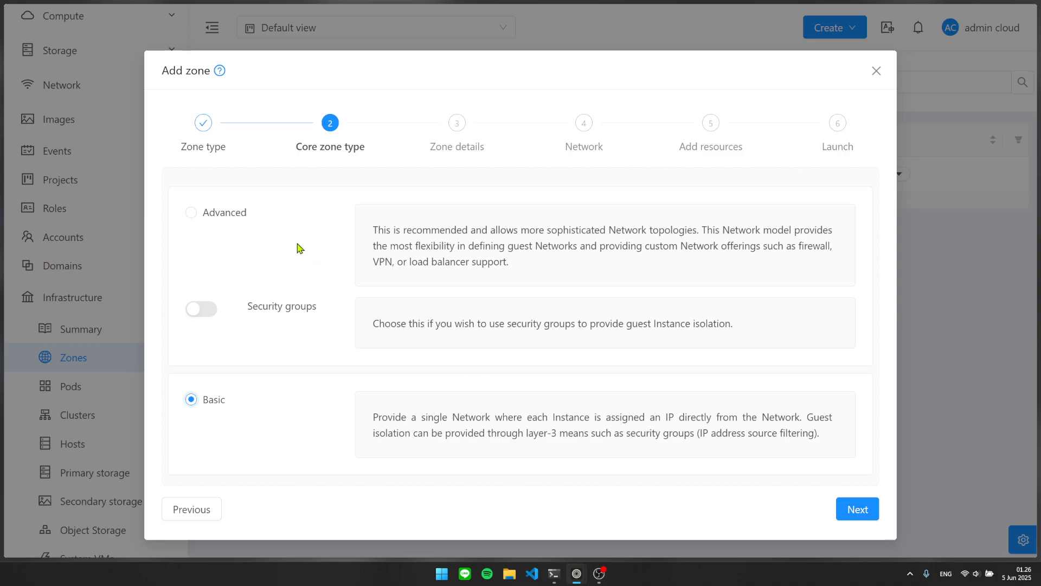
{"action": "left_click", "coordinate": [234, 219]}
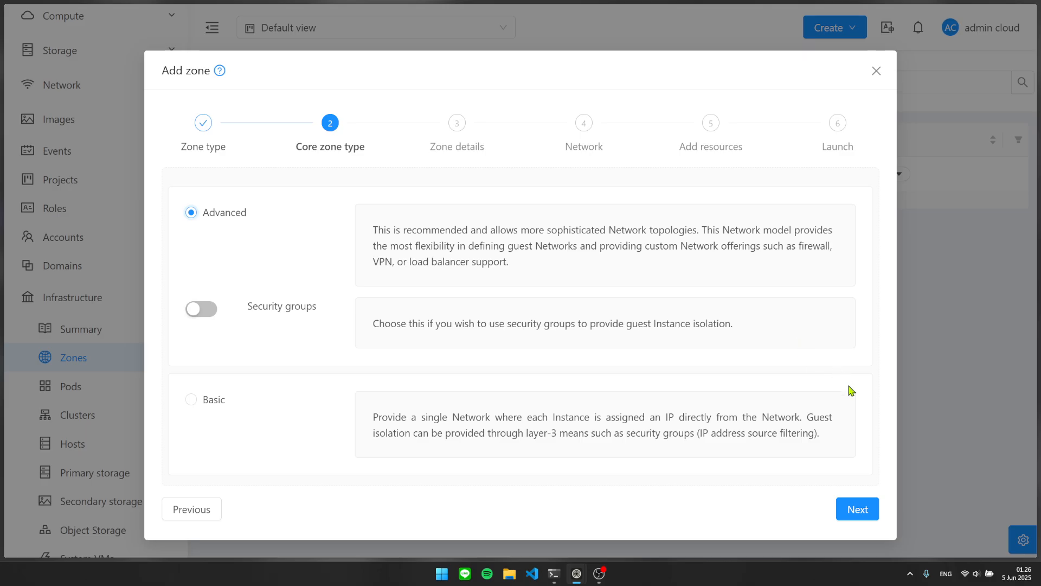
{"action": "left_click", "coordinate": [846, 512]}
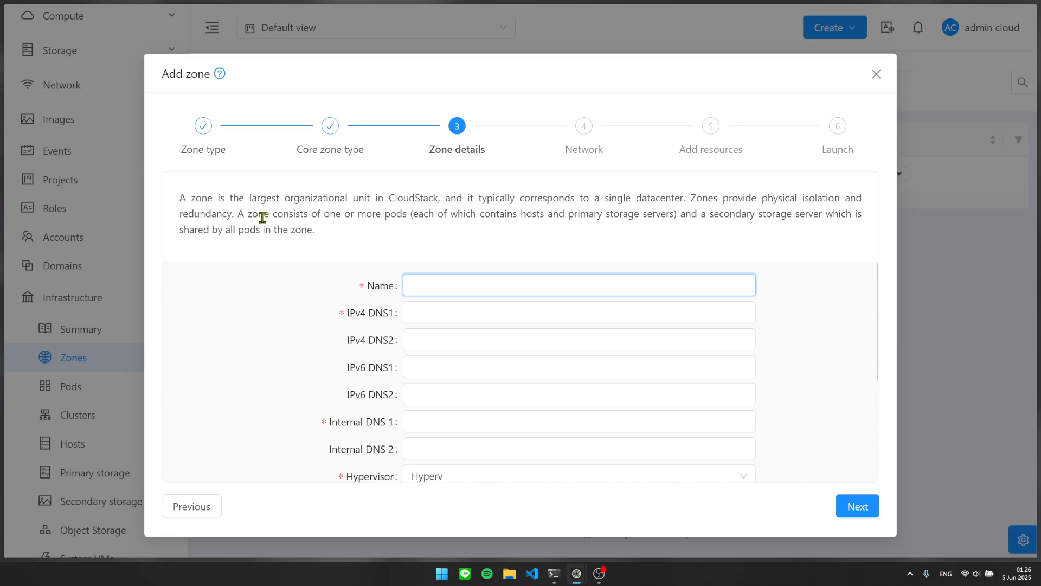
Return to keep Advanced after reading the security groups note, then proceed to Zone details.
{"action": "left_click", "coordinate": [204, 501]}
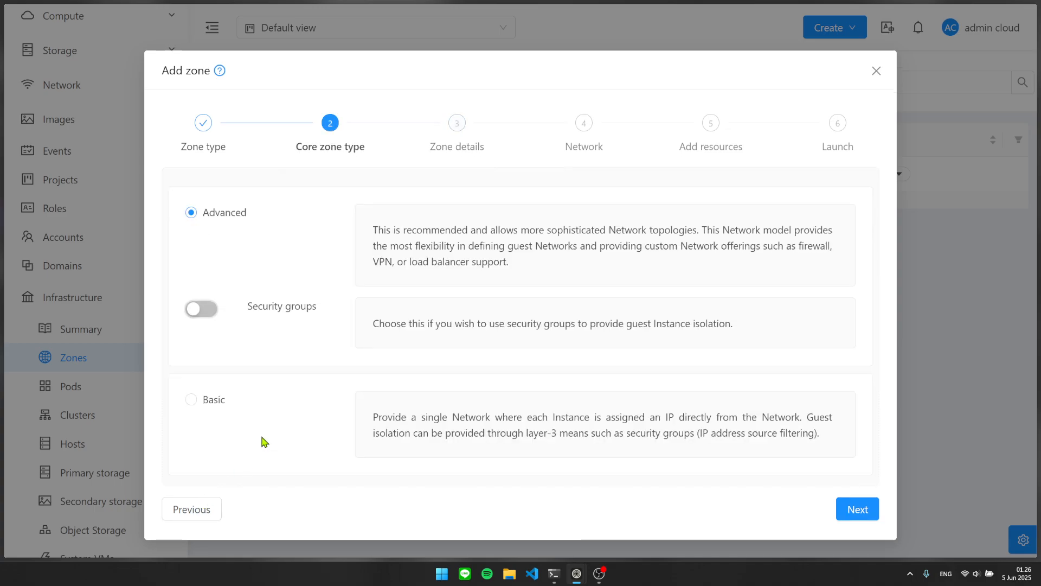
{"action": "left_click", "coordinate": [191, 211]}
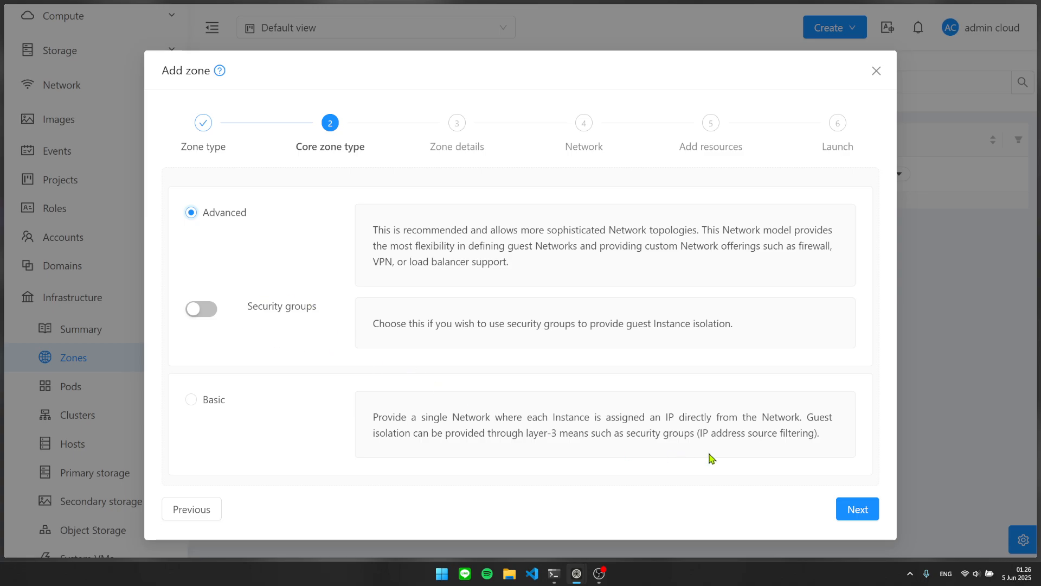
{"action": "left_click_drag", "start_coordinate": [740, 326], "coordinate": [395, 319]}
{"action": "left_click", "coordinate": [392, 323]}
{"action": "left_click_drag", "start_coordinate": [748, 329], "coordinate": [543, 324]}
{"action": "left_click", "coordinate": [571, 324]}
{"action": "left_click", "coordinate": [852, 510]}
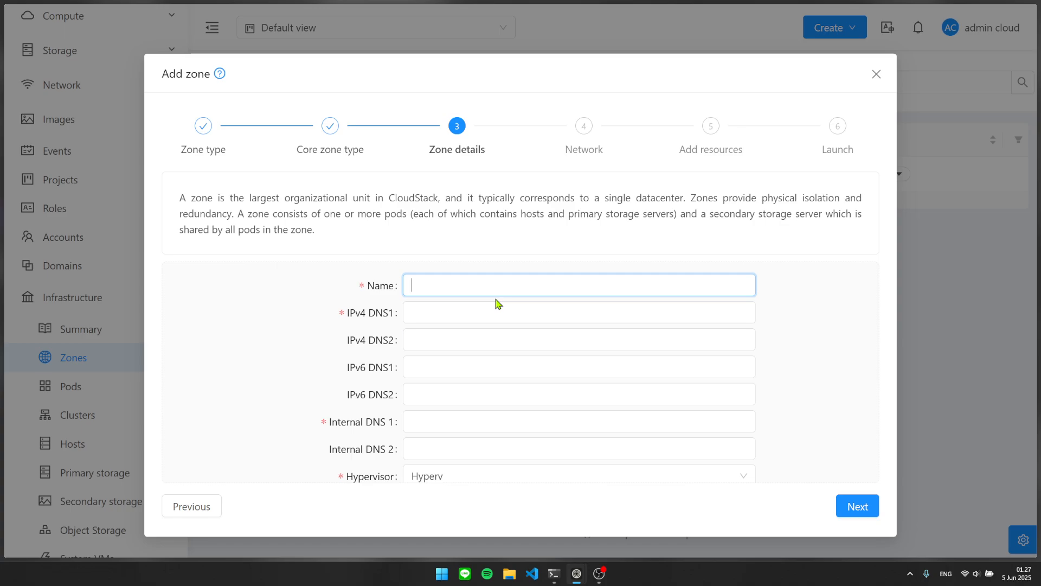
Name the zone 'Zone 1' and enter 1.1.1.1 for IPv4 DNS1 and Internal DNS 1.
{"action": "type", "text": "Zone 1"}
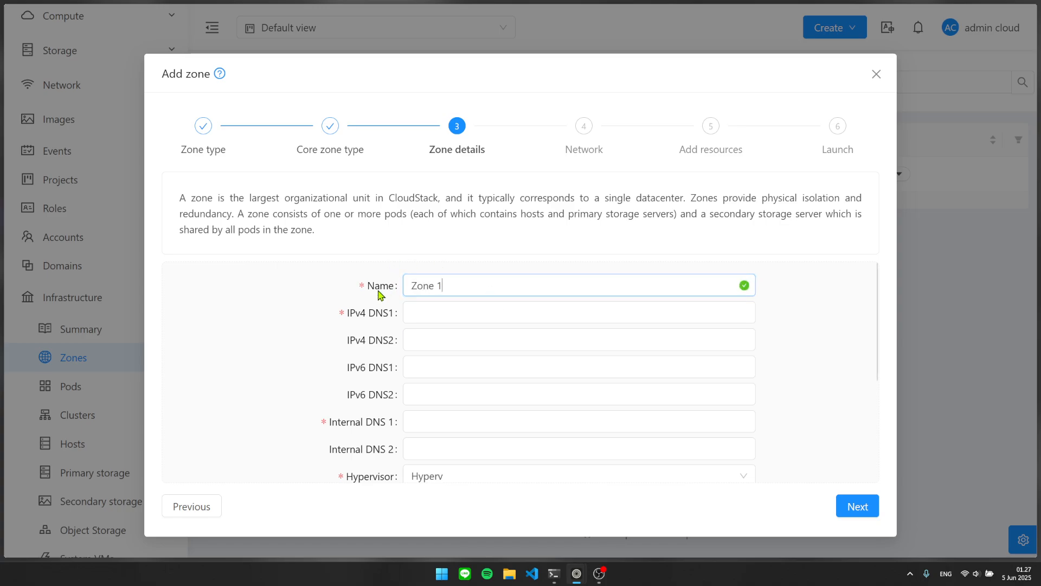
{"action": "left_click", "coordinate": [441, 304]}
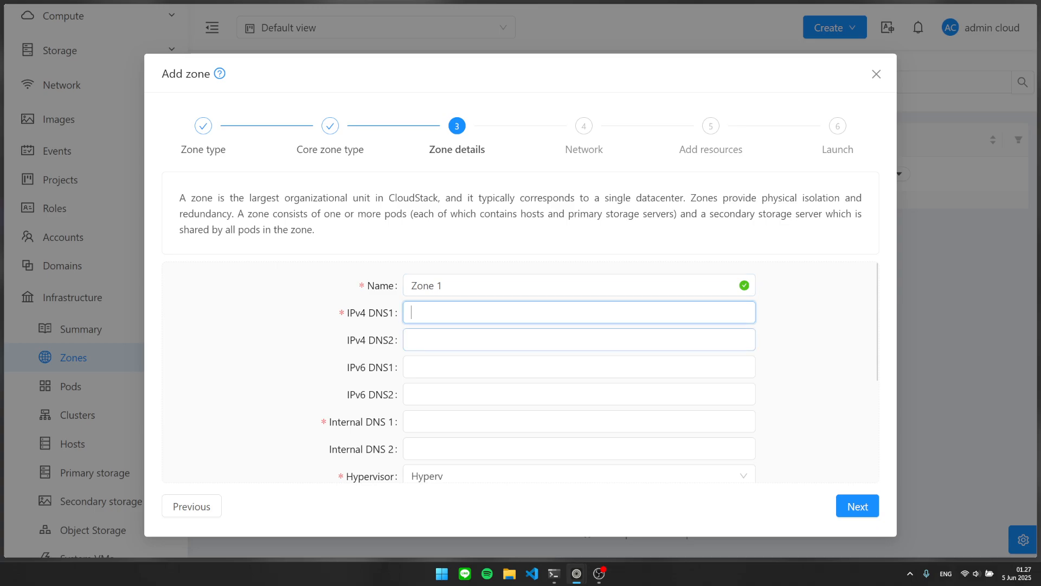
{"action": "type", "text": "1.1.1.1"}
{"action": "key", "text": "Tab"}
{"action": "key", "text": "Tab"}
{"action": "key", "text": "Tab"}
{"action": "key", "text": "Tab"}
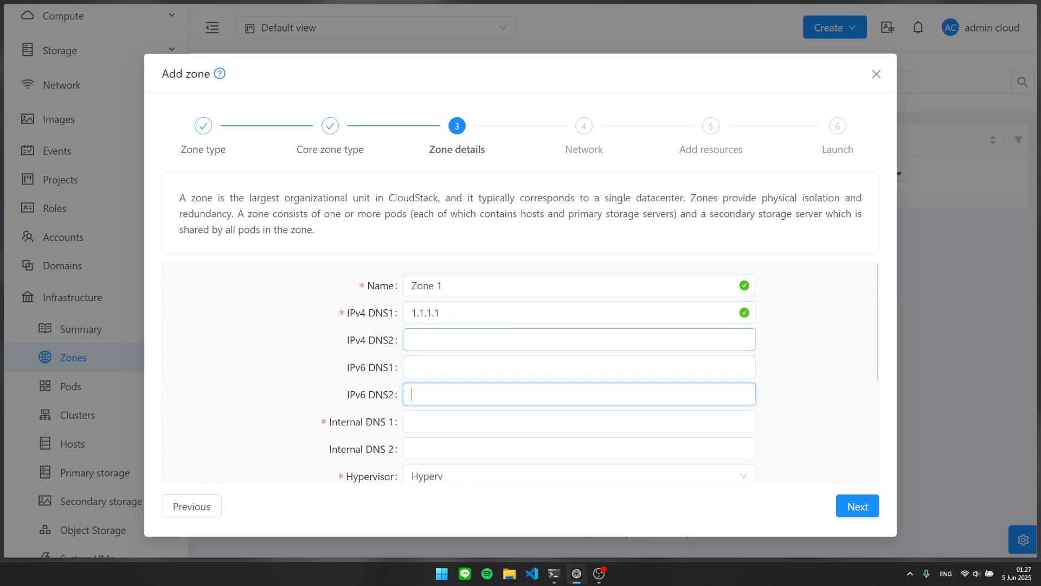
{"action": "type", "text": "1.1.1.1"}
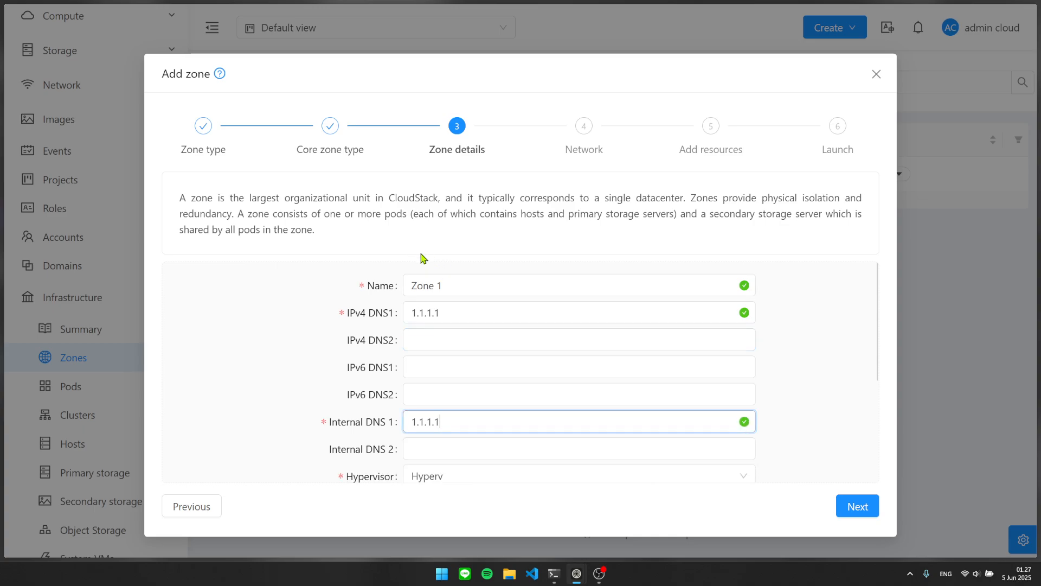
{"action": "scroll", "coordinate": [424, 282], "scroll_direction": "down", "scroll_amount": 3}
{"action": "scroll", "coordinate": [365, 295], "scroll_direction": "up", "scroll_amount": 2}
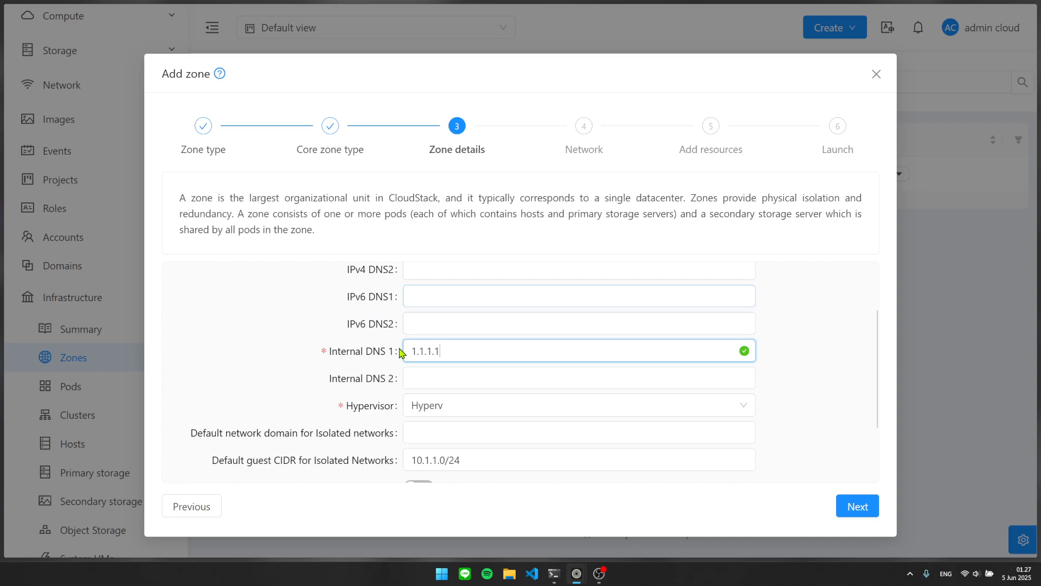
{"action": "scroll", "coordinate": [380, 347], "scroll_direction": "down", "scroll_amount": 2}
{"action": "scroll", "coordinate": [364, 304], "scroll_direction": "up", "scroll_amount": 1}
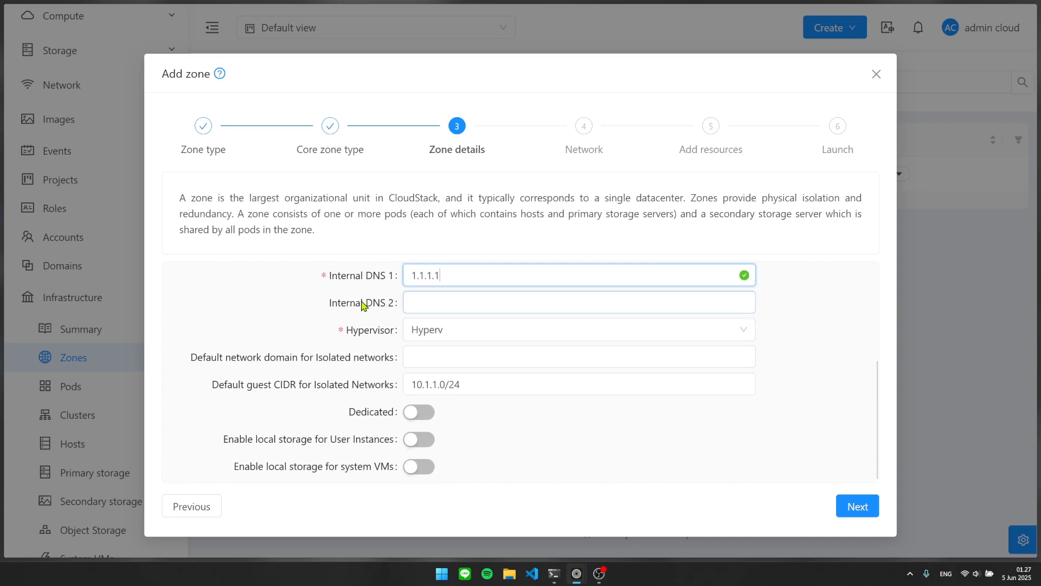
{"action": "left_click_drag", "start_coordinate": [468, 349], "coordinate": [396, 344]}
{"action": "left_click", "coordinate": [352, 328]}
Choose KVM from the Hypervisor dropdown.
{"action": "scroll", "coordinate": [353, 329], "scroll_direction": "down", "scroll_amount": 3}
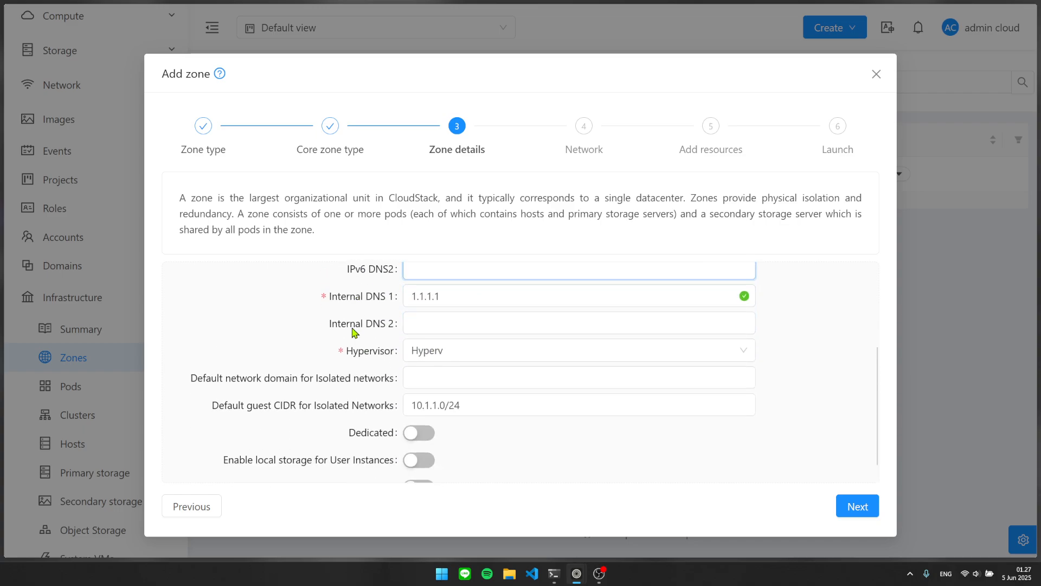
{"action": "left_click", "coordinate": [433, 326]}
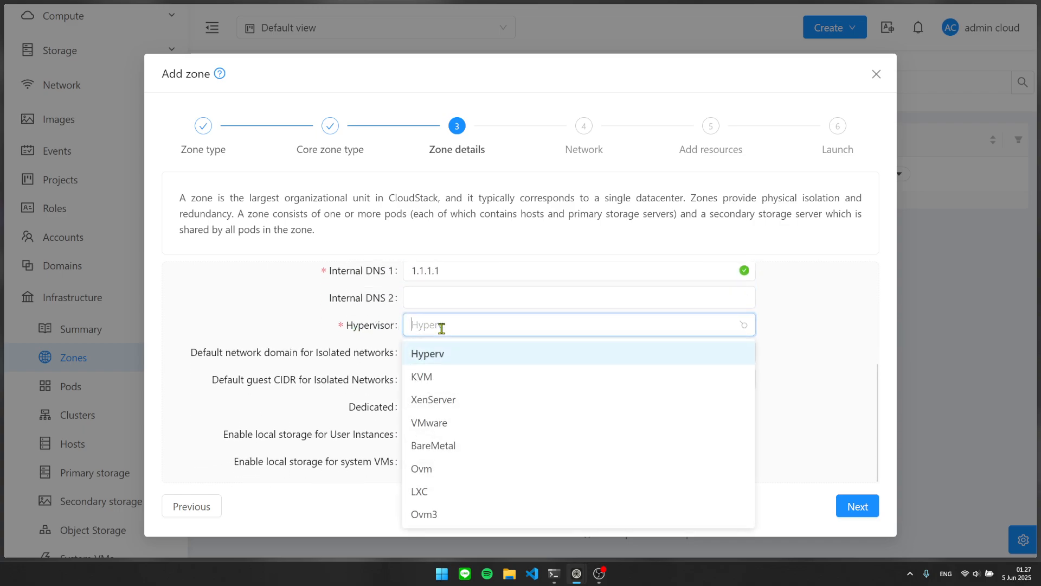
{"action": "left_click", "coordinate": [430, 376]}
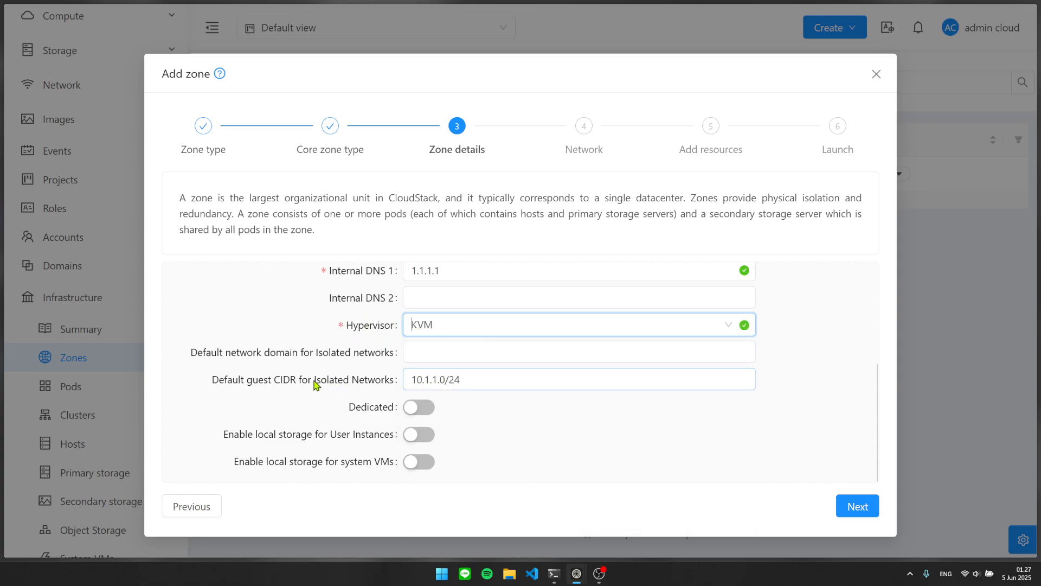
{"action": "scroll", "coordinate": [266, 366], "scroll_direction": "up", "scroll_amount": 3}
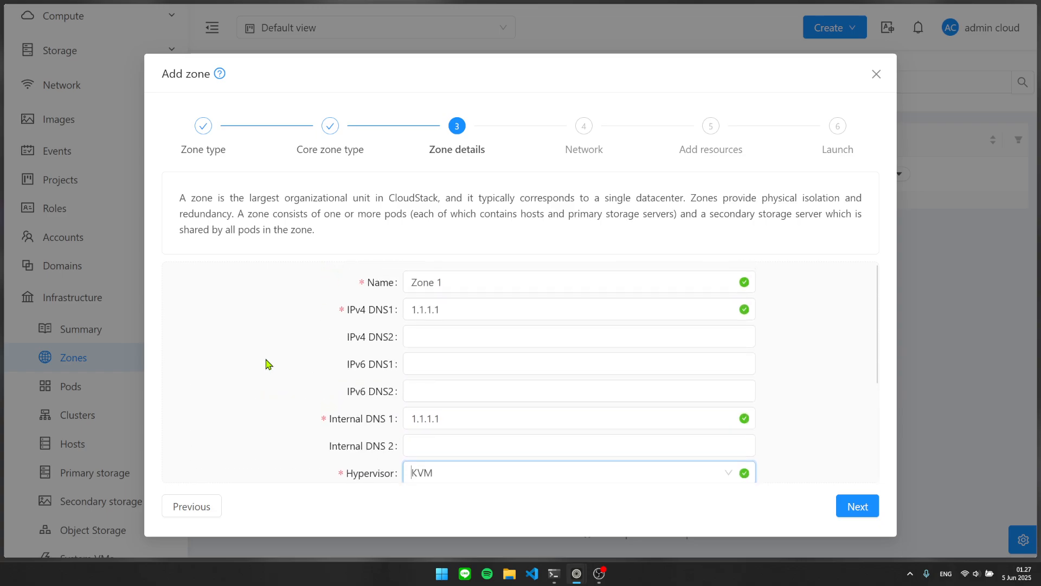
{"action": "scroll", "coordinate": [267, 362], "scroll_direction": "down", "scroll_amount": 3}
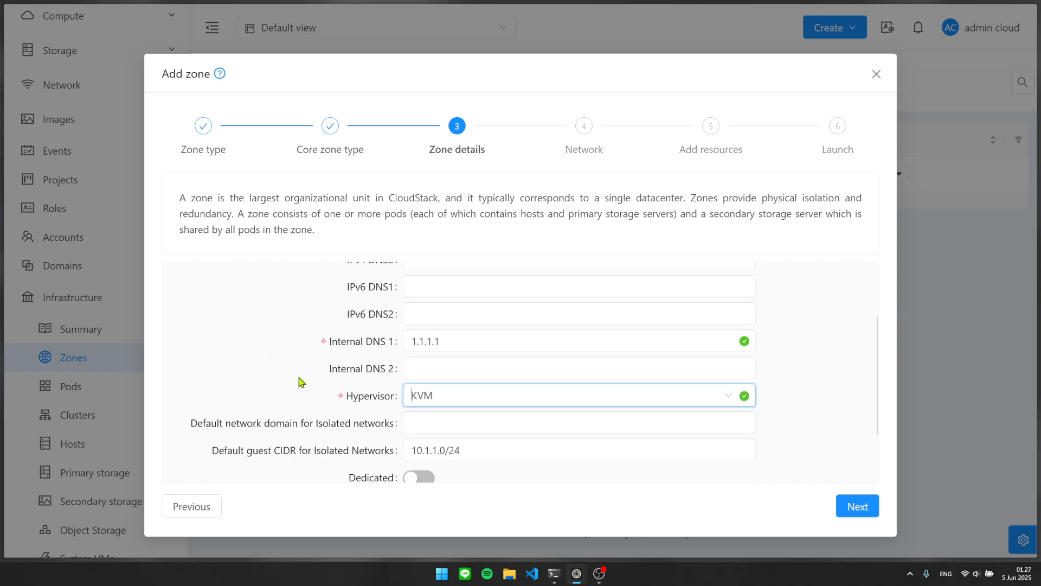
{"action": "scroll", "coordinate": [284, 386], "scroll_direction": "up", "scroll_amount": 3}
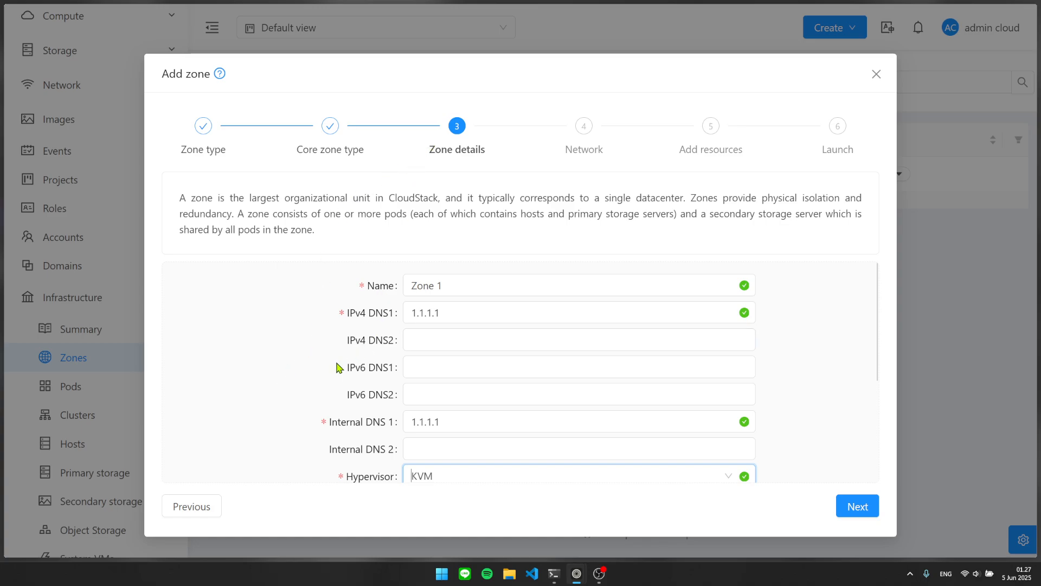
{"action": "scroll", "coordinate": [347, 365], "scroll_direction": "down", "scroll_amount": 3}
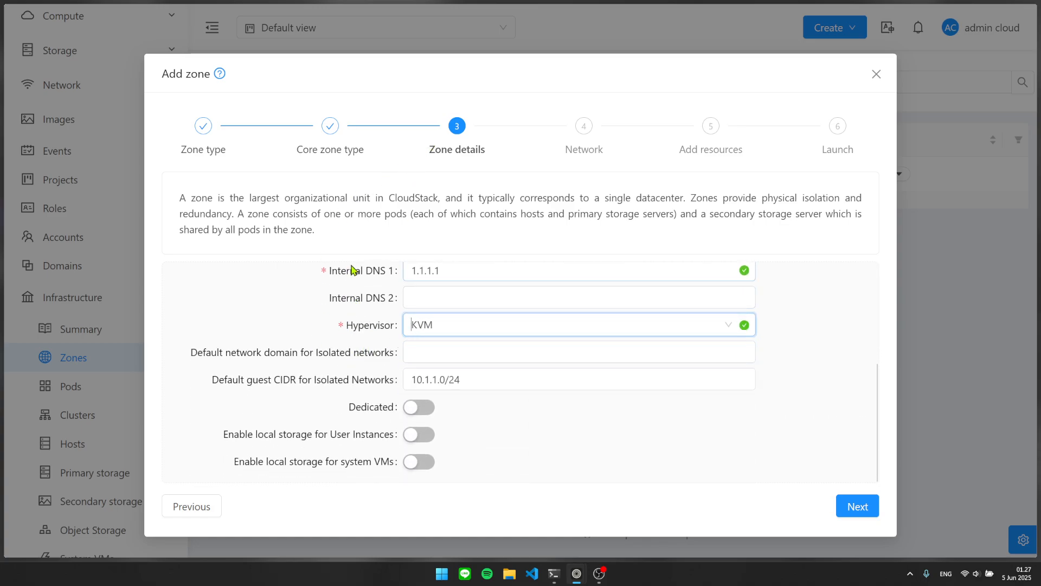
{"action": "scroll", "coordinate": [358, 261], "scroll_direction": "up", "scroll_amount": 3}
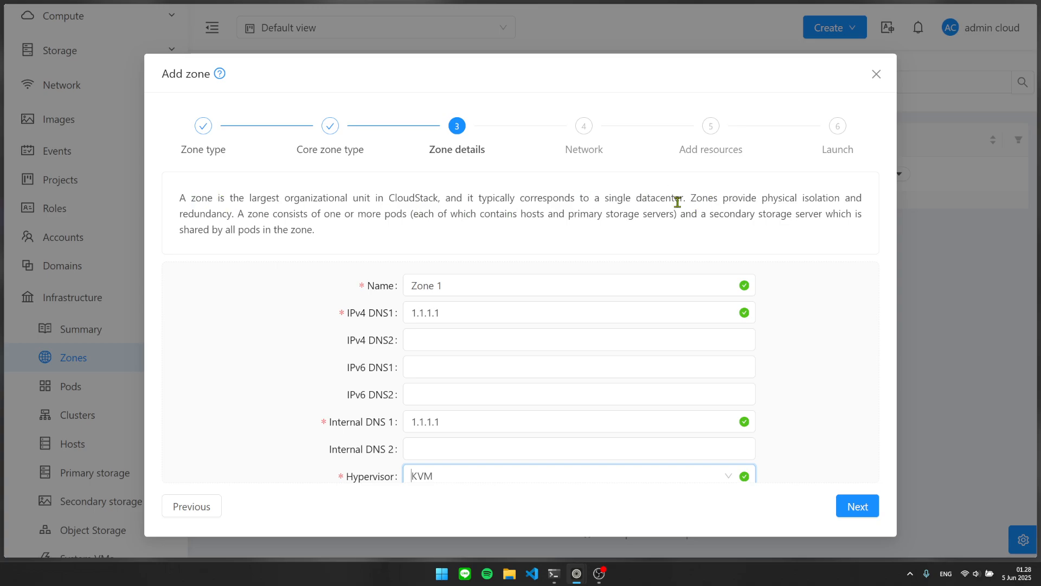
{"action": "left_click_drag", "start_coordinate": [690, 196], "coordinate": [718, 193]}
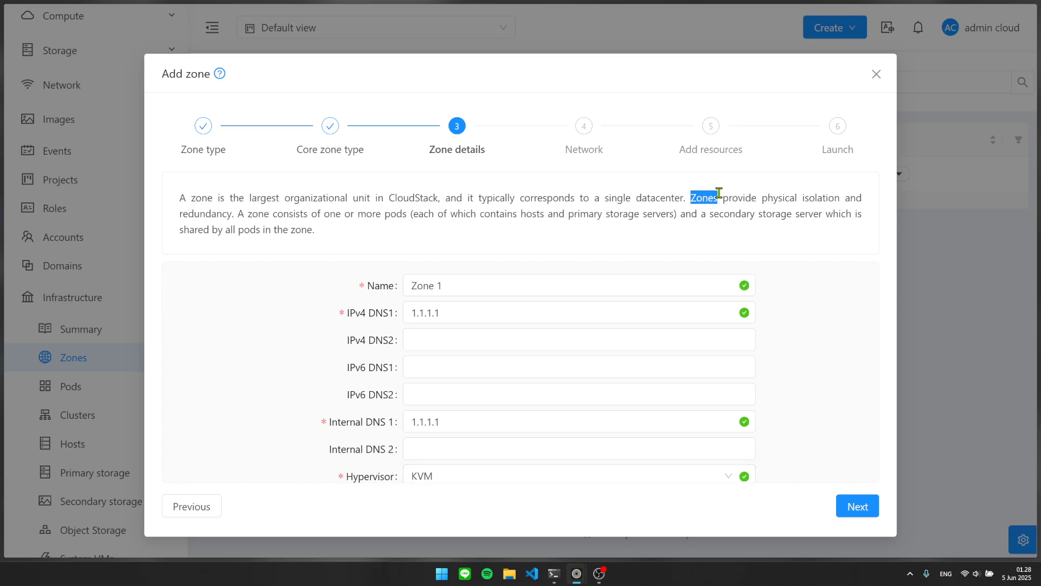
{"action": "left_click", "coordinate": [729, 199]}
{"action": "double_click", "coordinate": [252, 214]}
{"action": "left_click", "coordinate": [298, 226]}
{"action": "double_click", "coordinate": [384, 214]}
{"action": "left_click", "coordinate": [417, 215]}
{"action": "double_click", "coordinate": [404, 212]}
{"action": "left_click", "coordinate": [470, 228]}
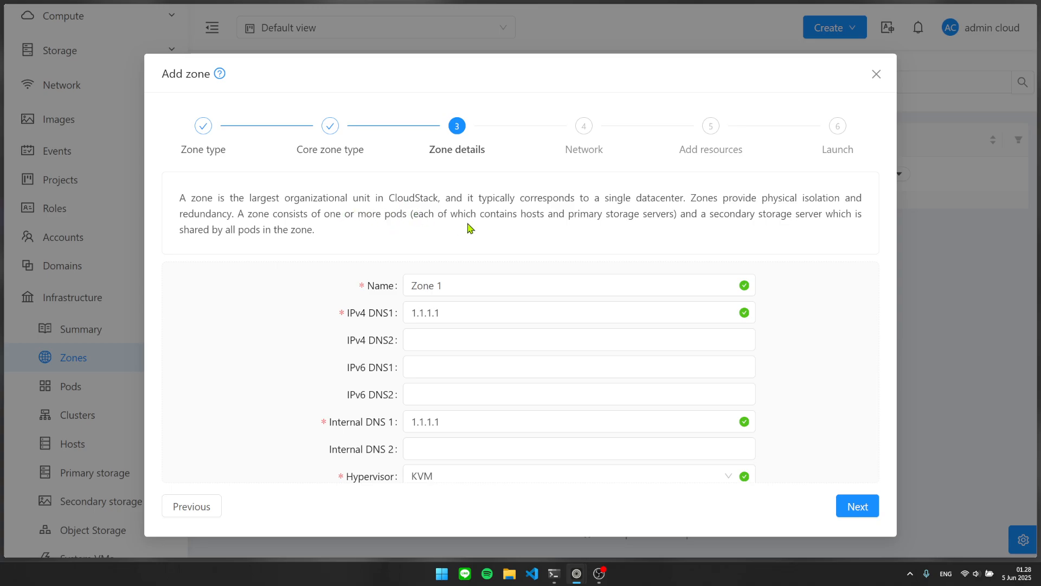
{"action": "double_click", "coordinate": [531, 213]}
{"action": "left_click", "coordinate": [573, 244]}
{"action": "left_click_drag", "start_coordinate": [564, 213], "coordinate": [675, 215]}
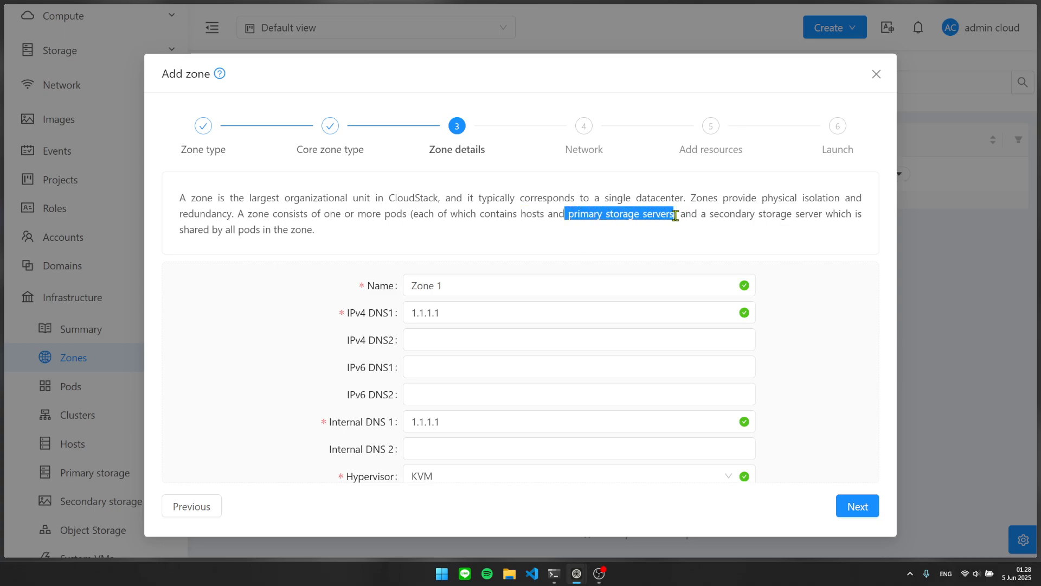
{"action": "left_click", "coordinate": [645, 236]}
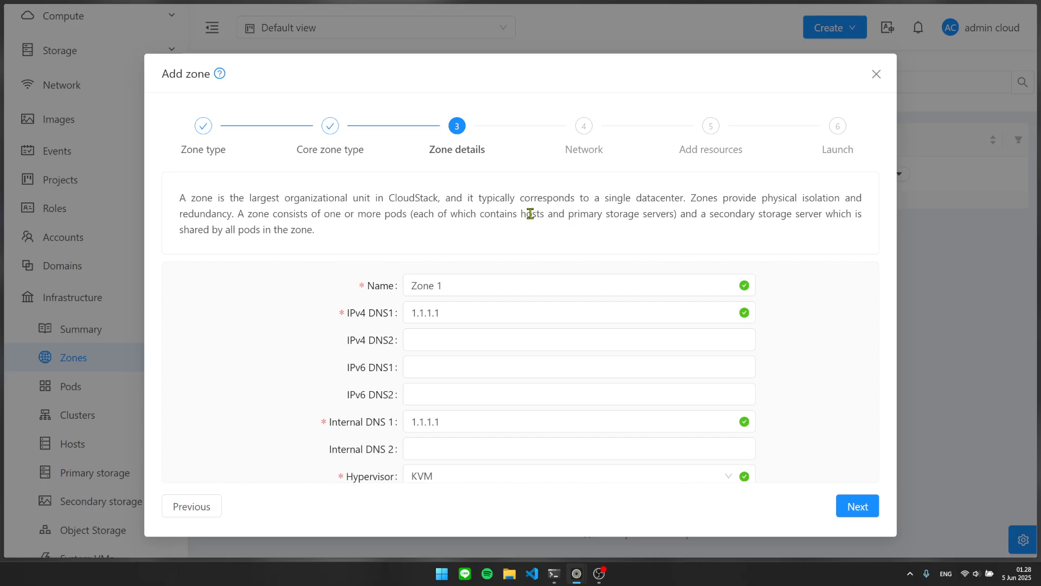
{"action": "left_click_drag", "start_coordinate": [324, 215], "coordinate": [402, 216]}
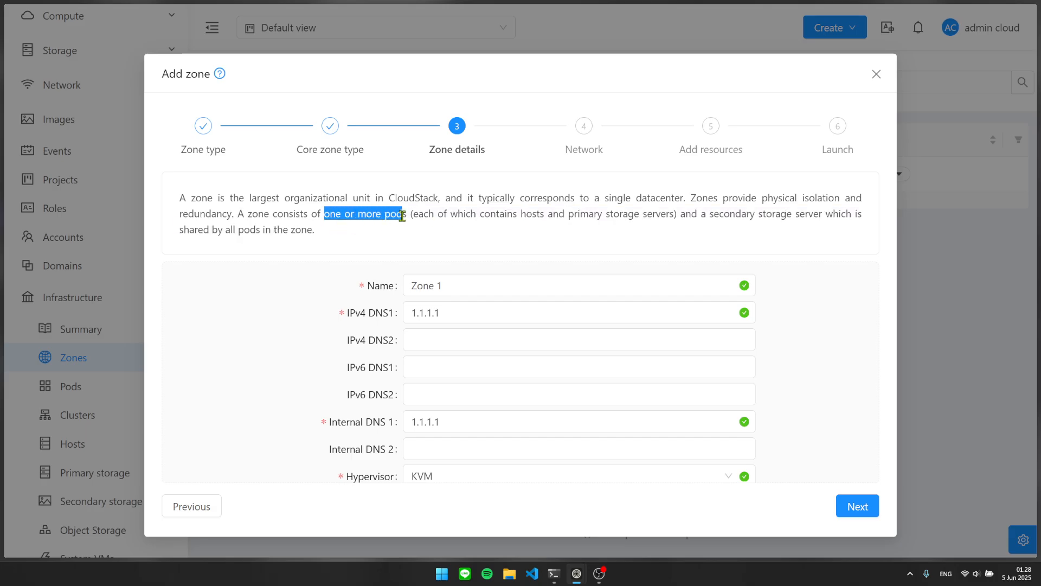
{"action": "triple_click", "coordinate": [402, 216]}
{"action": "left_click", "coordinate": [468, 217]}
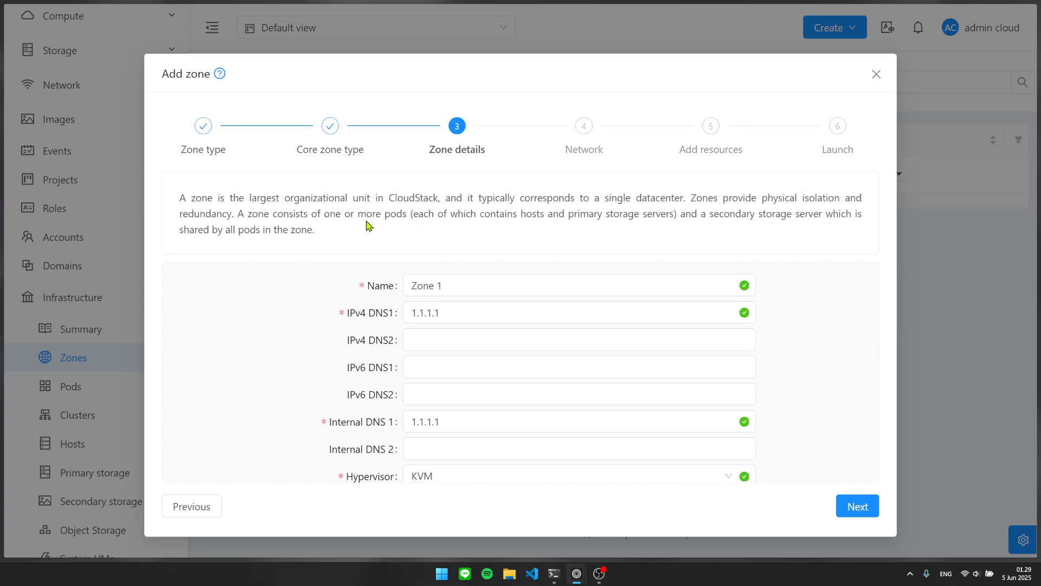
{"action": "left_click_drag", "start_coordinate": [343, 216], "coordinate": [408, 215]}
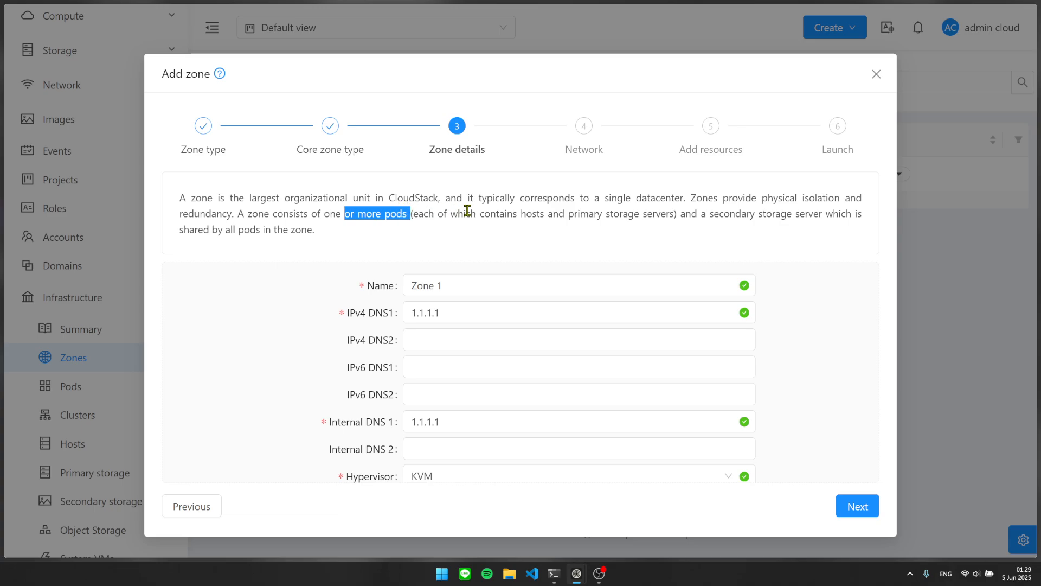
{"action": "left_click", "coordinate": [480, 212]}
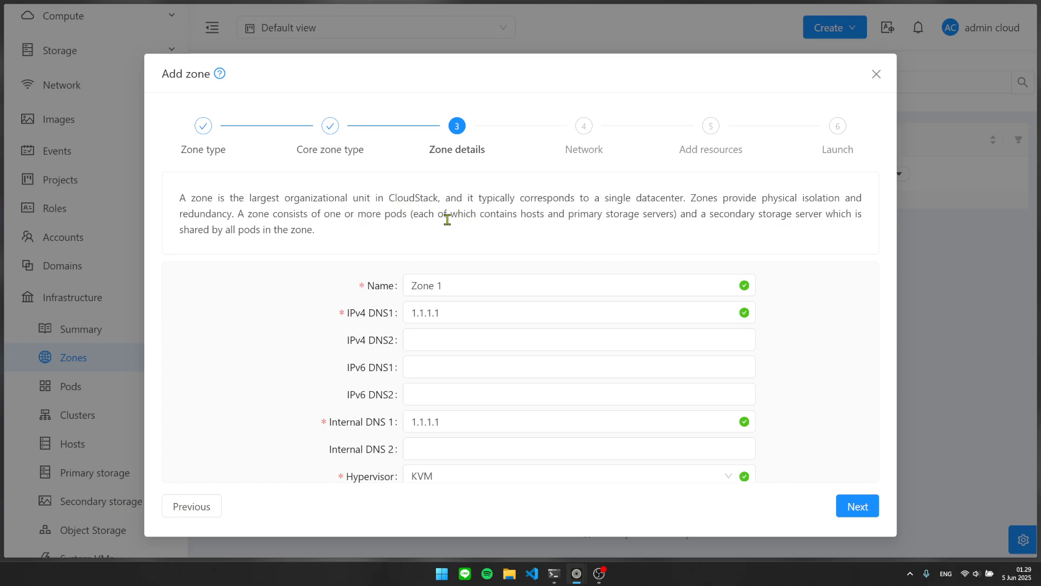
{"action": "double_click", "coordinate": [389, 213]}
{"action": "left_click_drag", "start_coordinate": [716, 215], "coordinate": [815, 208]}
{"action": "left_click", "coordinate": [835, 207]}
{"action": "left_click_drag", "start_coordinate": [305, 231], "coordinate": [802, 216]}
{"action": "left_click", "coordinate": [193, 241]}
{"action": "left_click", "coordinate": [359, 233]}
{"action": "left_click", "coordinate": [808, 215]}
{"action": "left_click_drag", "start_coordinate": [317, 235], "coordinate": [723, 212]}
{"action": "left_click", "coordinate": [749, 214]}
{"action": "left_click_drag", "start_coordinate": [377, 229], "coordinate": [718, 218]}
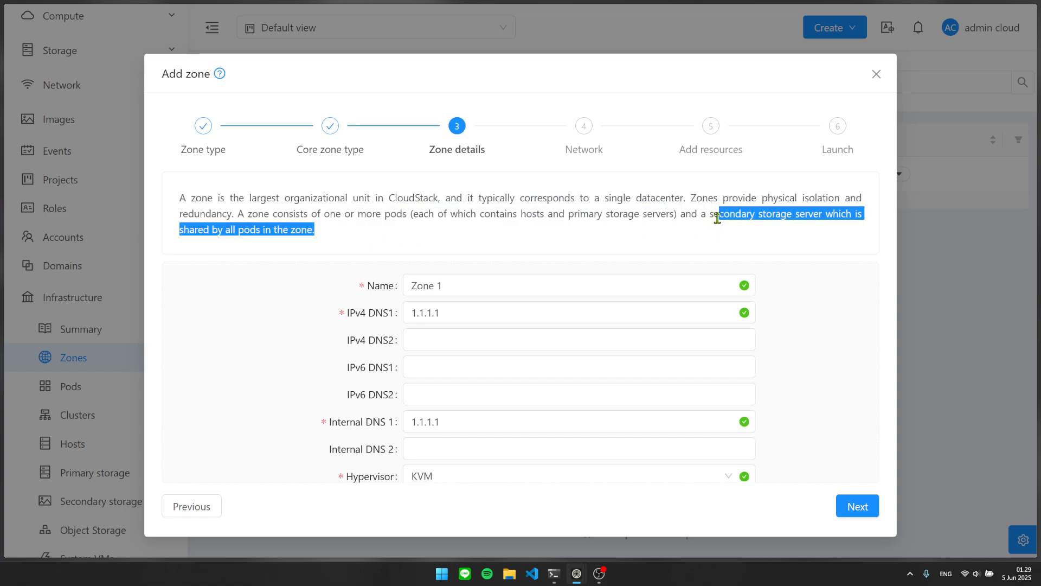
{"action": "left_click", "coordinate": [710, 215]}
Keep KVM and replace the isolated-network guest CIDR 10.1.1.0/24 with 10.10.0.0/16.
{"action": "scroll", "coordinate": [694, 266], "scroll_direction": "down", "scroll_amount": 2}
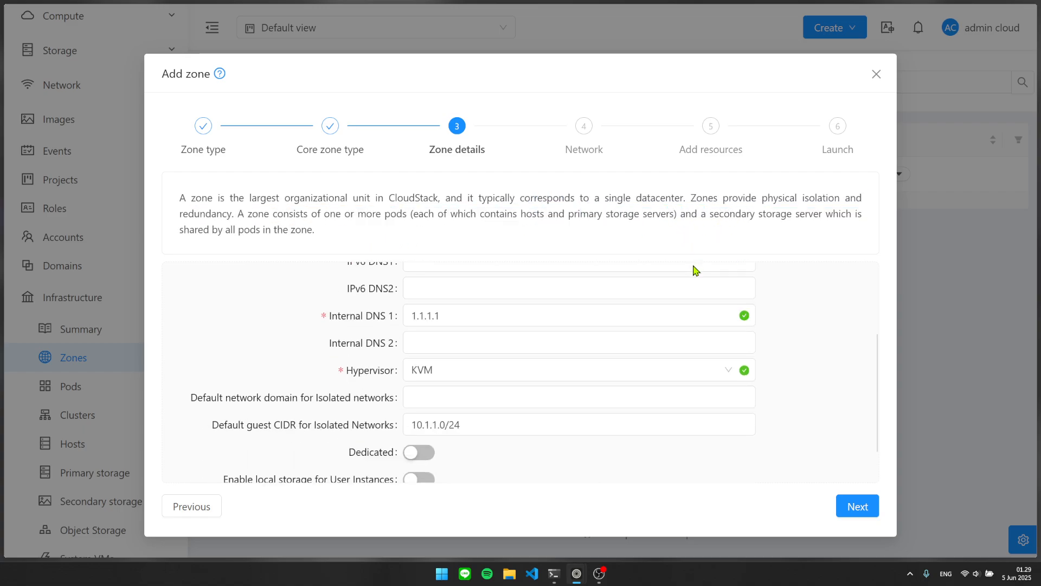
{"action": "scroll", "coordinate": [372, 311], "scroll_direction": "up", "scroll_amount": 3}
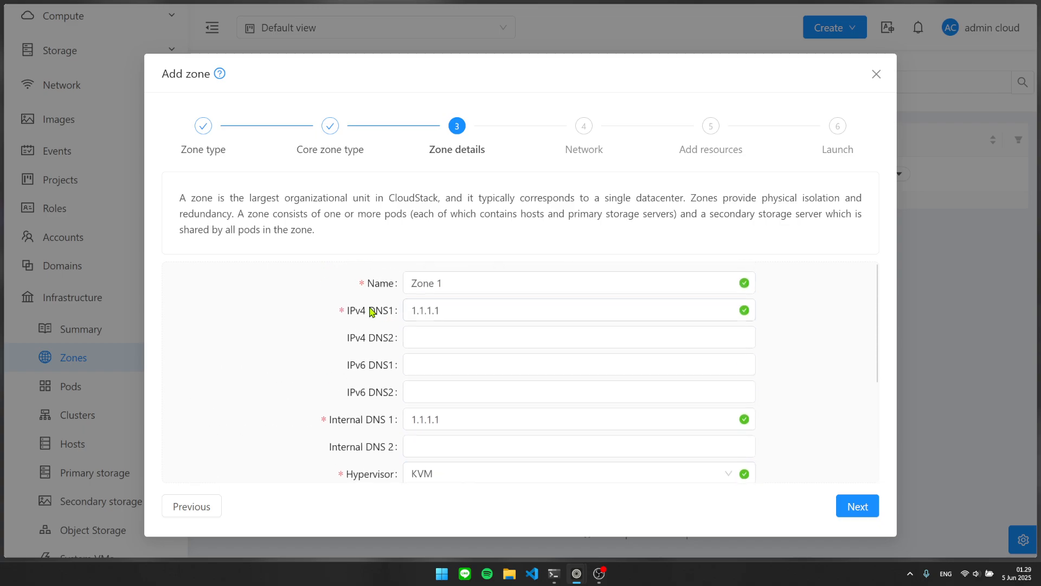
{"action": "scroll", "coordinate": [372, 312], "scroll_direction": "down", "scroll_amount": 3}
{"action": "left_click", "coordinate": [431, 328]}
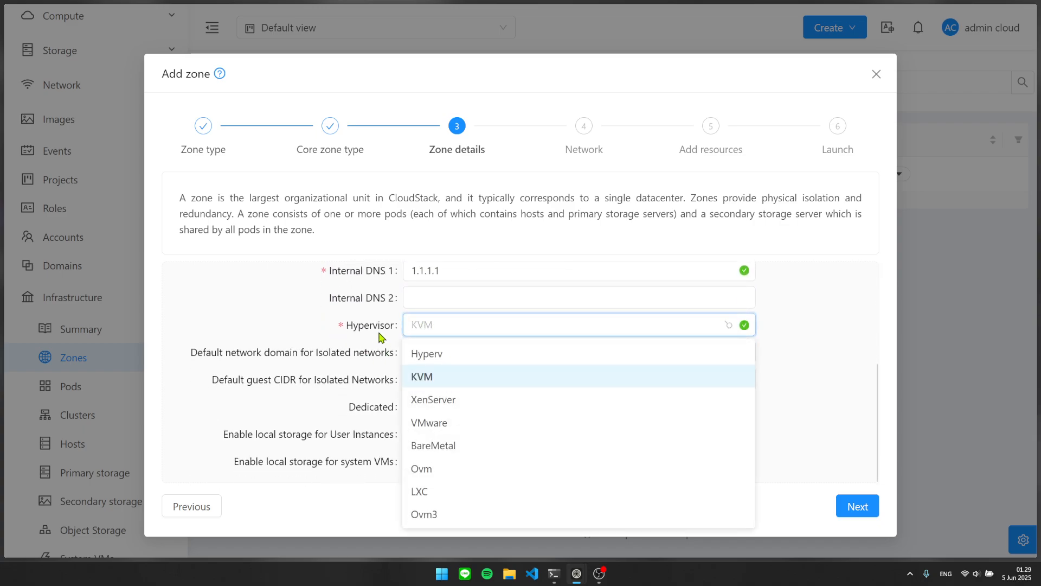
{"action": "left_click", "coordinate": [445, 383]}
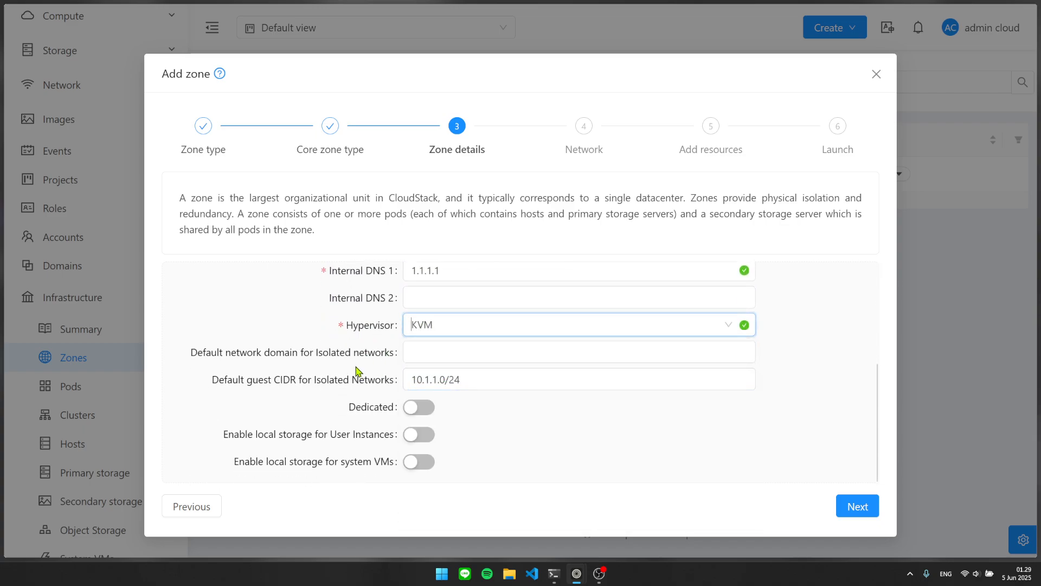
{"action": "left_click", "coordinate": [450, 375]}
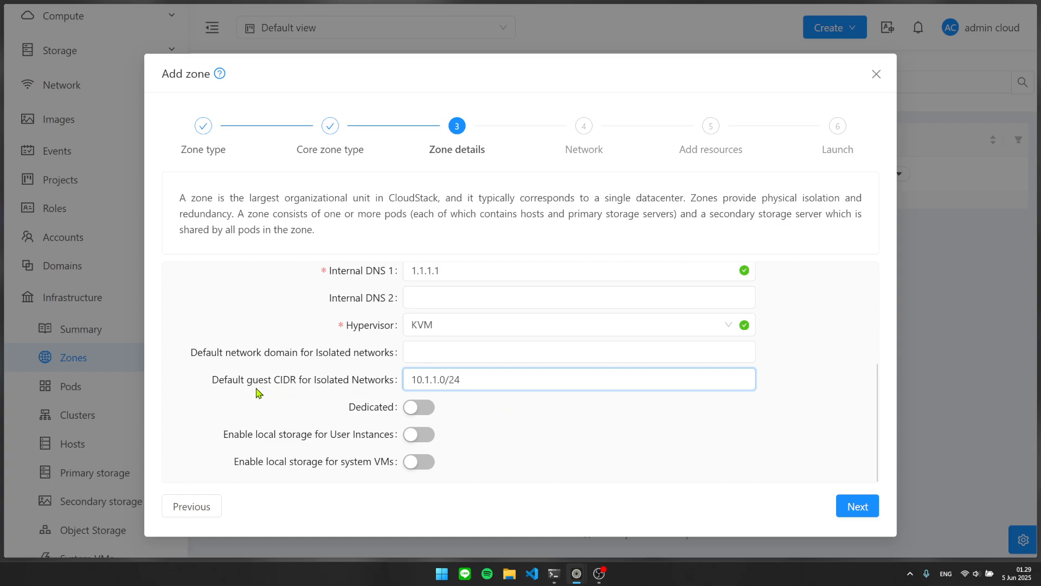
{"action": "left_click_drag", "start_coordinate": [212, 381], "coordinate": [389, 383]}
{"action": "left_click_drag", "start_coordinate": [226, 382], "coordinate": [396, 381]}
{"action": "left_click_drag", "start_coordinate": [481, 375], "coordinate": [384, 368]}
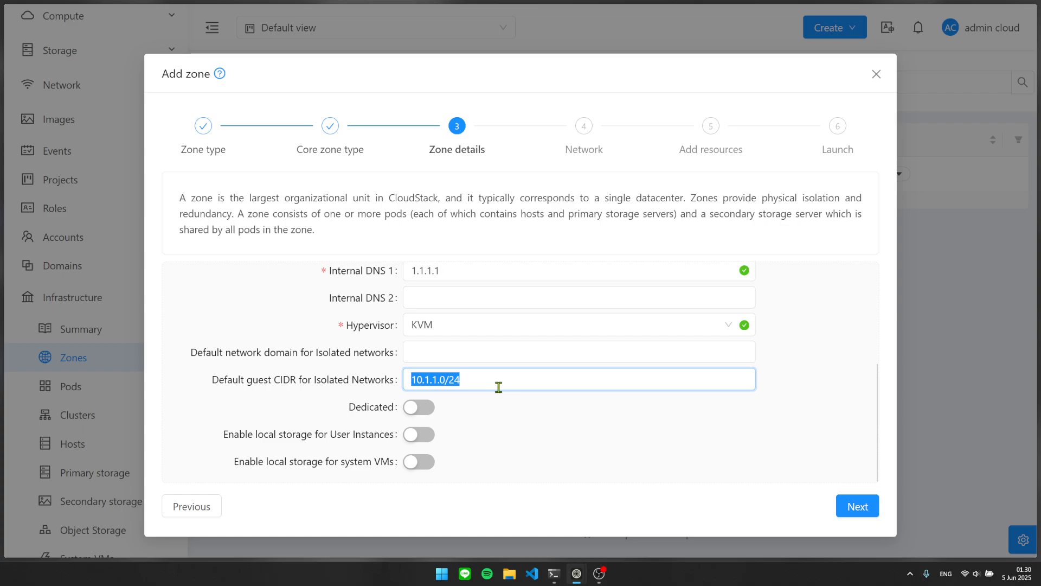
{"action": "type", "text": "10"}
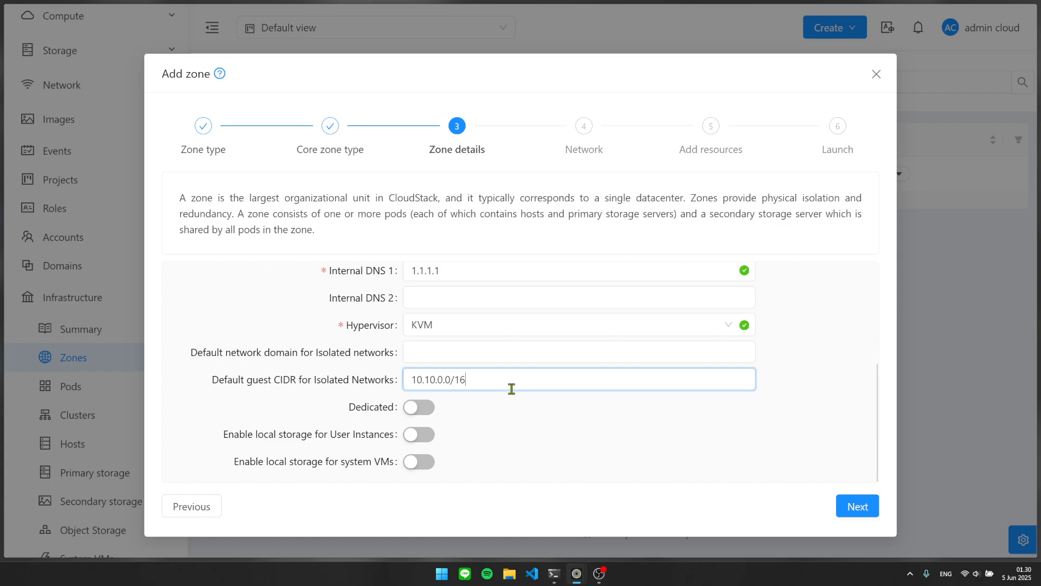
{"action": "left_click_drag", "start_coordinate": [482, 381], "coordinate": [400, 380]}
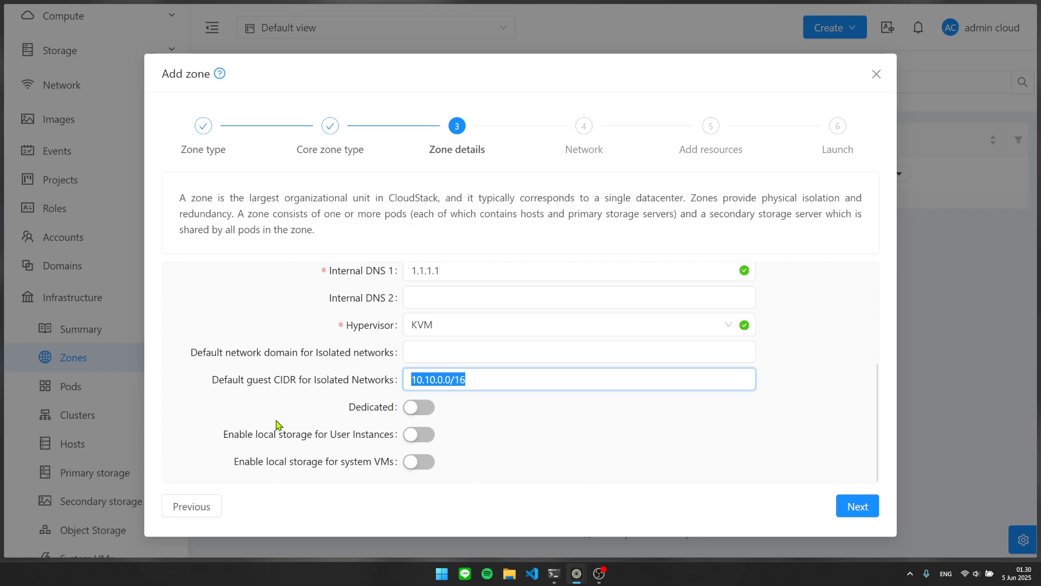
Advance to Physical Network 1, checking isolation methods but leaving VLAN selected.
{"action": "left_click", "coordinate": [851, 508]}
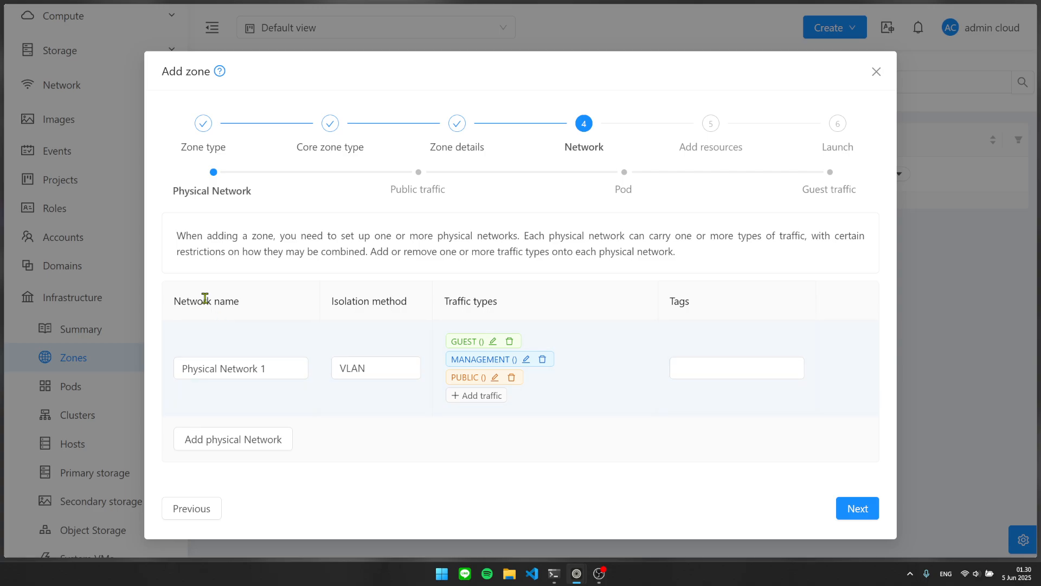
{"action": "left_click_drag", "start_coordinate": [173, 299], "coordinate": [267, 305]}
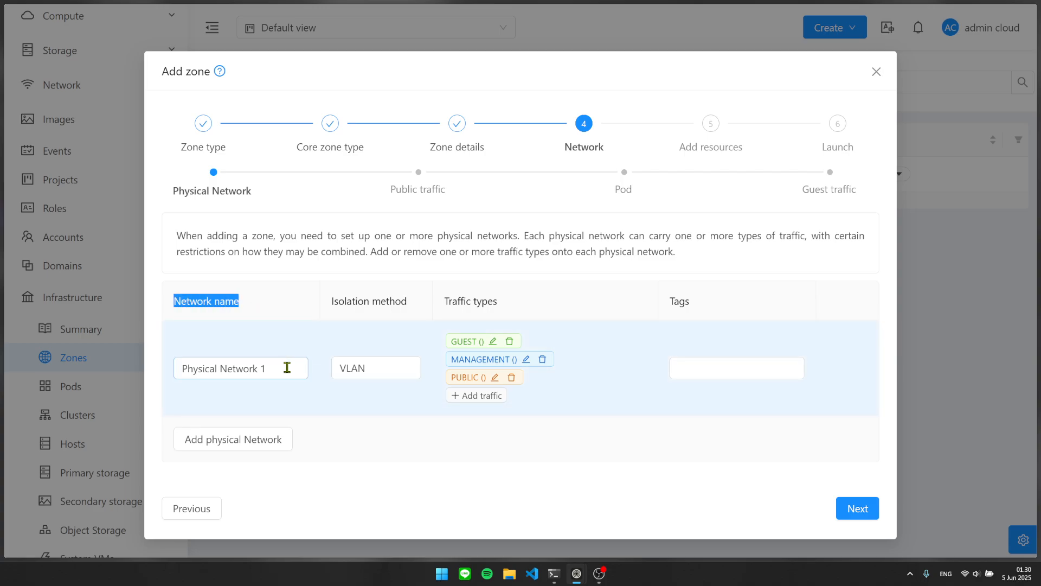
{"action": "left_click_drag", "start_coordinate": [271, 369], "coordinate": [178, 369]}
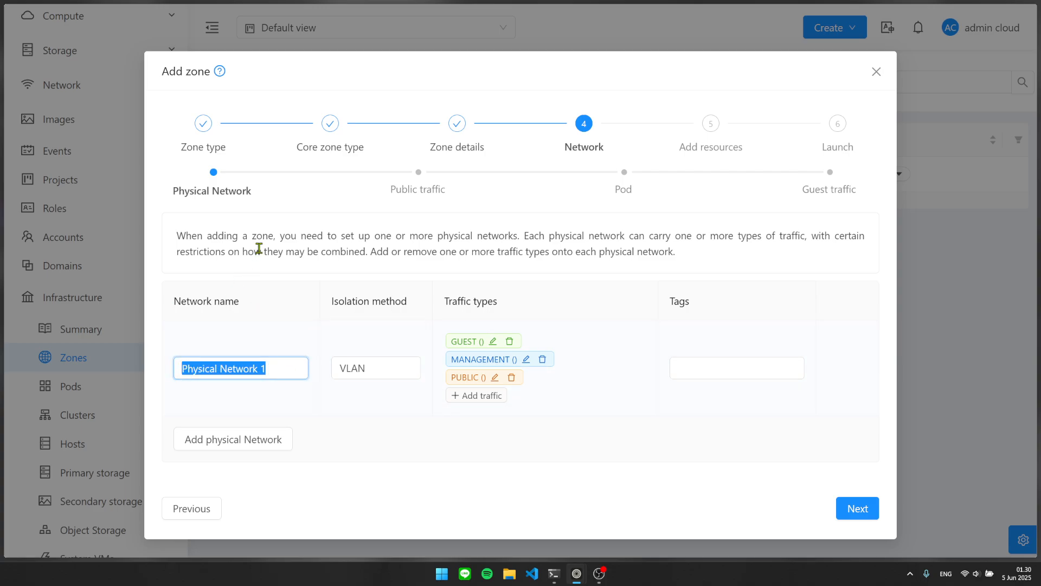
{"action": "left_click", "coordinate": [258, 247]}
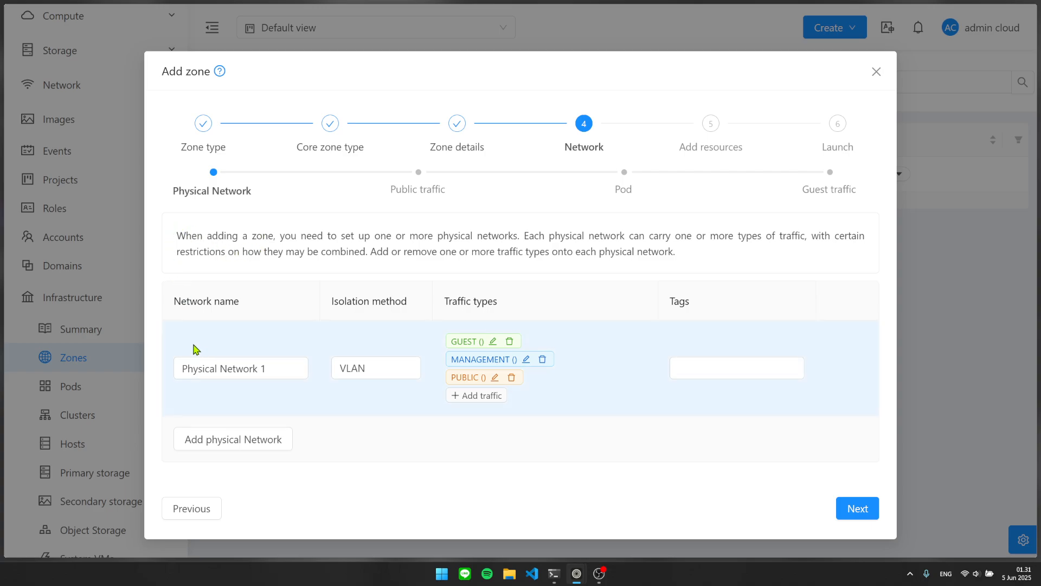
{"action": "left_click", "coordinate": [339, 369]}
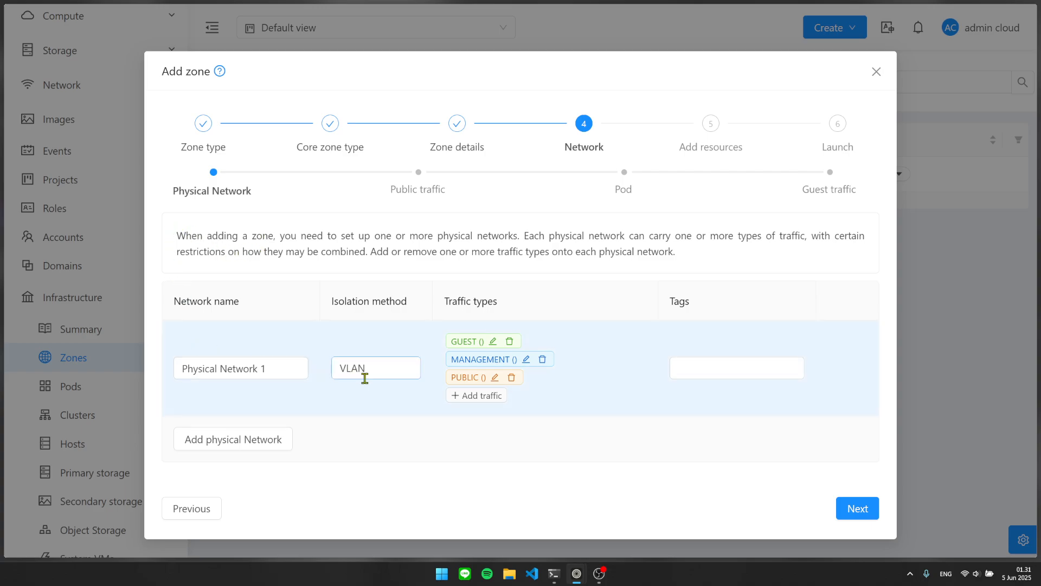
{"action": "left_click", "coordinate": [260, 346]}
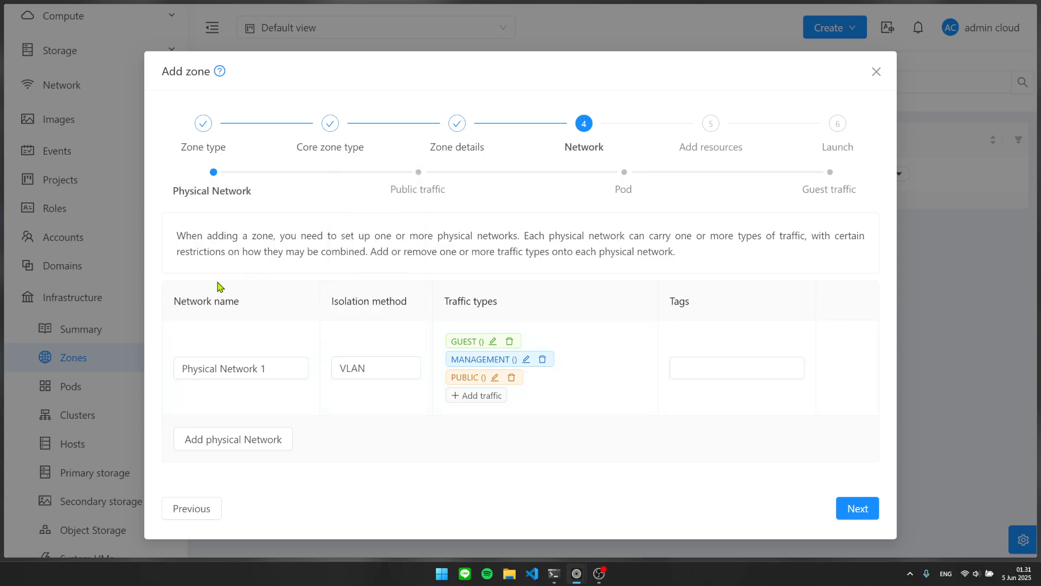
{"action": "left_click_drag", "start_coordinate": [172, 301], "coordinate": [235, 307]}
{"action": "left_click", "coordinate": [251, 314]}
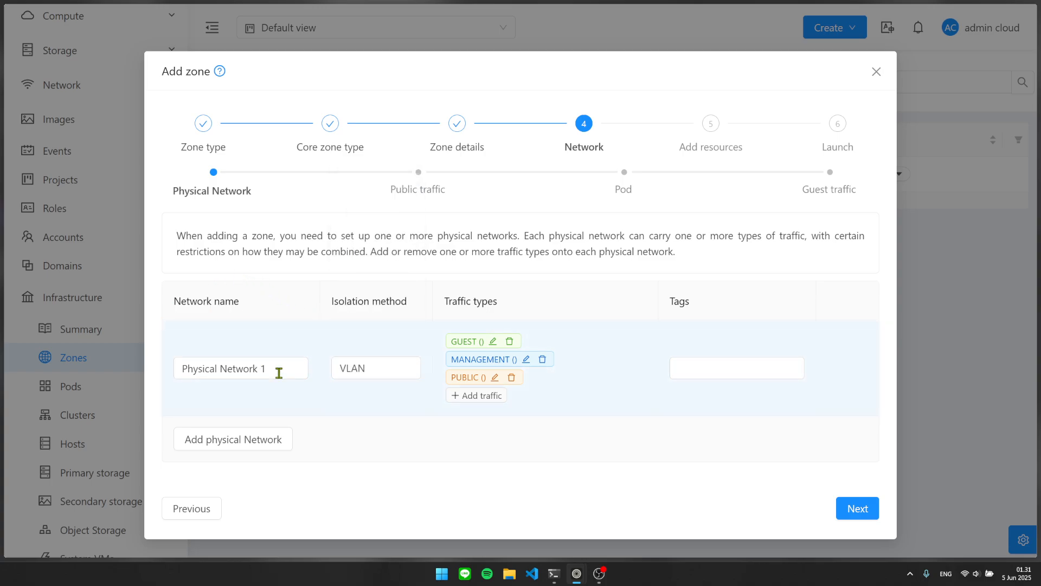
Rename the physical network to 'PN for Zone 1' and reconfirm VLAN isolation.
{"action": "triple_click", "coordinate": [285, 374]}
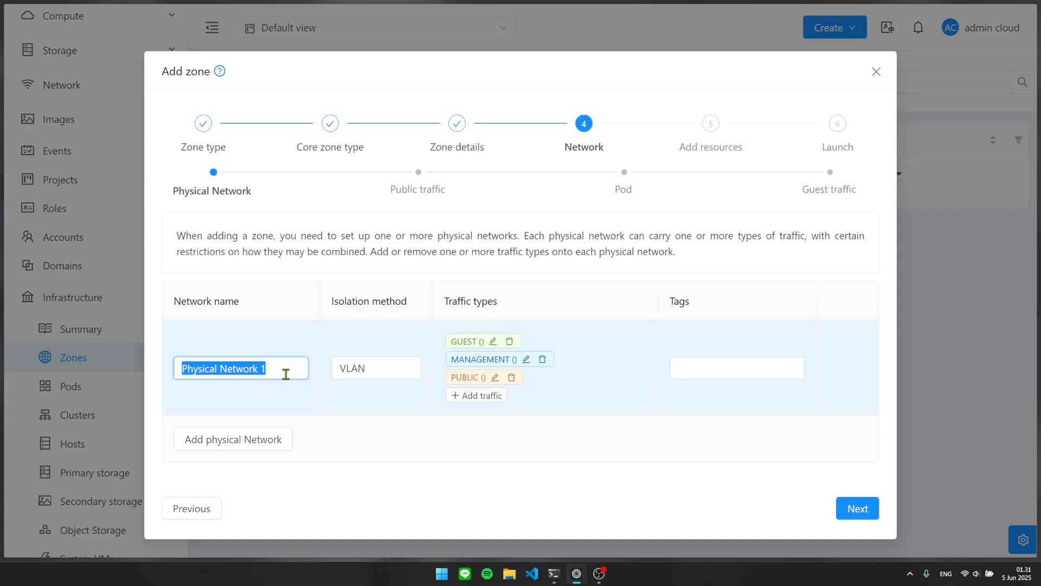
{"action": "type", "text": "PN for Zone"}
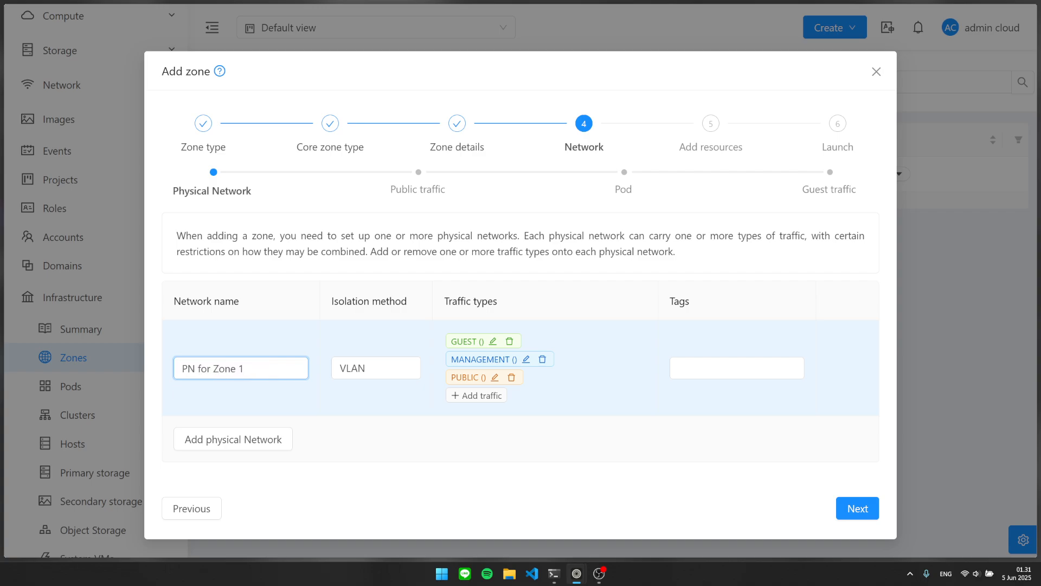
{"action": "left_click", "coordinate": [384, 368]}
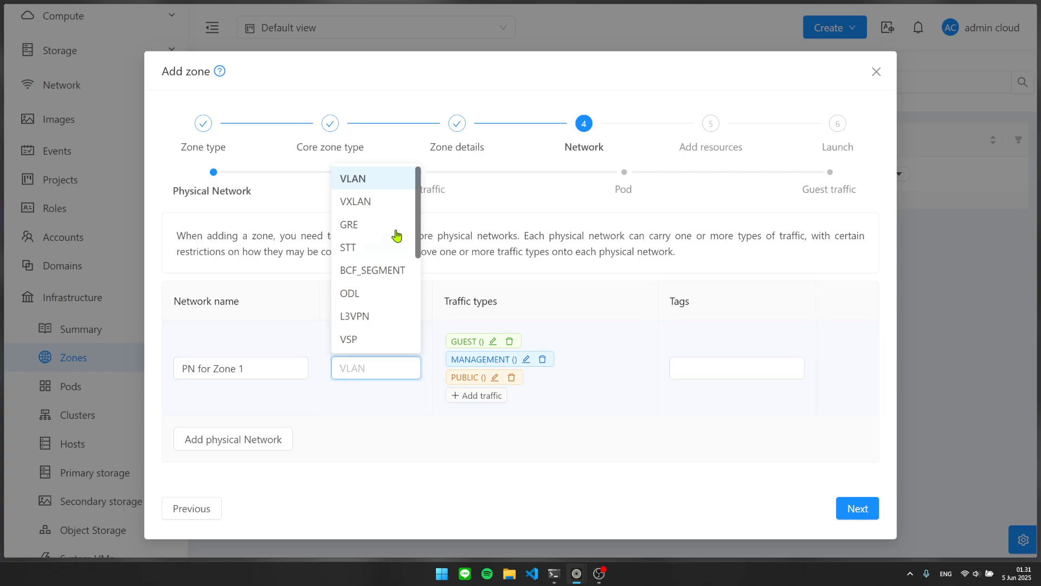
{"action": "left_click", "coordinate": [396, 177]}
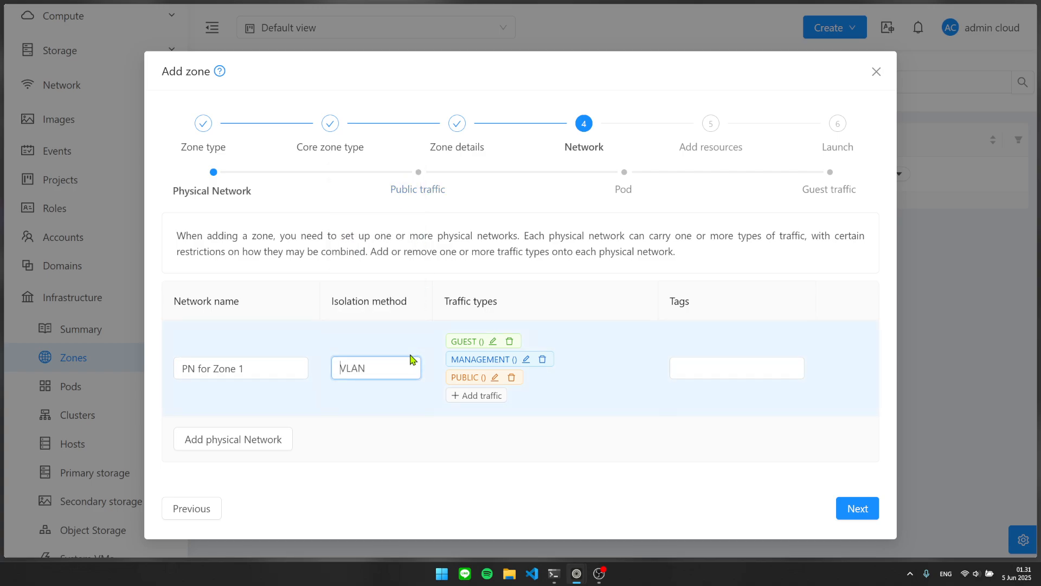
{"action": "left_click", "coordinate": [421, 245]}
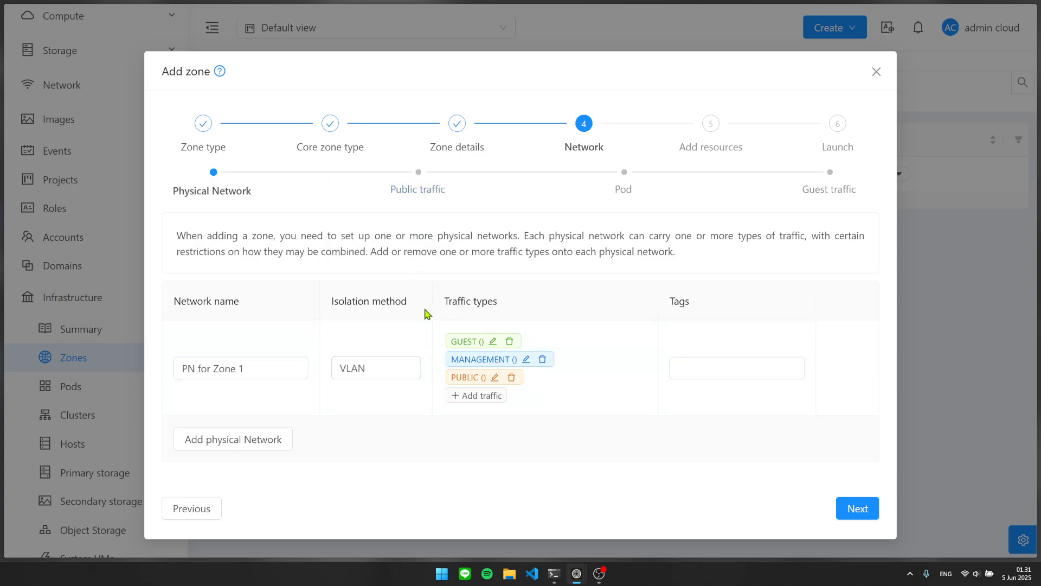
{"action": "left_click", "coordinate": [395, 366]}
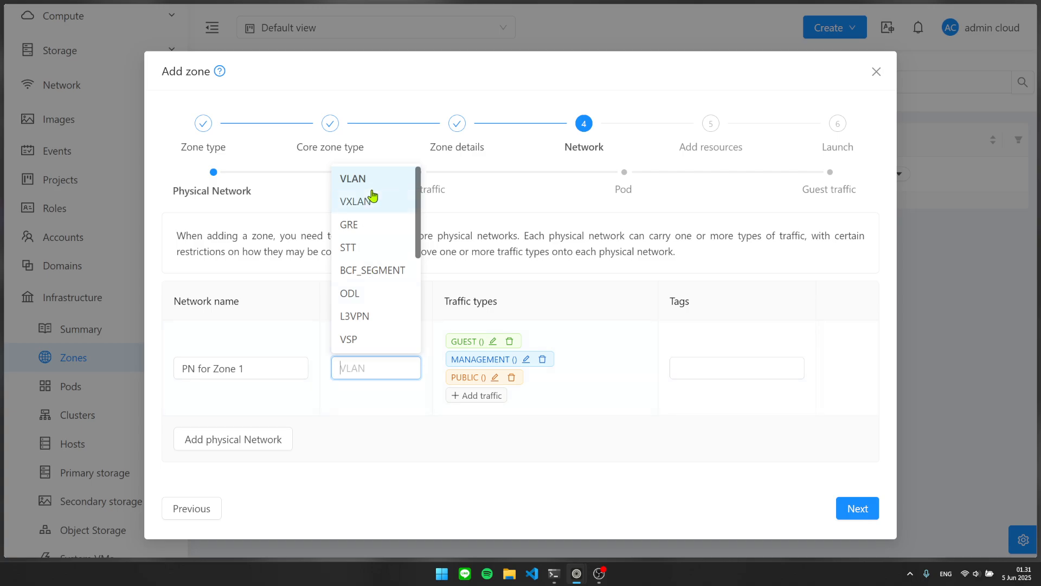
{"action": "left_click", "coordinate": [511, 245]}
{"action": "left_click", "coordinate": [350, 367]}
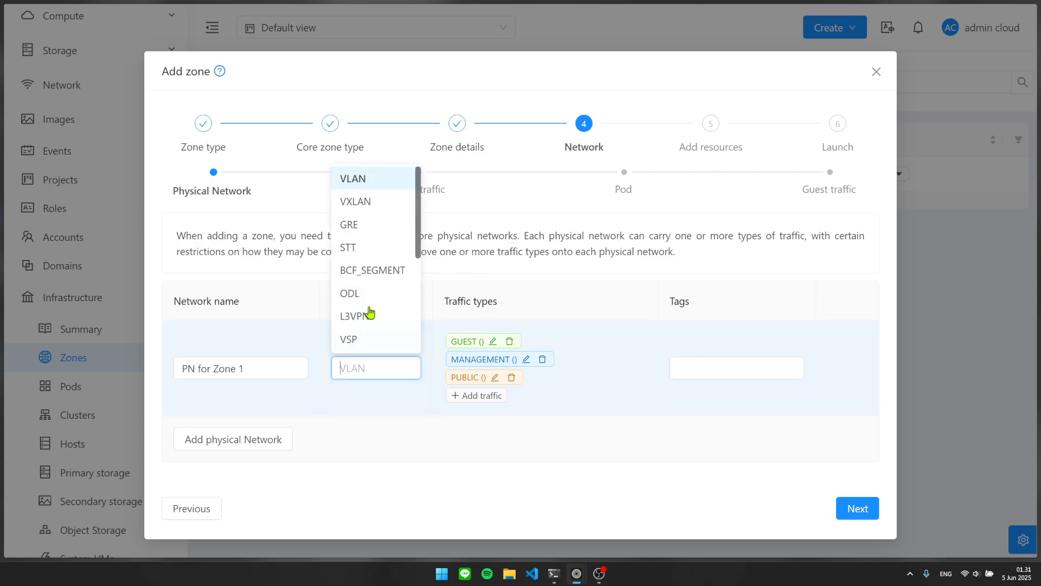
{"action": "left_click", "coordinate": [390, 179]}
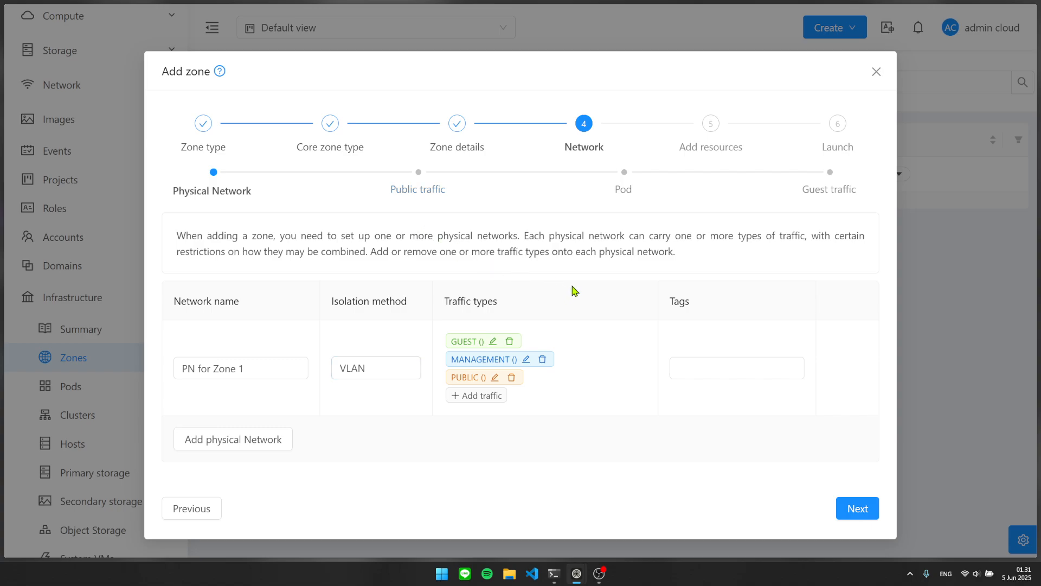
{"action": "left_click_drag", "start_coordinate": [441, 308], "coordinate": [525, 305]}
{"action": "left_click", "coordinate": [539, 301]}
Give GUEST traffic the label cloudbr1.
{"action": "left_click_drag", "start_coordinate": [447, 300], "coordinate": [488, 327]}
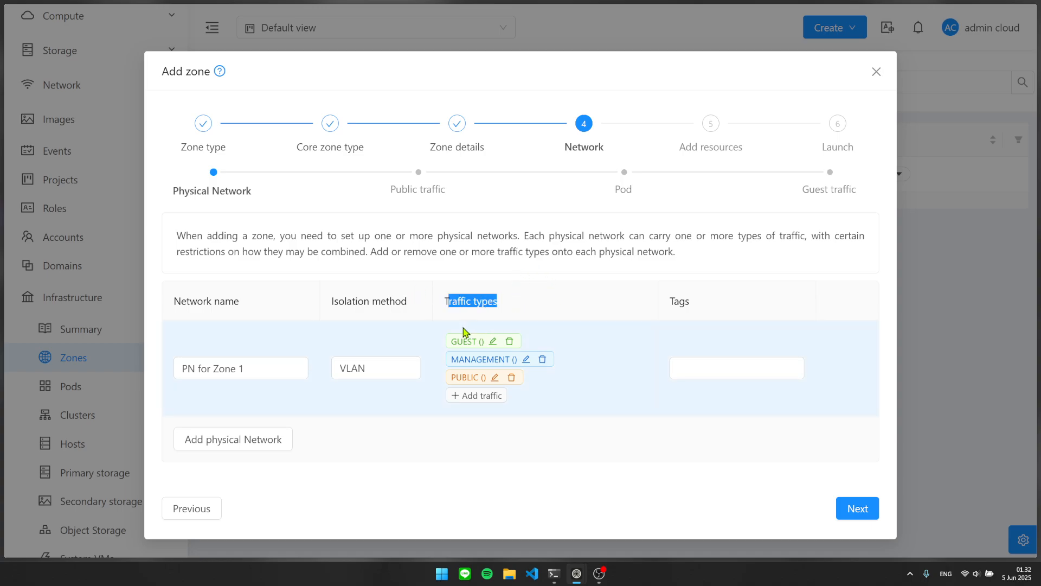
{"action": "left_click", "coordinate": [481, 298]}
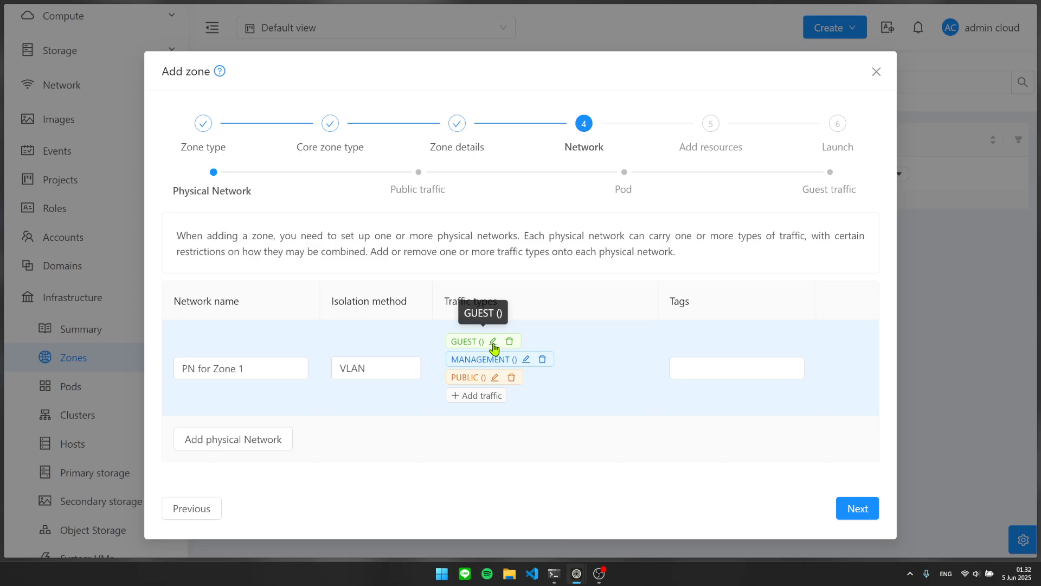
{"action": "left_click", "coordinate": [493, 342]}
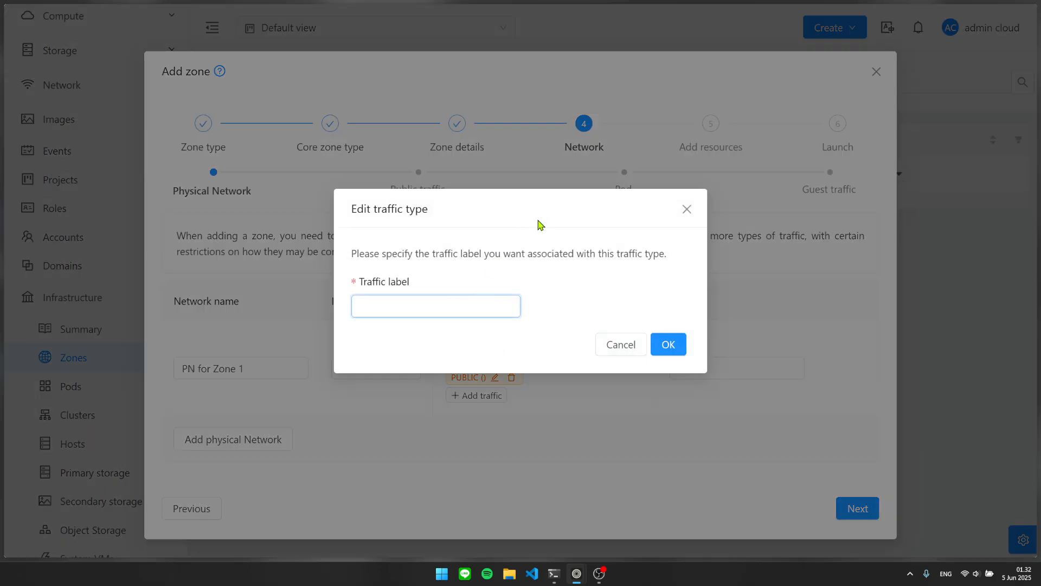
{"action": "type", "text": "cloudbr0"}
{"action": "key", "text": "BackSpace"}
{"action": "type", "text": "1"}
{"action": "left_click", "coordinate": [686, 355]}
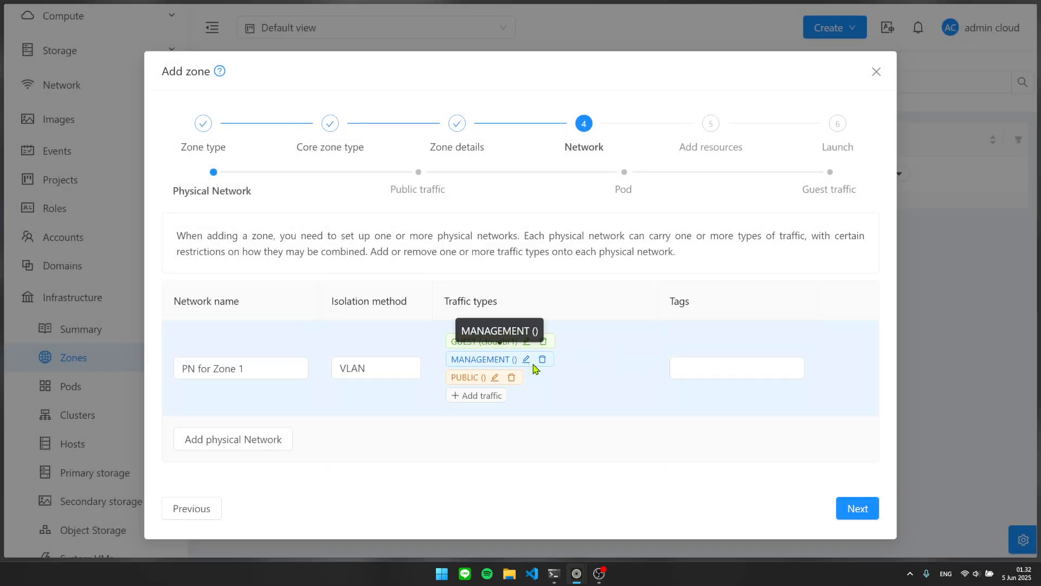
Label MANAGEMENT and PUBLIC traffic cloudbr0.
{"action": "left_click", "coordinate": [526, 360]}
{"action": "left_click", "coordinate": [467, 304]}
{"action": "type", "text": "c"}
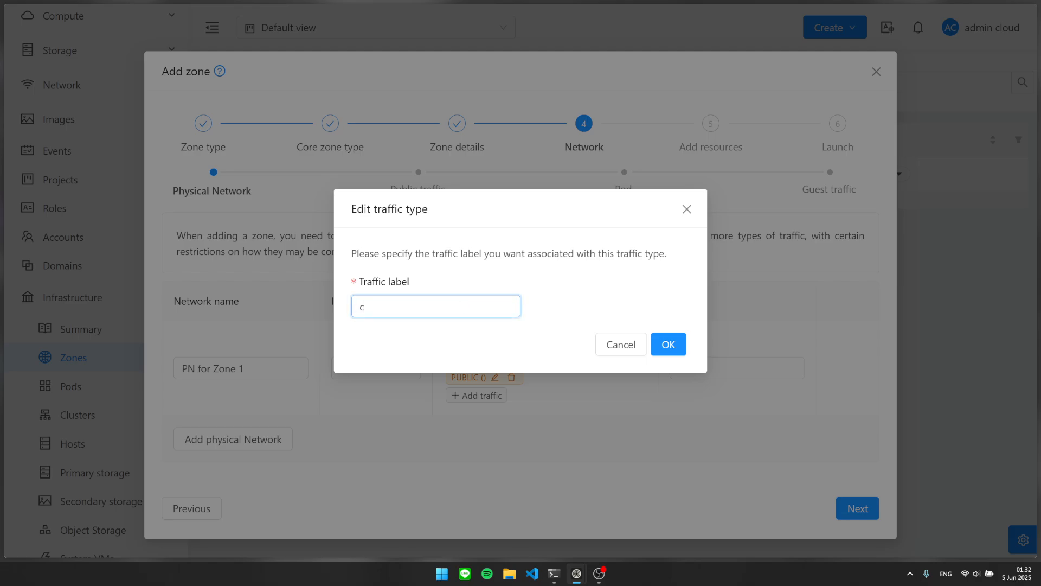
{"action": "type", "text": "loudbr0"}
{"action": "left_click", "coordinate": [667, 344]}
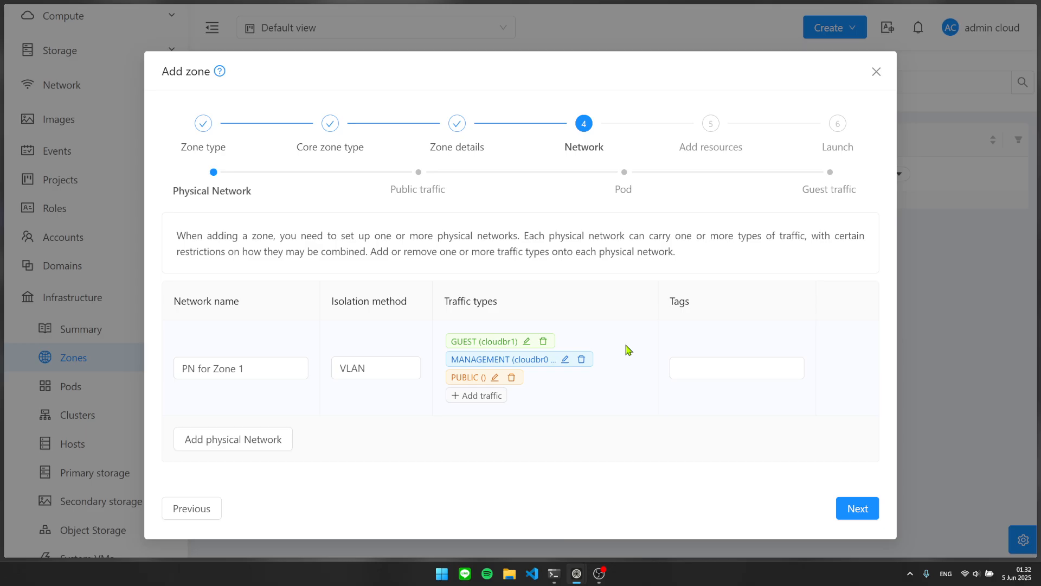
{"action": "left_click", "coordinate": [496, 379]}
{"action": "left_click", "coordinate": [461, 306]}
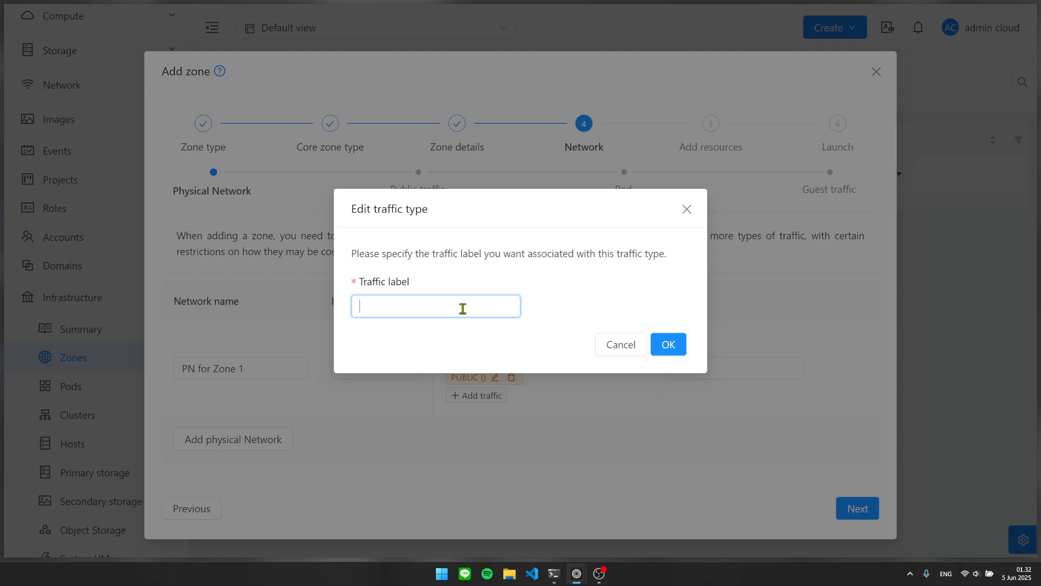
{"action": "type", "text": "cloudbr0"}
{"action": "left_click", "coordinate": [668, 341]}
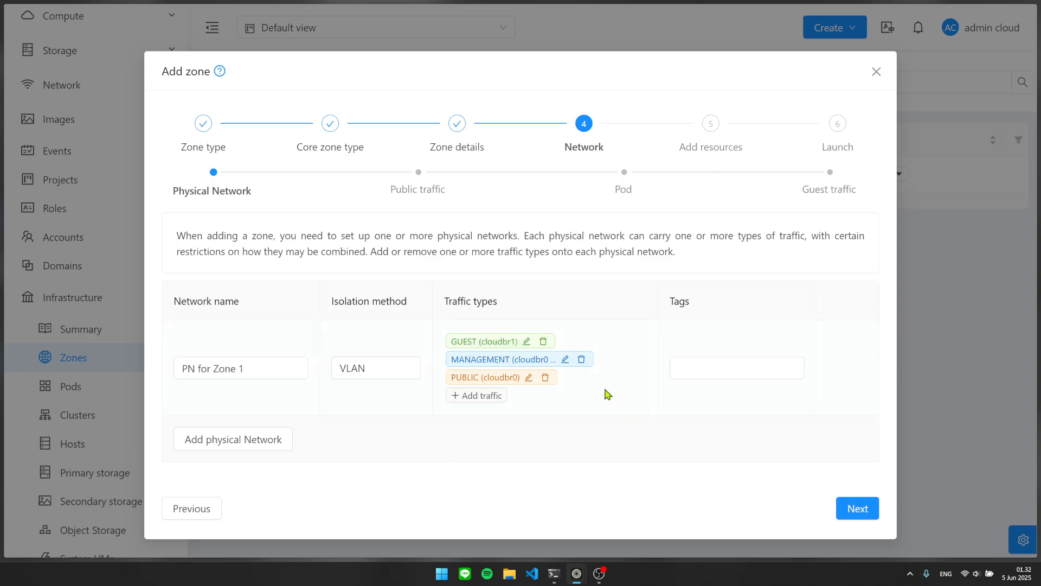
Choose Storage as an extra traffic type, then cancel adding it.
{"action": "left_click", "coordinate": [484, 396]}
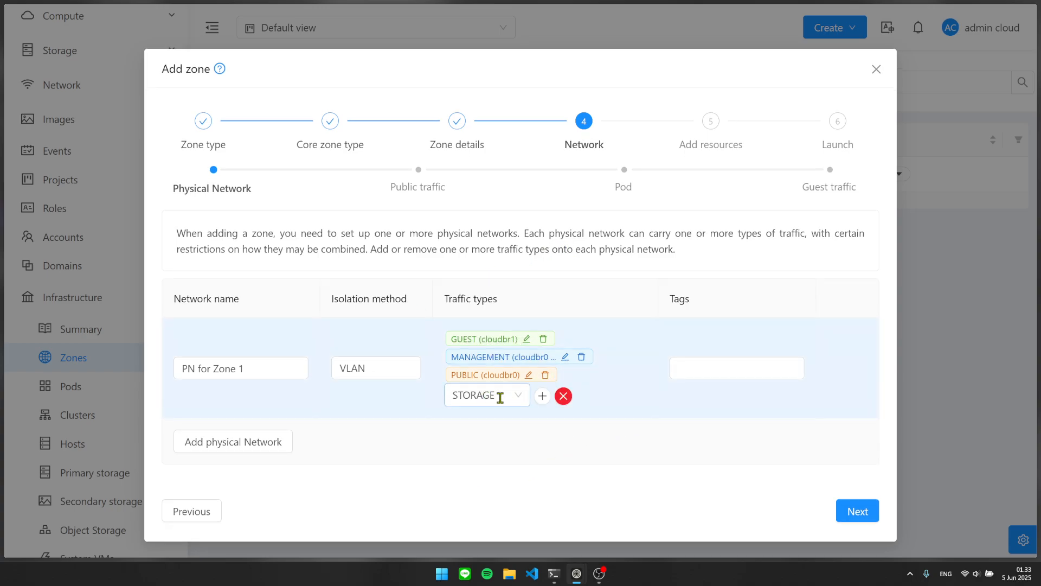
{"action": "left_click", "coordinate": [517, 391]}
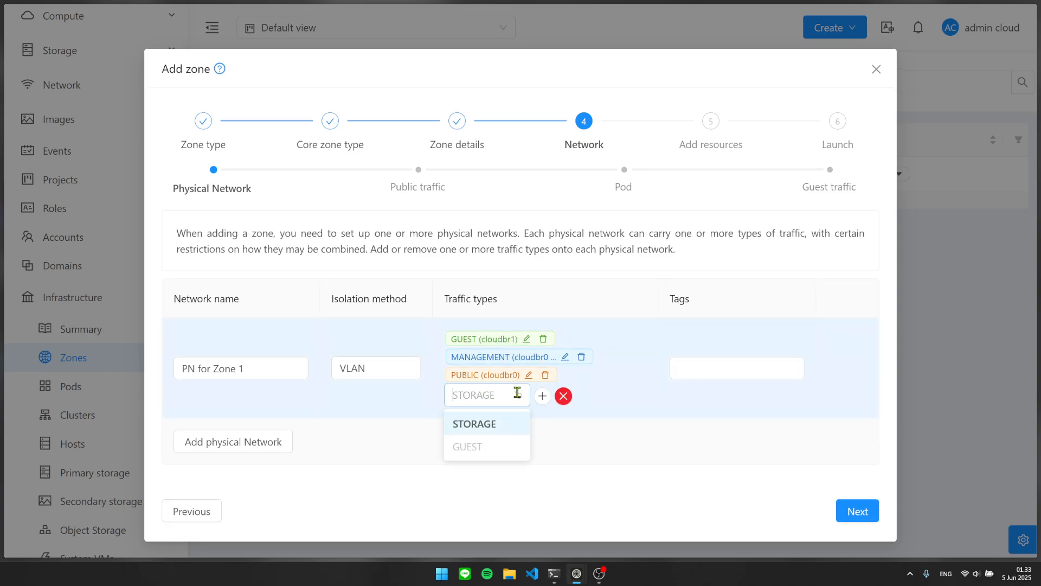
{"action": "left_click", "coordinate": [493, 428]}
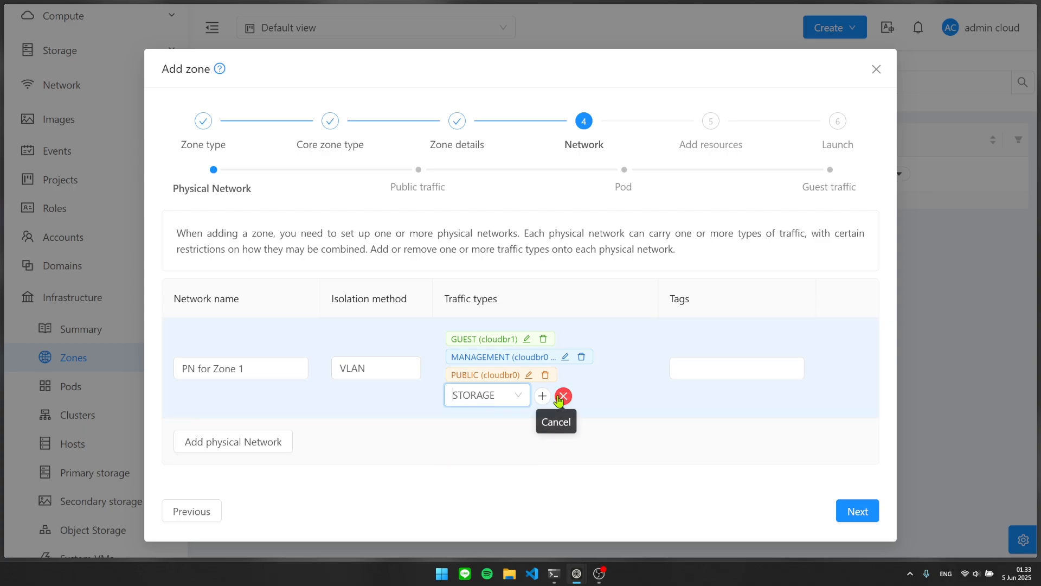
{"action": "left_click", "coordinate": [563, 396]}
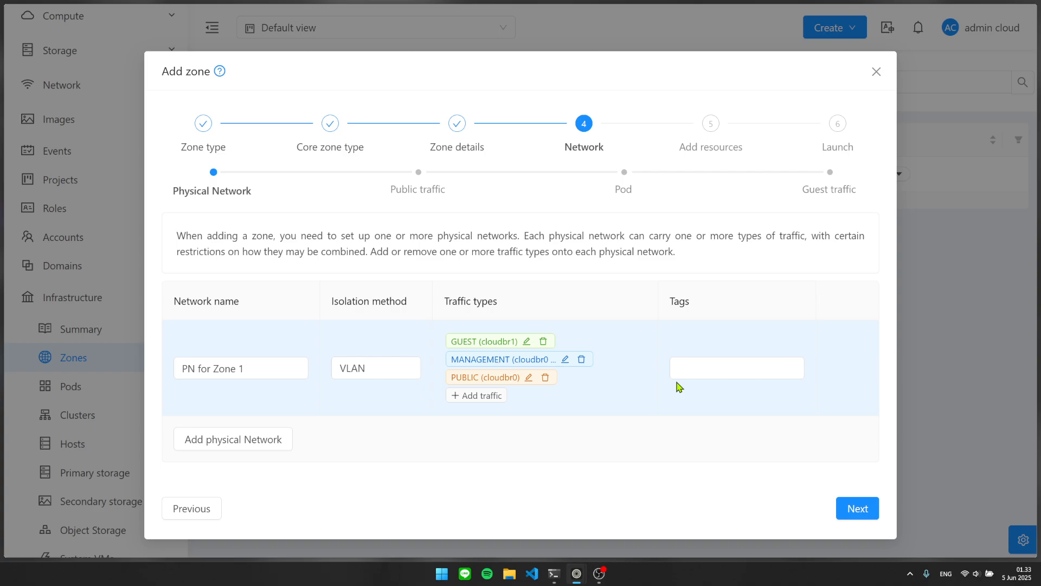
{"action": "left_click_drag", "start_coordinate": [529, 360], "coordinate": [454, 359]}
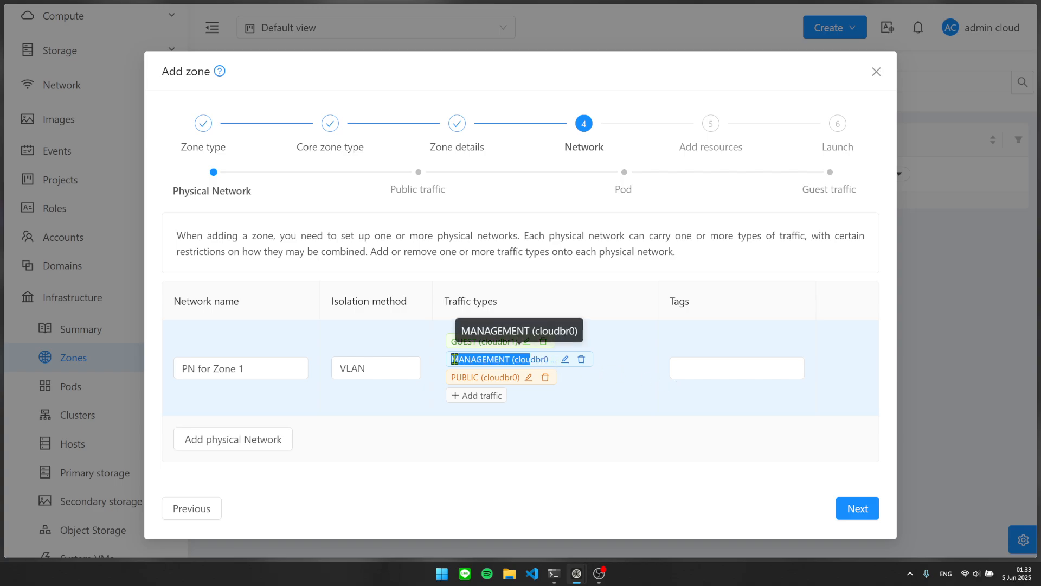
{"action": "left_click", "coordinate": [611, 406]}
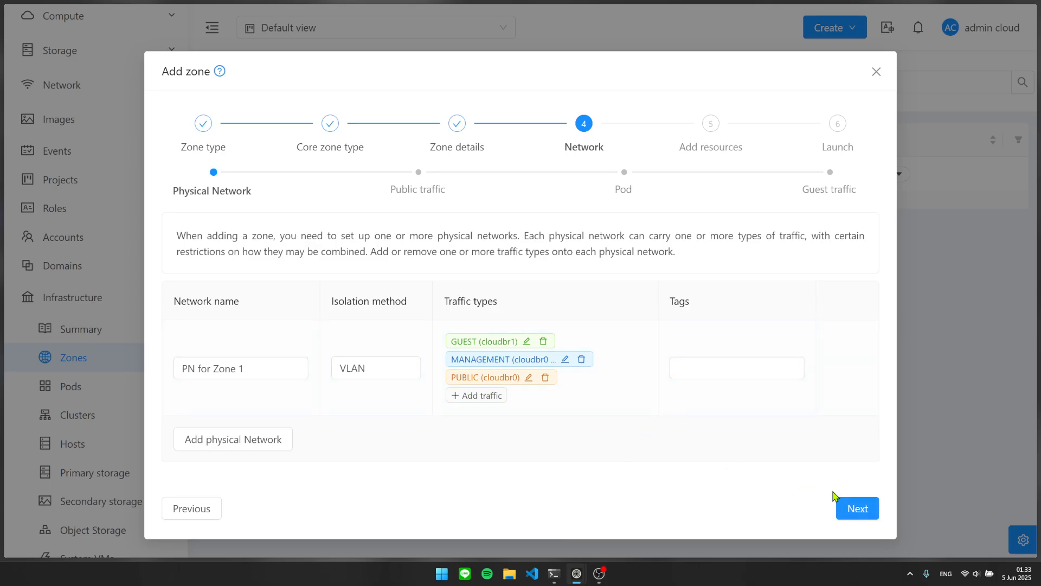
Advance to Public traffic and click into the empty range's Start IP and End IP fields.
{"action": "left_click", "coordinate": [857, 512]}
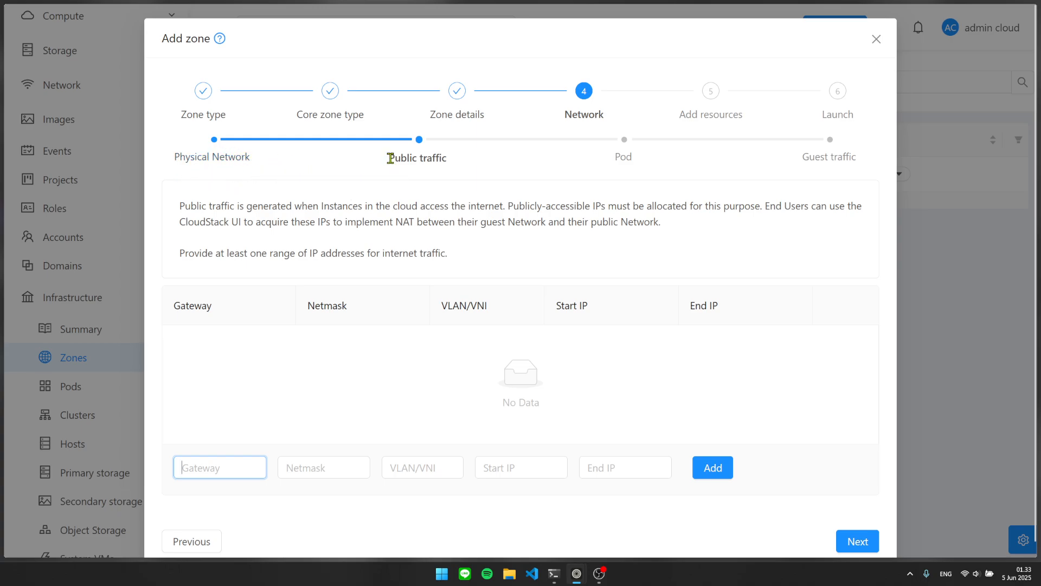
{"action": "left_click_drag", "start_coordinate": [388, 163], "coordinate": [448, 167]}
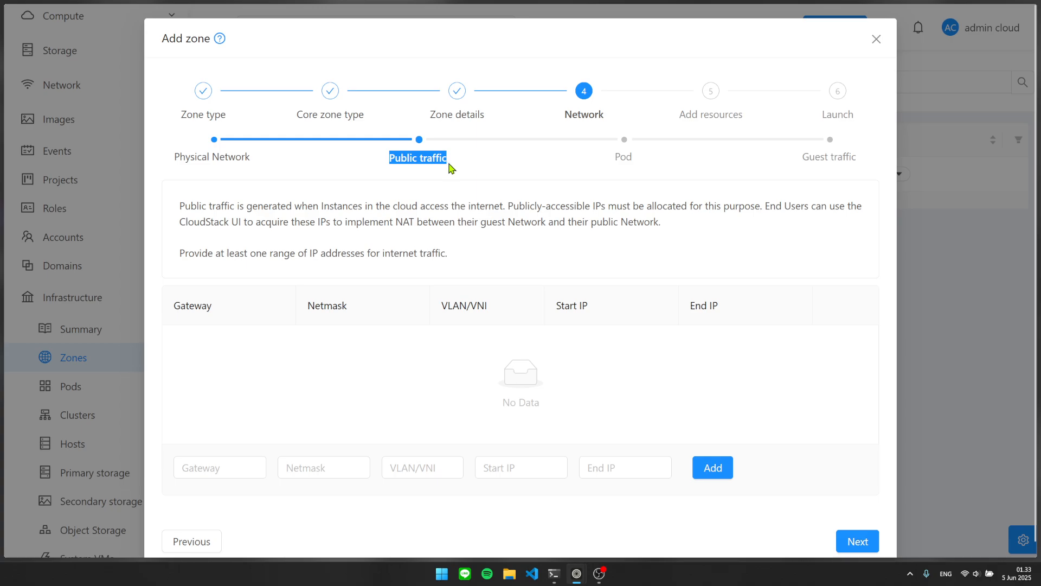
{"action": "left_click", "coordinate": [456, 177]}
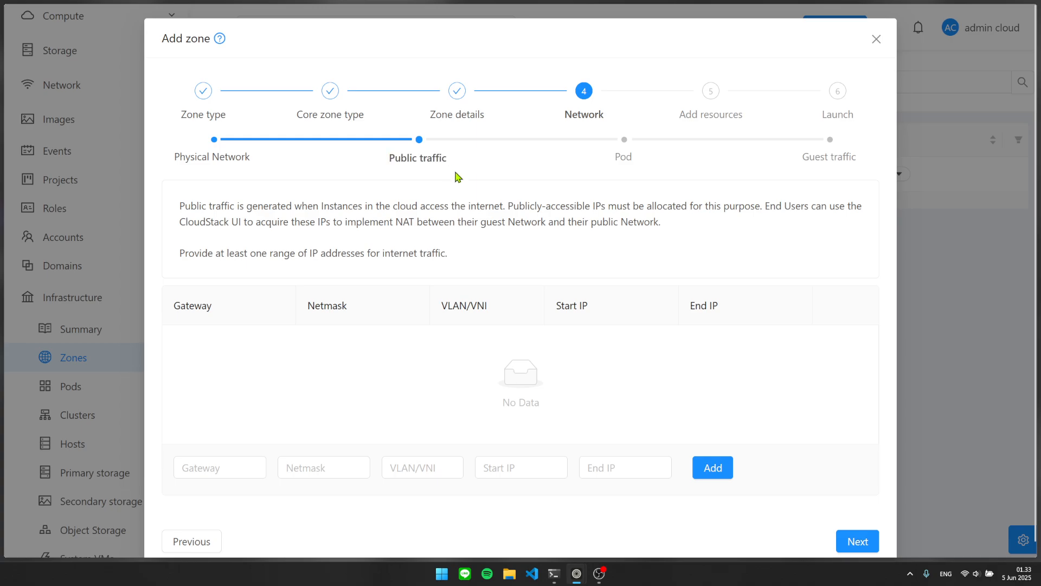
{"action": "scroll", "coordinate": [358, 190], "scroll_direction": "down", "scroll_amount": 1}
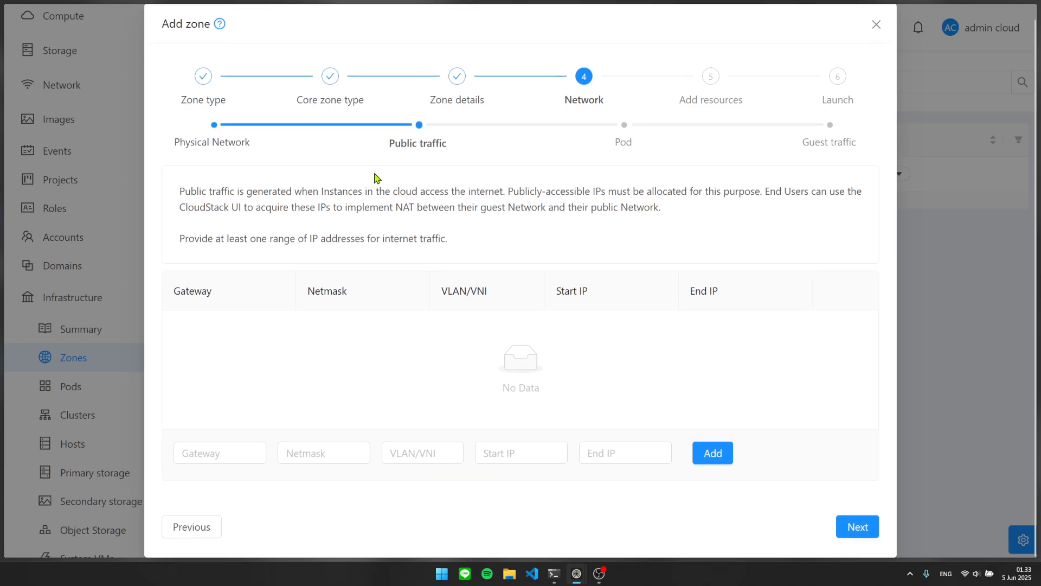
{"action": "left_click_drag", "start_coordinate": [678, 209], "coordinate": [508, 191]}
{"action": "left_click", "coordinate": [598, 210]}
{"action": "left_click", "coordinate": [539, 458]}
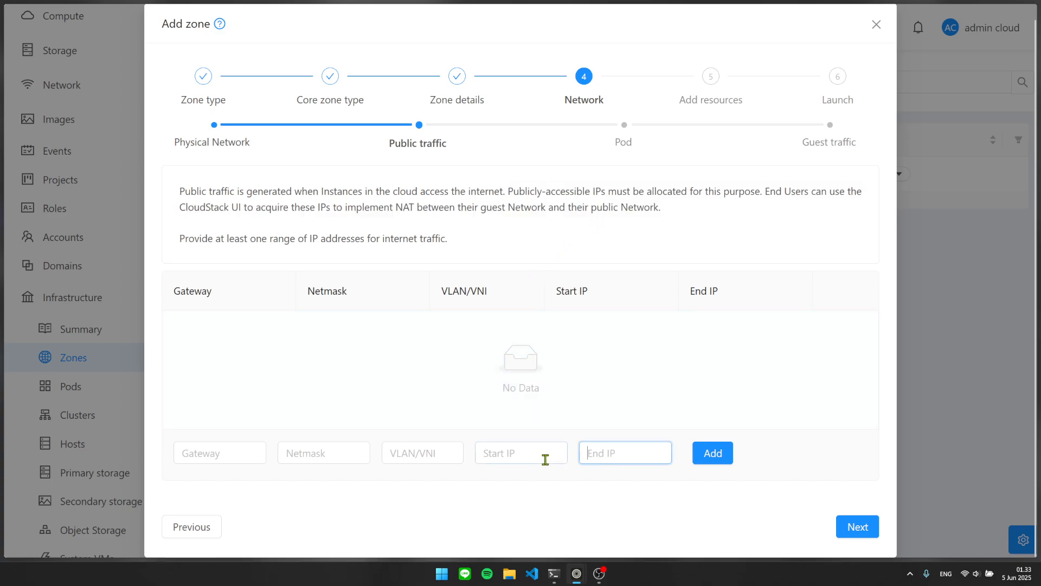
{"action": "left_click", "coordinate": [636, 457]}
{"action": "left_click", "coordinate": [522, 454]}
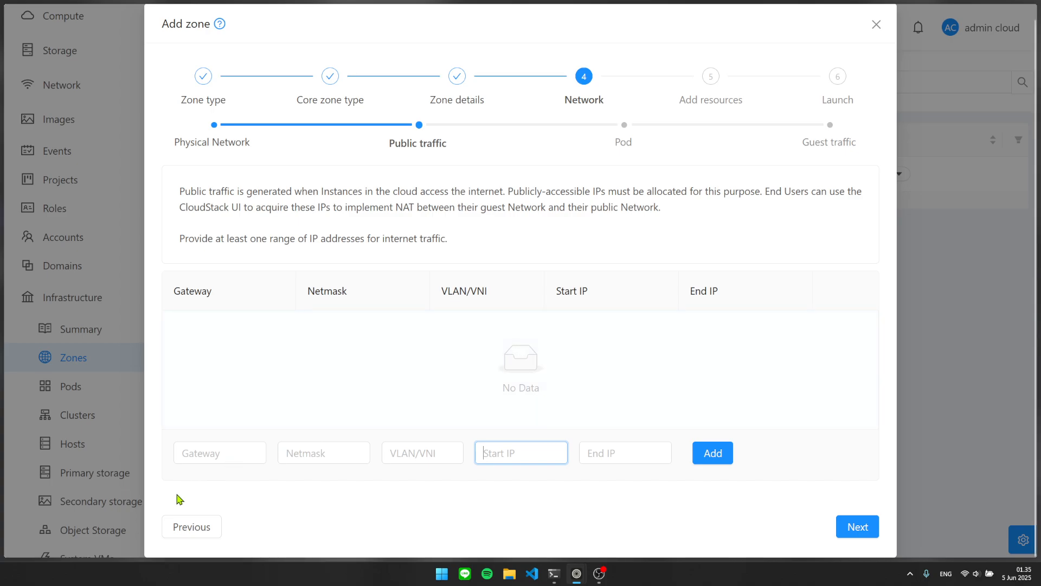
Enter public gateway 192.168.1.1 and netmask 255.255.255.0.
{"action": "left_click", "coordinate": [225, 452]}
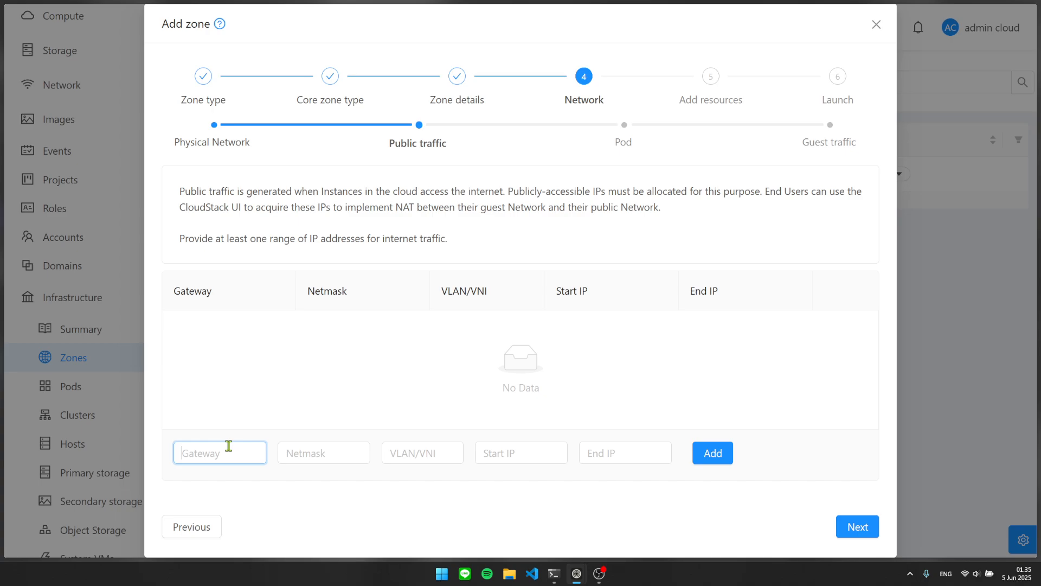
{"action": "type", "text": "192.168.1.1"}
{"action": "key", "text": "Tab"}
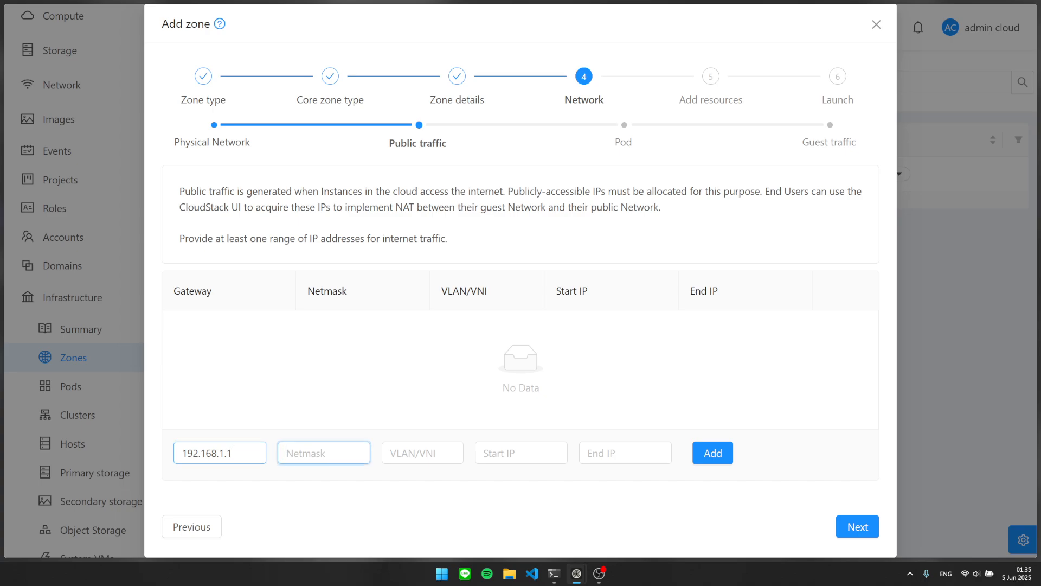
{"action": "type", "text": "255.255.2"}
{"action": "type", "text": "55.255.0"}
{"action": "key", "text": "Tab"}
{"action": "key", "text": "Tab"}
{"action": "key", "text": "shift+Tab"}
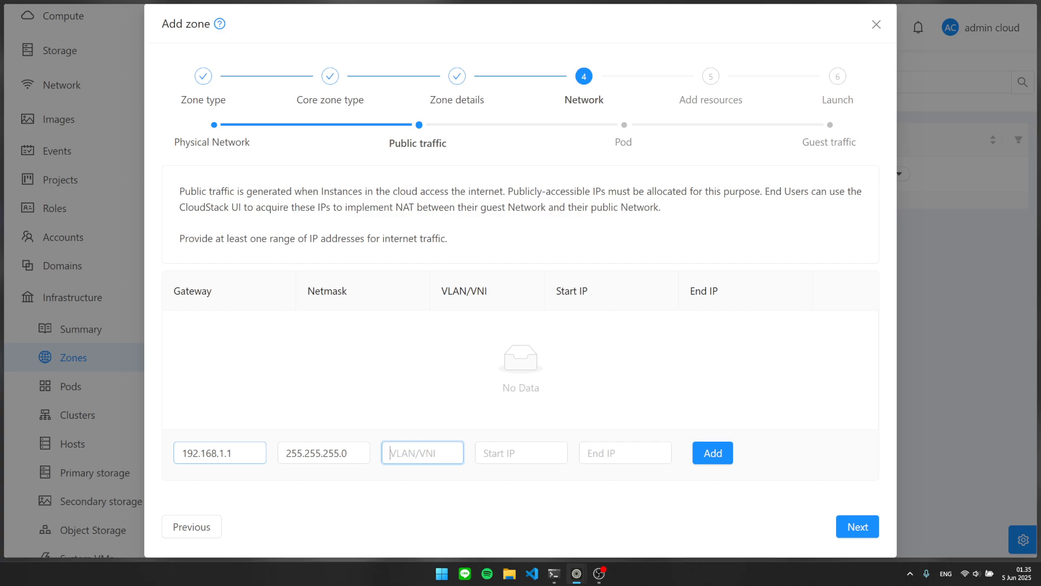
{"action": "key", "text": "Tab"}
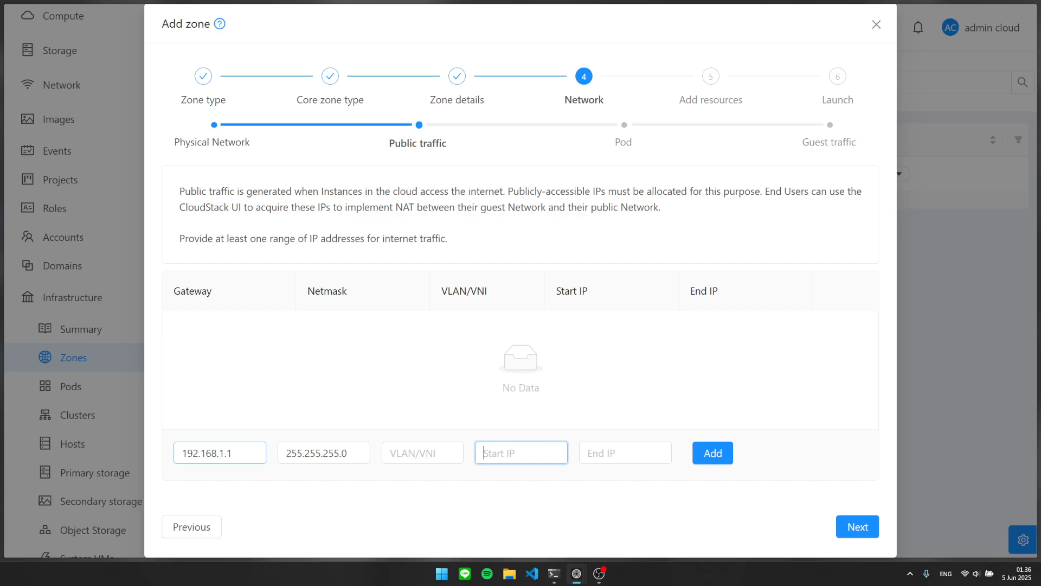
Set the public IP range from 192.168.1.50 to 192.168.1.100.
{"action": "type", "text": "19"}
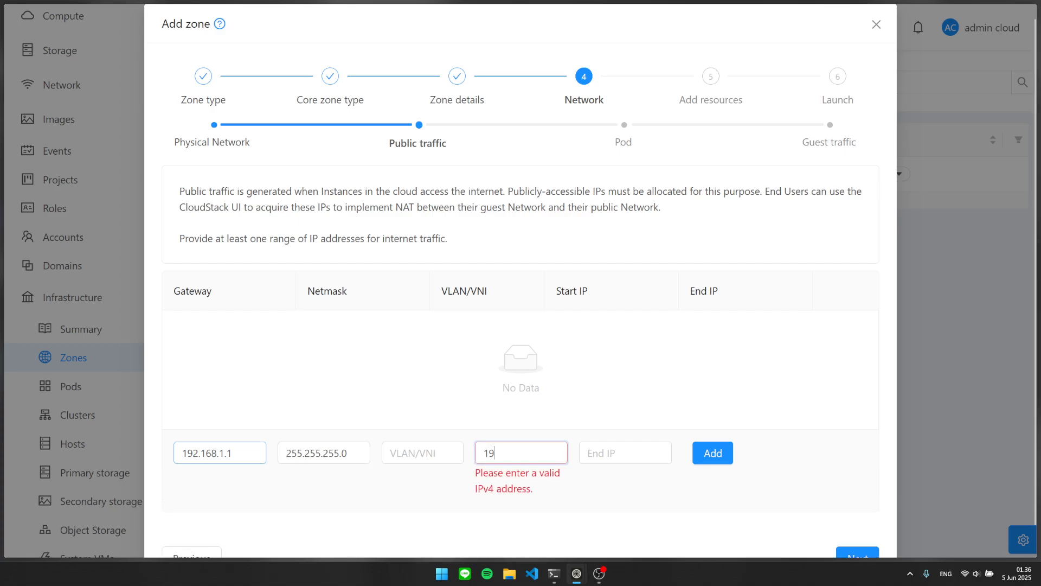
{"action": "type", "text": "2.168.1"}
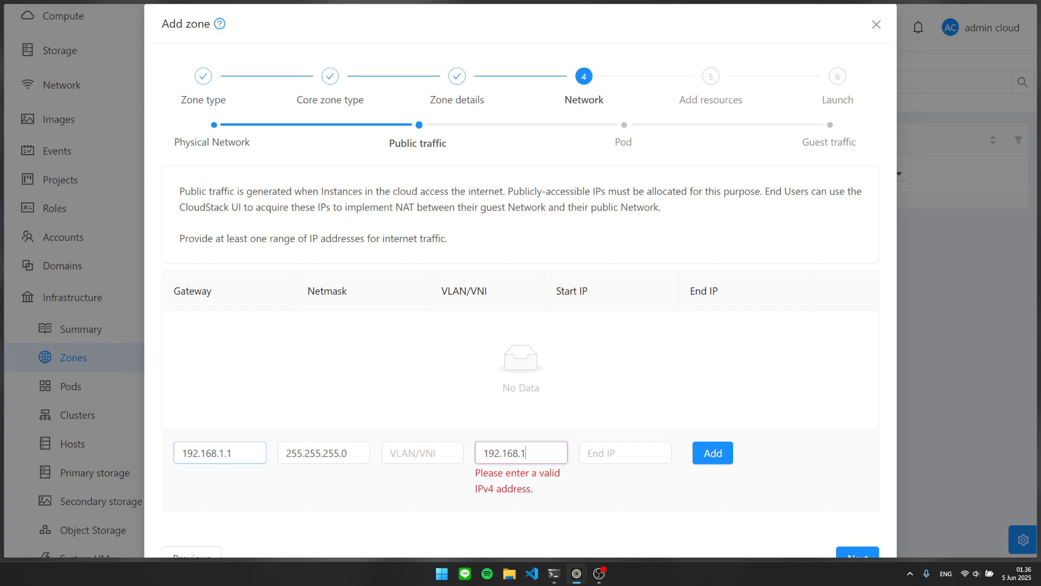
{"action": "type", "text": ".6"}
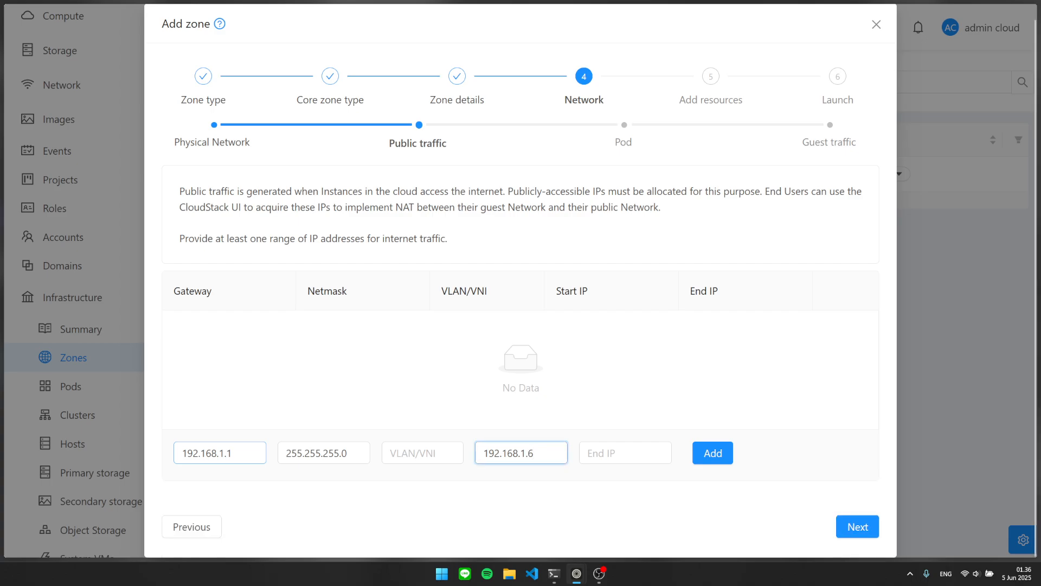
{"action": "key", "text": "Tab"}
{"action": "type", "text": "192."}
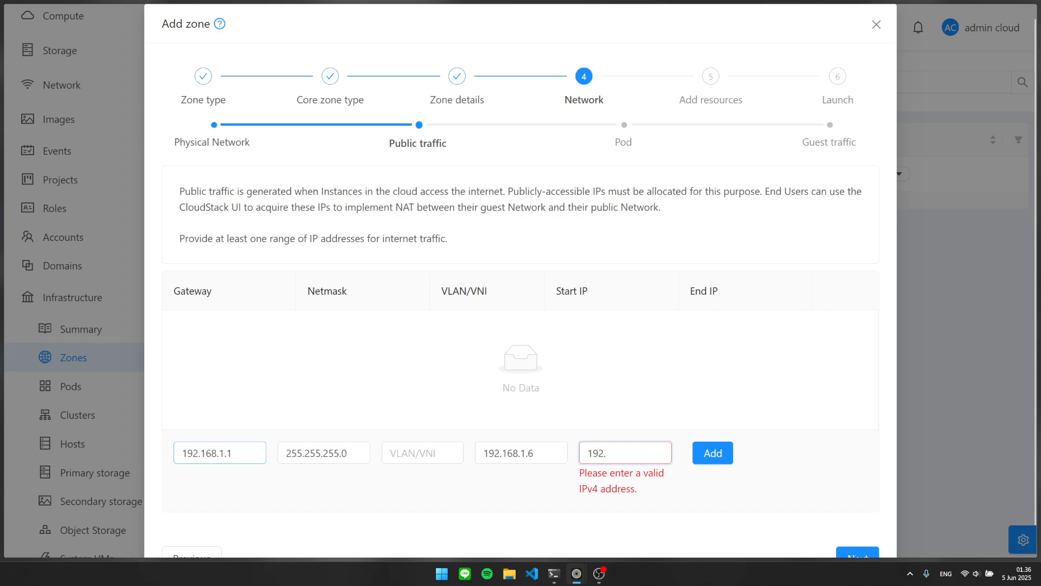
{"action": "key", "text": "shift+Tab"}
{"action": "key", "text": "Right"}
{"action": "key", "text": "BackSpace"}
{"action": "type", "text": "50"}
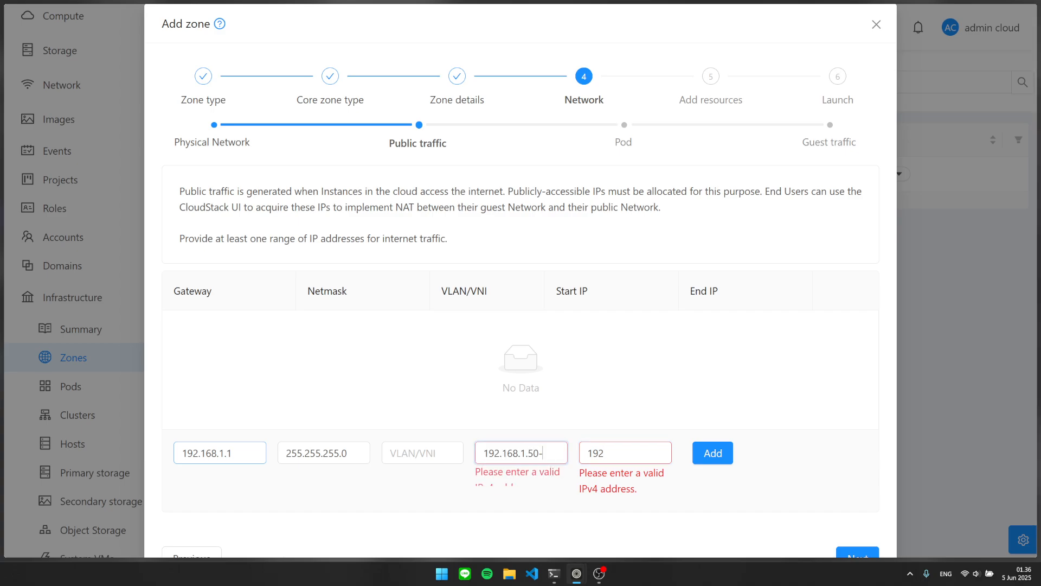
{"action": "key", "text": "Tab"}
{"action": "type", "text": "192.1"}
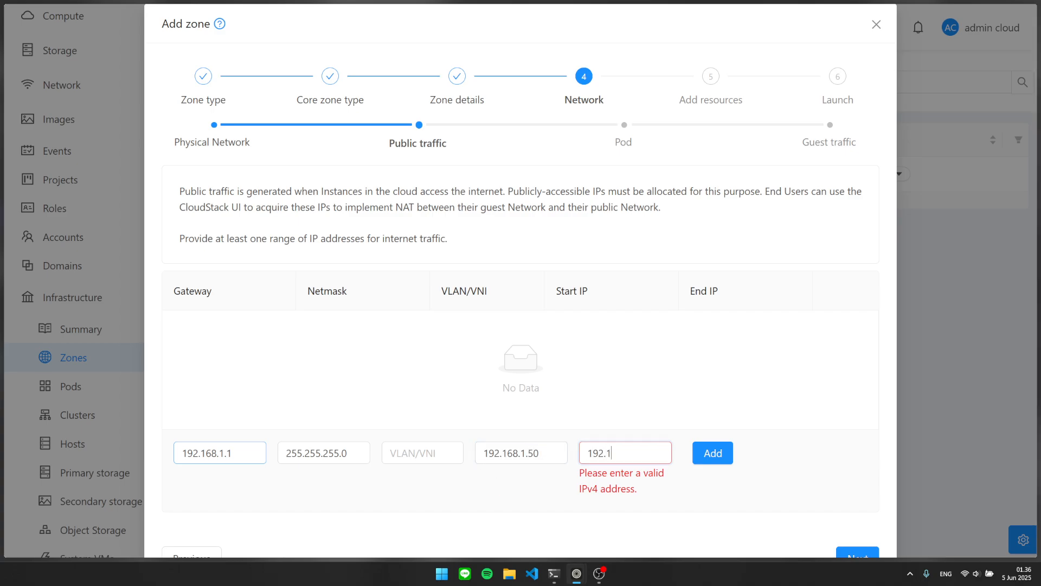
{"action": "type", "text": "68.1.100"}
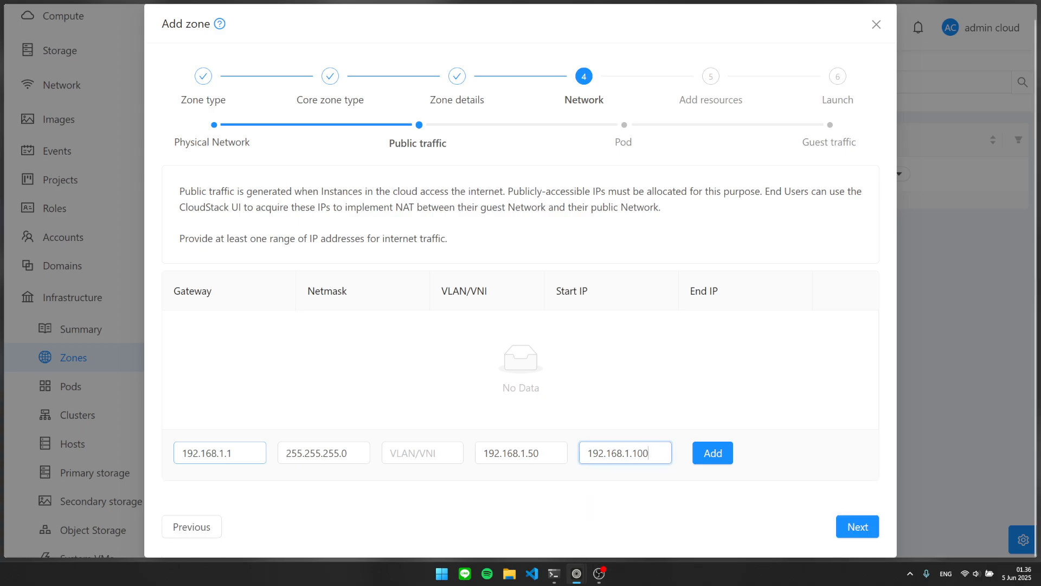
{"action": "key", "text": "shift+Tab"}
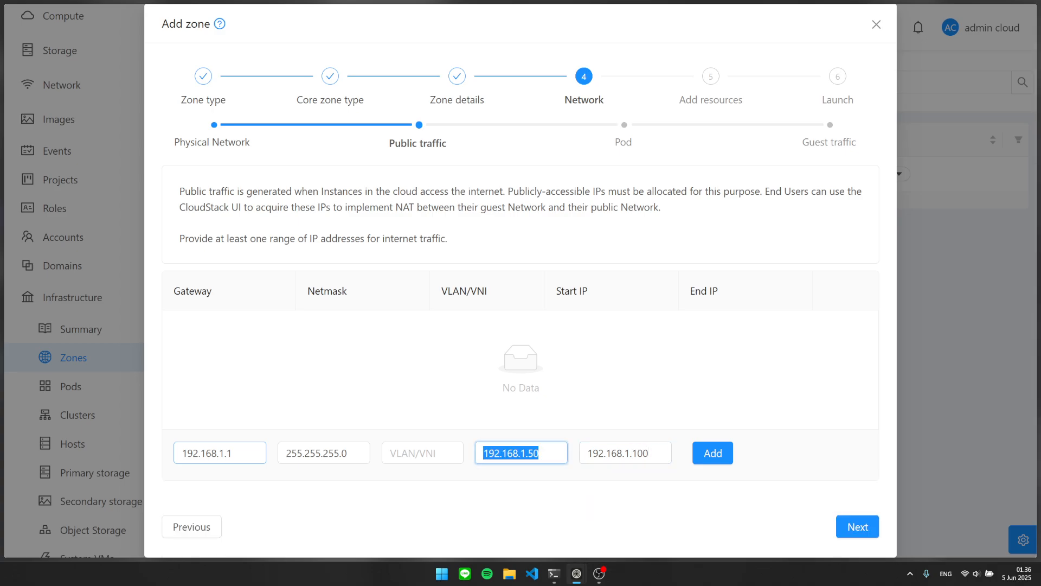
{"action": "key", "text": "Tab"}
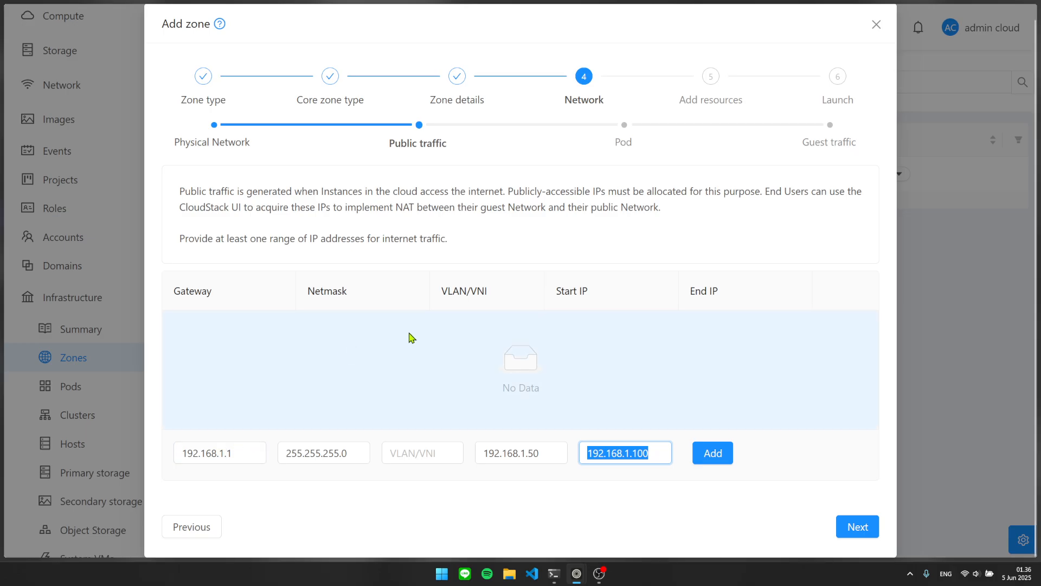
Add the 192.168.1.50–192.168.1.100 range to the public traffic table.
{"action": "left_click", "coordinate": [730, 494]}
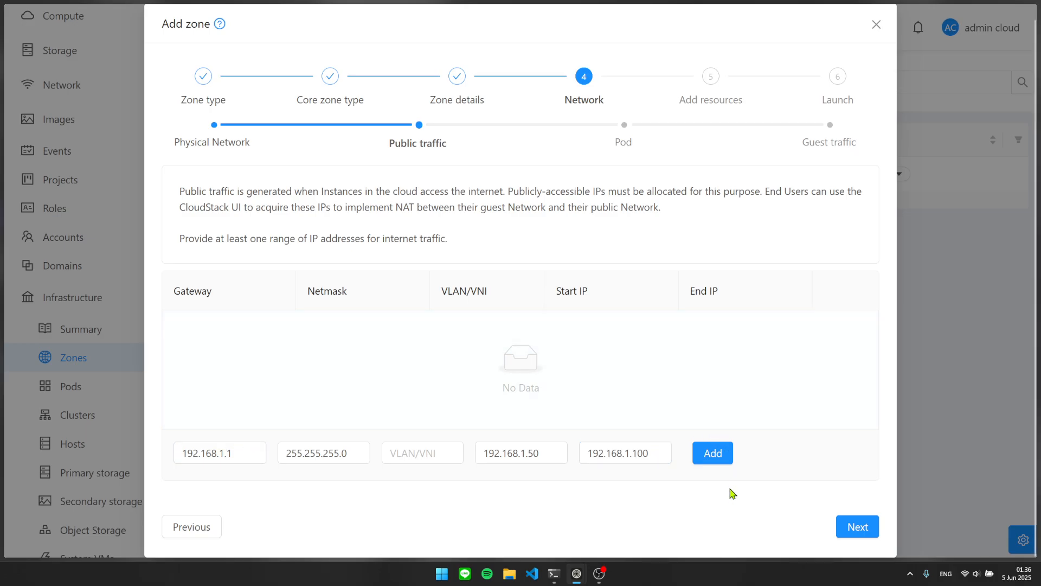
{"action": "left_click", "coordinate": [712, 460]}
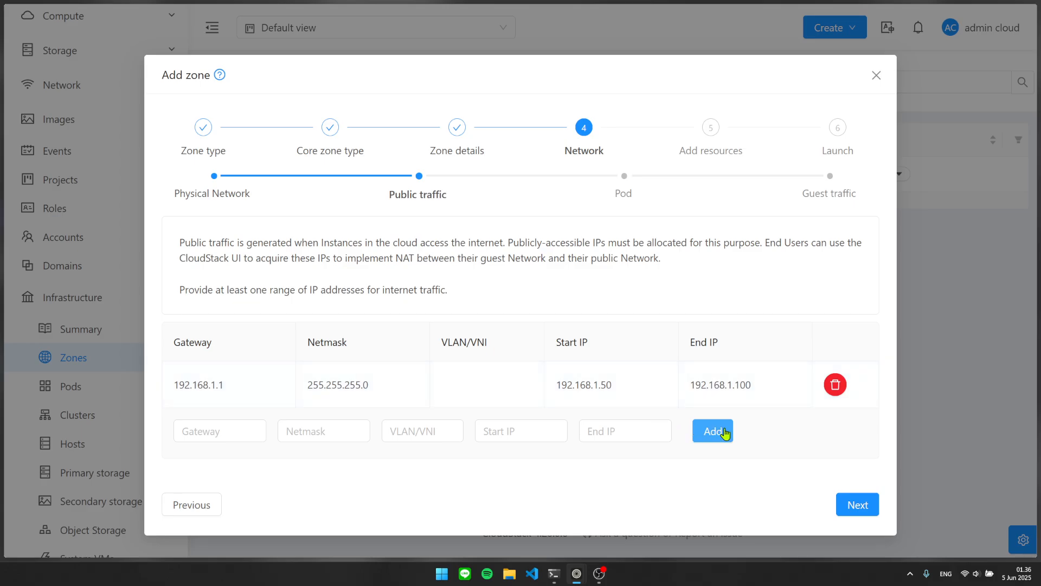
{"action": "left_click_drag", "start_coordinate": [178, 385], "coordinate": [685, 376]}
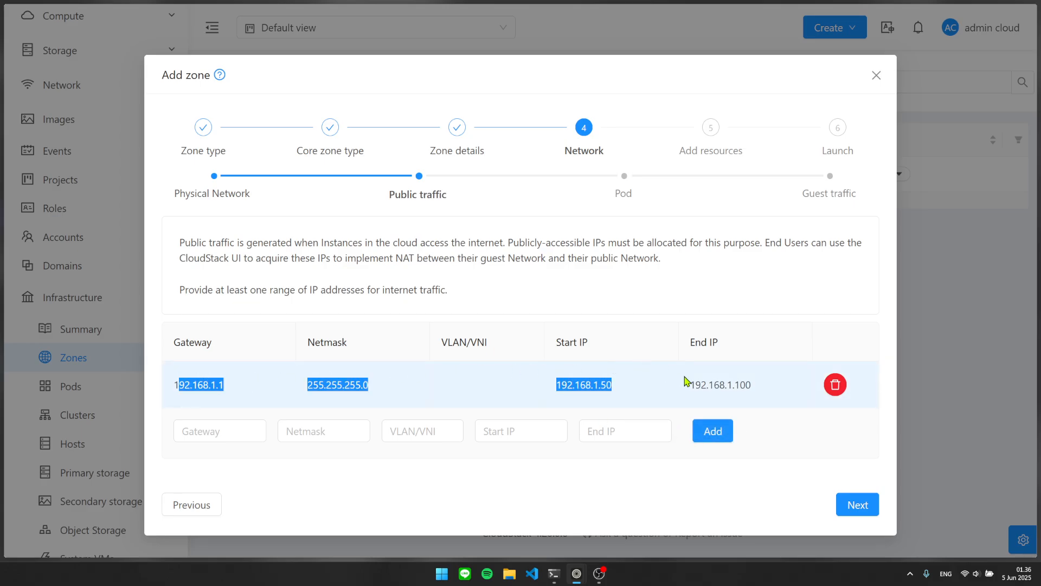
{"action": "left_click", "coordinate": [708, 380]}
Go to the Pod step and name the pod 'Pod 1 Zone 1'.
{"action": "left_click", "coordinate": [856, 503]}
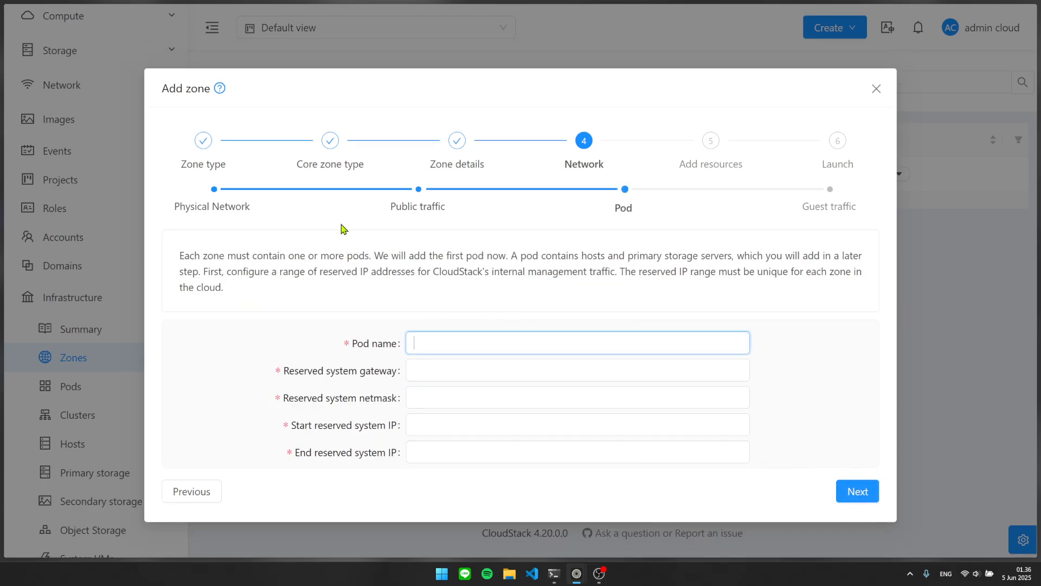
{"action": "left_click_drag", "start_coordinate": [636, 210], "coordinate": [577, 208]}
{"action": "left_click", "coordinate": [526, 296]}
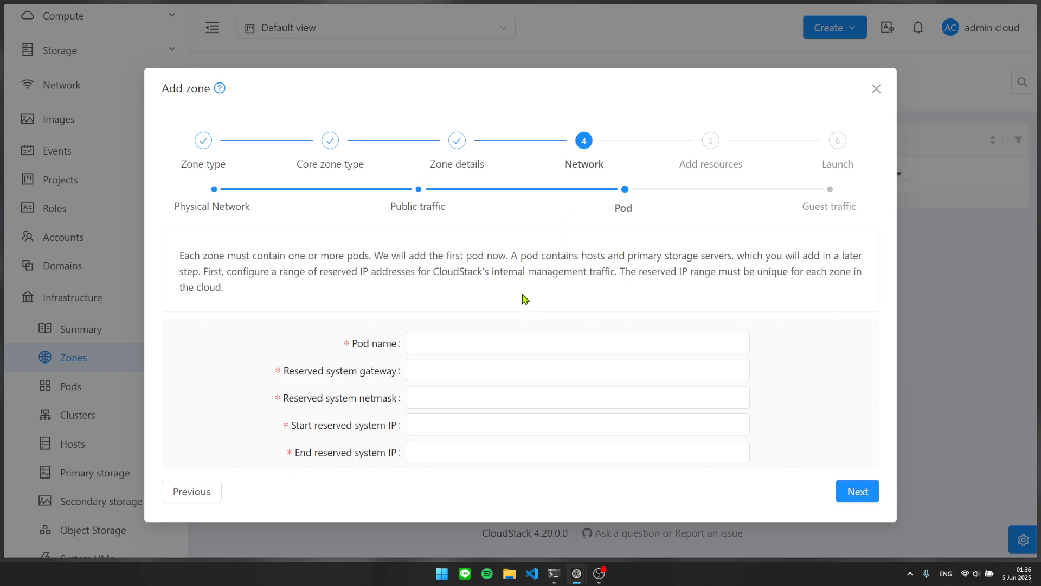
{"action": "left_click", "coordinate": [475, 337]}
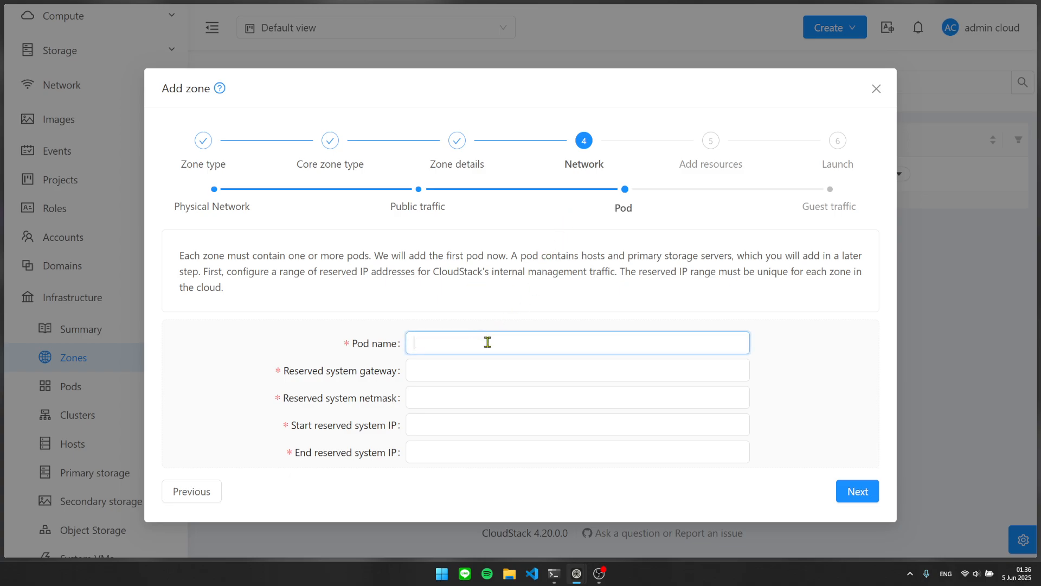
{"action": "type", "text": "Pod1"}
{"action": "key", "text": "BackSpace"}
{"action": "key", "text": "BackSpace"}
{"action": "key", "text": "BackSpace"}
{"action": "key", "text": "BackSpace"}
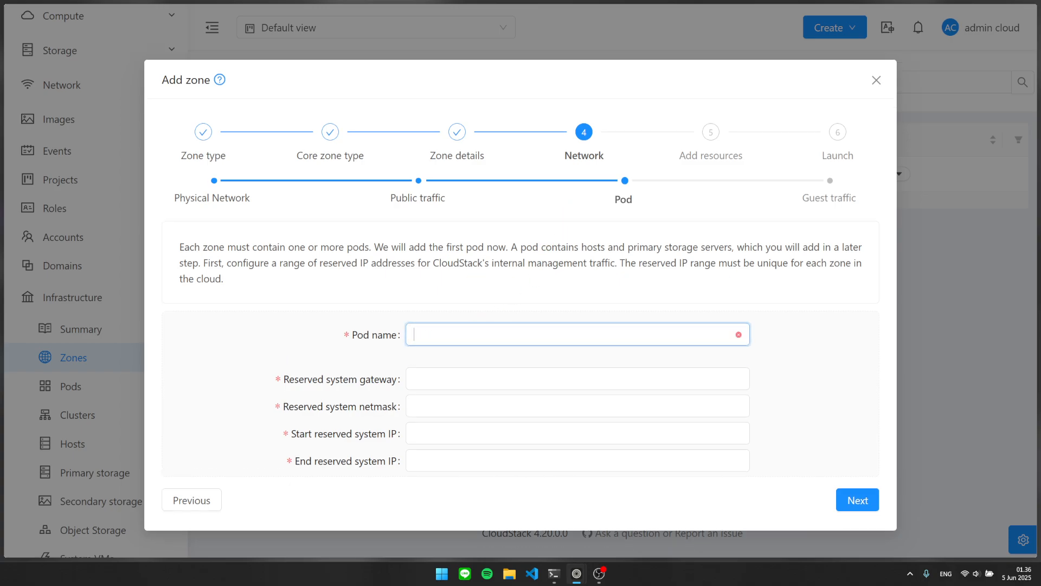
{"action": "type", "text": "Pod 1"}
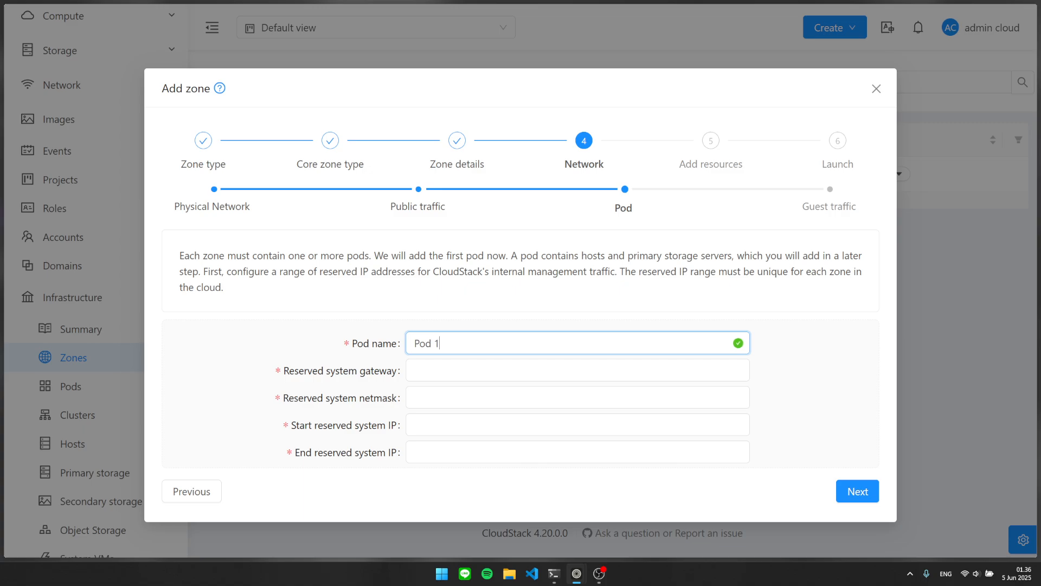
{"action": "type", "text": " Zone 1"}
{"action": "key", "text": "Tab"}
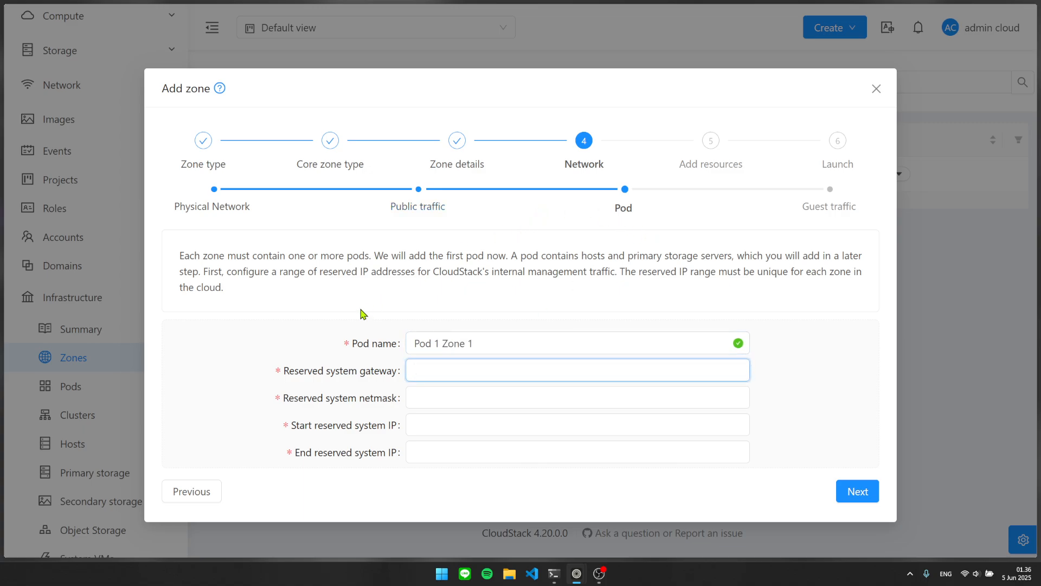
Point out the Reserved system gateway field while explaining it.
{"action": "mouse_move", "coordinate": [284, 371]}
{"action": "left_mouse_down"}
{"action": "mouse_move", "coordinate": [401, 370]}
{"action": "mouse_move", "coordinate": [284, 374]}
{"action": "left_mouse_up"}
{"action": "left_click", "coordinate": [384, 375]}
{"action": "left_click", "coordinate": [332, 374]}
{"action": "double_click", "coordinate": [342, 373]}
Enter 192.168.1.1 as the pod's reserved system gateway.
{"action": "mouse_move", "coordinate": [396, 371]}
{"action": "left_mouse_down"}
{"action": "mouse_move", "coordinate": [283, 375]}
{"action": "mouse_move", "coordinate": [398, 373]}
{"action": "left_mouse_up"}
{"action": "left_click", "coordinate": [283, 374]}
{"action": "left_click", "coordinate": [399, 374]}
{"action": "type", "text": "192"}
{"action": "key", "text": "BackSpace"}
{"action": "key", "text": "BackSpace"}
{"action": "type", "text": "92.1"}
{"action": "key", "text": "BackSpace"}
{"action": "type", "text": "8.1.1"}
Set the reserved system netmask to 255.255.255.0.
{"action": "key", "text": "Tab"}
{"action": "type", "text": "25.25"}
{"action": "key", "text": "BackSpace"}
{"action": "key", "text": "BackSpace"}
{"action": "key", "text": "BackSpace"}
{"action": "type", "text": "5"}
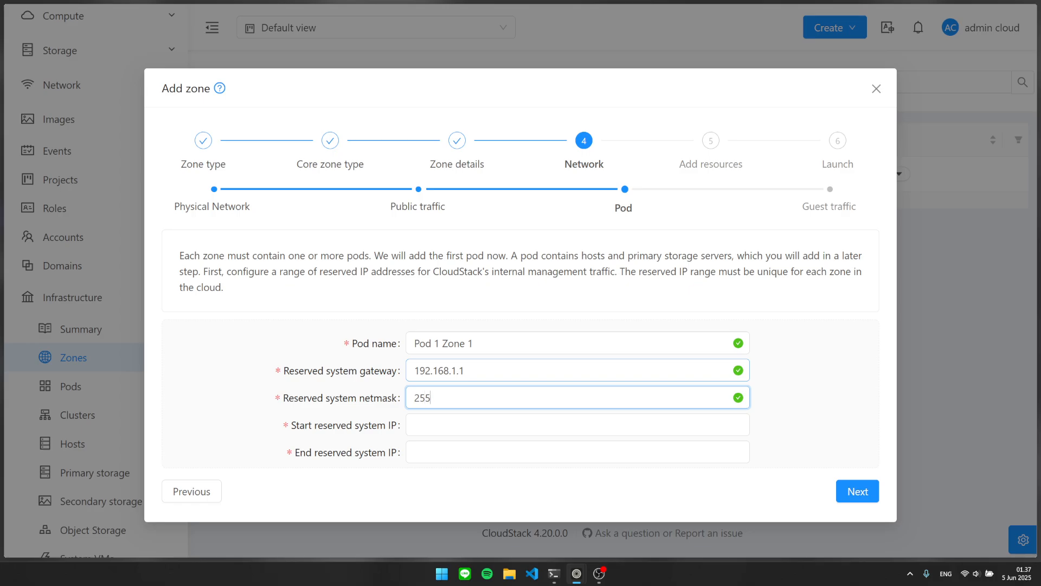
{"action": "type", "text": ".255.255.0"}
Set the reserved system IP range from 192.168.1.10 to 192.168.1.20.
{"action": "key", "text": "Tab"}
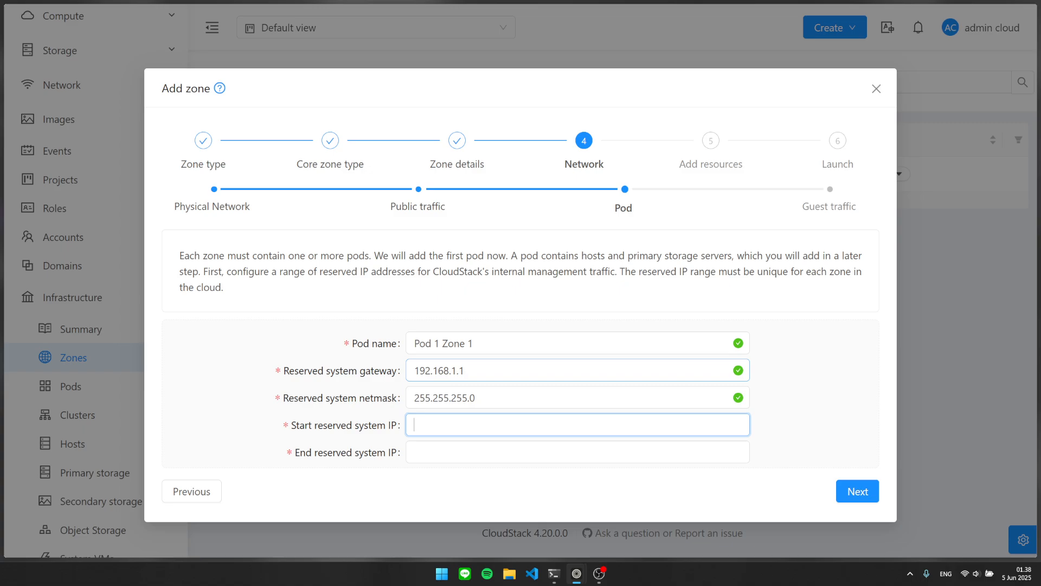
{"action": "type", "text": "192.168."}
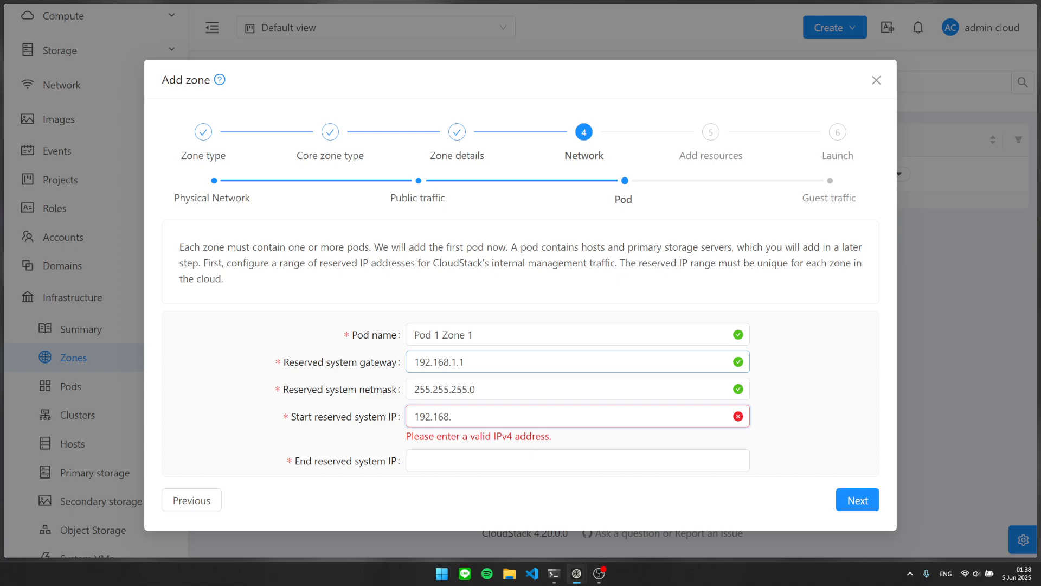
{"action": "type", "text": "1.10"}
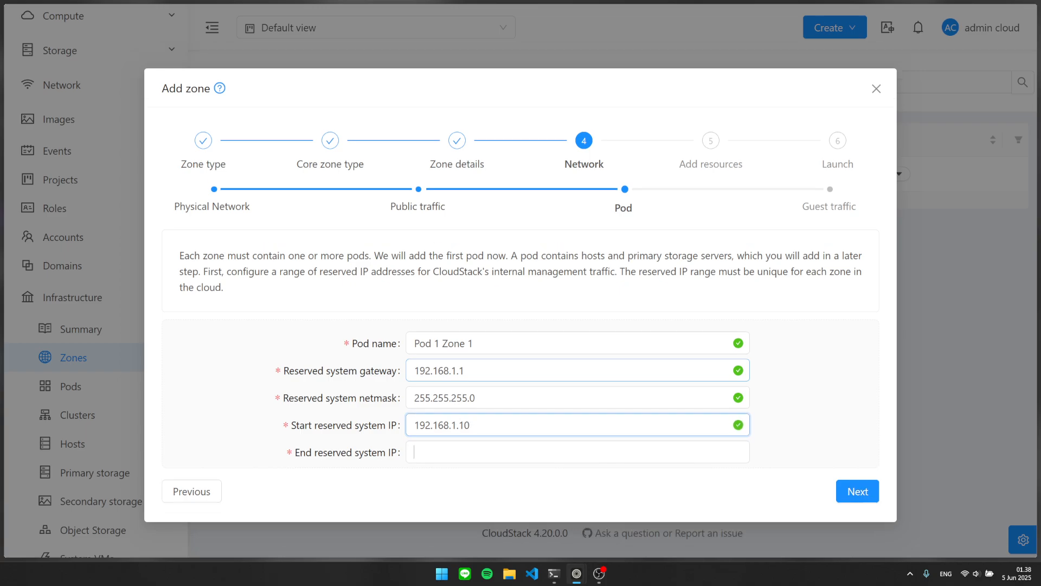
{"action": "key", "text": "shift+Tab"}
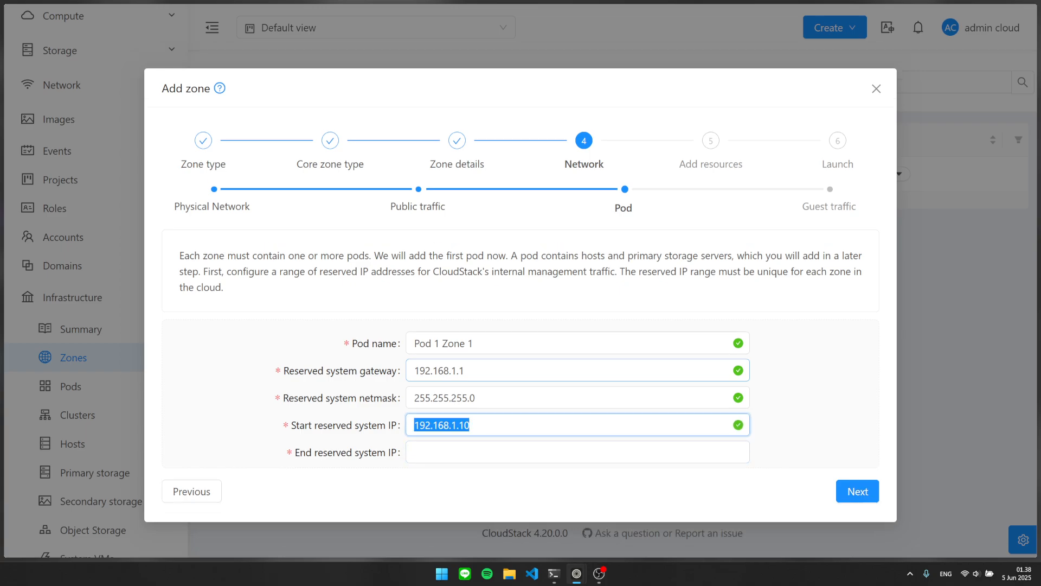
{"action": "key", "text": "ctrl+c"}
{"action": "key", "text": "Tab"}
{"action": "key", "text": "ctrl+v"}
{"action": "key", "text": "BackSpace"}
{"action": "key", "text": "BackSpace"}
{"action": "type", "text": "20"}
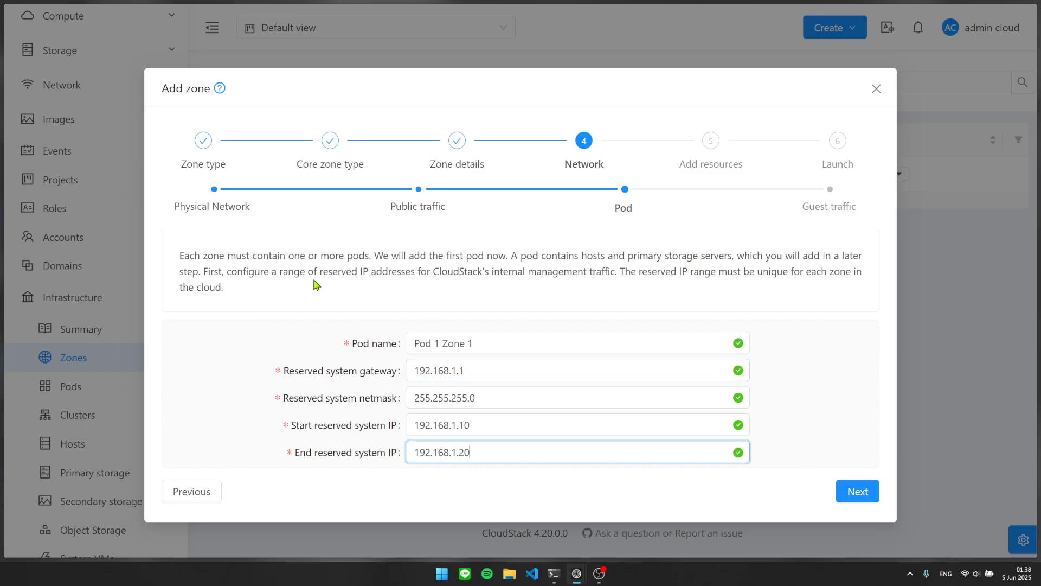
{"action": "left_click_drag", "start_coordinate": [497, 425], "coordinate": [406, 425]}
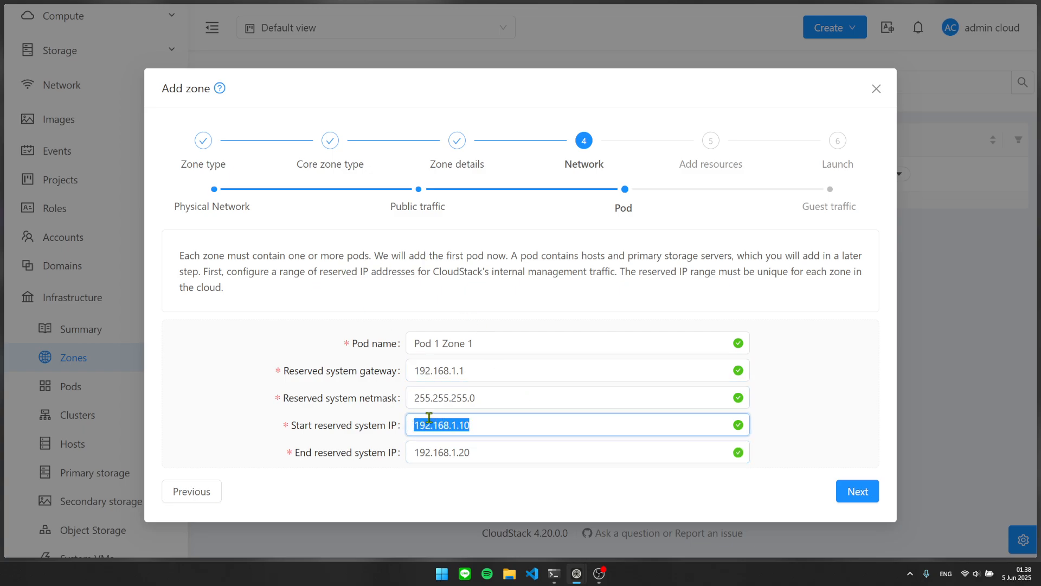
{"action": "left_click", "coordinate": [415, 291]}
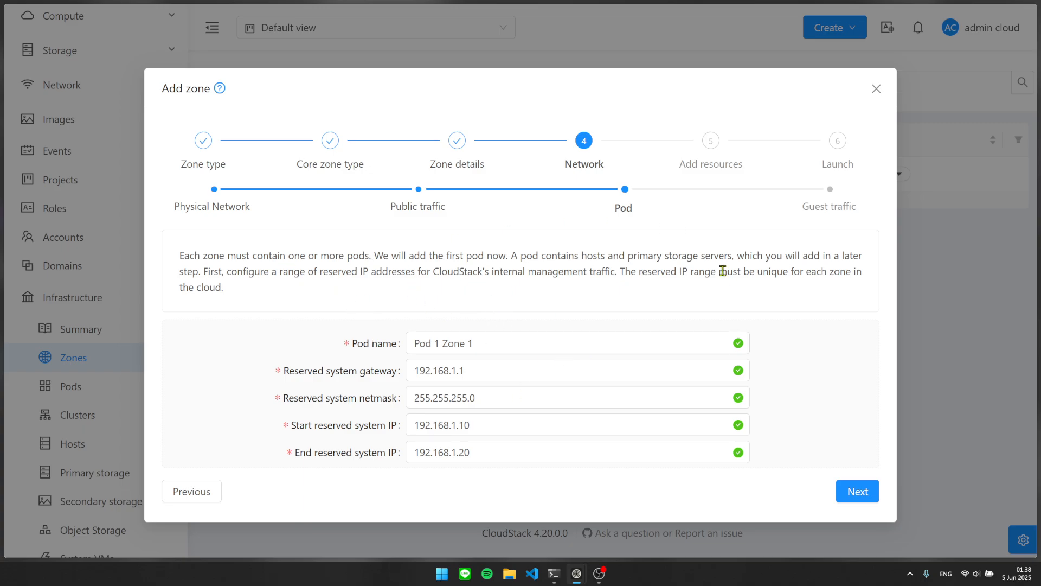
{"action": "left_click", "coordinate": [731, 343]}
Enter guest traffic VLAN/VNI range 1 to 500 and continue to the cluster step.
{"action": "left_click", "coordinate": [858, 491]}
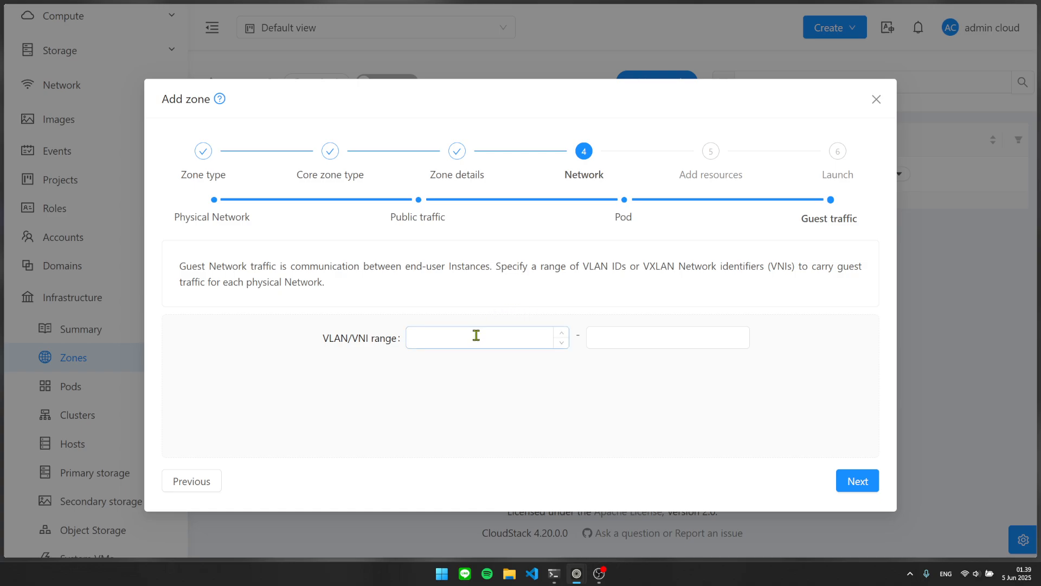
{"action": "left_click_drag", "start_coordinate": [176, 266], "coordinate": [361, 283]}
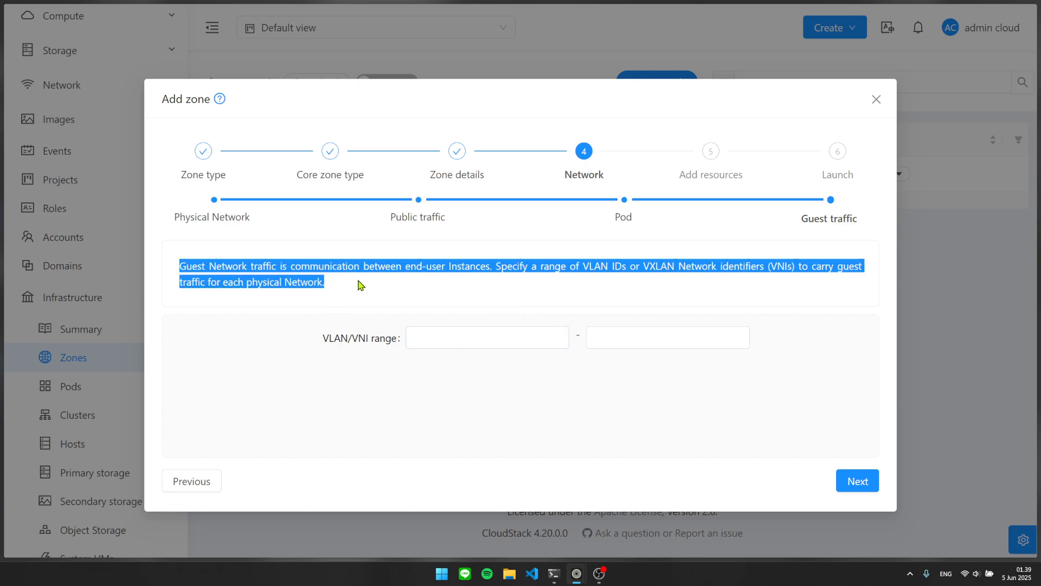
{"action": "left_click", "coordinate": [382, 286]}
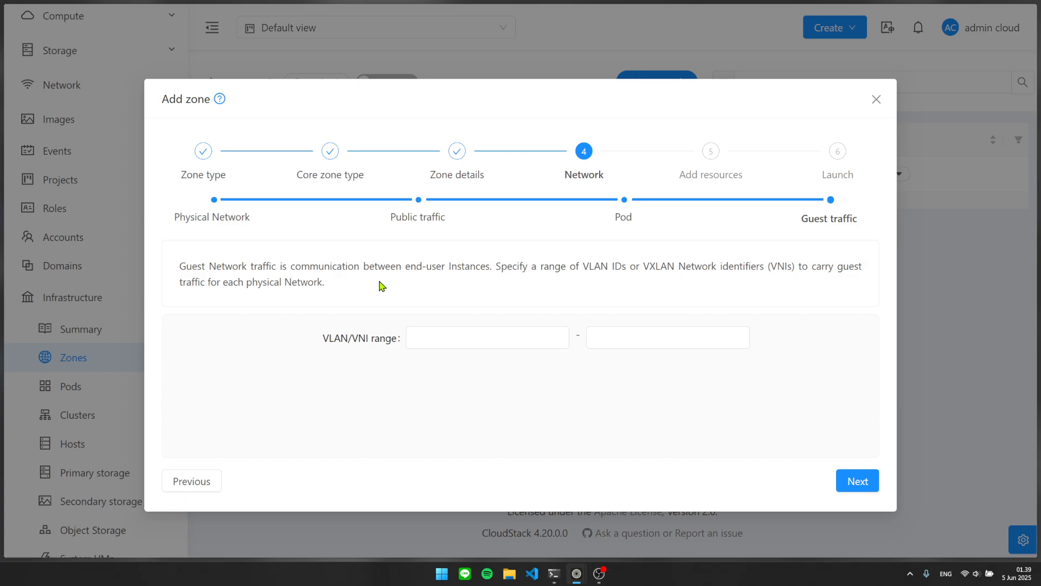
{"action": "left_click", "coordinate": [470, 341]}
{"action": "type", "text": "1"}
{"action": "key", "text": "Tab"}
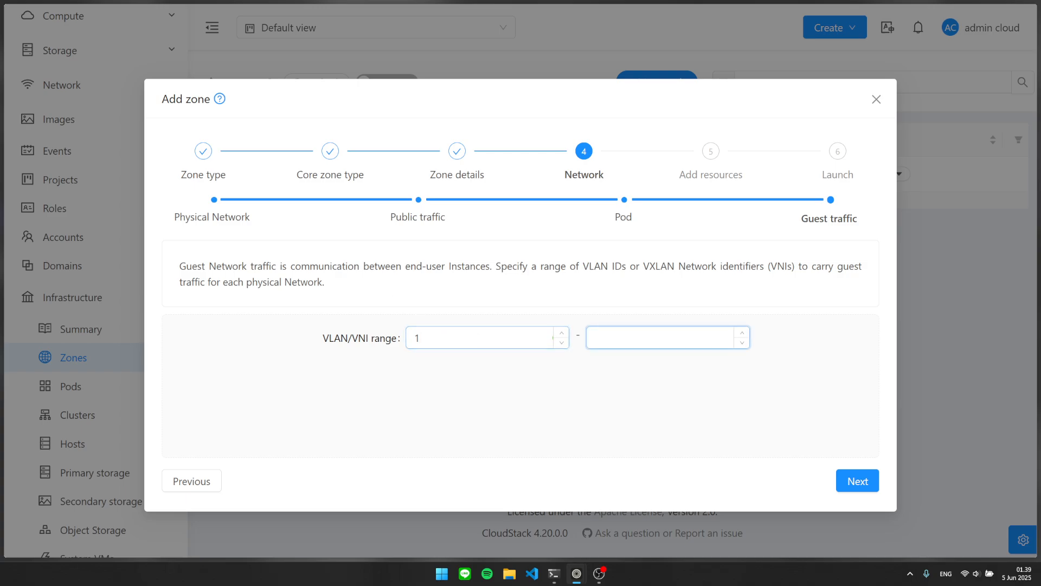
{"action": "type", "text": "500"}
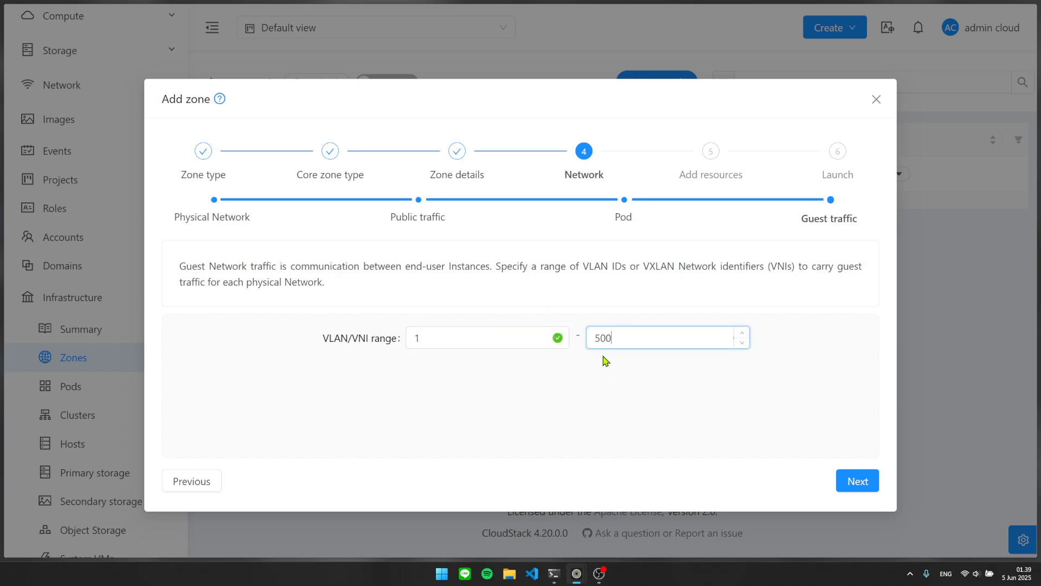
{"action": "left_click", "coordinate": [603, 356]}
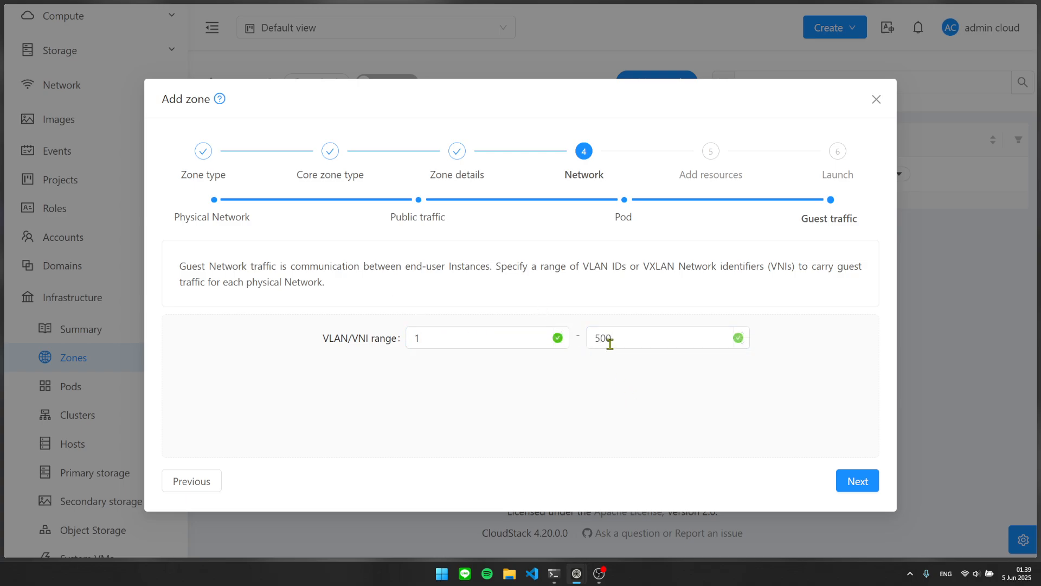
{"action": "left_click", "coordinate": [857, 481]}
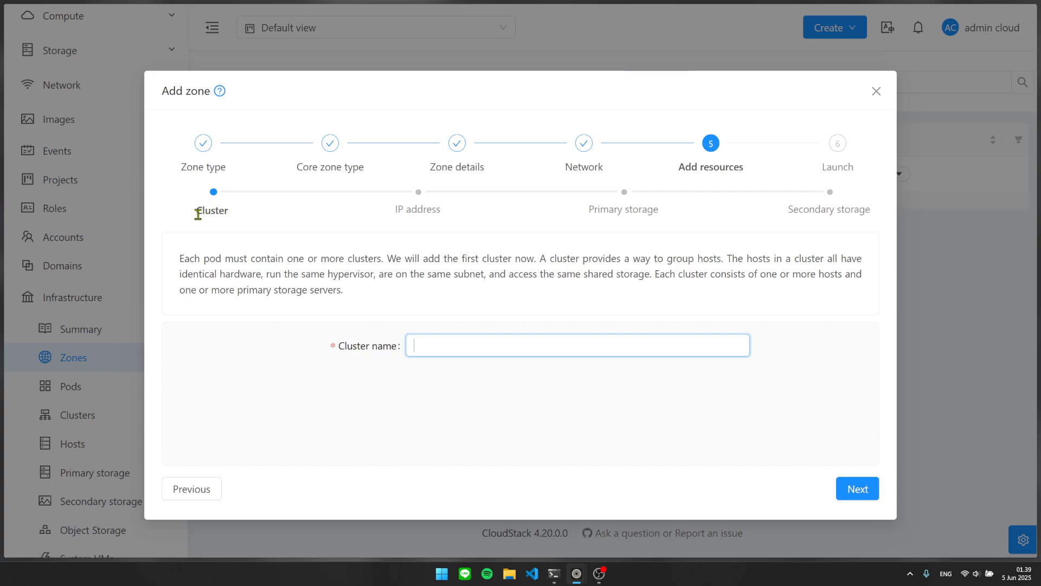
Highlight the cluster explanation: same hypervisor, same subnet and shared storage.
{"action": "left_click_drag", "start_coordinate": [196, 211], "coordinate": [230, 213]}
{"action": "left_click", "coordinate": [257, 223]}
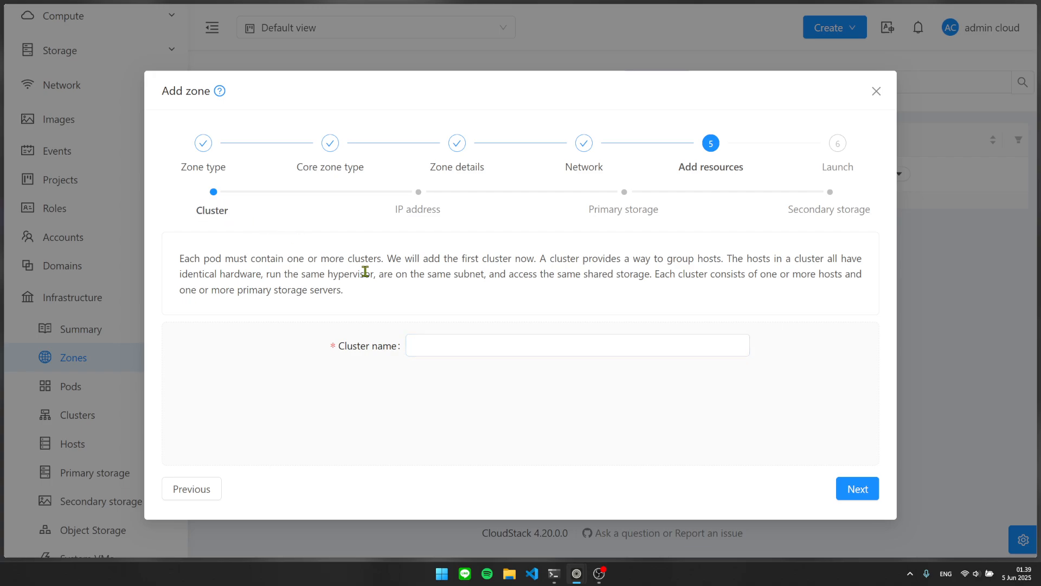
{"action": "left_click", "coordinate": [504, 337]}
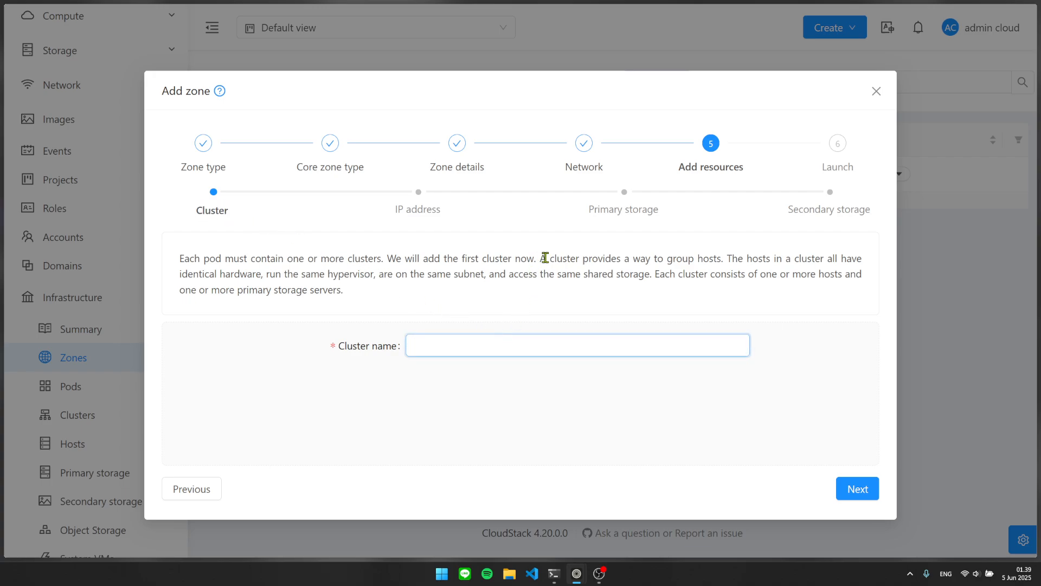
{"action": "left_click_drag", "start_coordinate": [539, 256], "coordinate": [711, 257]}
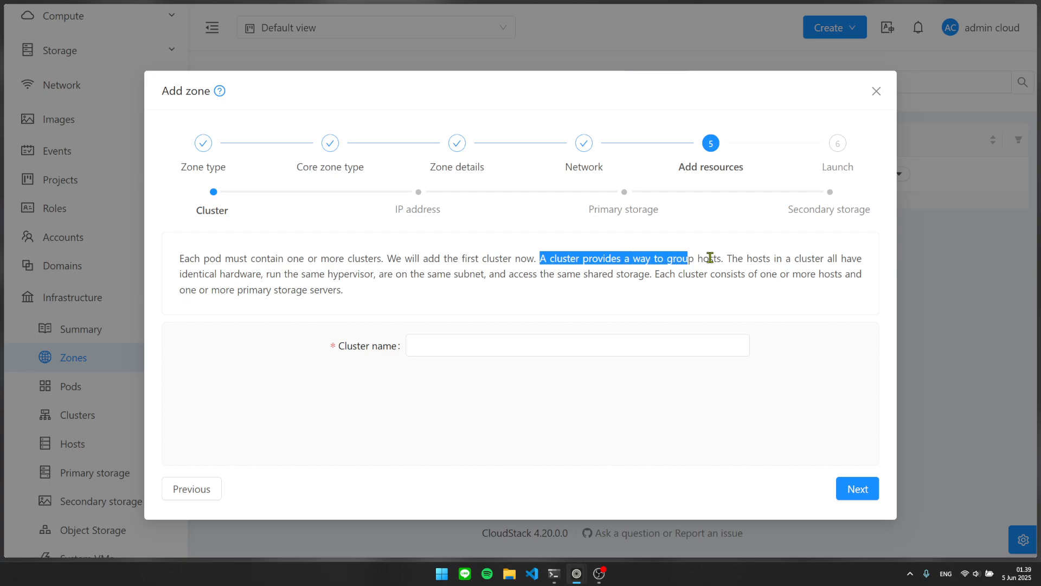
{"action": "left_click", "coordinate": [713, 257]}
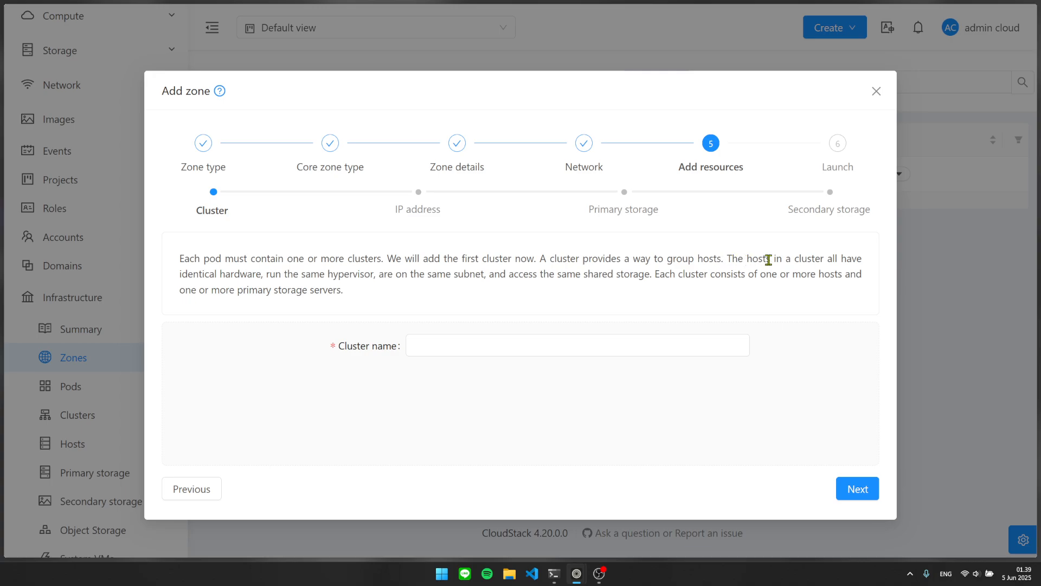
{"action": "left_click_drag", "start_coordinate": [743, 258], "coordinate": [801, 259]}
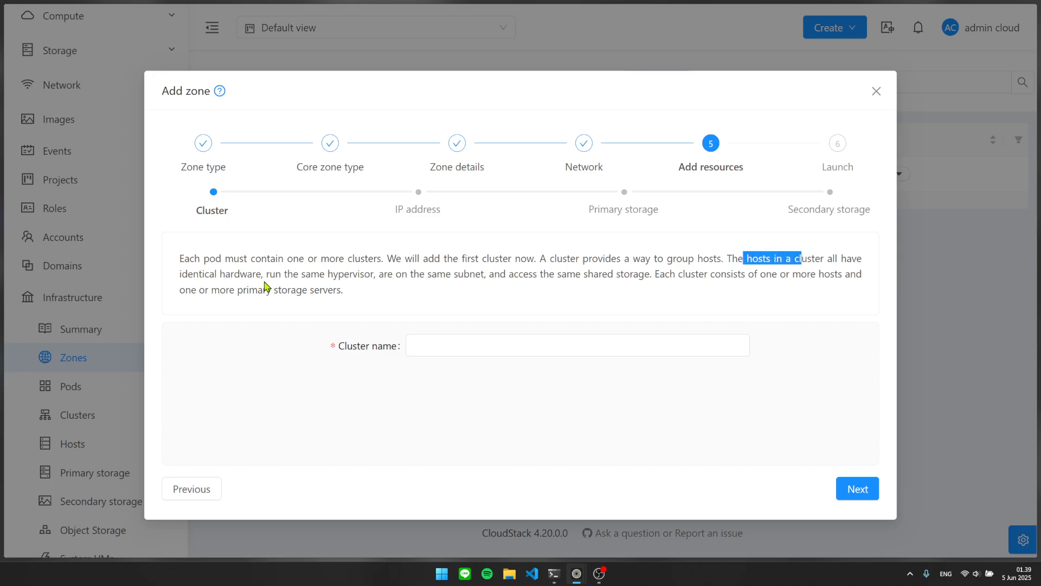
{"action": "left_click_drag", "start_coordinate": [369, 274], "coordinate": [304, 275]}
{"action": "left_click", "coordinate": [447, 314]}
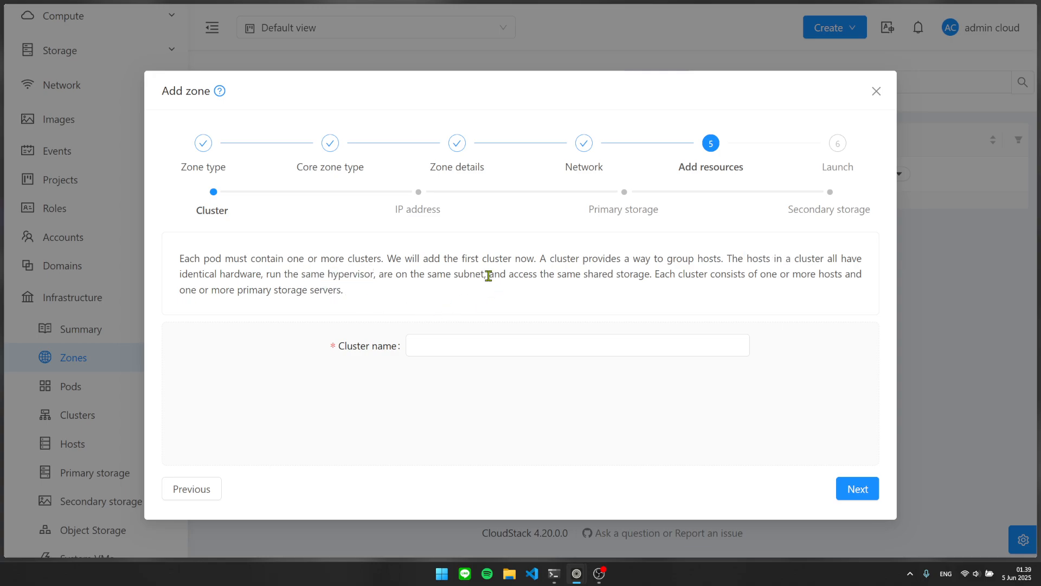
{"action": "left_click_drag", "start_coordinate": [487, 274], "coordinate": [392, 274]}
{"action": "left_click", "coordinate": [496, 286]}
{"action": "left_click_drag", "start_coordinate": [503, 274], "coordinate": [627, 272]}
{"action": "left_click", "coordinate": [643, 272]}
{"action": "left_click_drag", "start_coordinate": [657, 274], "coordinate": [758, 274]}
{"action": "left_click", "coordinate": [770, 273]}
Name the cluster 'Cluster 1 Pod 1' and continue to the host step.
{"action": "left_click", "coordinate": [565, 346]}
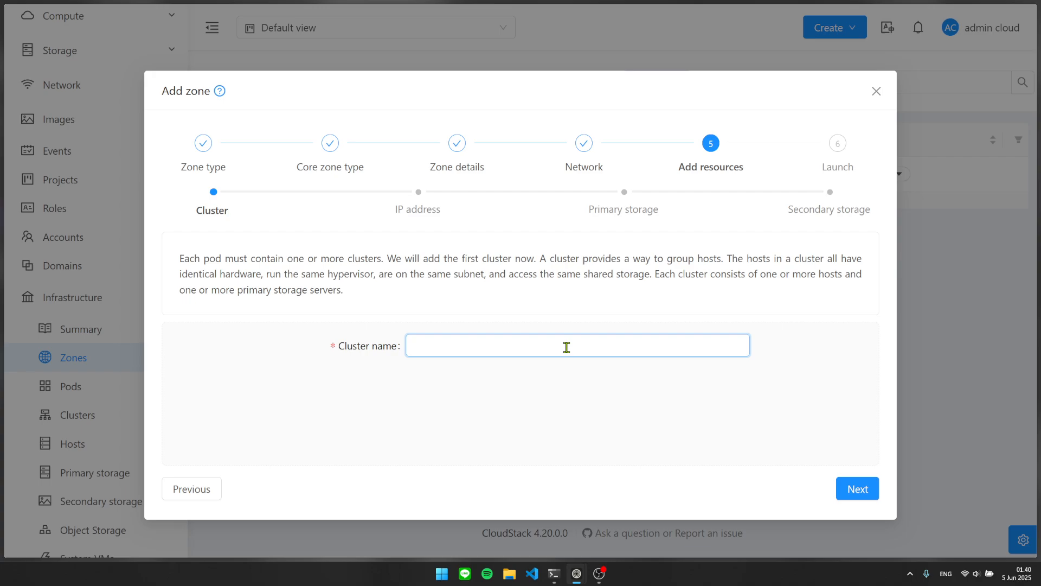
{"action": "type", "text": "Cluster 1 Zone 1"}
{"action": "key", "text": "BackSpace"}
{"action": "type", "text": "1"}
{"action": "double_click", "coordinate": [469, 343]}
{"action": "type", "text": "Pod 1"}
{"action": "left_click", "coordinate": [858, 489]}
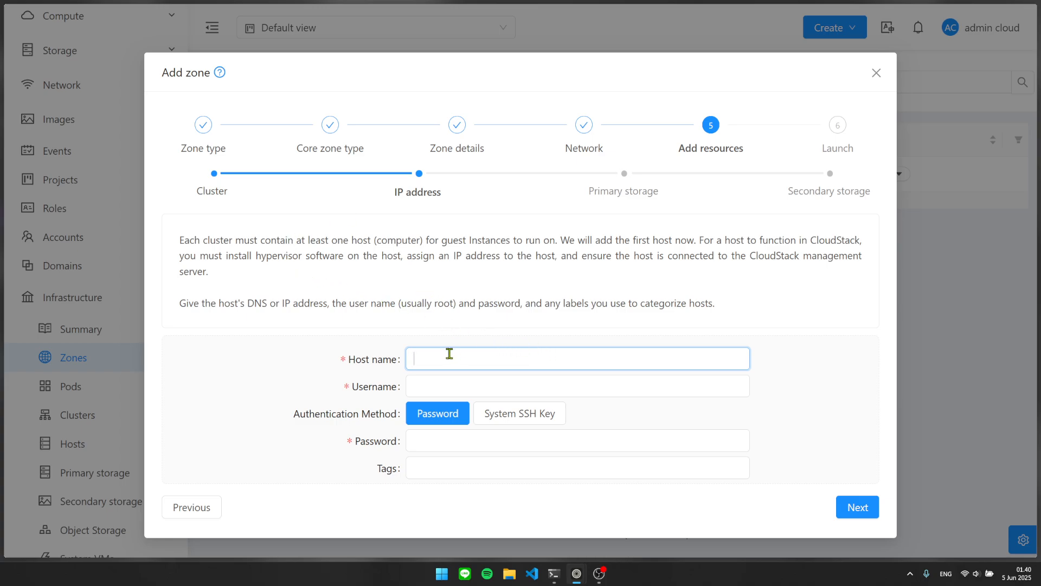
Enter host name 192.168.1.5 and username root for the first host.
{"action": "left_click_drag", "start_coordinate": [180, 241], "coordinate": [360, 244]}
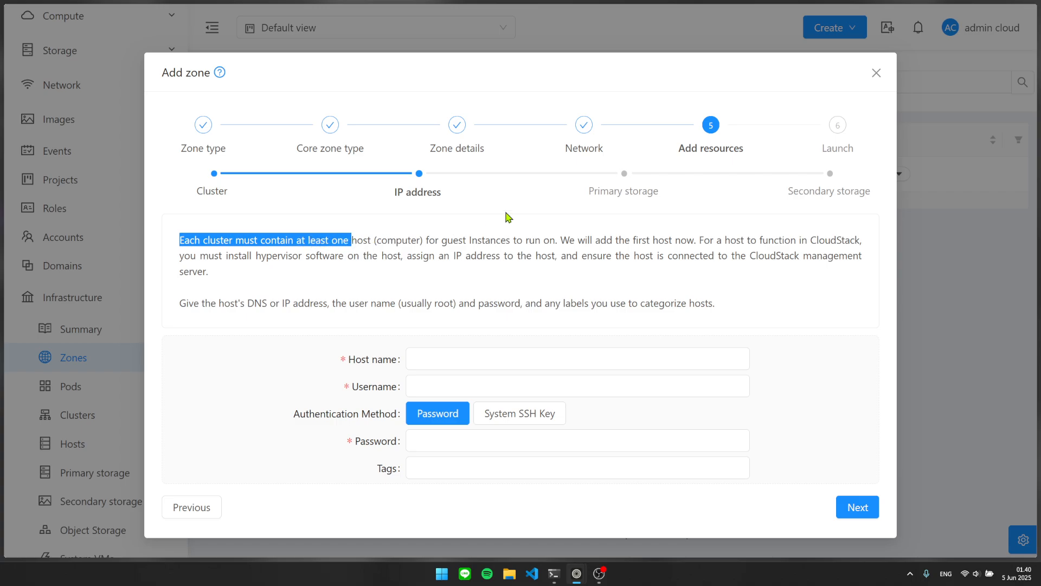
{"action": "left_click", "coordinate": [411, 237]}
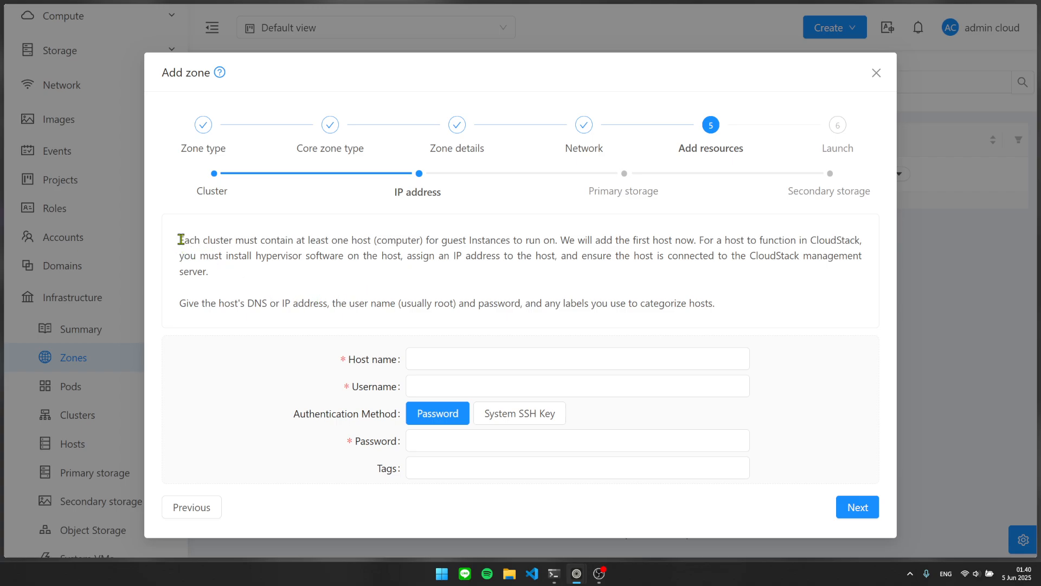
{"action": "left_click_drag", "start_coordinate": [179, 240], "coordinate": [326, 250]}
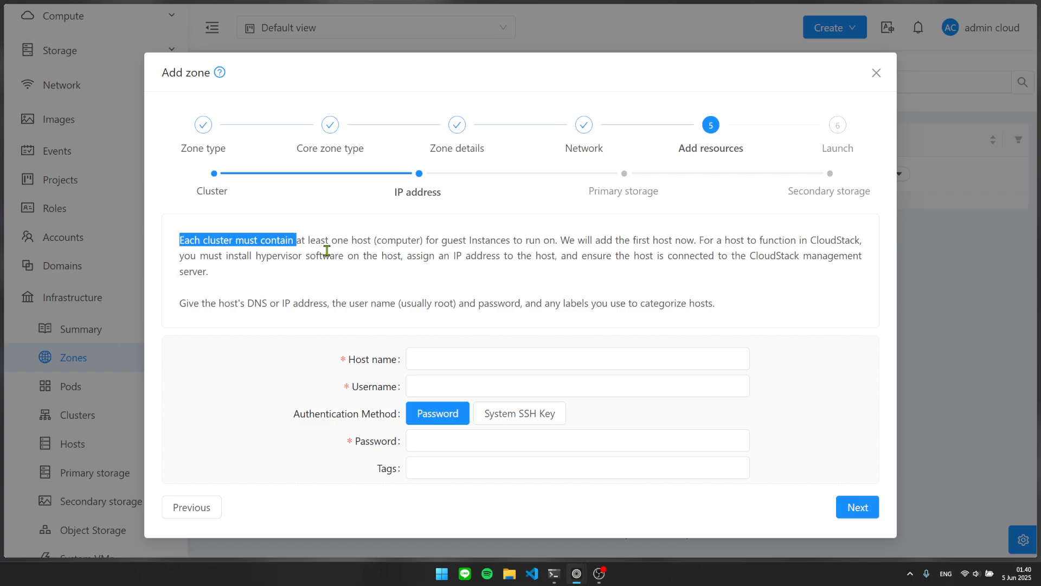
{"action": "left_click", "coordinate": [503, 361]}
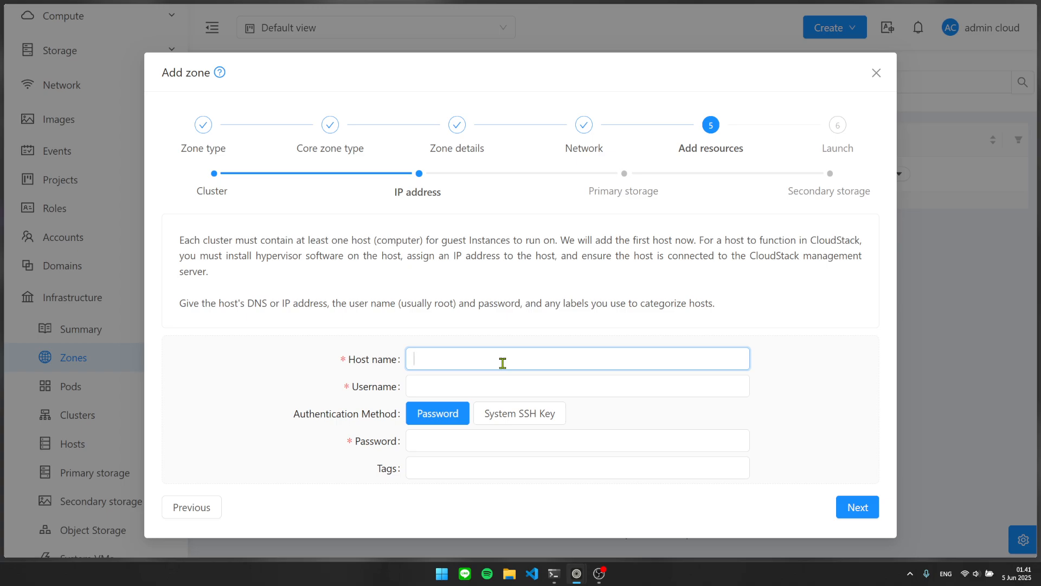
{"action": "type", "text": "192.168.1.5"}
{"action": "key", "text": "Tab"}
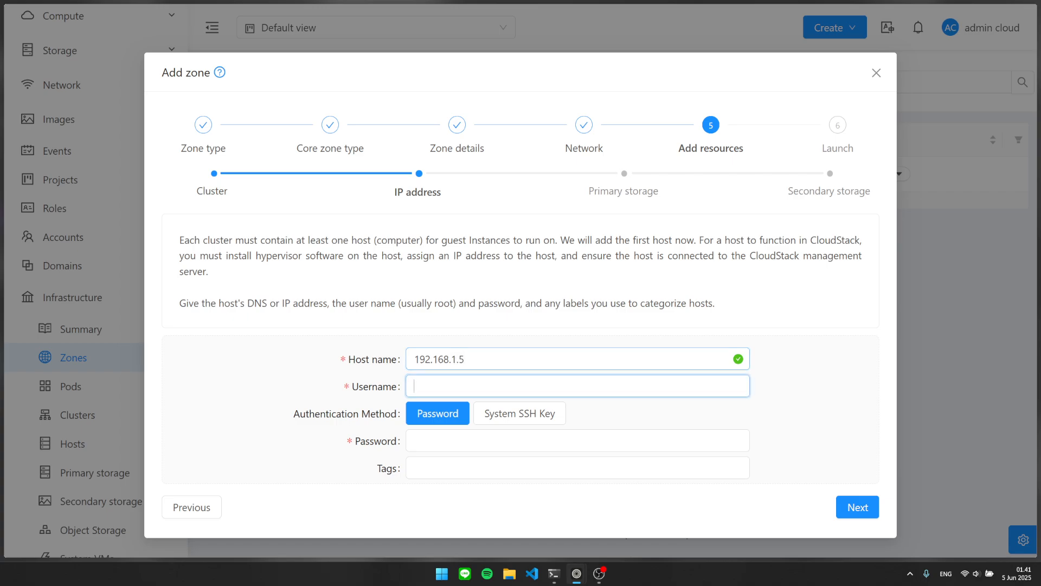
{"action": "type", "text": "root"}
Type the host's root password and dismiss the saved-password suggestions.
{"action": "key", "text": "Tab"}
{"action": "key", "text": "Tab"}
{"action": "key", "text": "Tab"}
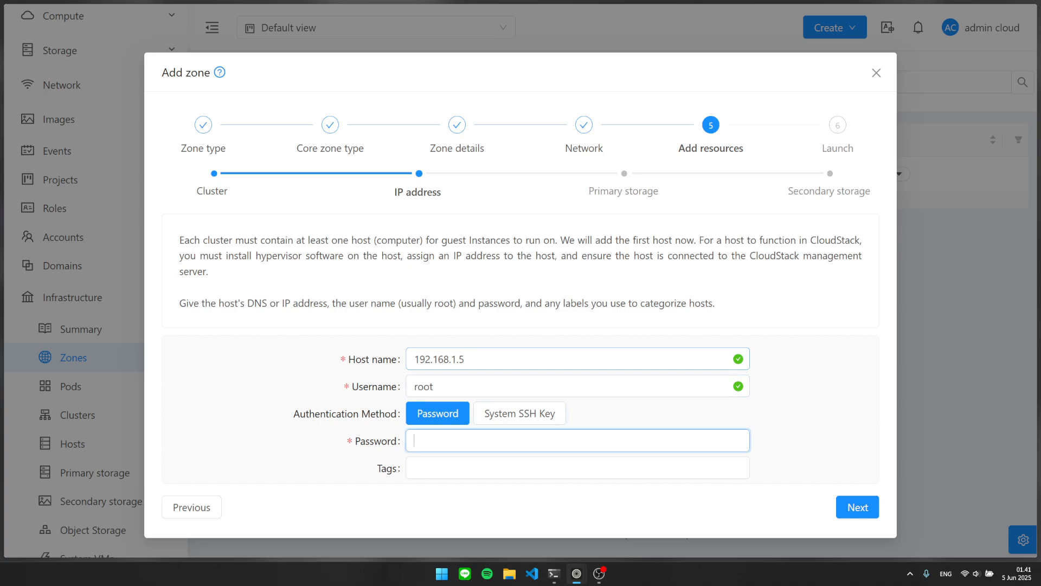
{"action": "type", "text": "pas"}
{"action": "left_click_drag", "start_coordinate": [476, 392], "coordinate": [347, 394]}
{"action": "left_click", "coordinate": [337, 399]}
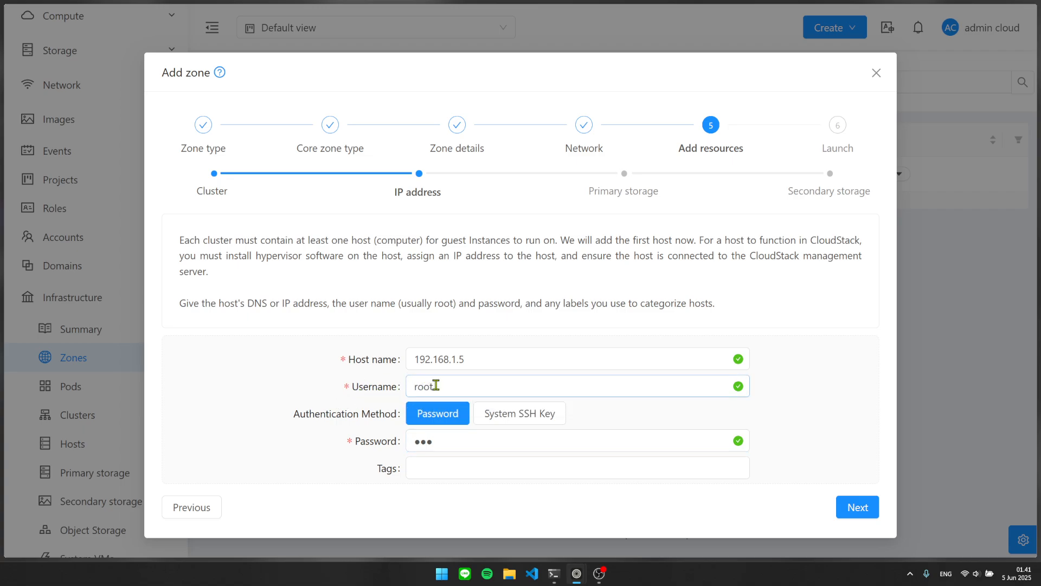
{"action": "left_click_drag", "start_coordinate": [436, 385], "coordinate": [380, 389]}
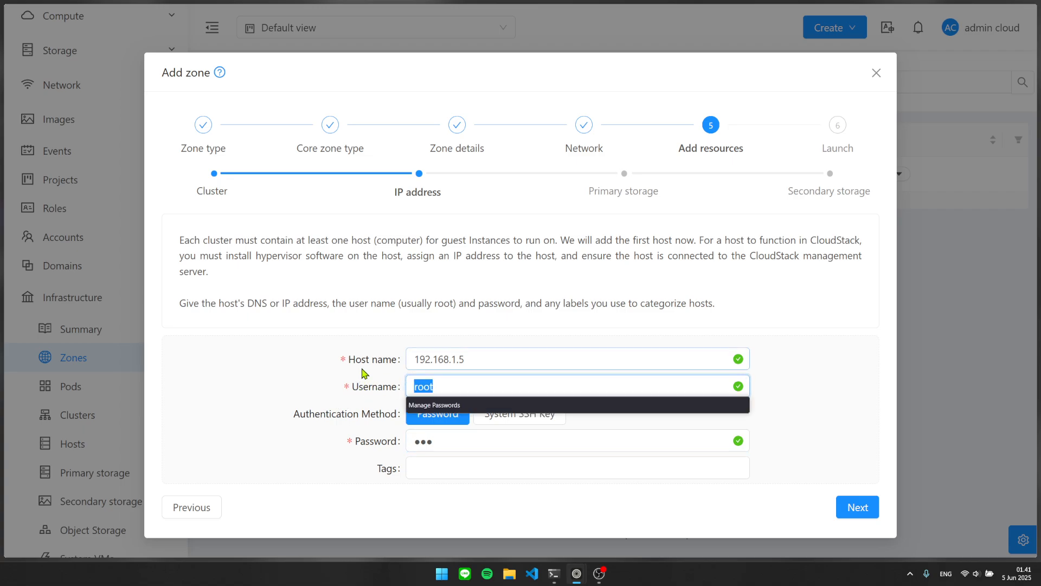
{"action": "left_click", "coordinate": [389, 309]}
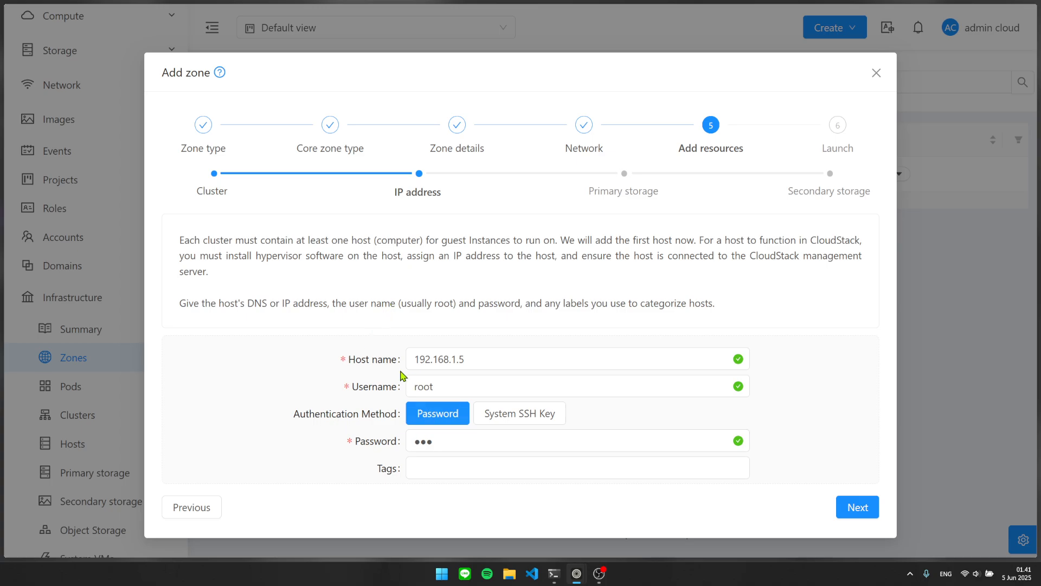
In the terminal, exit and re-enter the root shell, cancel passwd, then return to the browser.
{"action": "left_click", "coordinate": [554, 573]}
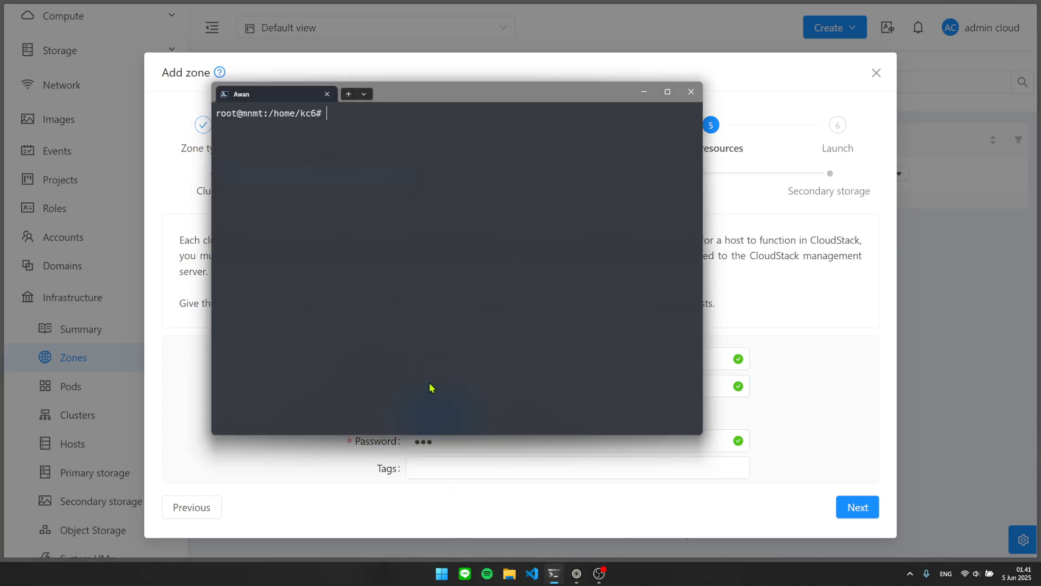
{"action": "type", "text": "exit"}
{"action": "key", "text": "Return"}
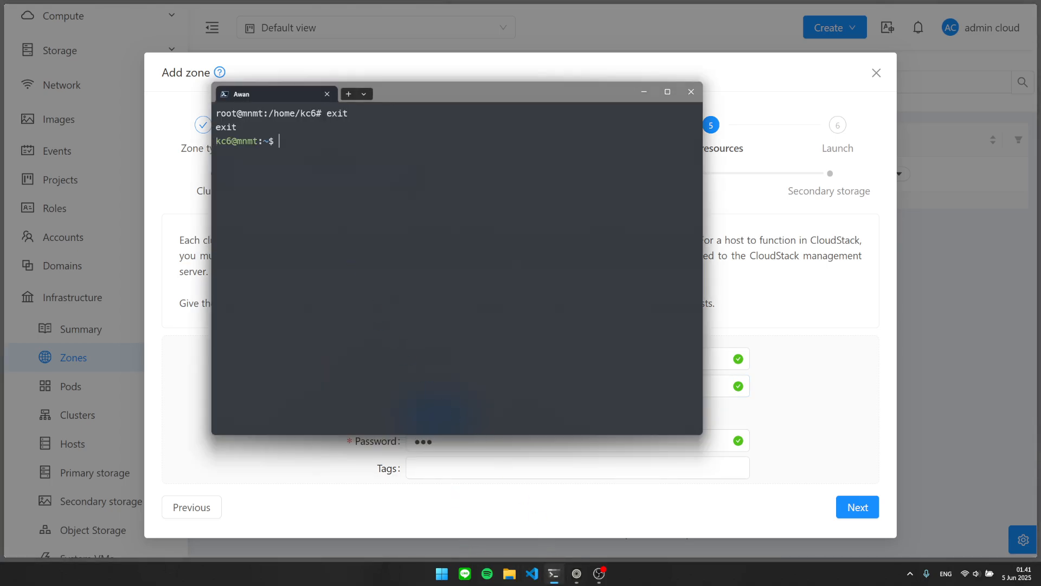
{"action": "type", "text": "clear"}
{"action": "key", "text": "Return"}
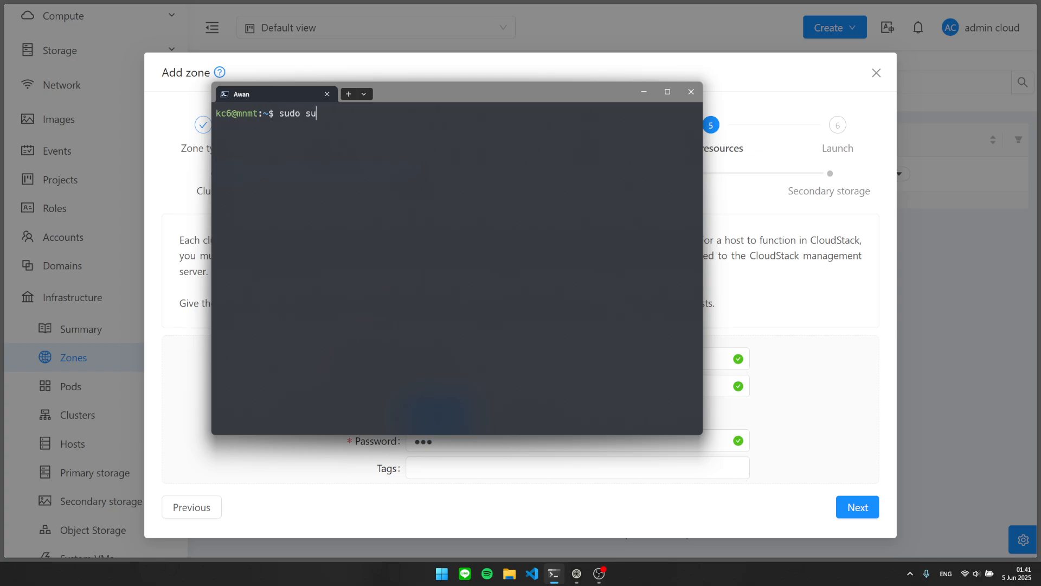
{"action": "key", "text": "Return"}
{"action": "key", "text": "Return"}
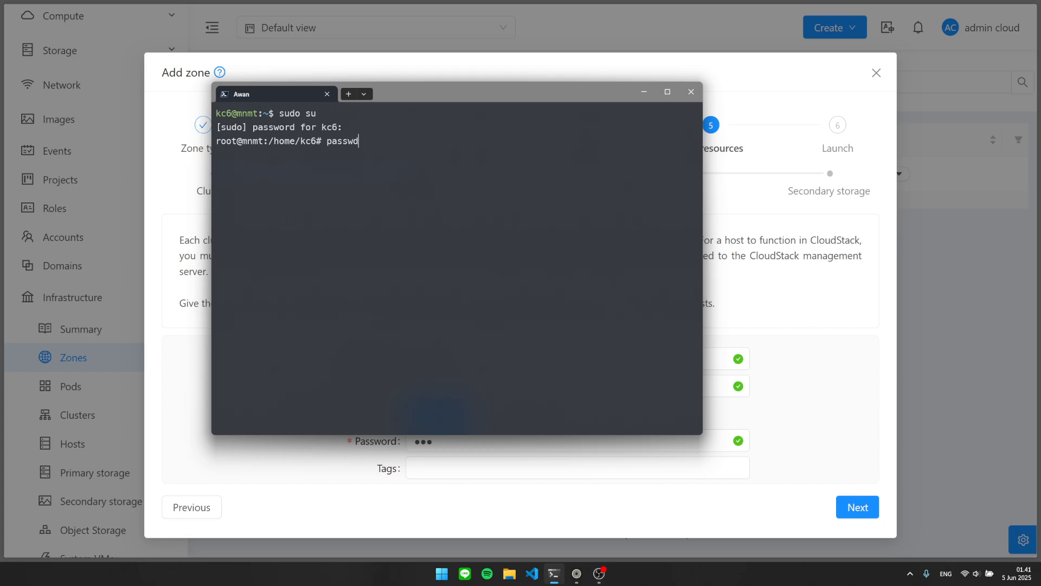
{"action": "key", "text": "ctrl+c"}
{"action": "left_click", "coordinate": [708, 69]}
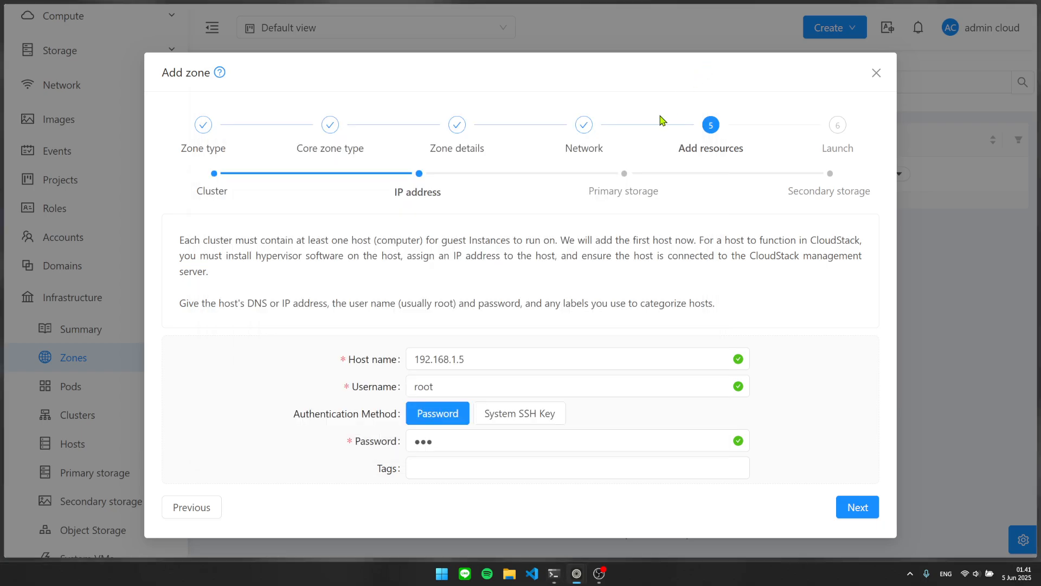
Configure primary storage 'PS 1 Cluster 1' with nfs, server 192.168.1.5, path /export/primary.
{"action": "left_click", "coordinate": [851, 497]}
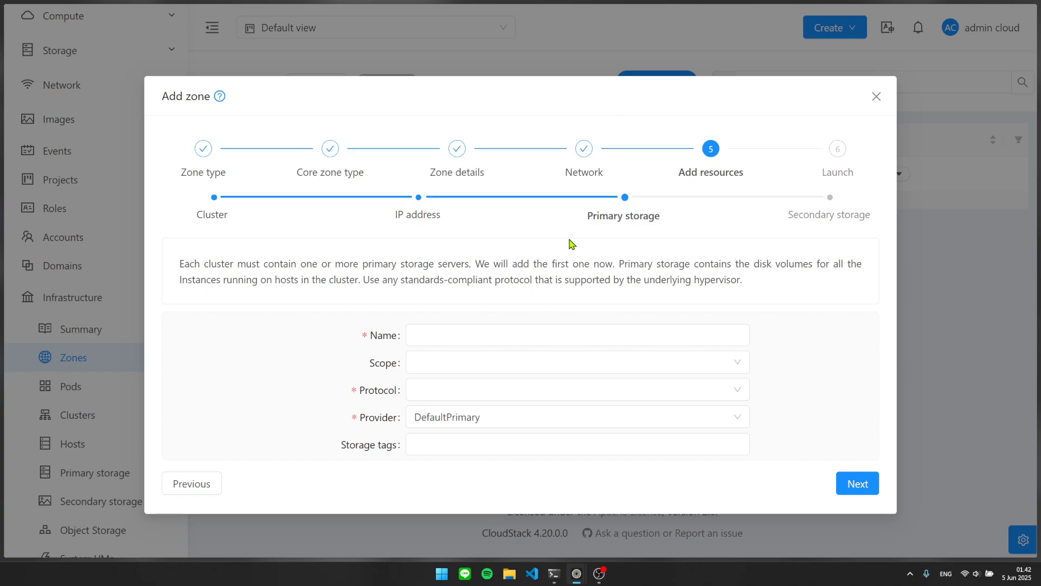
{"action": "left_click", "coordinate": [468, 326]}
{"action": "type", "text": "PS 1 Cluster 1"}
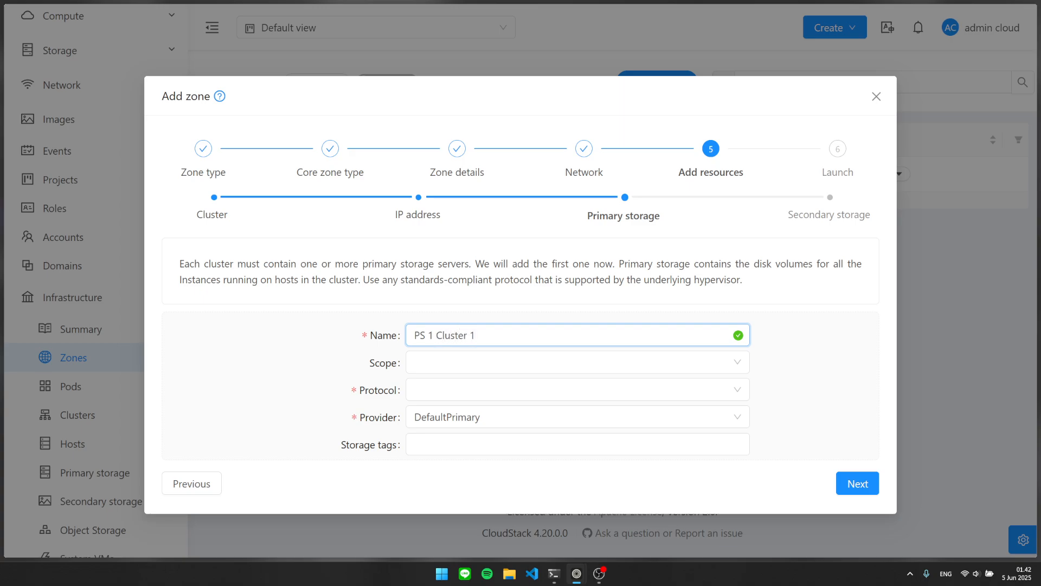
{"action": "left_click", "coordinate": [486, 389]}
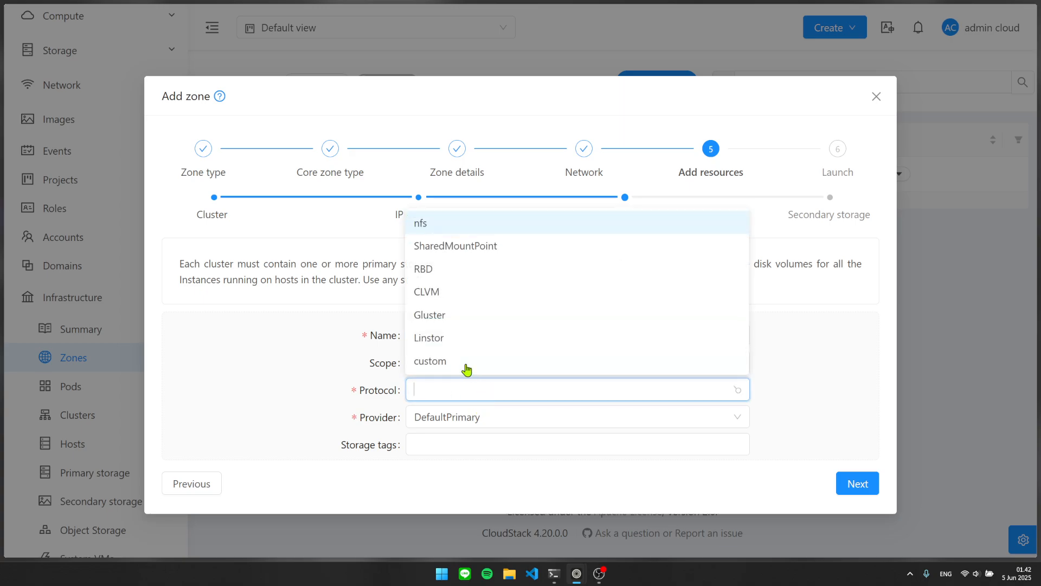
{"action": "left_click", "coordinate": [453, 233]}
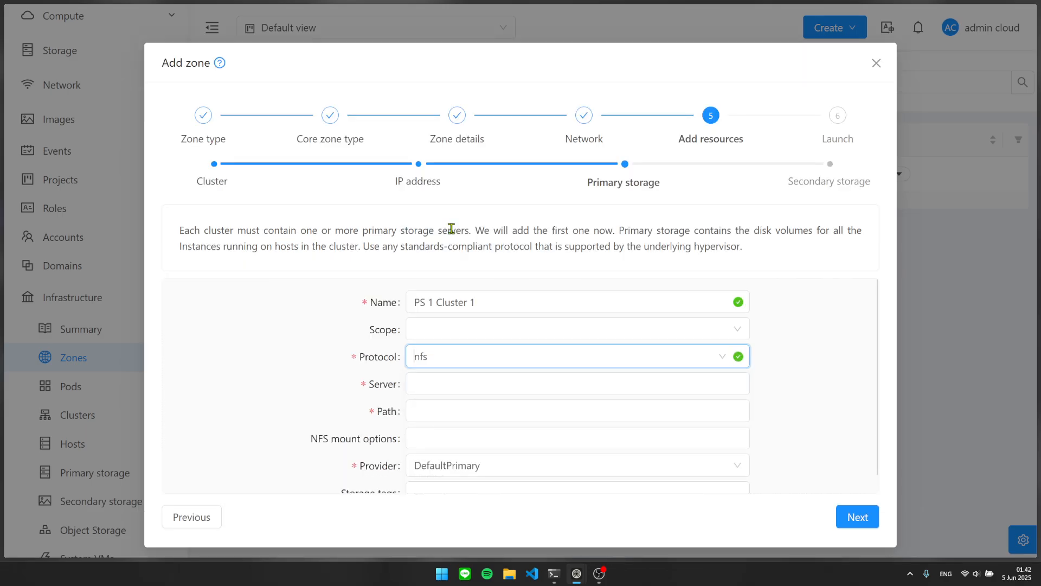
{"action": "left_click", "coordinate": [472, 370]}
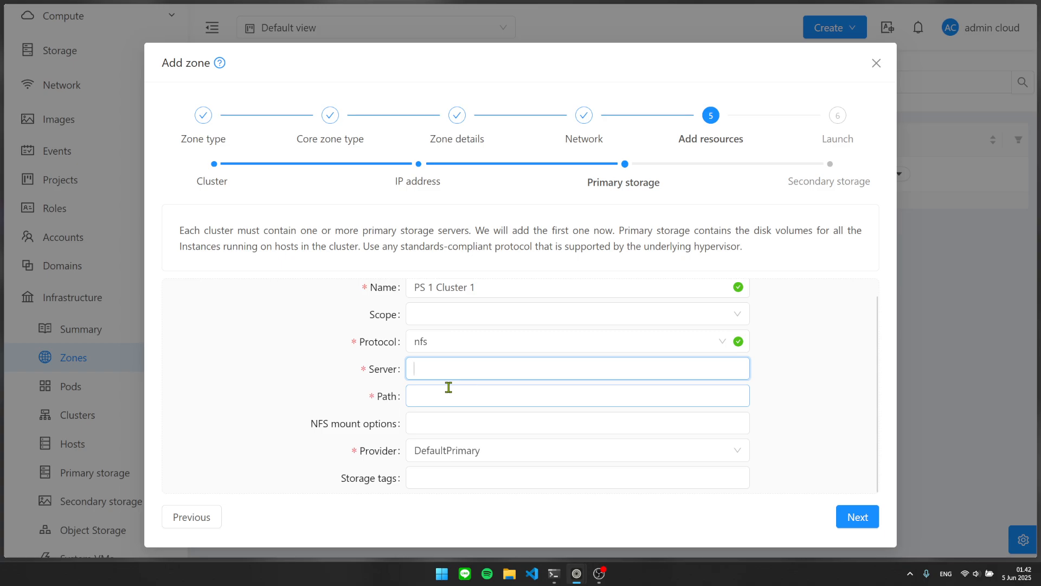
{"action": "type", "text": "192."}
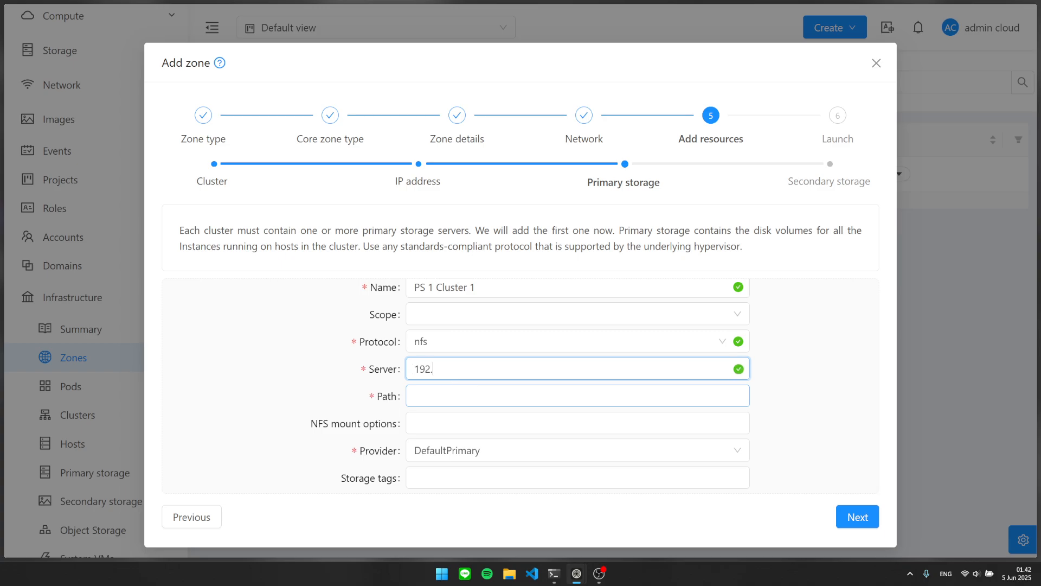
{"action": "type", "text": "168.1.5"}
{"action": "key", "text": "ctrl+a"}
{"action": "key", "text": "ctrl+c"}
{"action": "key", "text": "Tab"}
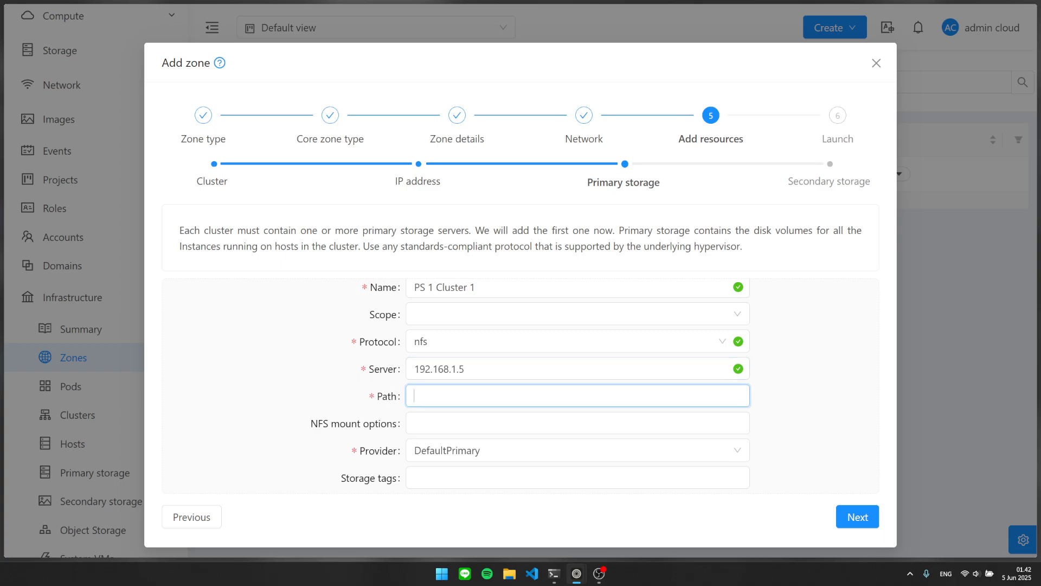
{"action": "type", "text": "/export/primar"}
Finish the primary path /export/primary and choose NFS as the secondary storage provider.
{"action": "type", "text": "y"}
{"action": "left_click", "coordinate": [846, 515]}
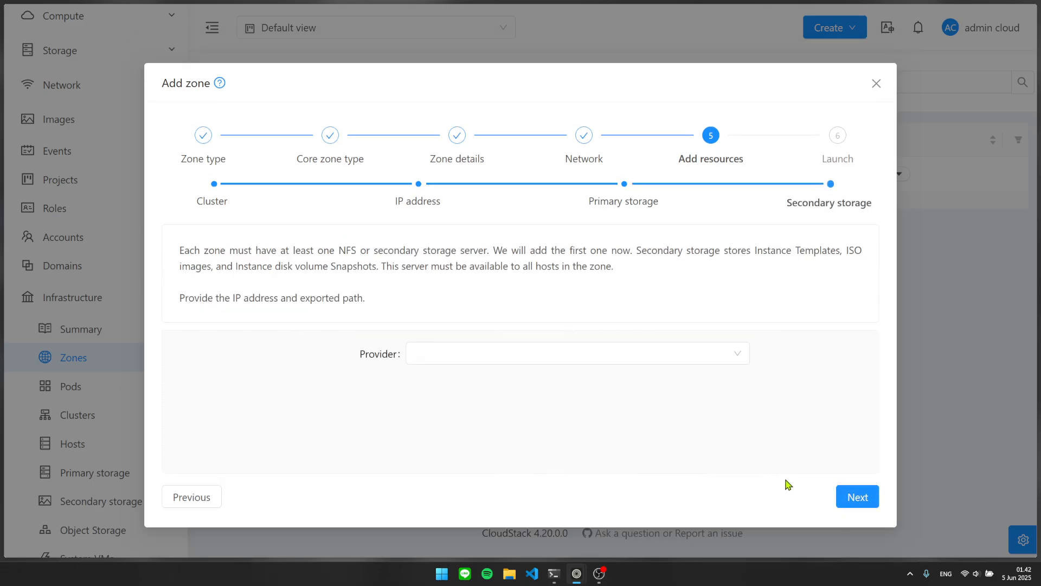
{"action": "left_click", "coordinate": [431, 358]}
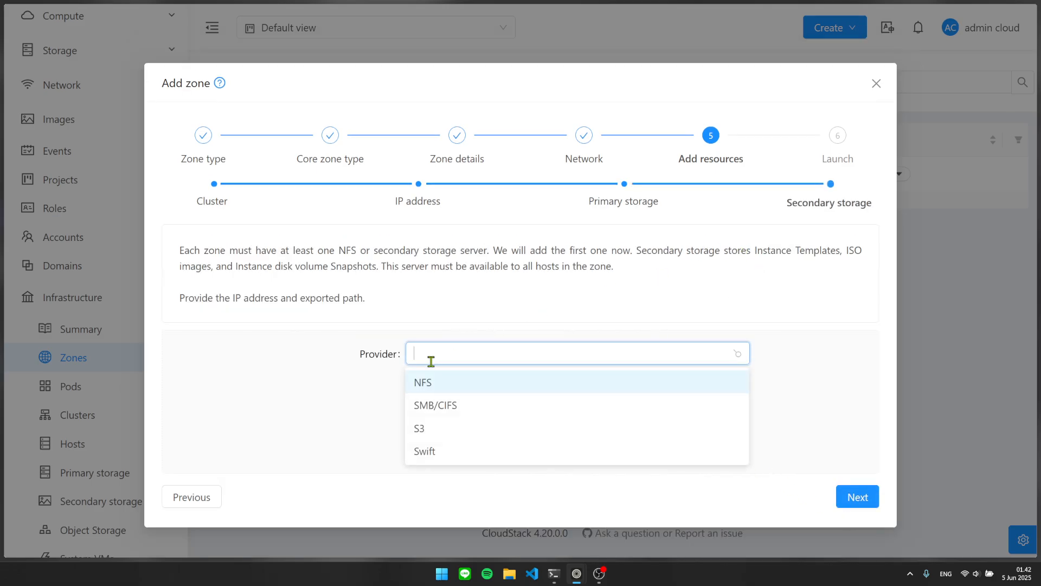
{"action": "left_click", "coordinate": [443, 382]}
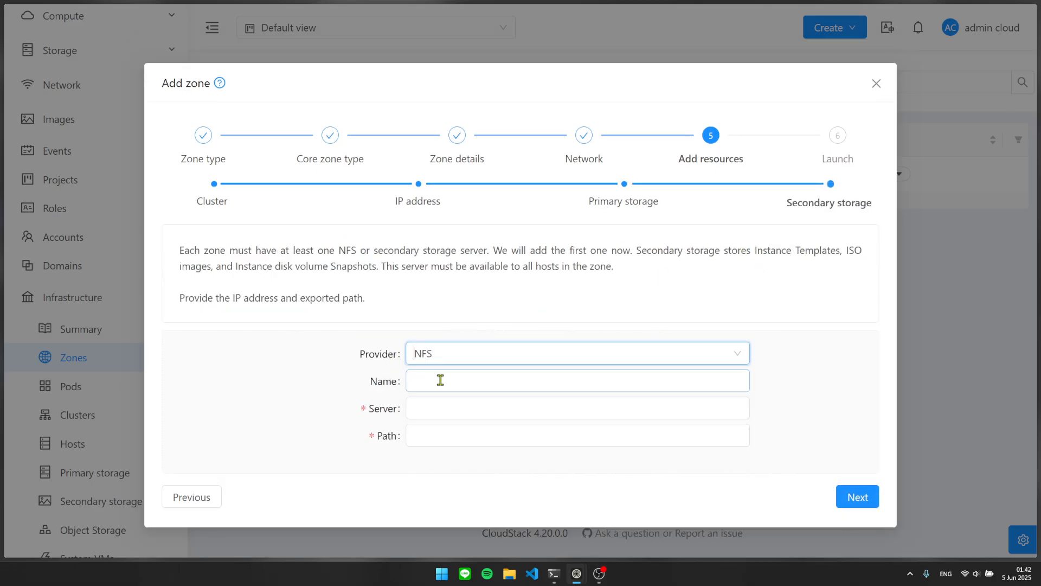
{"action": "left_click", "coordinate": [462, 405]}
{"action": "left_click", "coordinate": [464, 382]}
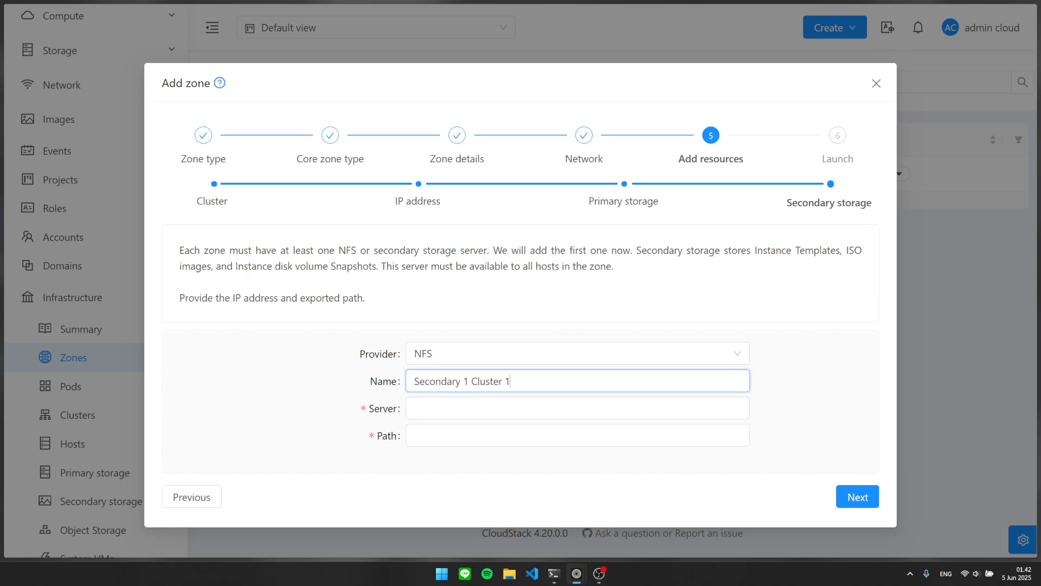
Enter secondary storage server 192.168.1.5 and path /export/secondary, then continue to launch.
{"action": "key", "text": "Tab"}
{"action": "key", "text": "ctrl+v"}
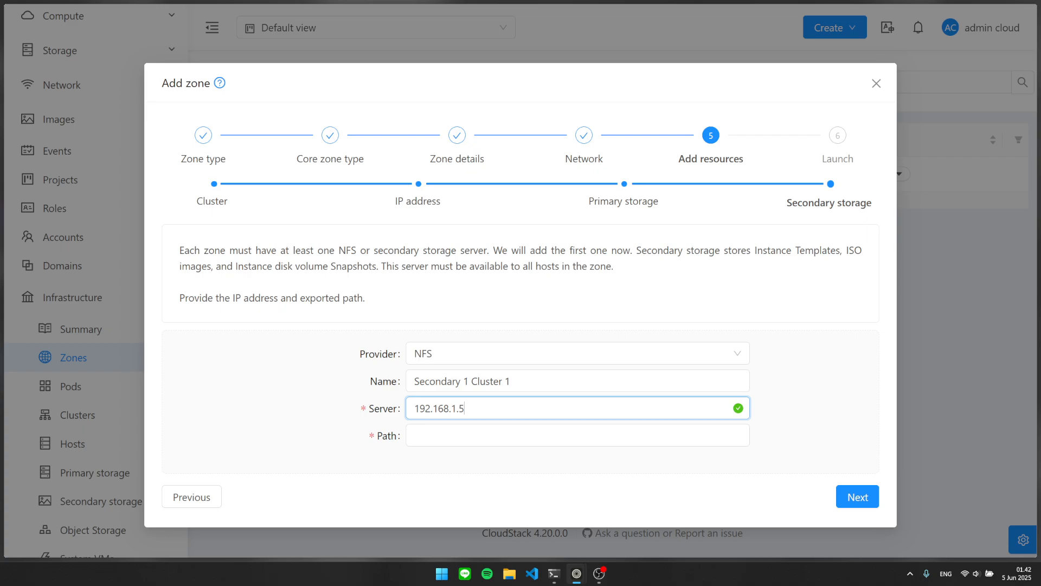
{"action": "key", "text": "Tab"}
{"action": "type", "text": "/expo"}
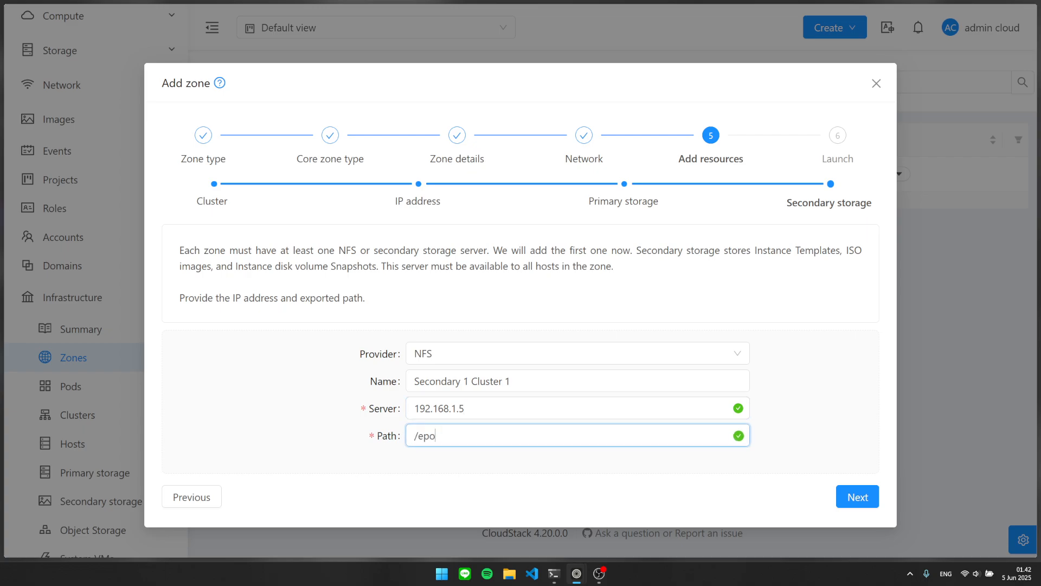
{"action": "key", "text": "BackSpace"}
{"action": "key", "text": "BackSpace"}
{"action": "type", "text": "xport/s"}
{"action": "key", "text": "BackSpace"}
{"action": "type", "text": "secondary"}
{"action": "left_click", "coordinate": [840, 498]}
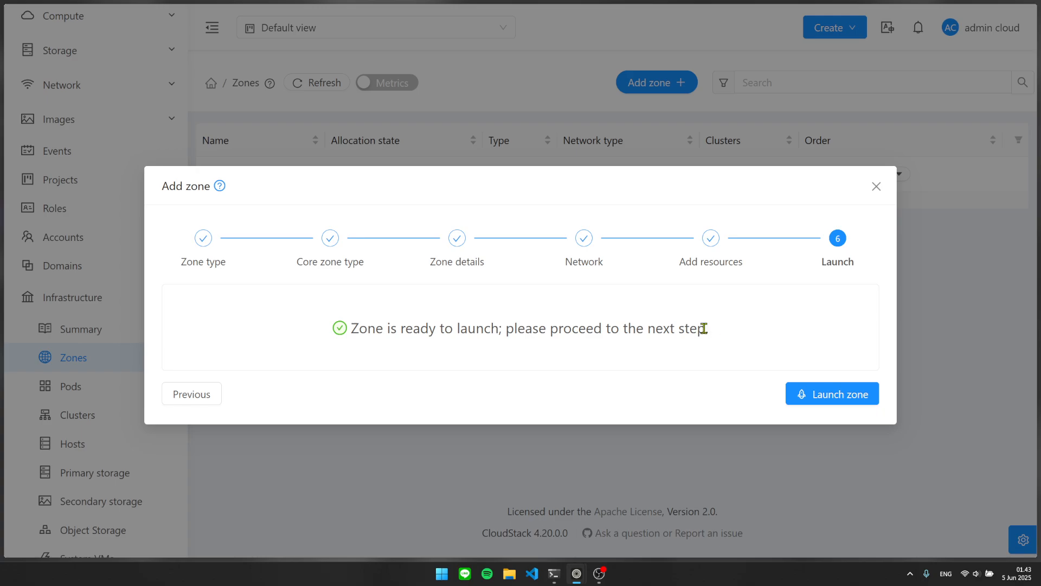
Review the ready-to-launch message, then close the wizard to see Zona 1 Enabled, Advanced.
{"action": "left_click_drag", "start_coordinate": [704, 328], "coordinate": [341, 338]}
{"action": "left_click", "coordinate": [360, 321]}
{"action": "left_click_drag", "start_coordinate": [721, 337], "coordinate": [344, 323]}
{"action": "left_click", "coordinate": [876, 186]}
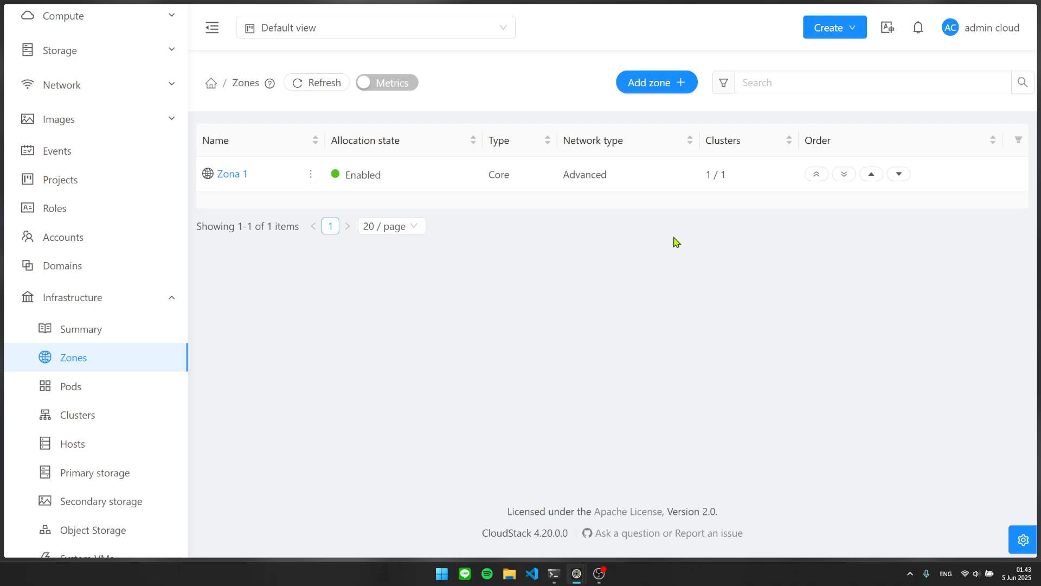
Show the Pods list, where Pod 1 is enabled in Zona 1 with gateway 192.168.1.1.
{"action": "left_click", "coordinate": [81, 389]}
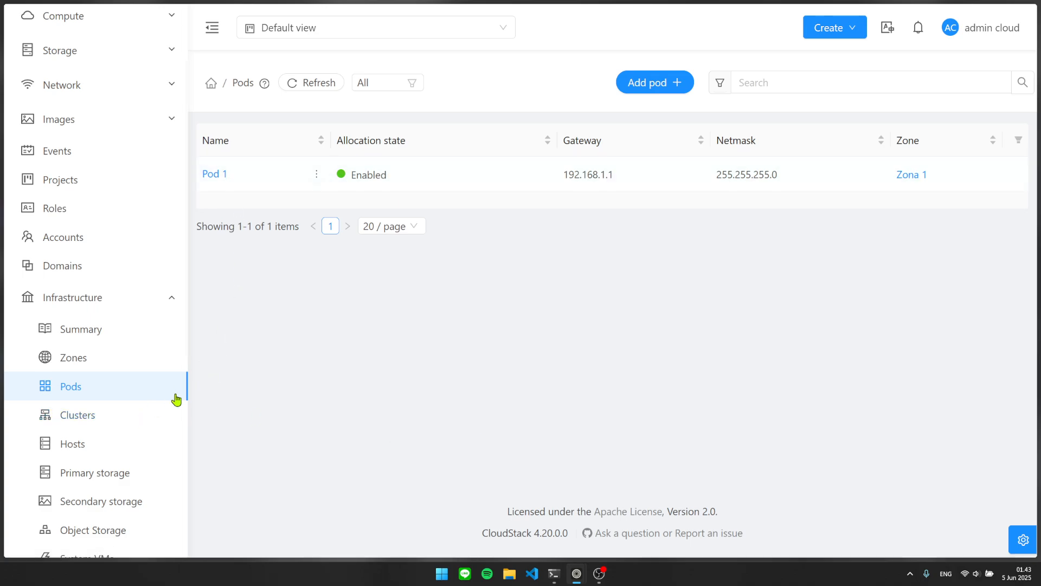
Go via Clusters to the Hosts list and point out host mnmt at 192.168.1.5.
{"action": "left_click", "coordinate": [142, 420]}
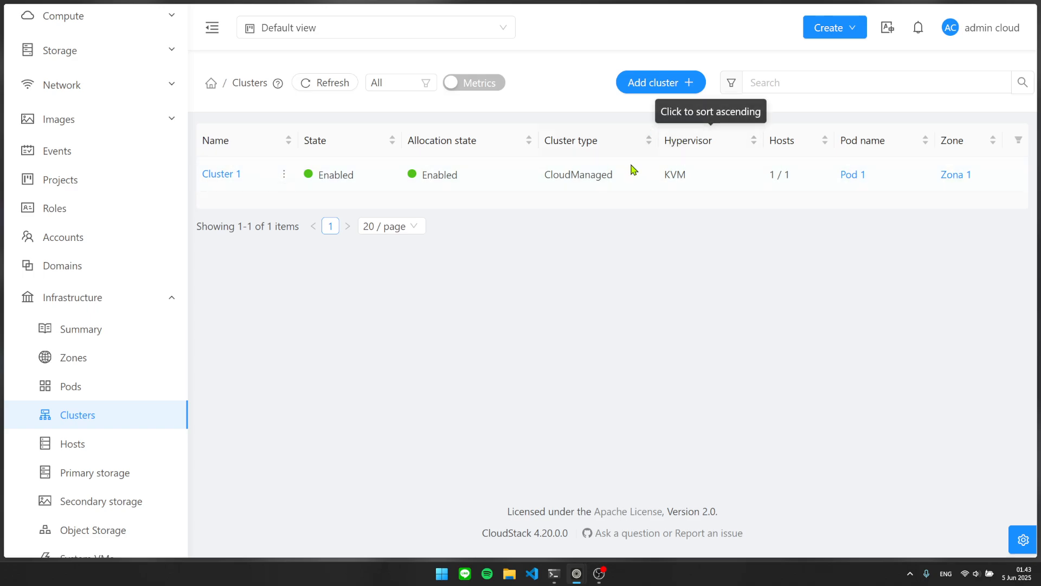
{"action": "left_click", "coordinate": [111, 444]}
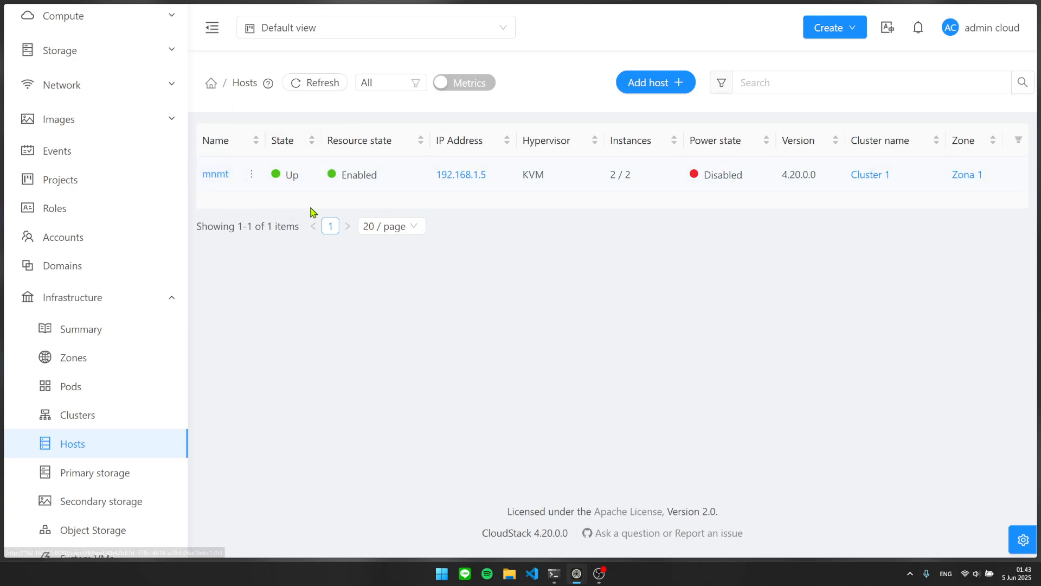
{"action": "left_click_drag", "start_coordinate": [239, 176], "coordinate": [202, 175]}
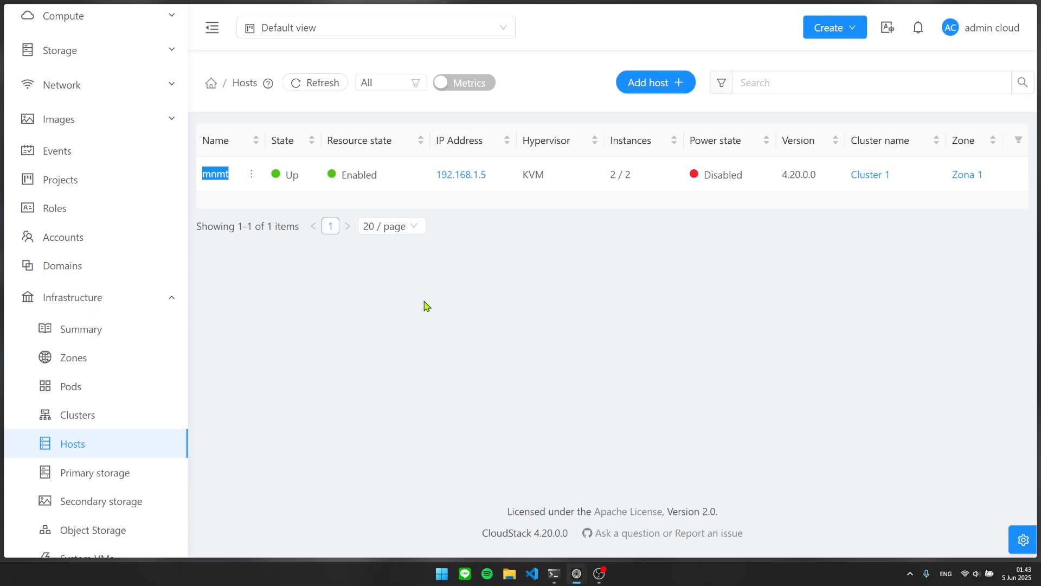
{"action": "left_click", "coordinate": [496, 290]}
{"action": "left_click_drag", "start_coordinate": [490, 174], "coordinate": [433, 170]}
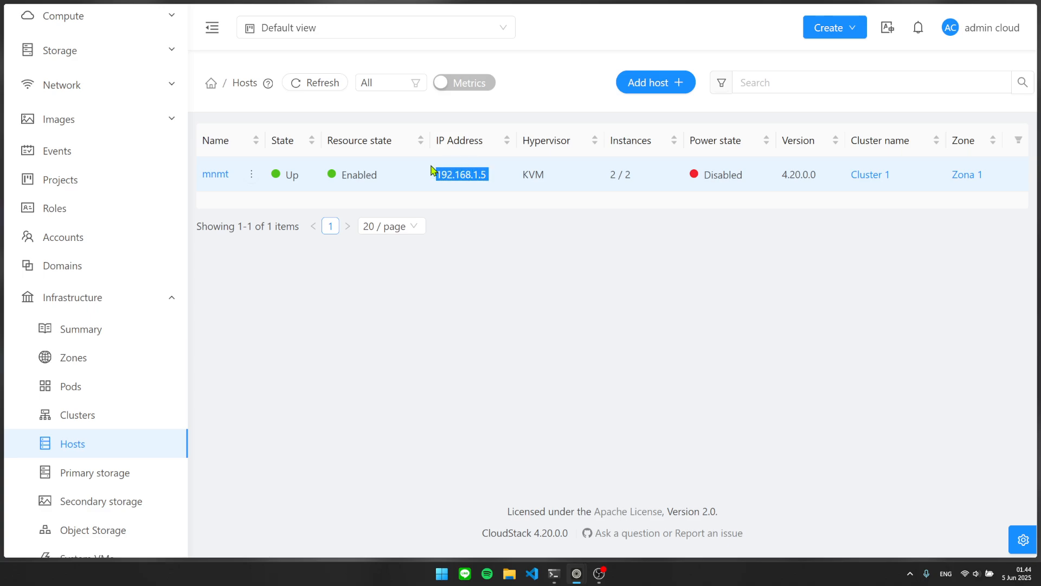
{"action": "left_click", "coordinate": [519, 228]}
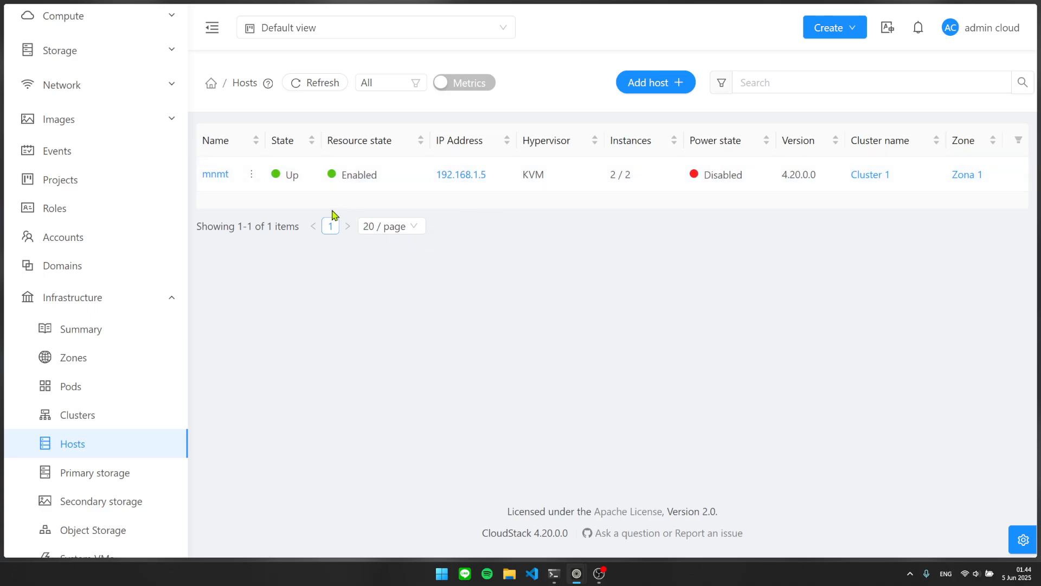
Scroll through host mnmt's details, then return to the Zones list showing Zona 1.
{"action": "left_click", "coordinate": [223, 176]}
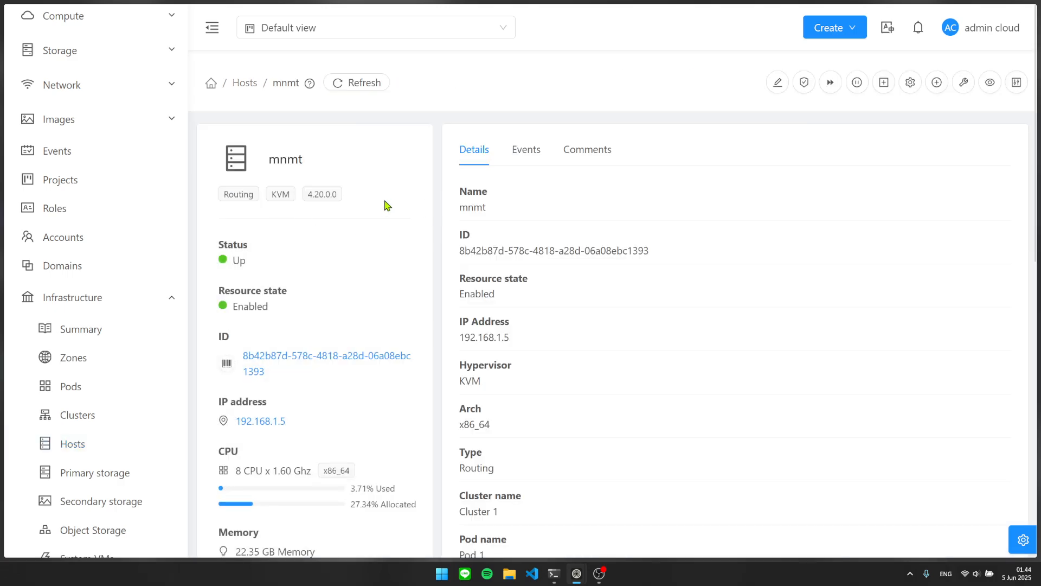
{"action": "scroll", "coordinate": [458, 192], "scroll_direction": "down", "scroll_amount": 8}
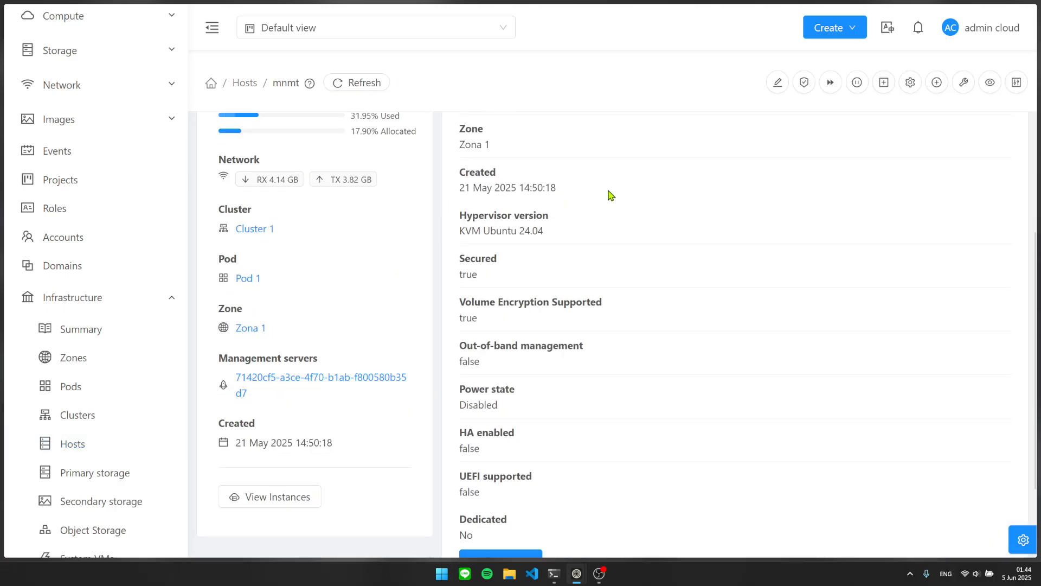
{"action": "scroll", "coordinate": [521, 205], "scroll_direction": "down", "scroll_amount": 3}
{"action": "scroll", "coordinate": [319, 237], "scroll_direction": "up", "scroll_amount": 4}
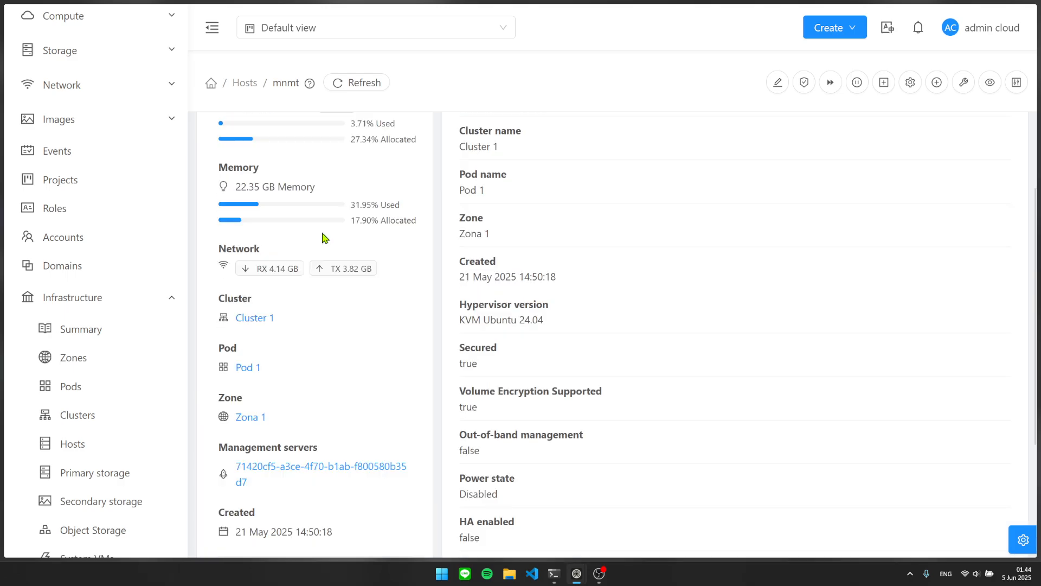
{"action": "scroll", "coordinate": [323, 238], "scroll_direction": "up", "scroll_amount": 6}
{"action": "left_click", "coordinate": [121, 360]}
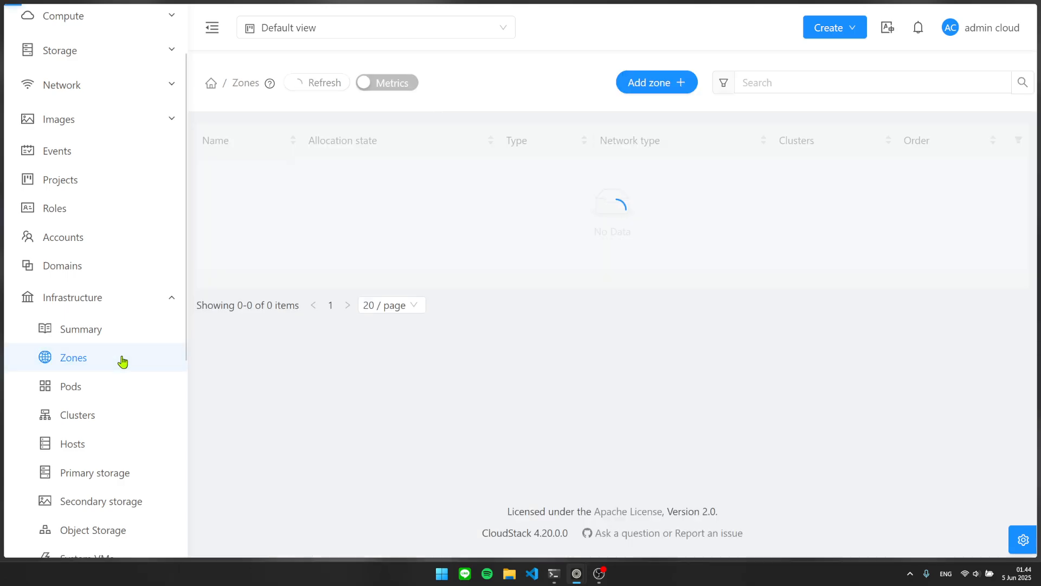
{"action": "scroll", "coordinate": [140, 312], "scroll_direction": "down", "scroll_amount": 3}
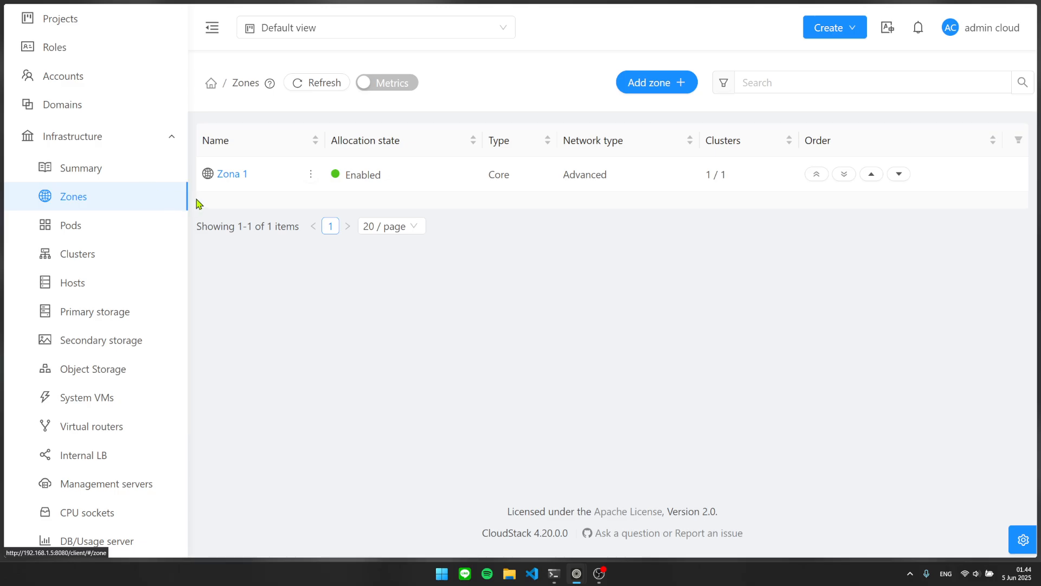
Open zone Zona 1 and list its physical networks.
{"action": "left_click", "coordinate": [236, 179]}
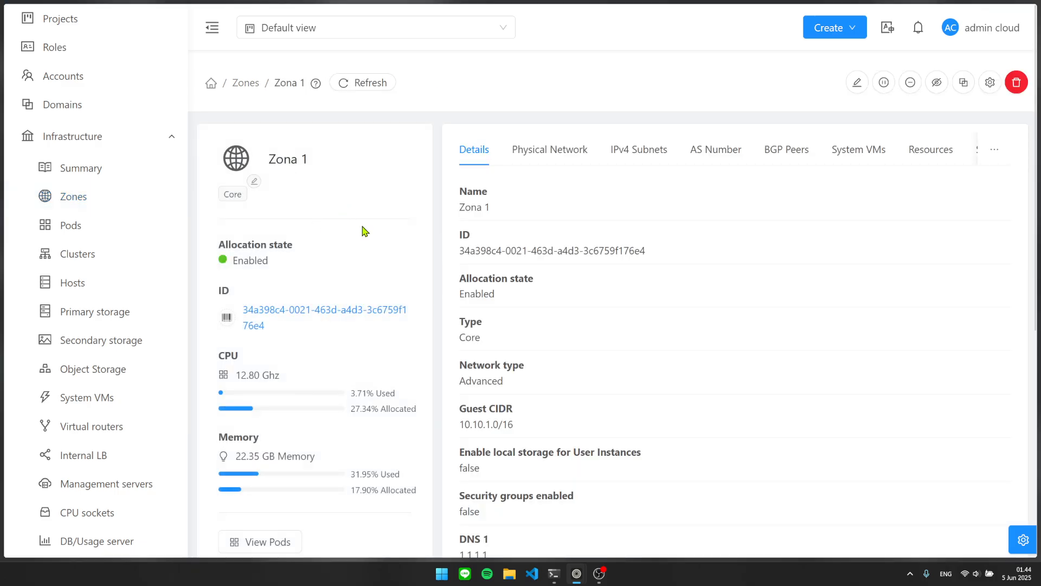
{"action": "scroll", "coordinate": [423, 249], "scroll_direction": "down", "scroll_amount": 3}
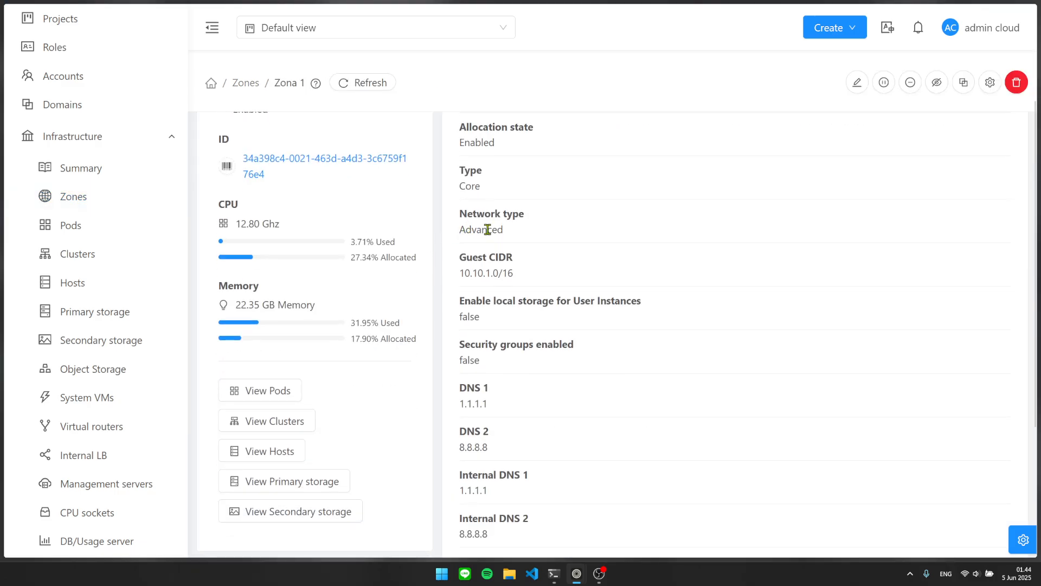
{"action": "scroll", "coordinate": [515, 211], "scroll_direction": "up", "scroll_amount": 3}
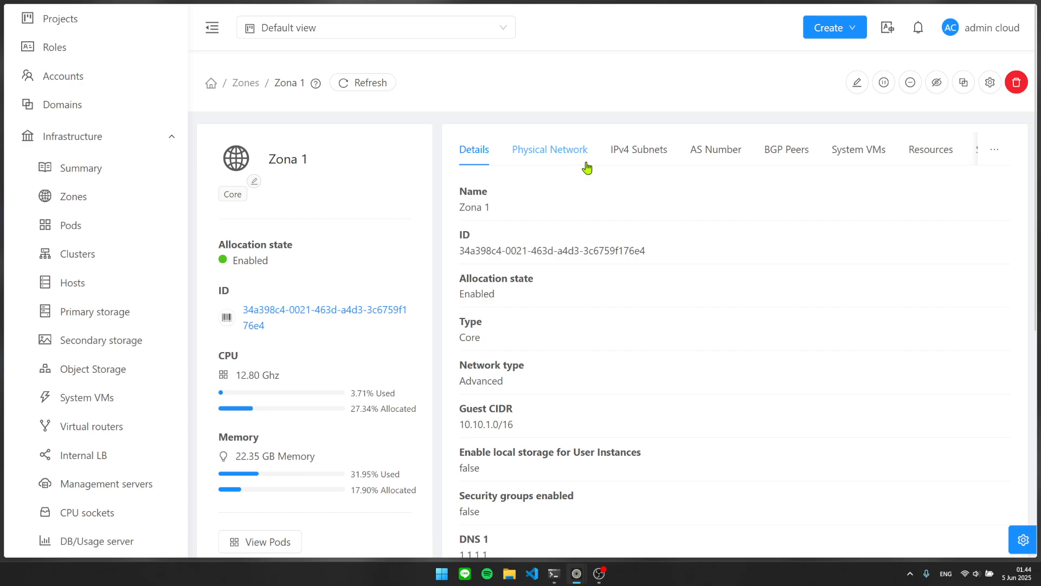
{"action": "left_click", "coordinate": [569, 156]}
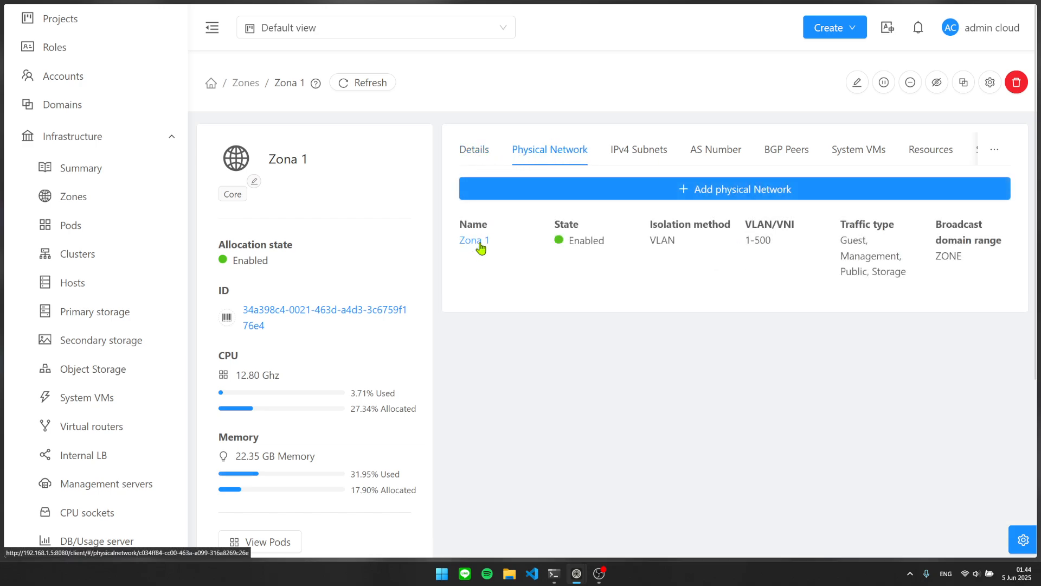
Point out the physical network Zona 1 and open its details.
{"action": "left_click_drag", "start_coordinate": [568, 254], "coordinate": [443, 247]}
{"action": "left_click", "coordinate": [536, 260]}
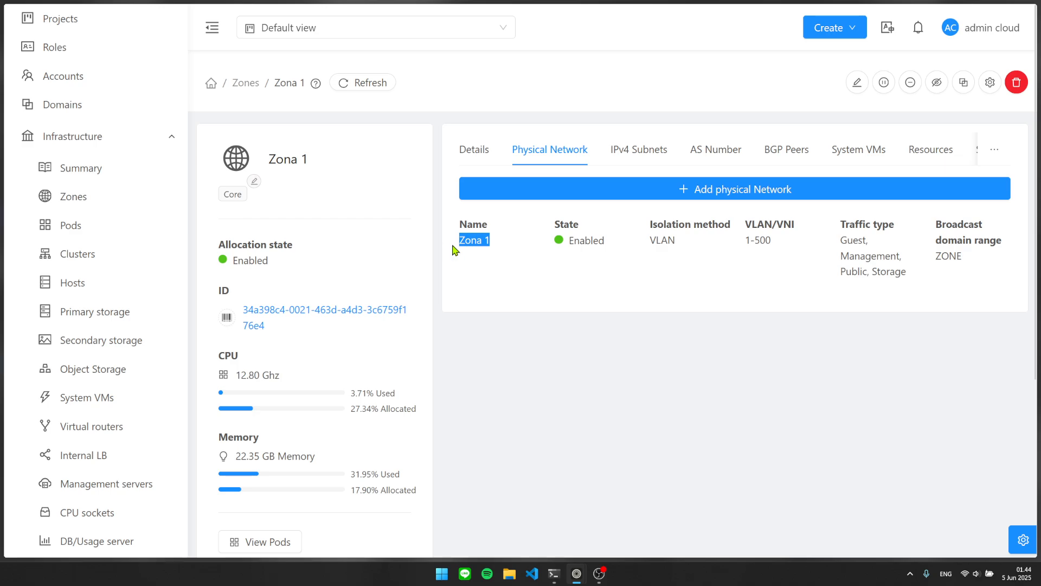
{"action": "left_click", "coordinate": [503, 248]}
{"action": "left_click_drag", "start_coordinate": [505, 248], "coordinate": [450, 242]}
{"action": "left_click", "coordinate": [509, 247]}
{"action": "left_click_drag", "start_coordinate": [541, 261], "coordinate": [455, 242]}
{"action": "left_click", "coordinate": [540, 253]}
{"action": "left_click_drag", "start_coordinate": [521, 245], "coordinate": [453, 237]}
{"action": "left_click", "coordinate": [515, 234]}
{"action": "left_click", "coordinate": [466, 241]}
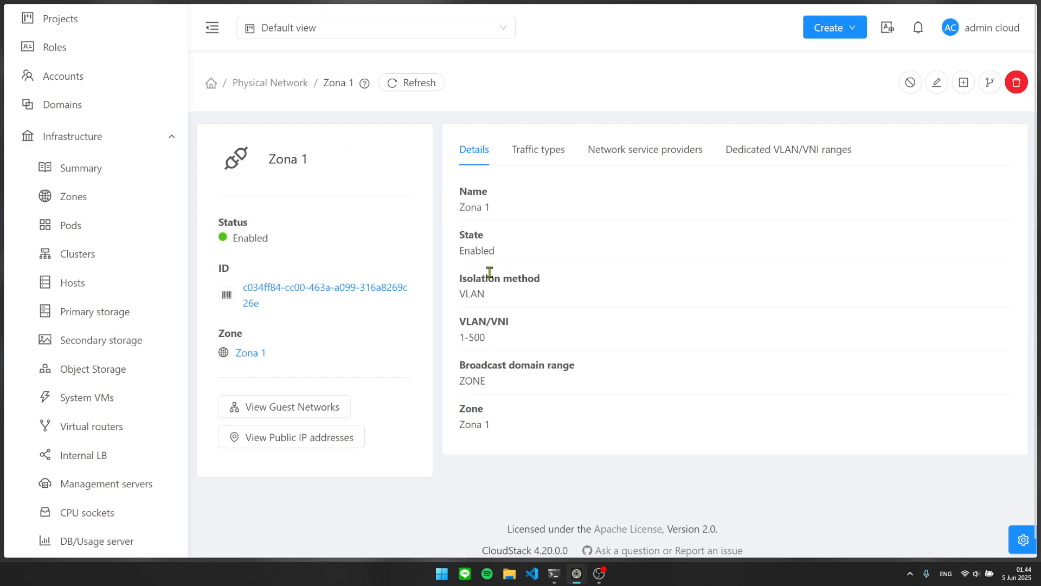
Point out the network name Zona 1, its VLAN isolation method and VLAN/VNI range.
{"action": "left_click_drag", "start_coordinate": [460, 207], "coordinate": [507, 214]}
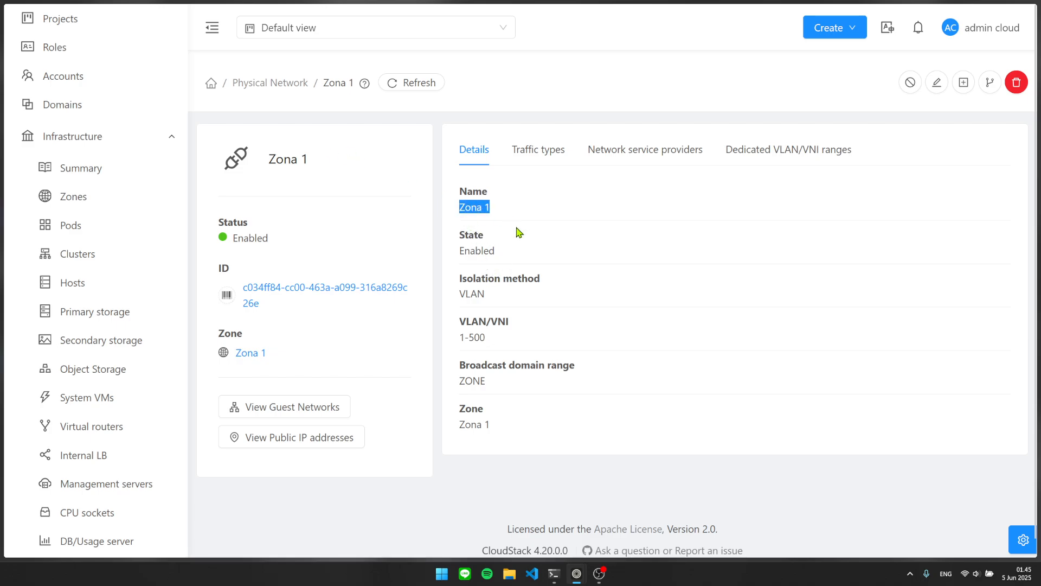
{"action": "left_click", "coordinate": [502, 288]}
{"action": "left_click_drag", "start_coordinate": [538, 275], "coordinate": [457, 280]}
{"action": "left_click", "coordinate": [476, 292]}
{"action": "double_click", "coordinate": [477, 291]}
{"action": "left_click_drag", "start_coordinate": [509, 321], "coordinate": [437, 320]}
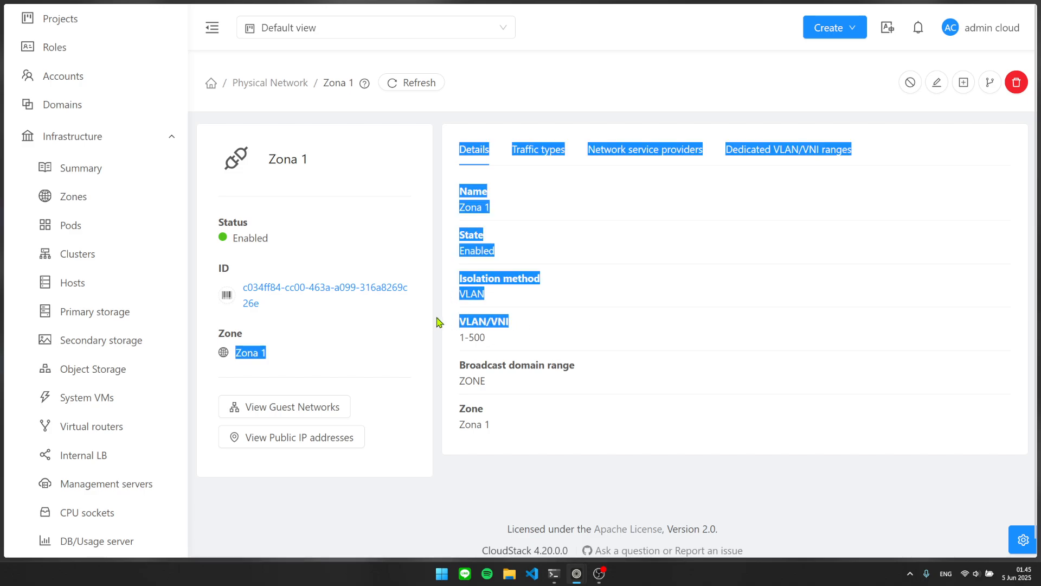
{"action": "left_click", "coordinate": [502, 323]}
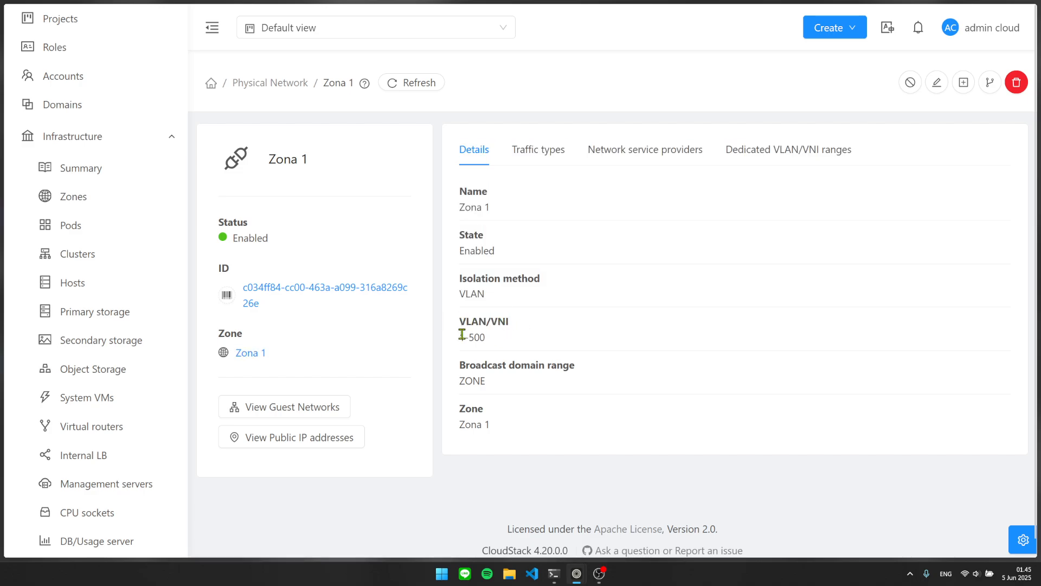
Inspect the Guest traffic type's KVM and other hypervisor network labels.
{"action": "left_click", "coordinate": [535, 152]}
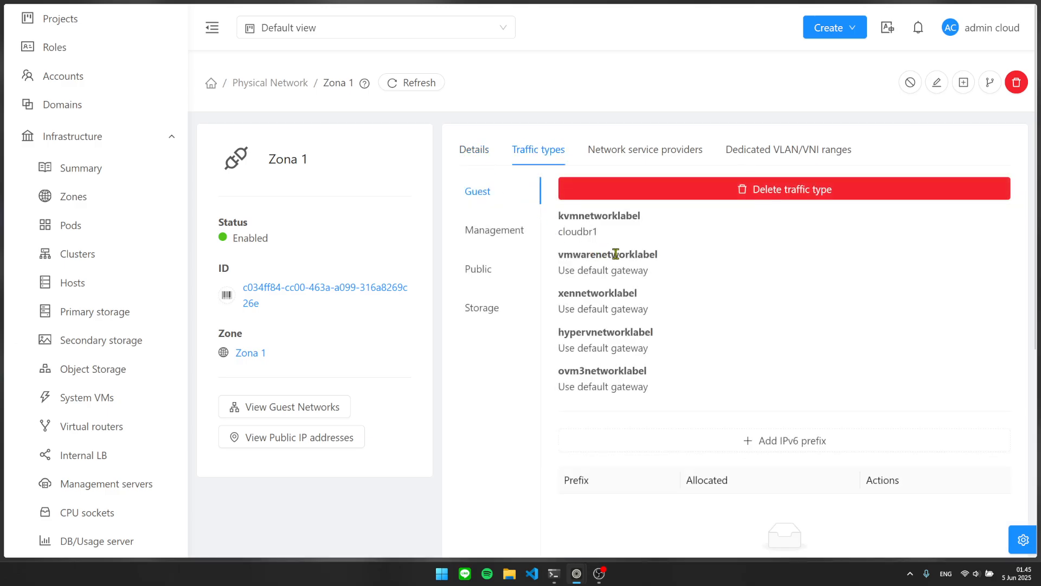
{"action": "scroll", "coordinate": [607, 233], "scroll_direction": "down", "scroll_amount": 3}
{"action": "scroll", "coordinate": [607, 233], "scroll_direction": "up", "scroll_amount": 3}
{"action": "scroll", "coordinate": [614, 251], "scroll_direction": "down", "scroll_amount": 2}
{"action": "scroll", "coordinate": [602, 241], "scroll_direction": "up", "scroll_amount": 2}
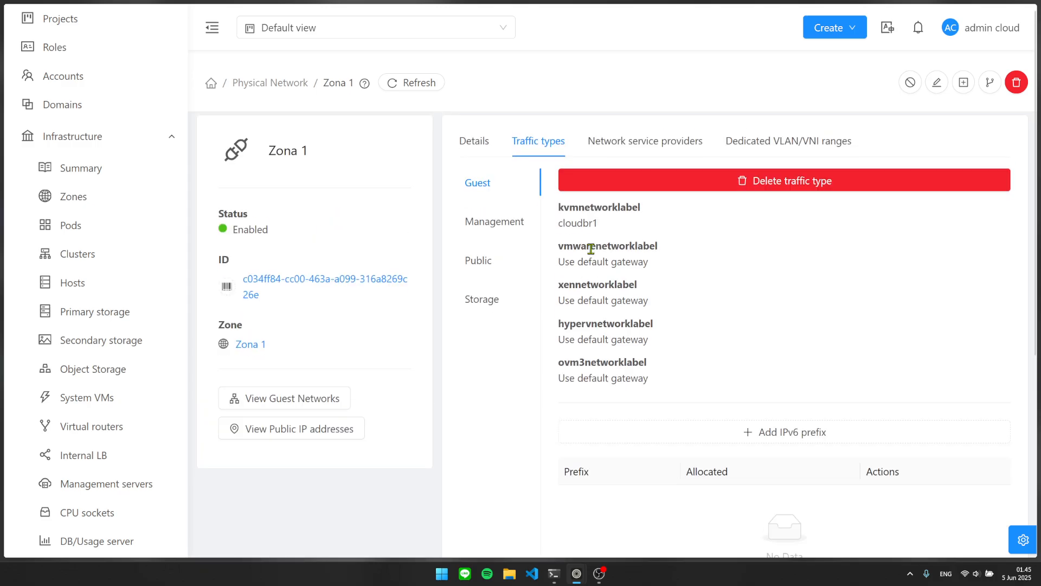
{"action": "left_click", "coordinate": [489, 231]}
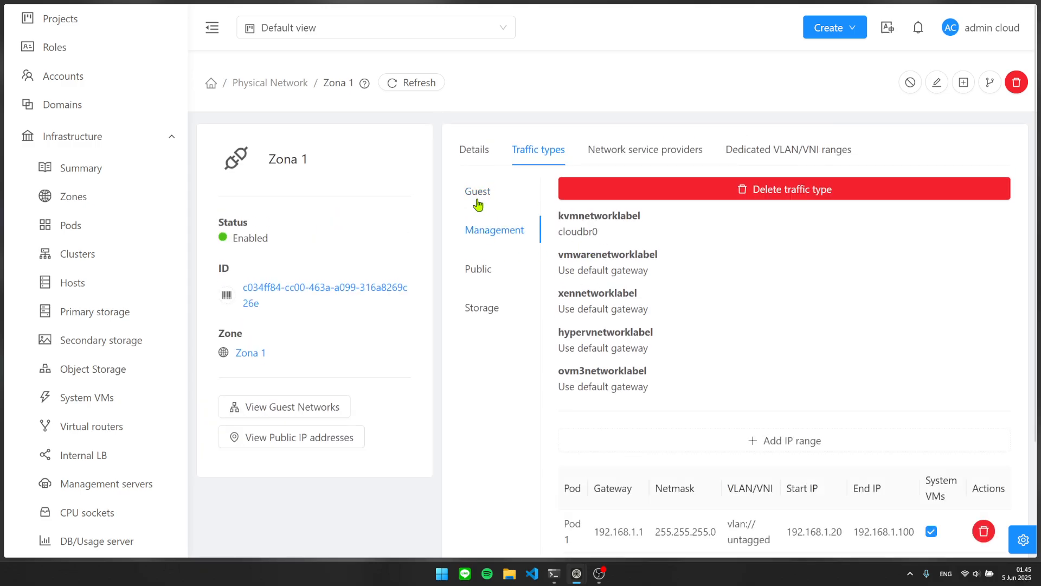
{"action": "left_click", "coordinate": [477, 204]}
{"action": "left_click_drag", "start_coordinate": [555, 217], "coordinate": [585, 217]}
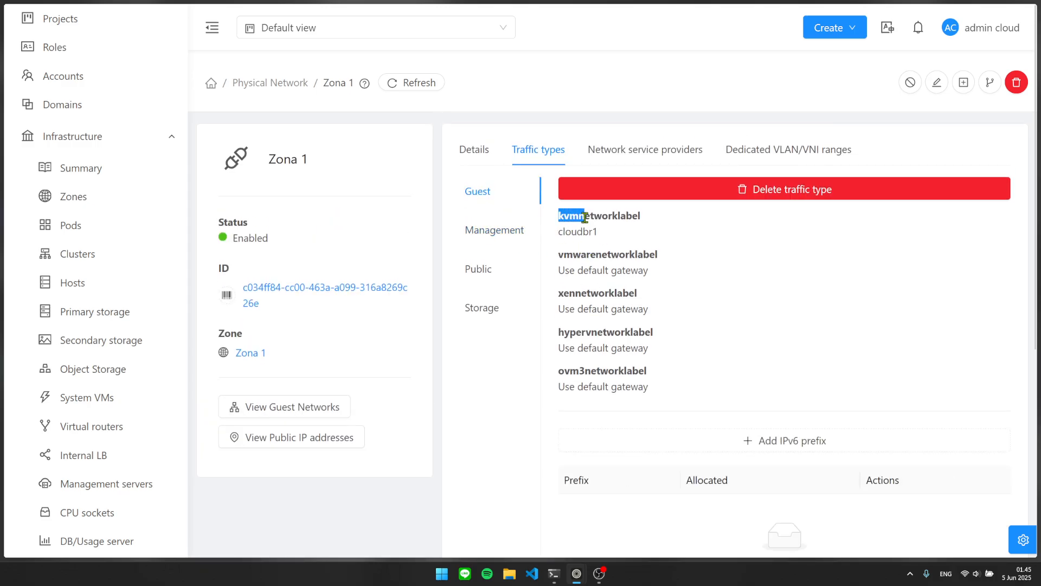
{"action": "left_click", "coordinate": [579, 218]}
{"action": "left_click_drag", "start_coordinate": [557, 256], "coordinate": [658, 389]}
{"action": "left_click", "coordinate": [657, 362]}
Show the Management traffic settings, pointing out bridge cloudbr0.
{"action": "left_click", "coordinate": [475, 234]}
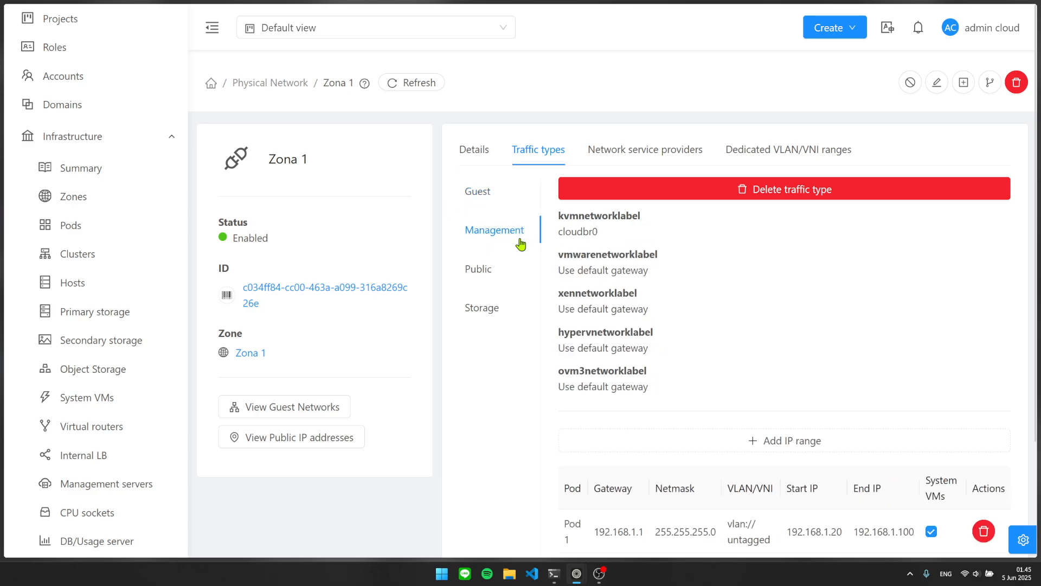
{"action": "left_click_drag", "start_coordinate": [605, 239], "coordinate": [560, 235]}
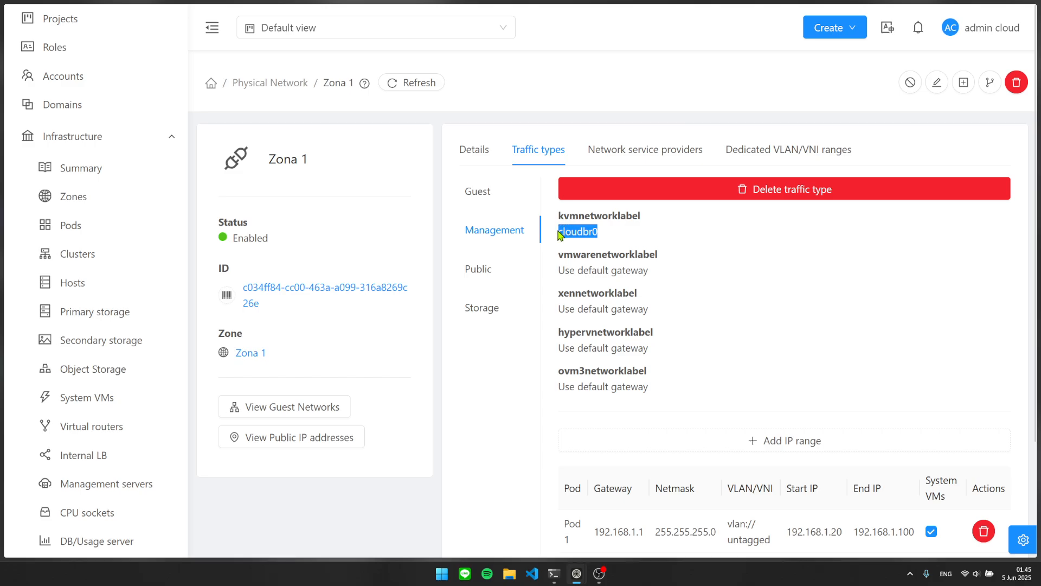
{"action": "left_click", "coordinate": [557, 237]}
{"action": "scroll", "coordinate": [598, 247], "scroll_direction": "down", "scroll_amount": 2}
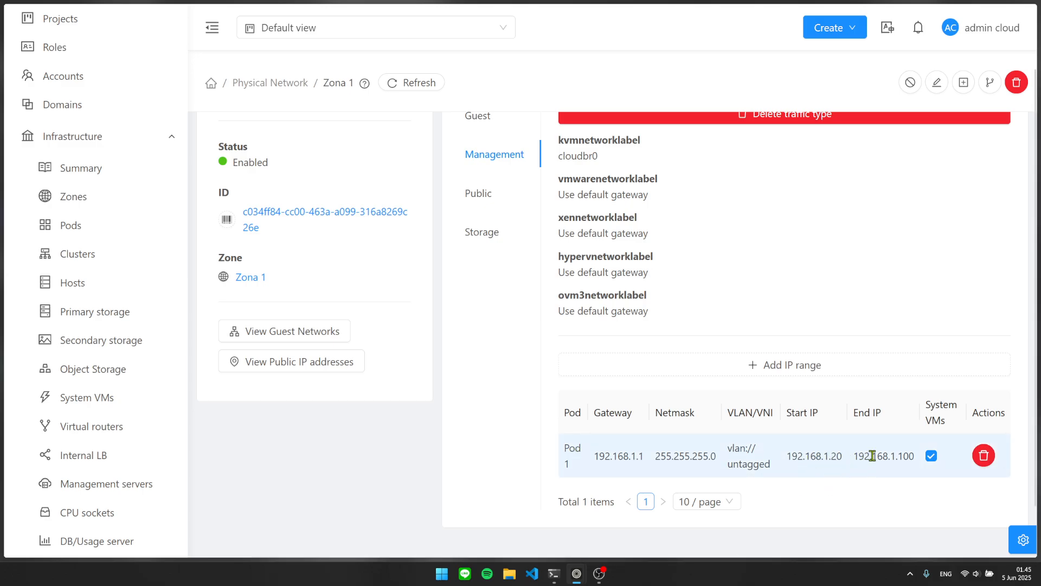
{"action": "scroll", "coordinate": [596, 342], "scroll_direction": "up", "scroll_amount": 2}
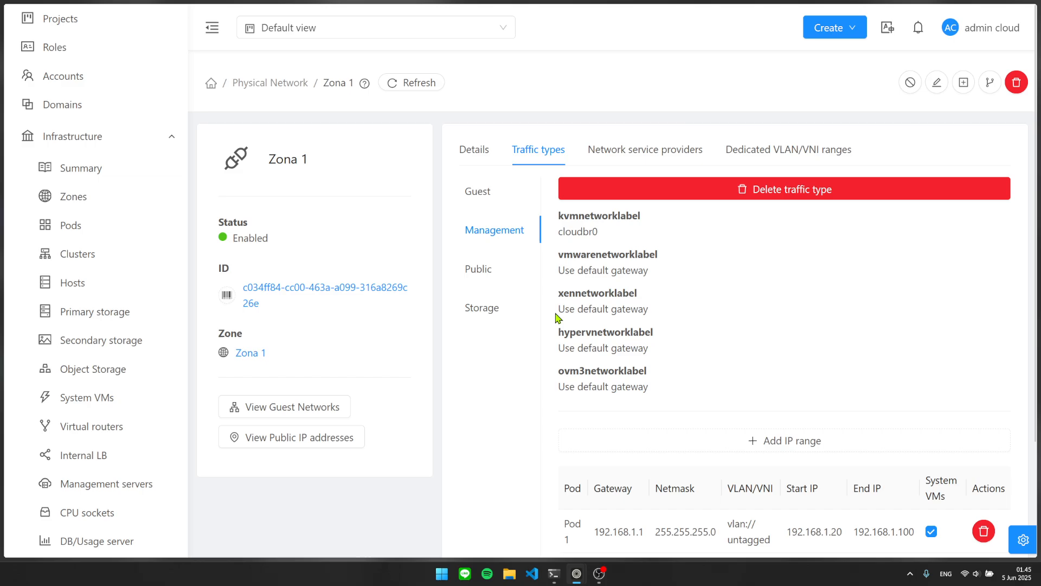
Show Public traffic on cloudbr0 with IP ranges 192.168.1.101–199 and 192.168.1.200–254.
{"action": "left_click", "coordinate": [496, 283]}
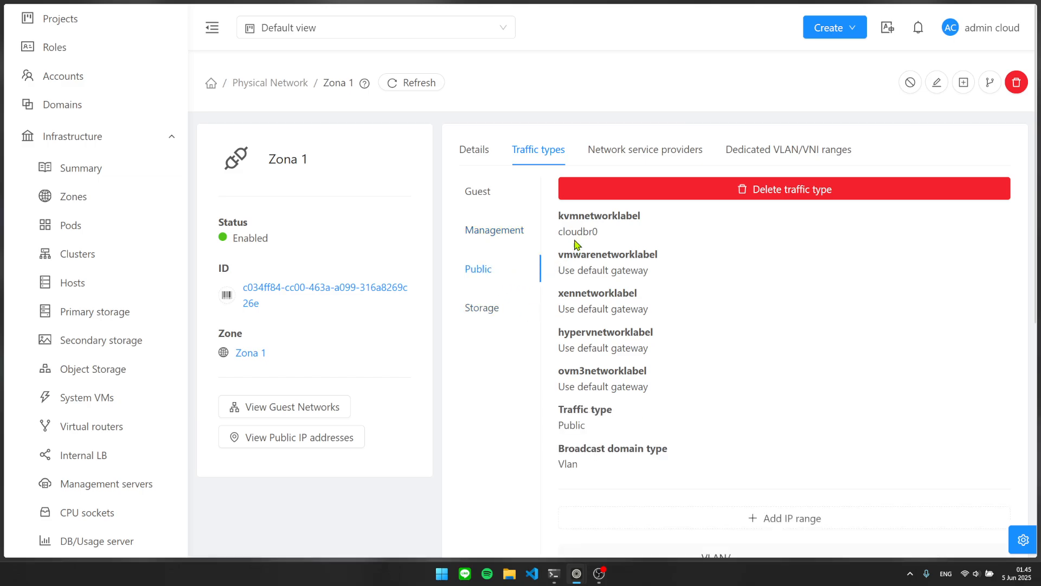
{"action": "double_click", "coordinate": [596, 233]}
{"action": "left_click", "coordinate": [597, 233]}
{"action": "scroll", "coordinate": [738, 280], "scroll_direction": "down", "scroll_amount": 4}
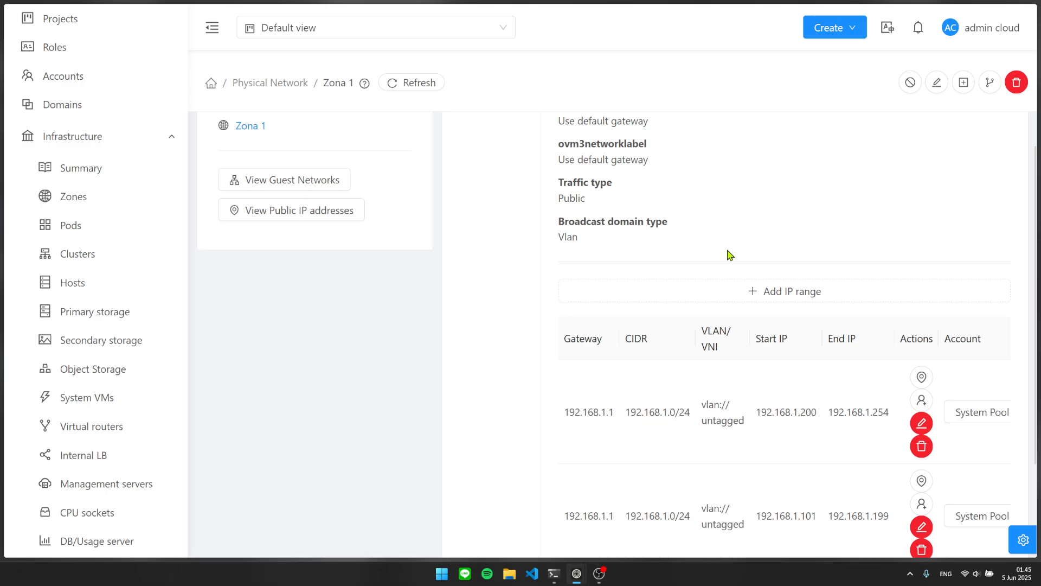
{"action": "scroll", "coordinate": [724, 254], "scroll_direction": "down", "scroll_amount": 3}
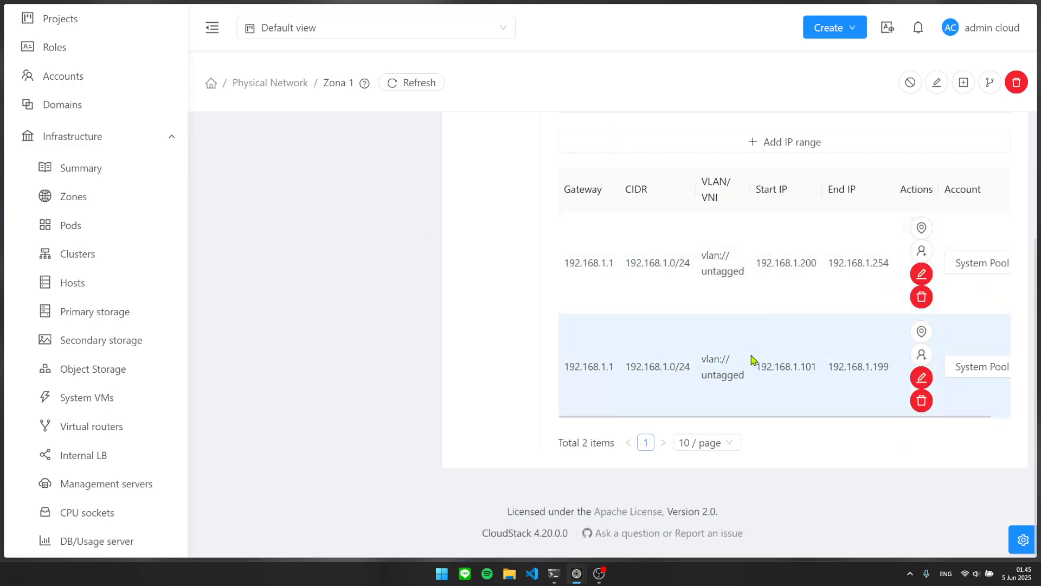
{"action": "scroll", "coordinate": [738, 304], "scroll_direction": "up", "scroll_amount": 3}
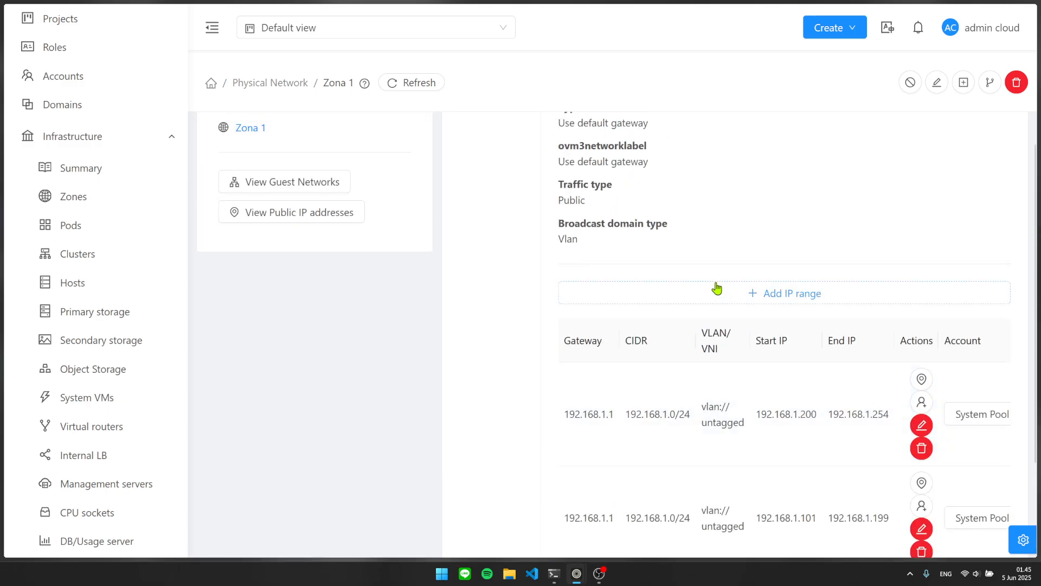
{"action": "key", "text": "ctrl+minus"}
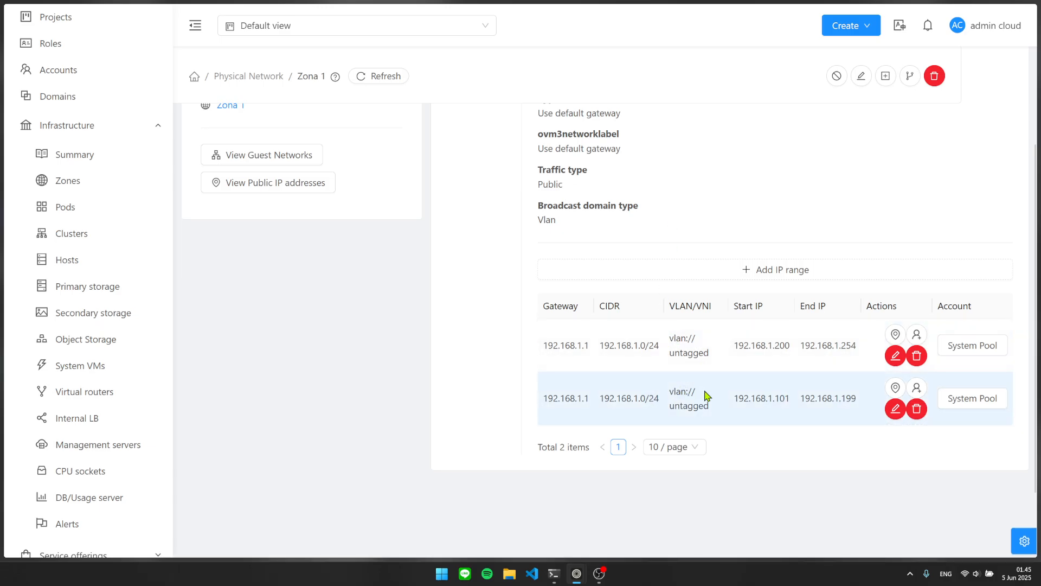
{"action": "scroll", "coordinate": [818, 396], "scroll_direction": "up", "scroll_amount": 1}
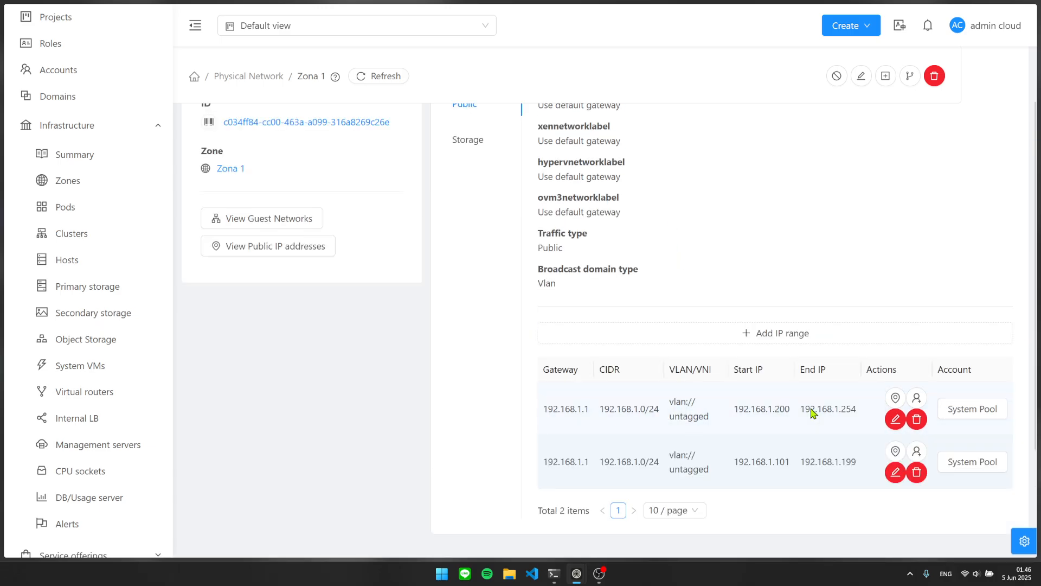
{"action": "scroll", "coordinate": [811, 448], "scroll_direction": "up", "scroll_amount": 2}
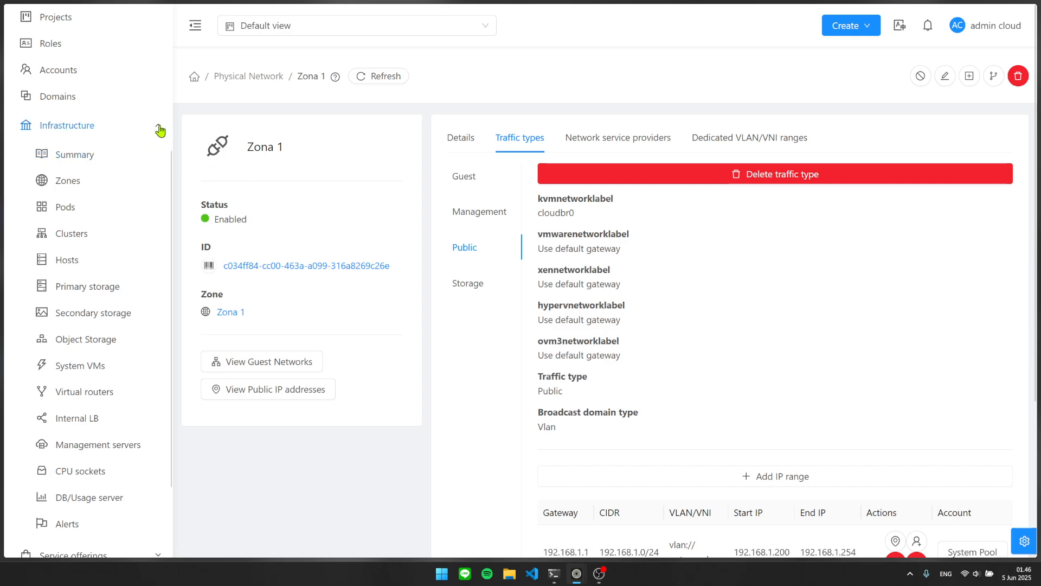
Step into the Add zone wizard up to zone details, then close it without creating anything.
{"action": "left_click", "coordinate": [107, 190]}
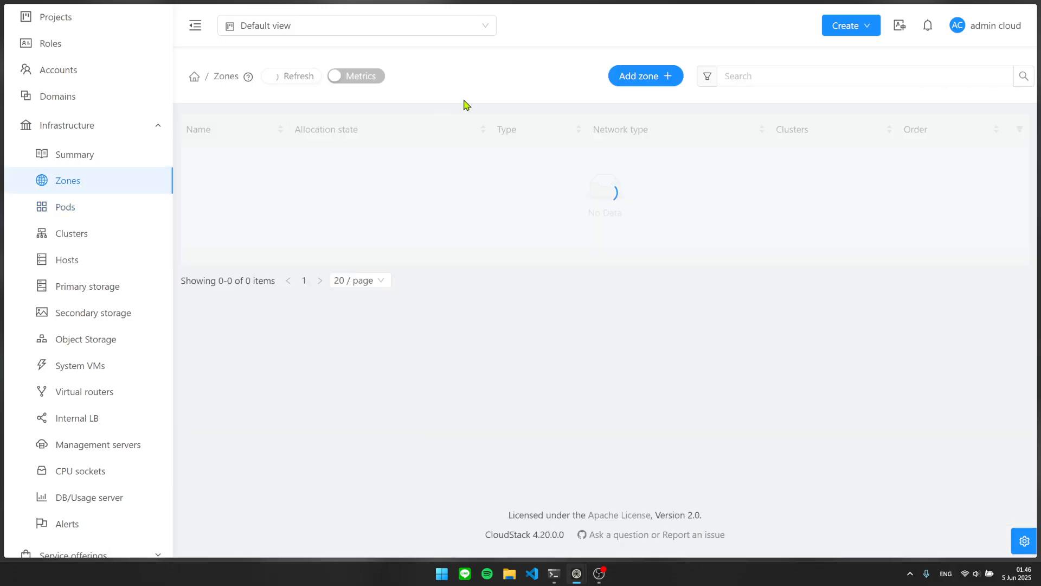
{"action": "left_click", "coordinate": [668, 78]}
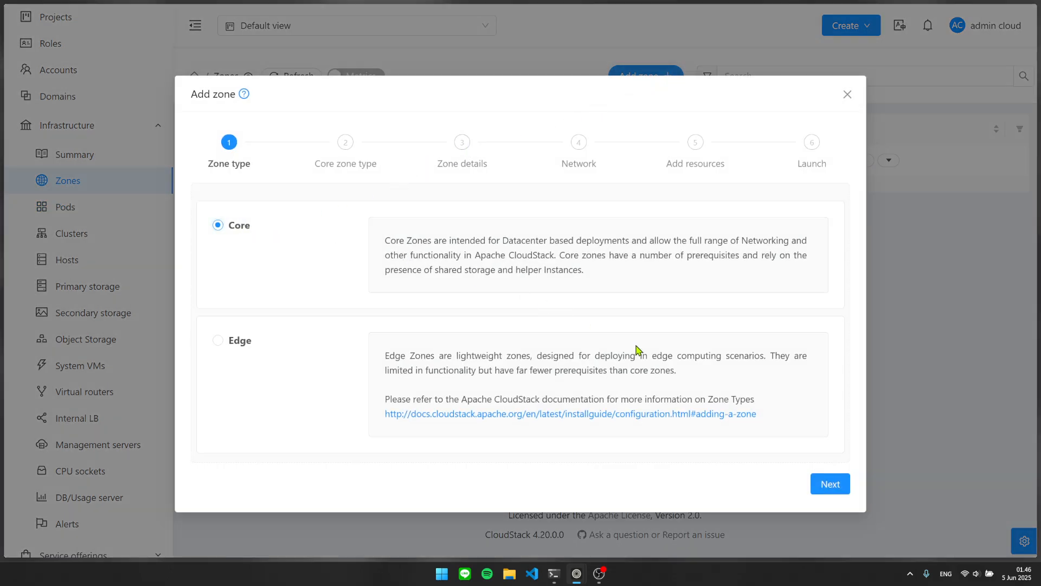
{"action": "left_click", "coordinate": [828, 486]}
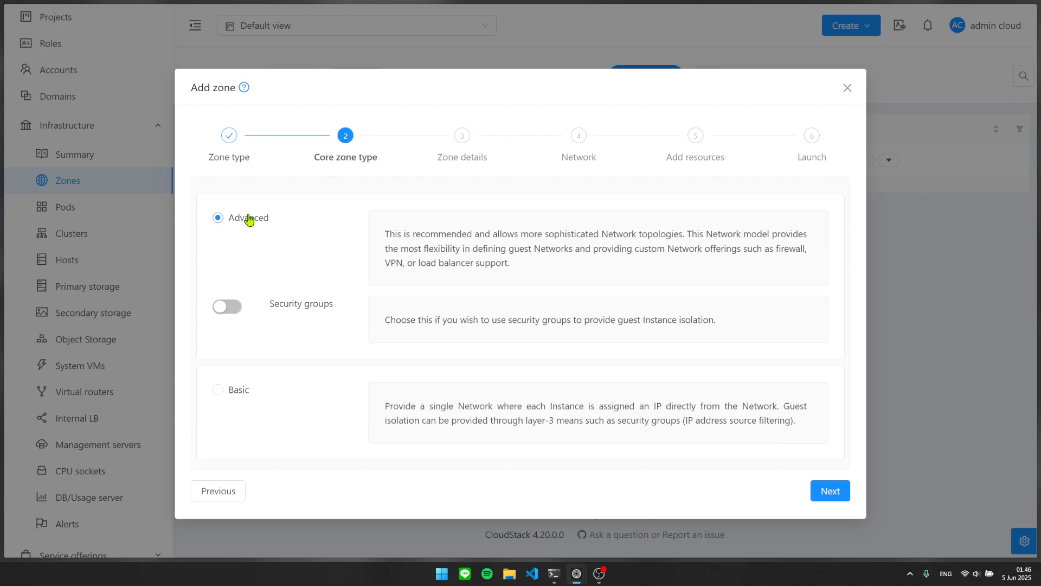
{"action": "left_click", "coordinate": [829, 491]}
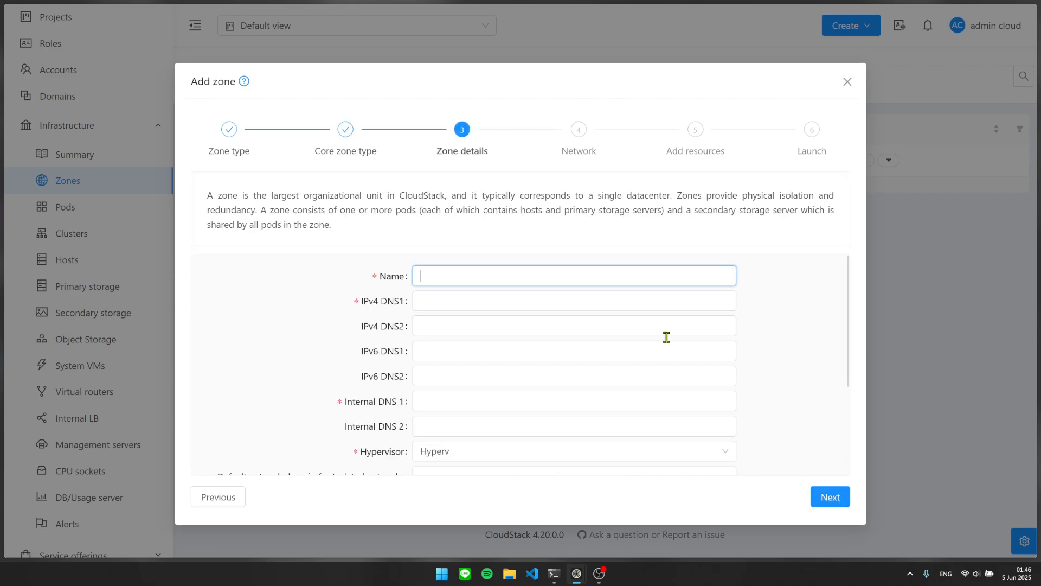
{"action": "scroll", "coordinate": [748, 383], "scroll_direction": "down", "scroll_amount": 3}
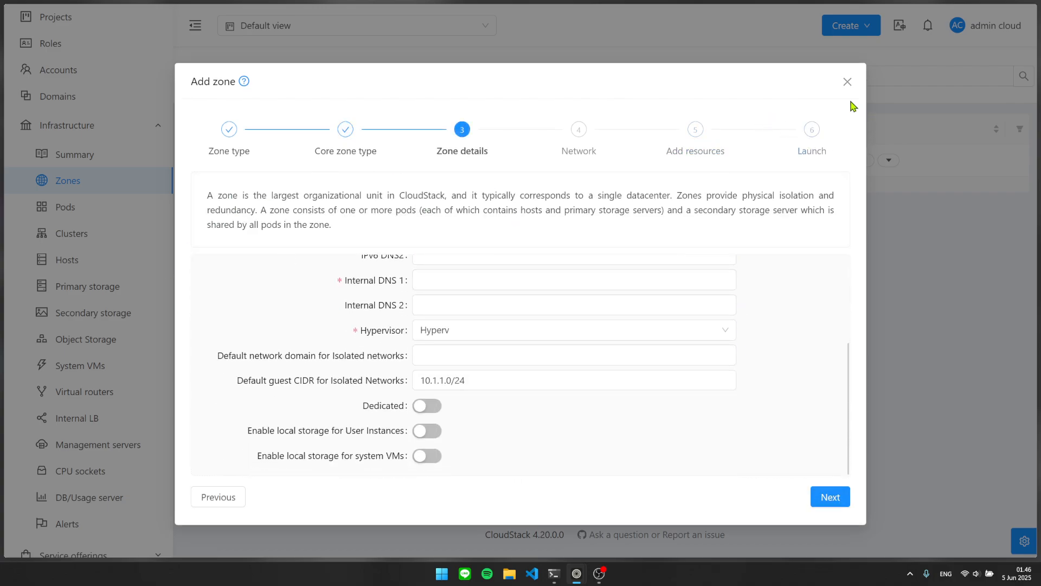
{"action": "left_click", "coordinate": [846, 81]}
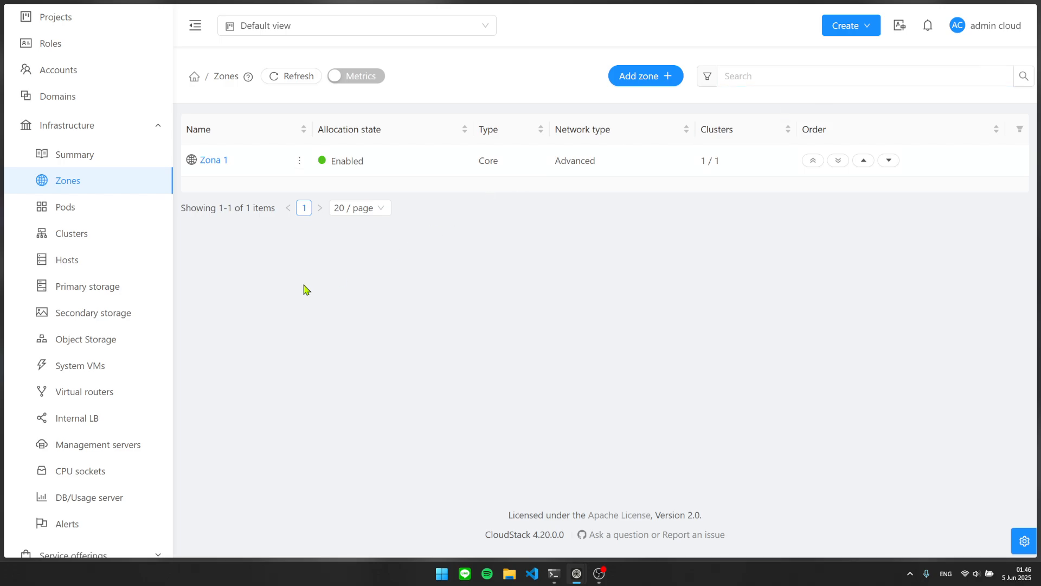
Show Guest Networks and point out Server Dimas at 10.10.0.0/16 on vlan://492.
{"action": "key", "text": "alt+Tab"}
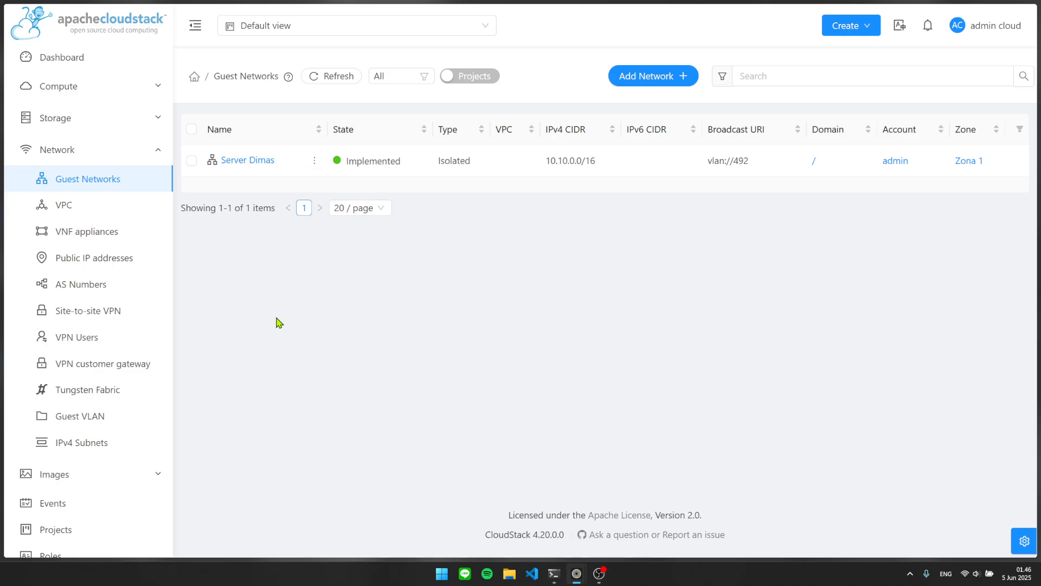
{"action": "left_click", "coordinate": [160, 155]}
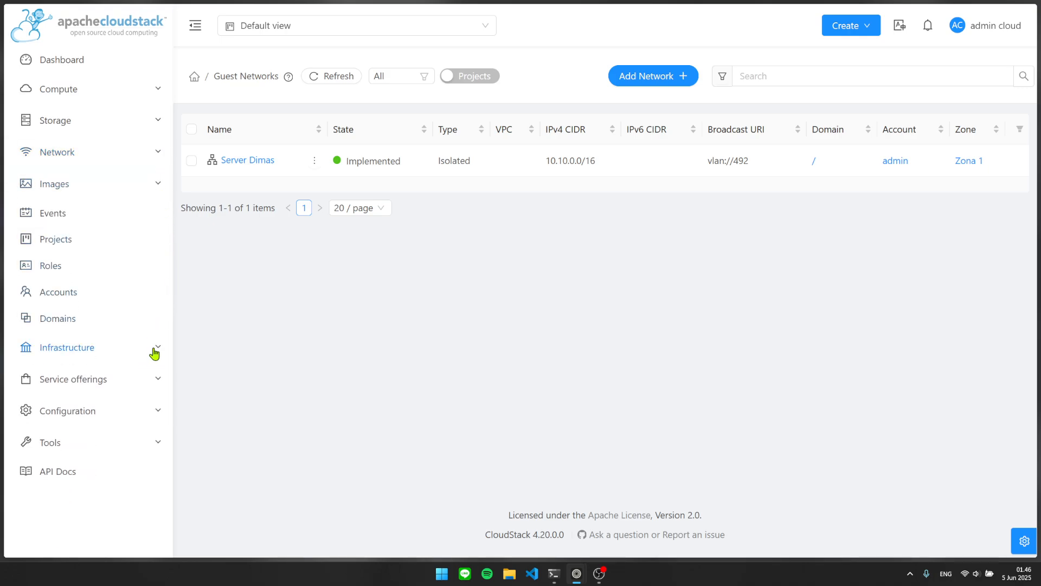
{"action": "left_click", "coordinate": [151, 155]}
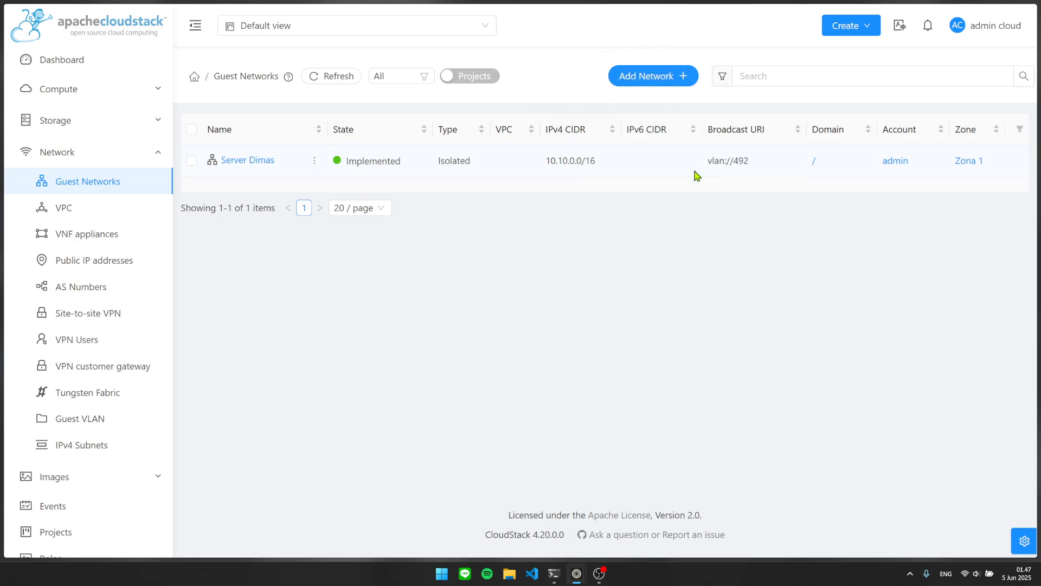
{"action": "left_click_drag", "start_coordinate": [1002, 175], "coordinate": [205, 161]}
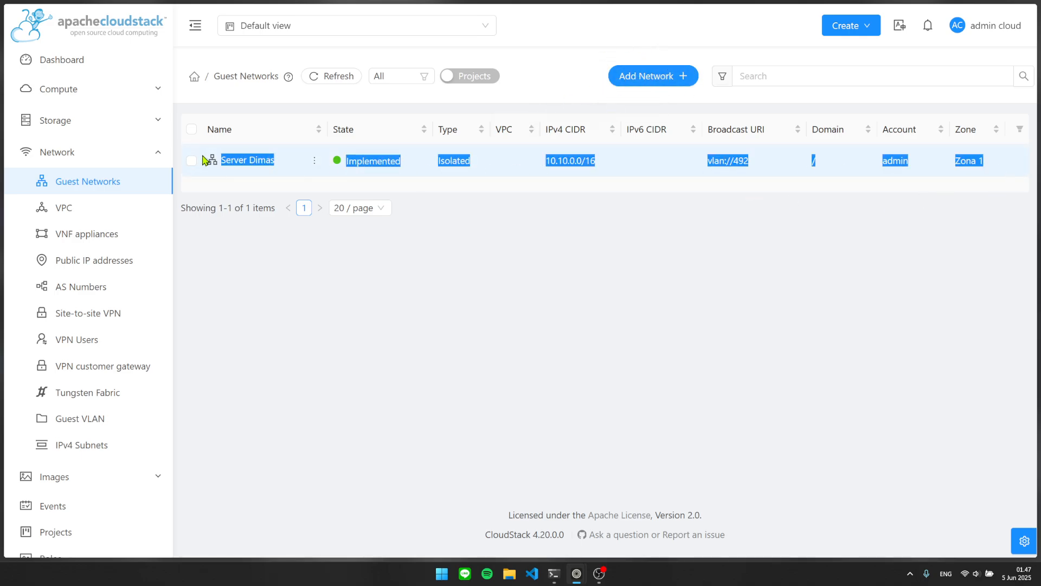
{"action": "left_click", "coordinate": [582, 232]}
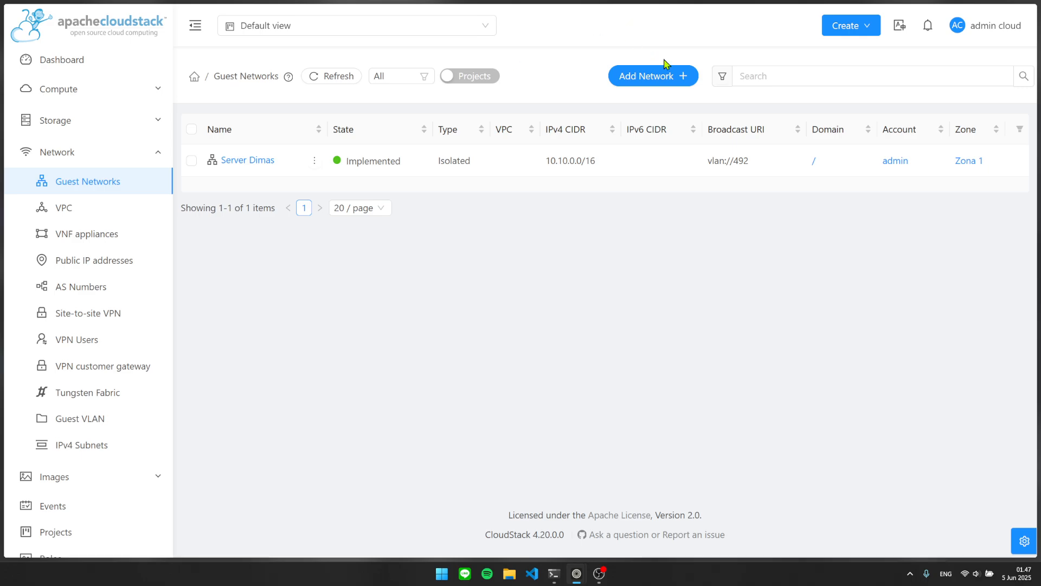
Open Add Network, compare Shared and Isolated fields, and settle on the Isolated form.
{"action": "left_click", "coordinate": [623, 76]}
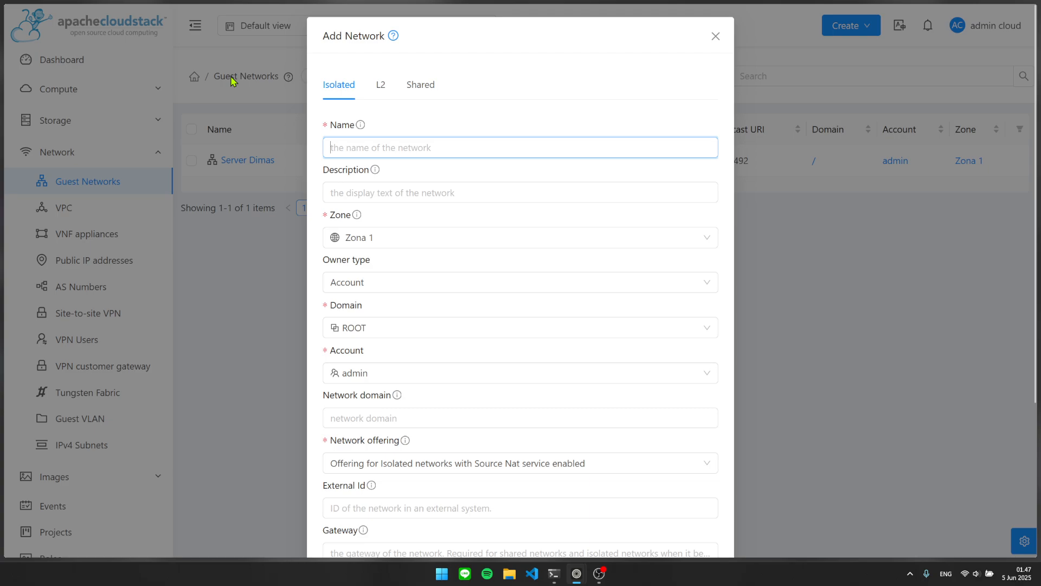
{"action": "left_click", "coordinate": [422, 96]}
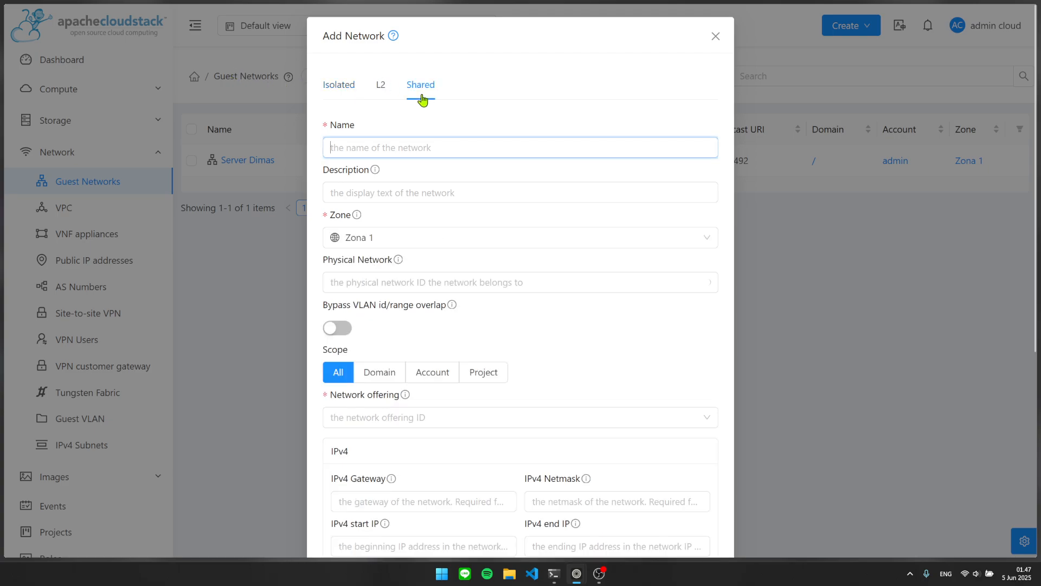
{"action": "left_click", "coordinate": [339, 93]}
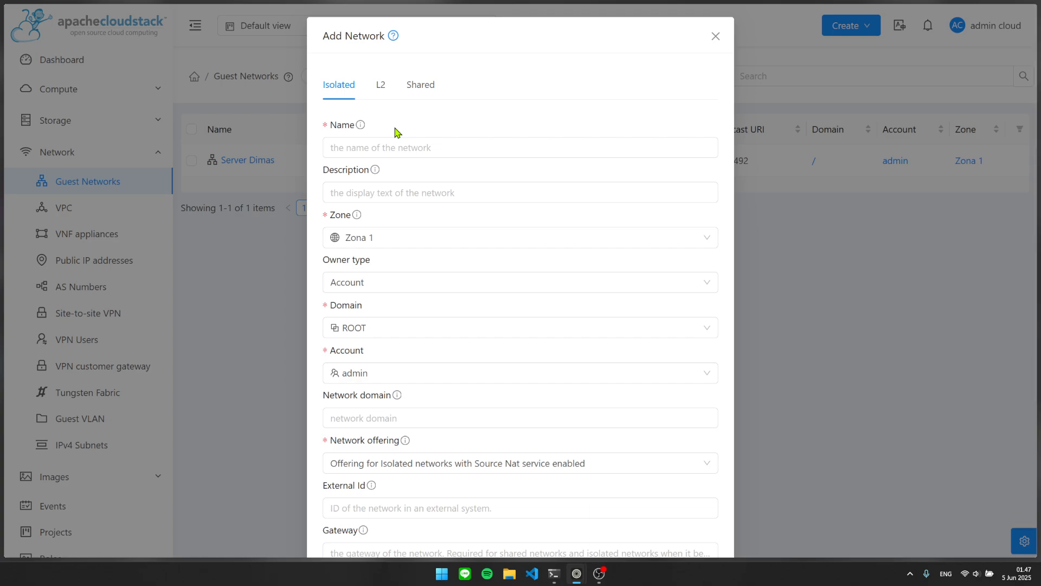
{"action": "left_click", "coordinate": [415, 90]}
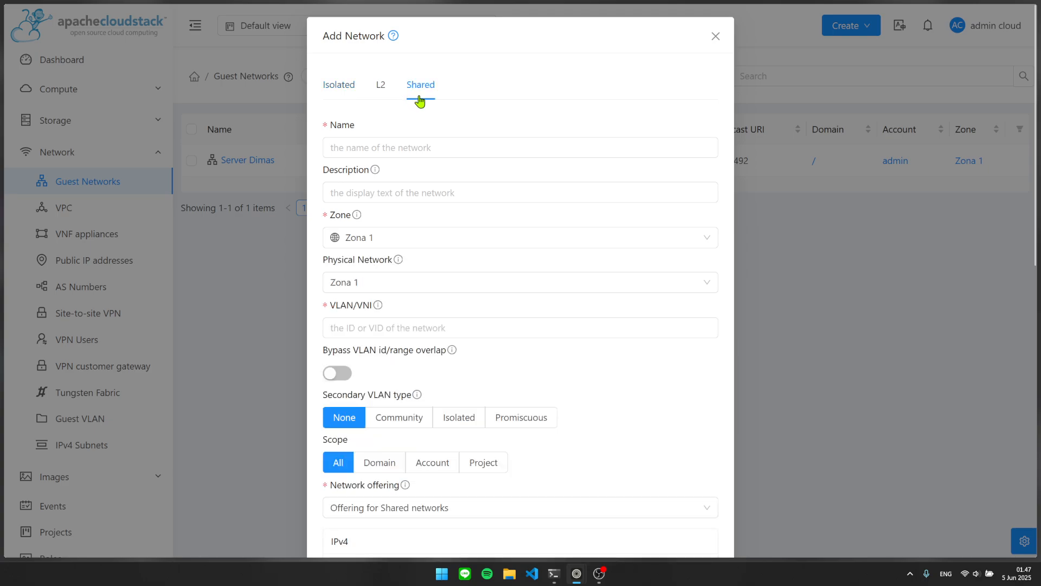
{"action": "left_click", "coordinate": [370, 156]}
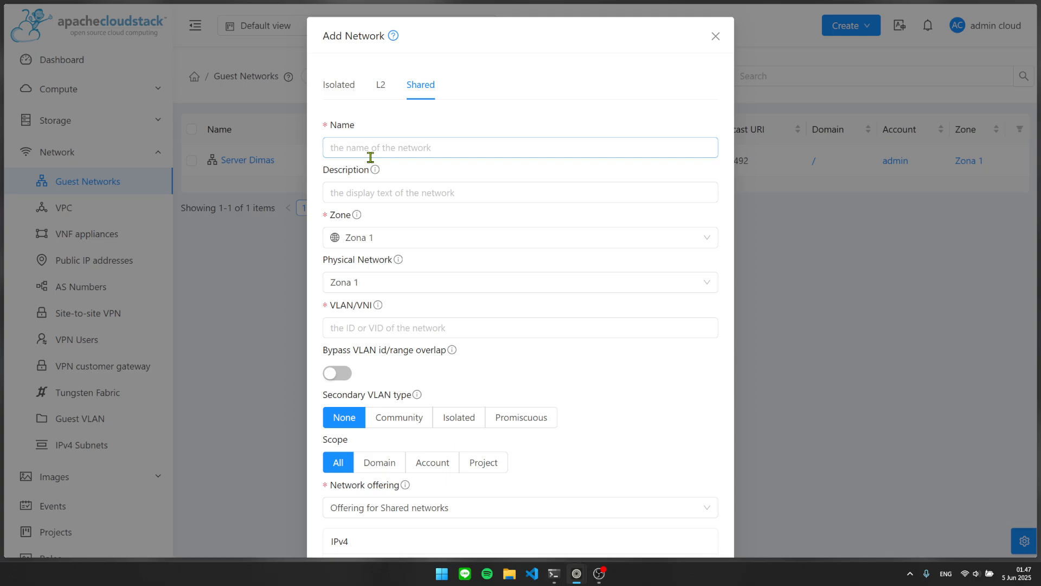
{"action": "left_click", "coordinate": [335, 93]}
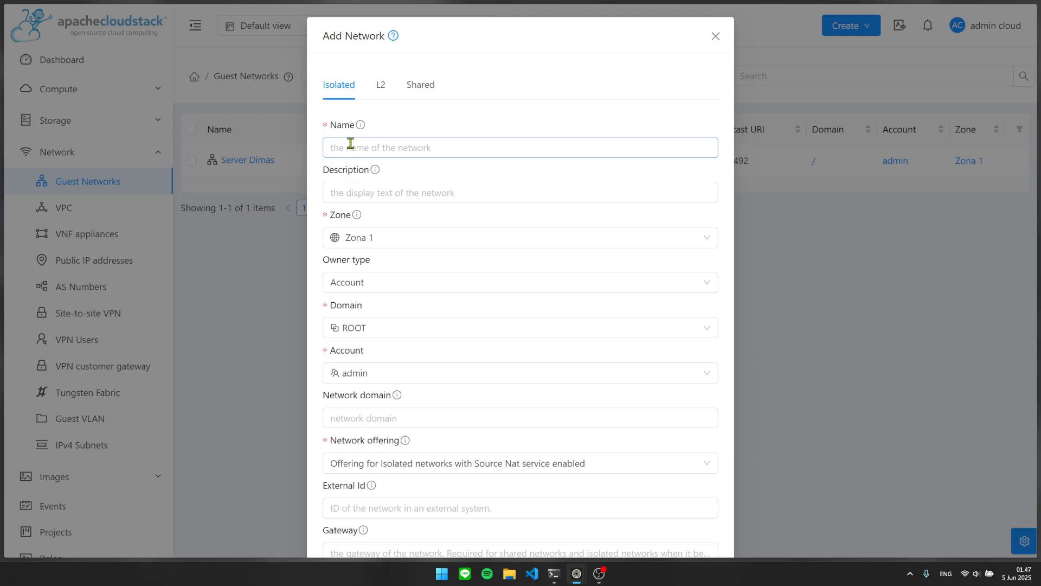
{"action": "left_click", "coordinate": [415, 91]}
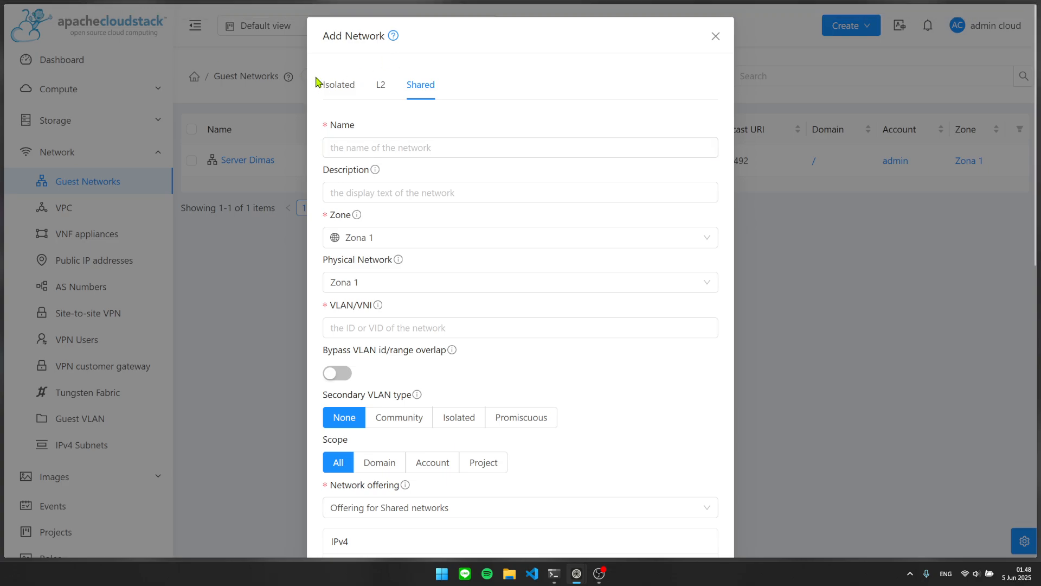
{"action": "left_click", "coordinate": [340, 85]}
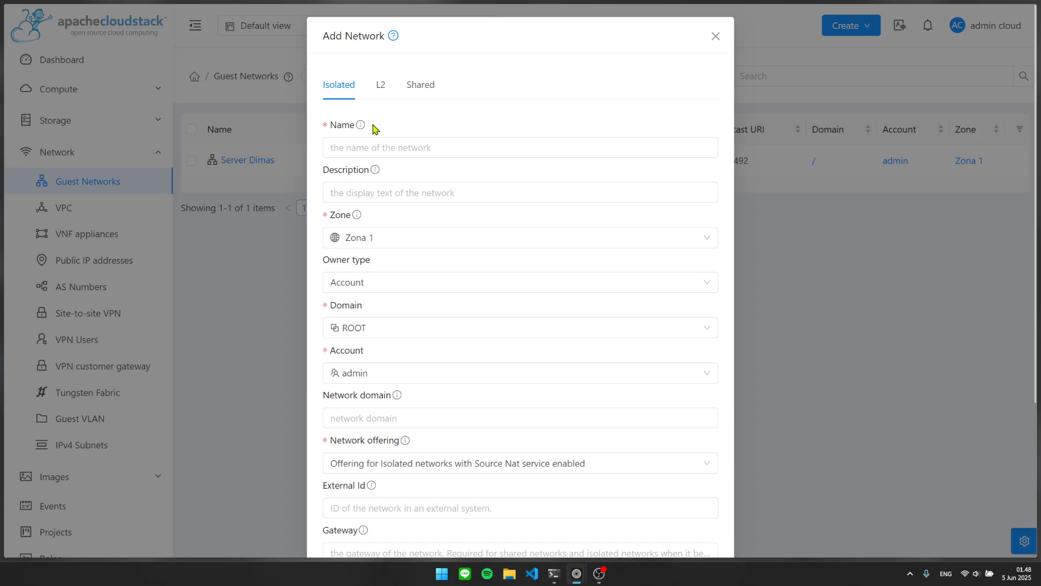
{"action": "left_click", "coordinate": [429, 146]}
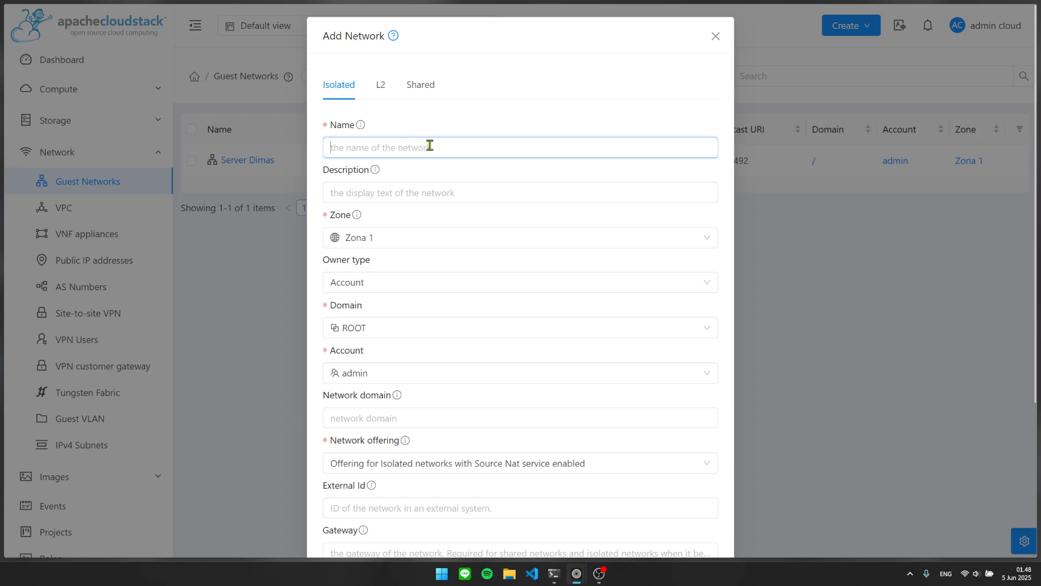
Name the network DTE and choose the Source NAT isolated network offering.
{"action": "type", "text": "DTE"}
{"action": "scroll", "coordinate": [429, 257], "scroll_direction": "down", "scroll_amount": 3}
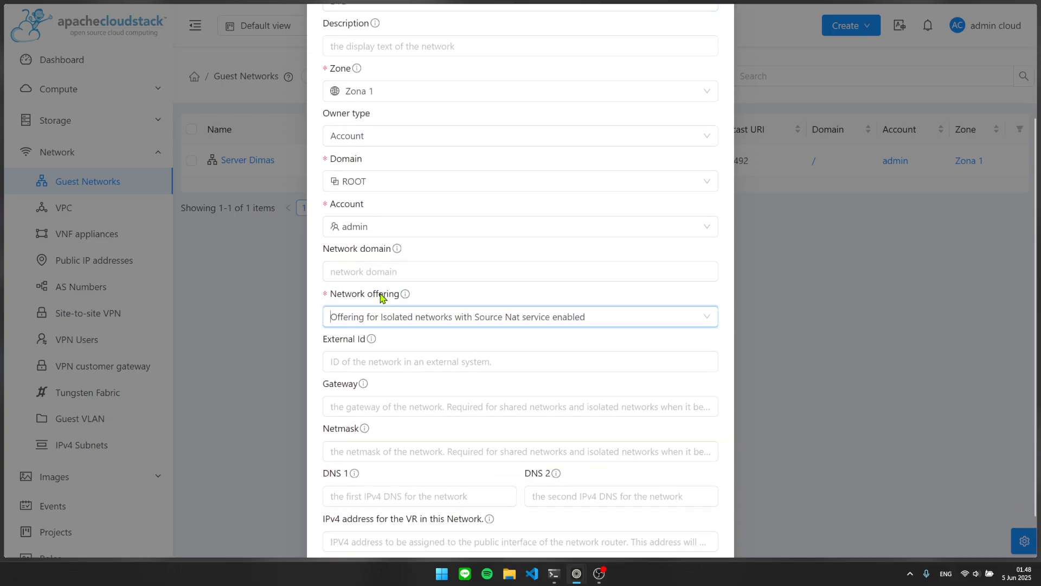
{"action": "left_click", "coordinate": [409, 318]}
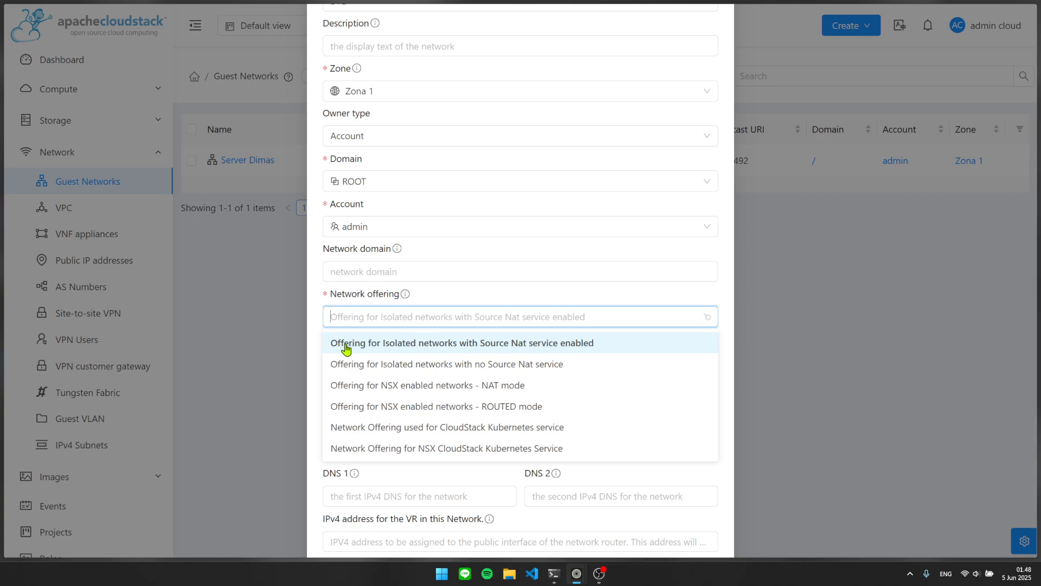
{"action": "left_click", "coordinate": [540, 343]}
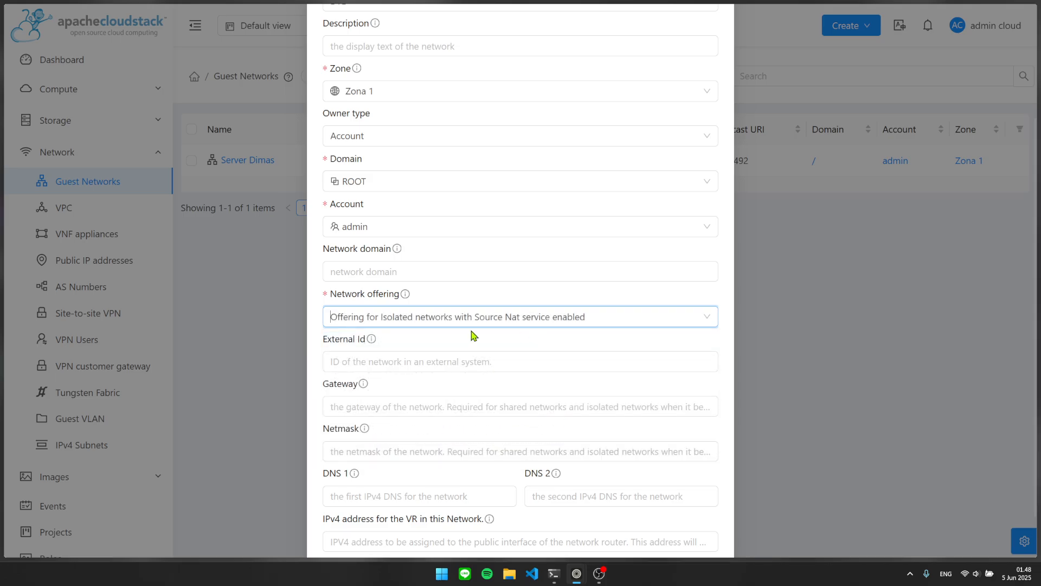
{"action": "left_click", "coordinate": [405, 315]}
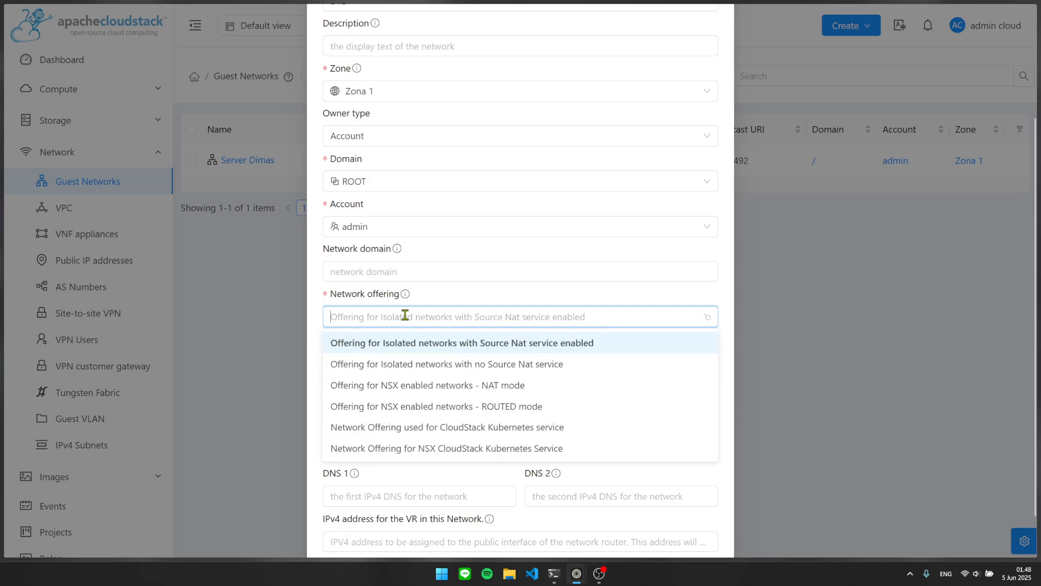
{"action": "left_click", "coordinate": [443, 309]}
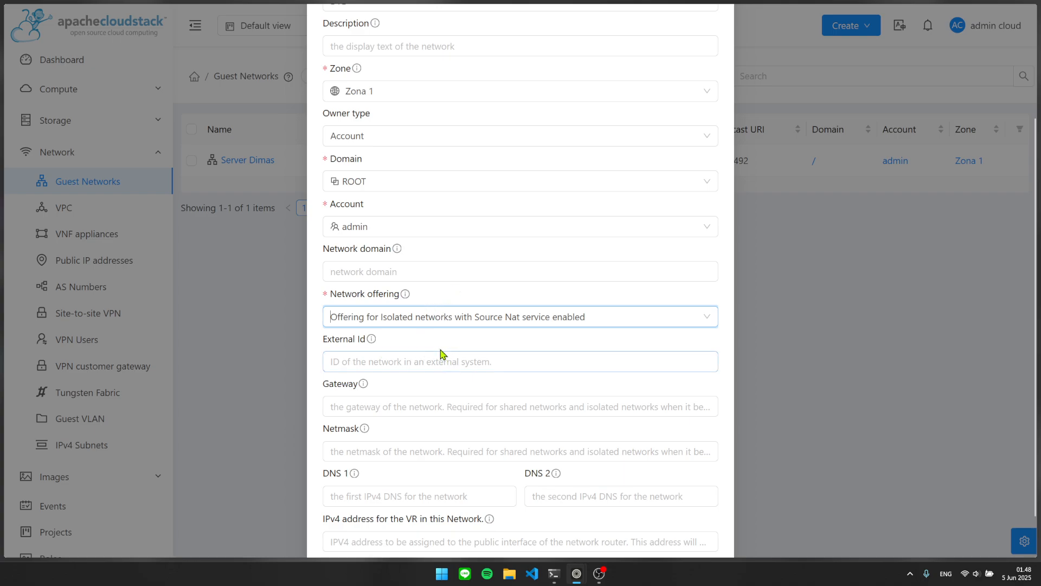
Enter gateway 10.10.200.1, netmask 255.255.0.0 and DNS 1 1.1.1.1.
{"action": "scroll", "coordinate": [448, 345], "scroll_direction": "down", "scroll_amount": 2}
{"action": "left_click", "coordinate": [518, 355]}
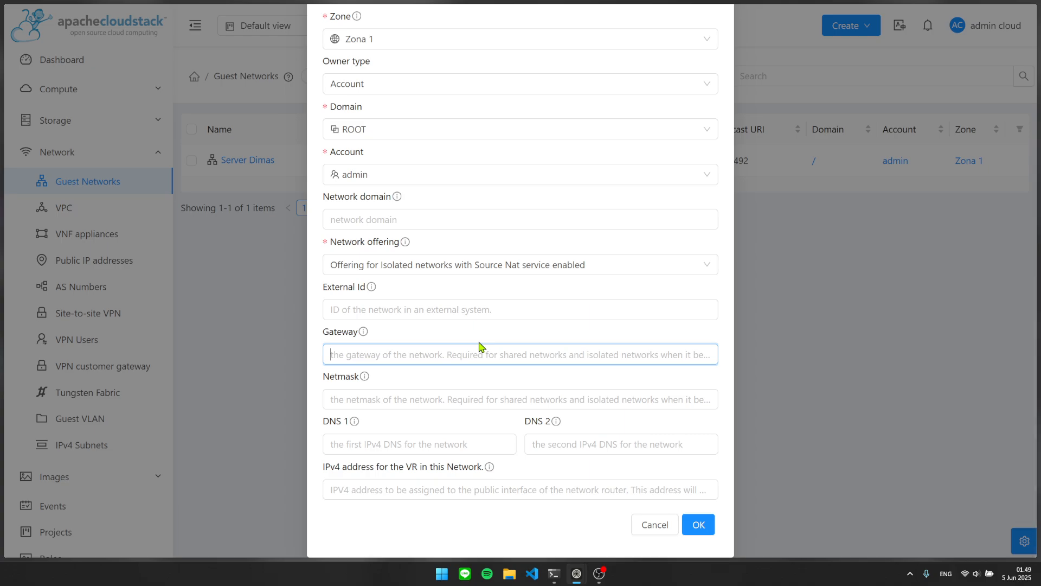
{"action": "type", "text": "10.10.200.1"}
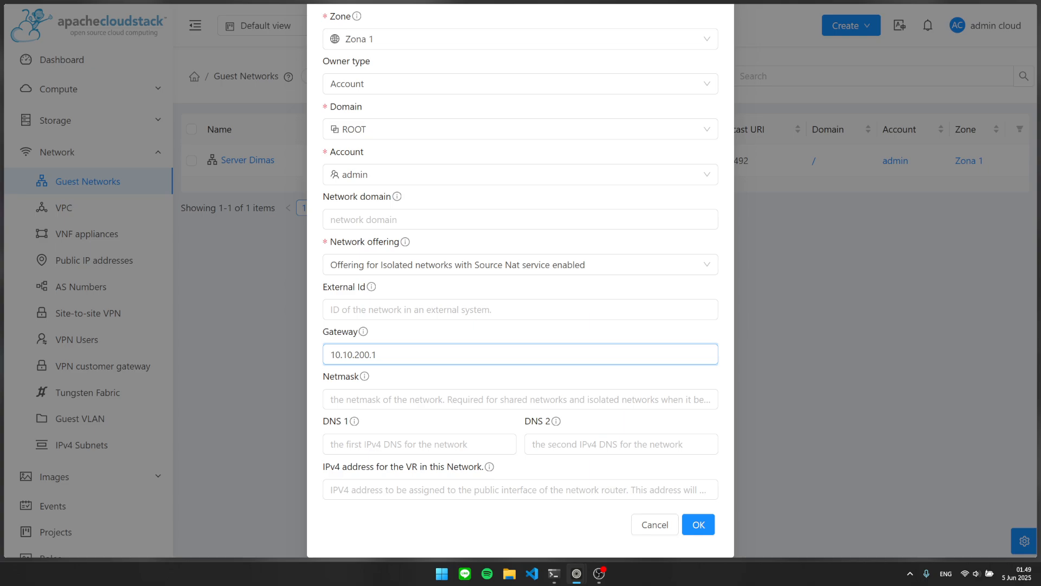
{"action": "key", "text": "Tab"}
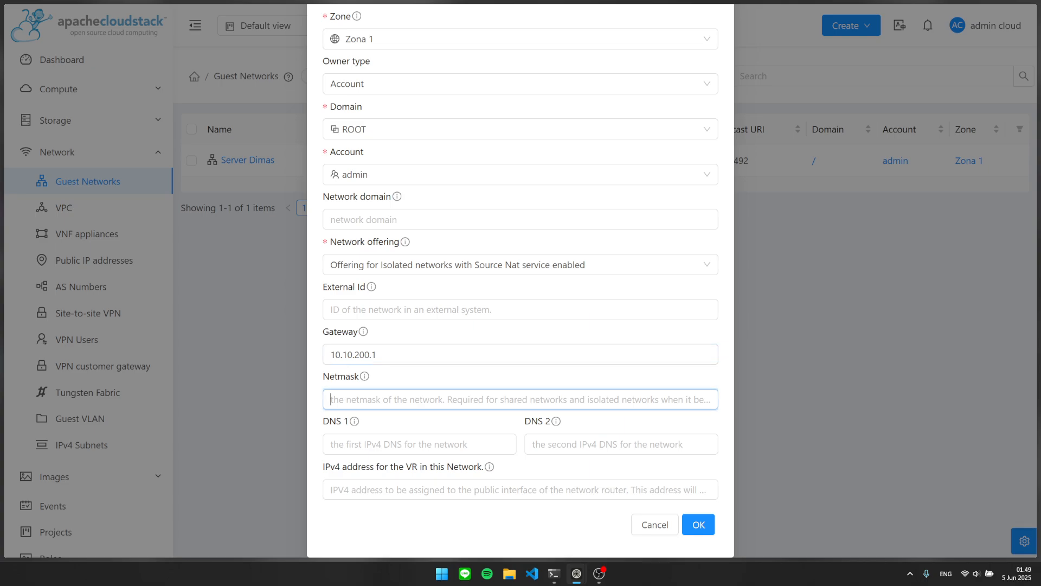
{"action": "type", "text": "255.255.0.0"}
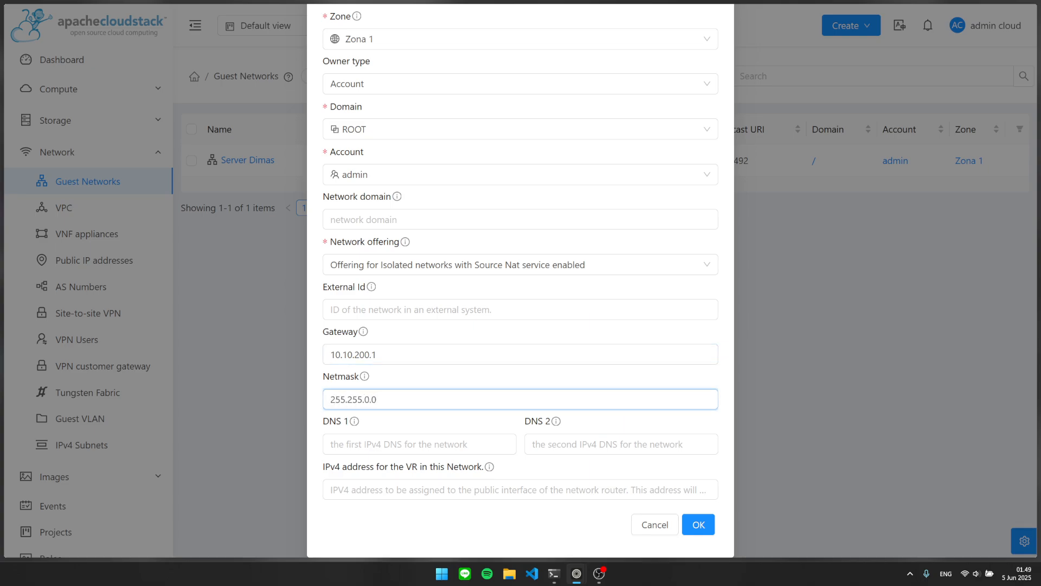
{"action": "key", "text": "Tab"}
{"action": "type", "text": "1.1."}
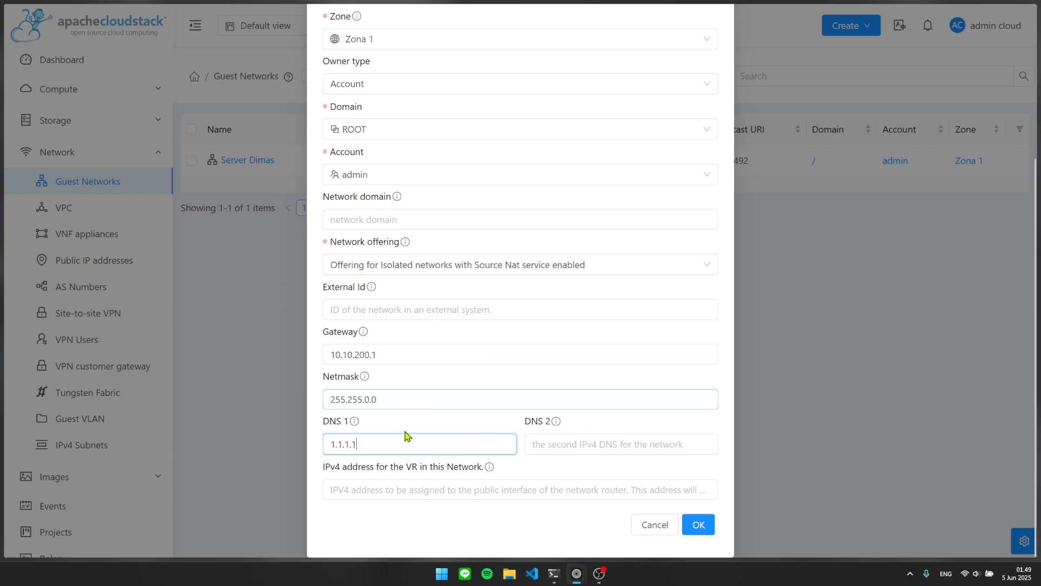
Leave the VR IPv4 address empty and submit the new network.
{"action": "left_click_drag", "start_coordinate": [321, 474], "coordinate": [490, 472]}
{"action": "left_click", "coordinate": [548, 471]}
{"action": "left_click", "coordinate": [467, 493]}
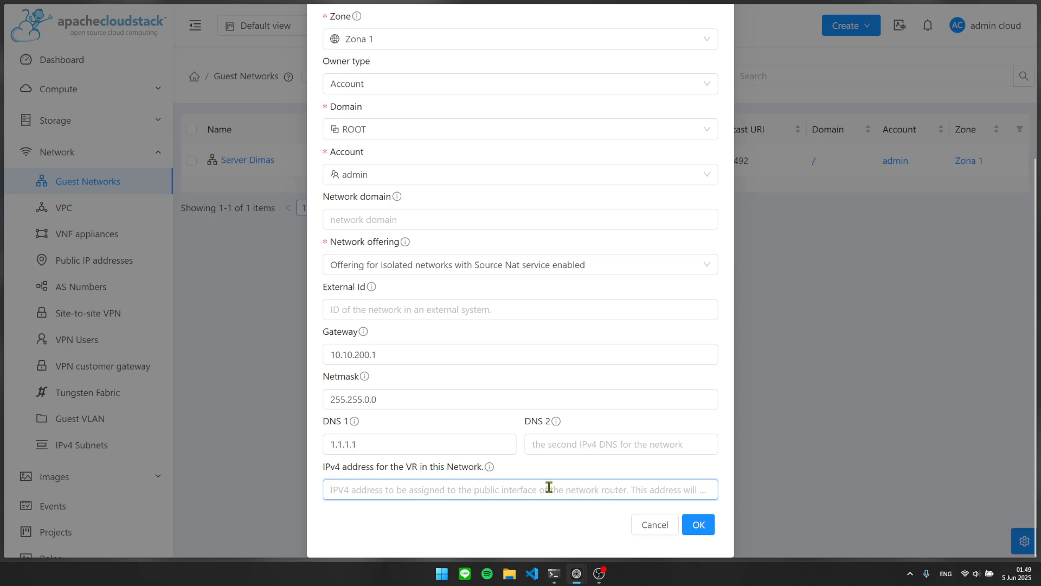
{"action": "mouse_move", "coordinate": [492, 472]}
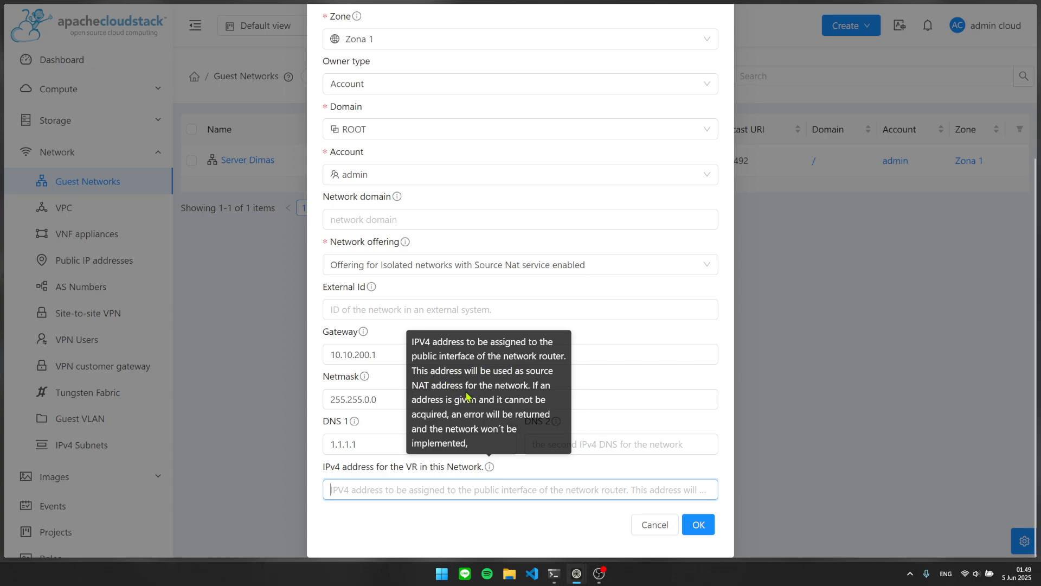
{"action": "left_click_drag", "start_coordinate": [414, 470], "coordinate": [321, 471]}
{"action": "left_click", "coordinate": [409, 467]}
{"action": "left_click", "coordinate": [323, 469]}
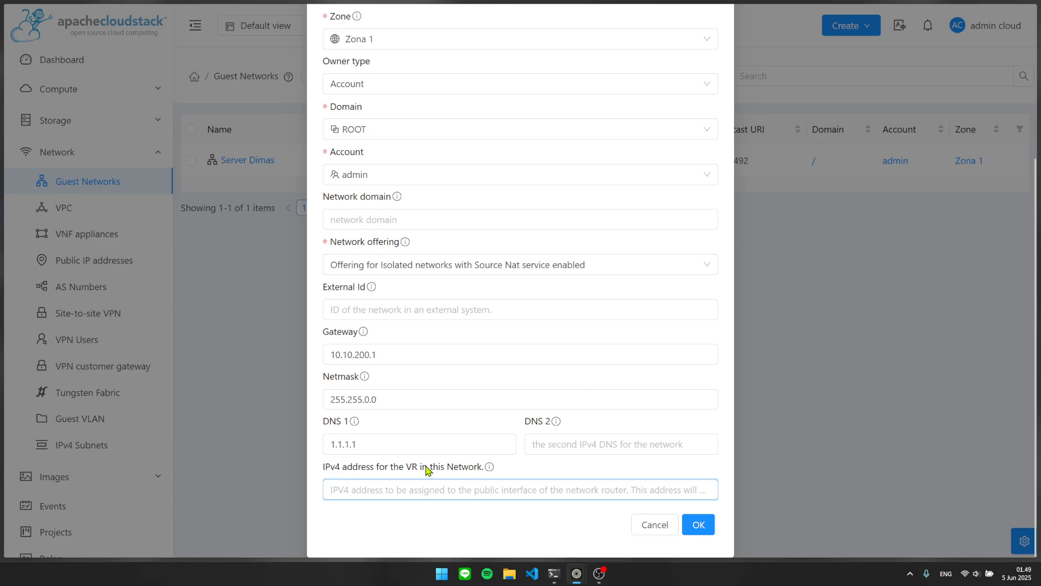
{"action": "left_click_drag", "start_coordinate": [422, 468], "coordinate": [368, 469]}
{"action": "left_click", "coordinate": [368, 469]}
{"action": "left_click", "coordinate": [688, 524]}
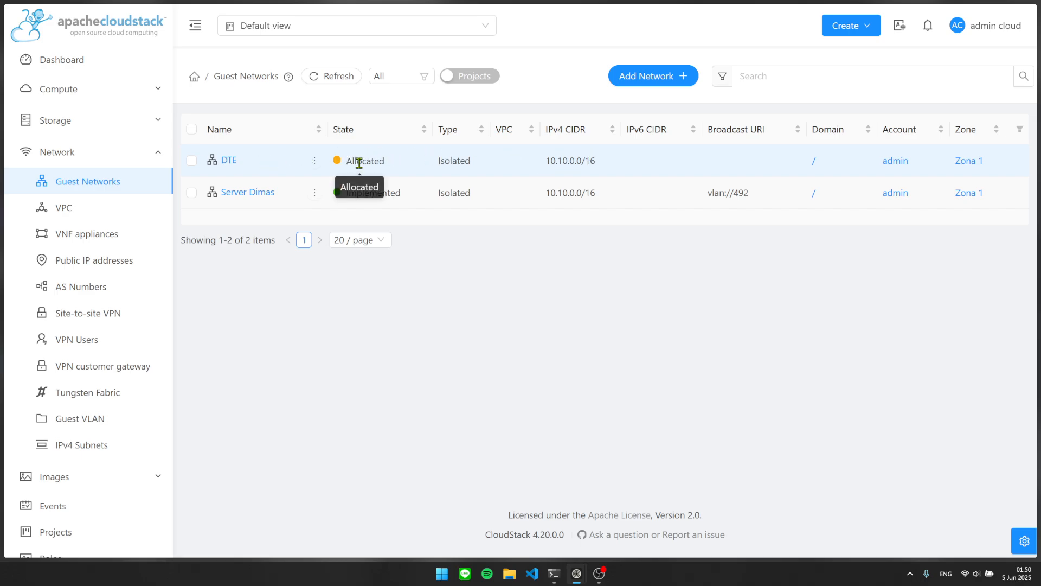
Delete the DTE network and confirm the deletion.
{"action": "mouse_move", "coordinate": [315, 161]}
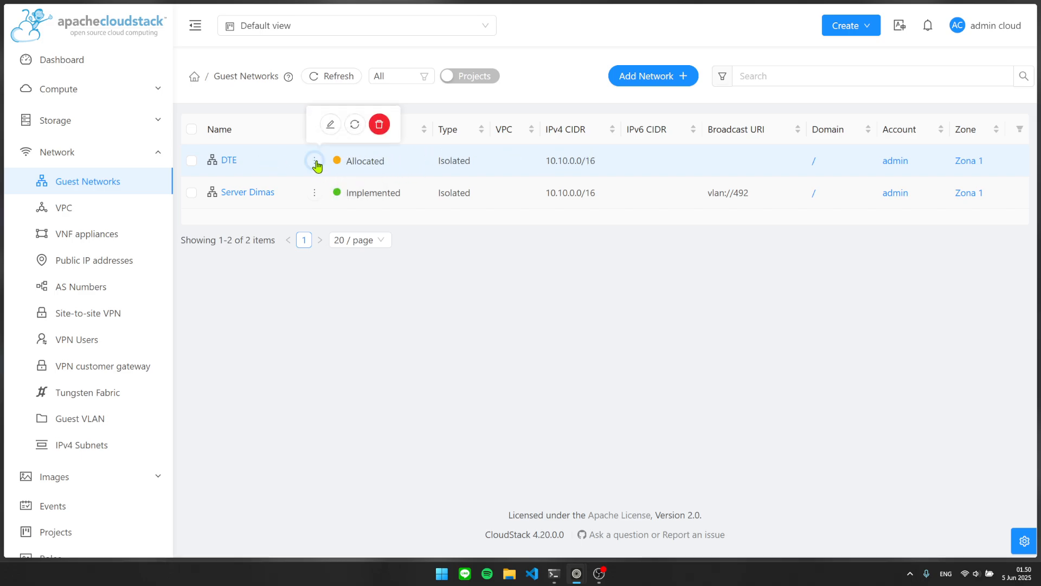
{"action": "left_click", "coordinate": [379, 124]}
{"action": "left_click", "coordinate": [624, 317]}
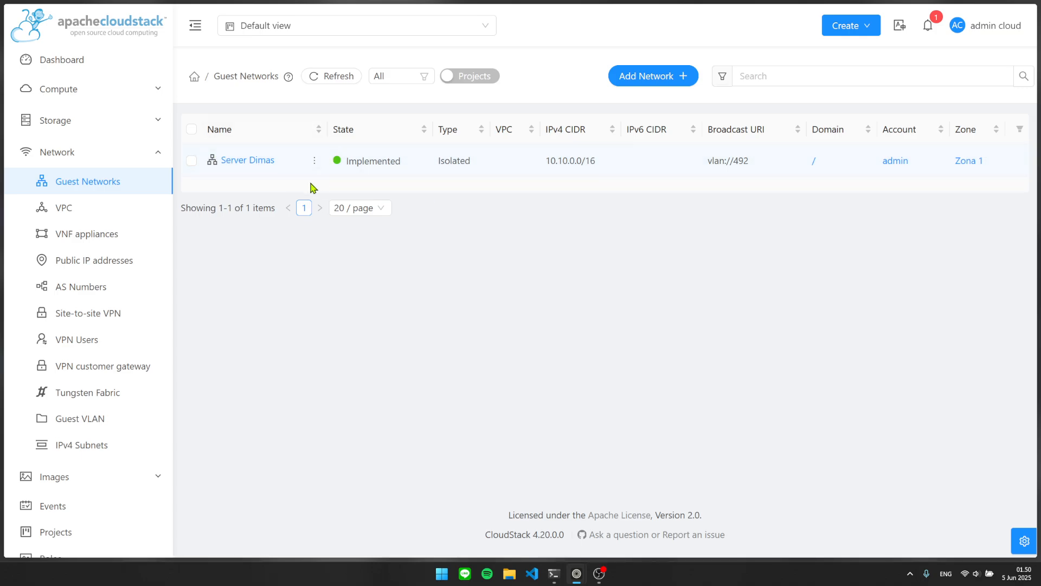
Point out Server Dimas's CIDR 10.10.0.0/16 and VLAN 492 broadcast URI.
{"action": "left_click_drag", "start_coordinate": [608, 157], "coordinate": [540, 159]}
{"action": "left_click", "coordinate": [560, 171]}
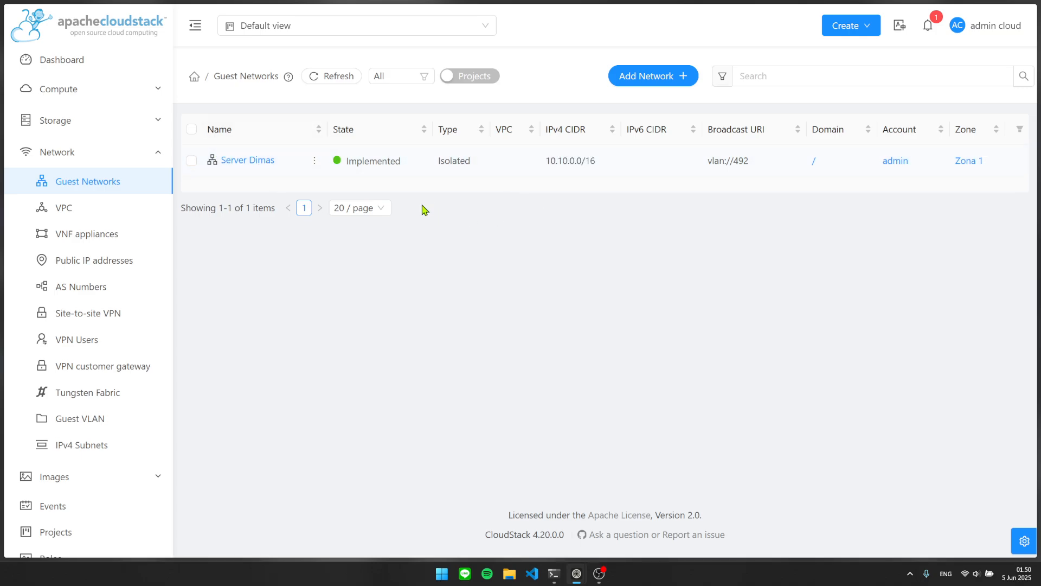
{"action": "left_click_drag", "start_coordinate": [749, 161], "coordinate": [733, 158]}
{"action": "left_click", "coordinate": [769, 170]}
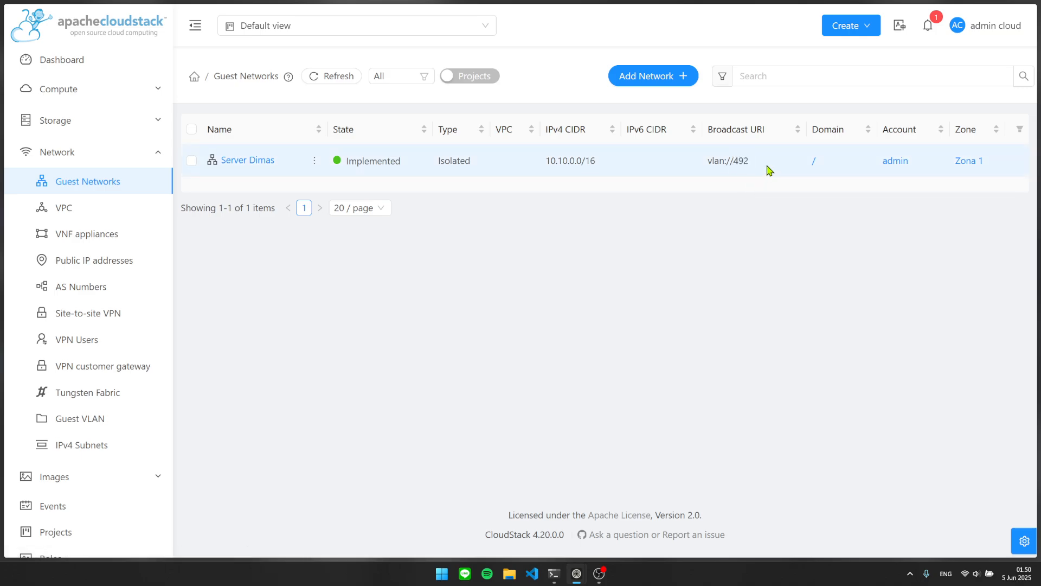
Open the Server Dimas network details and scroll through them.
{"action": "left_click", "coordinate": [247, 161]}
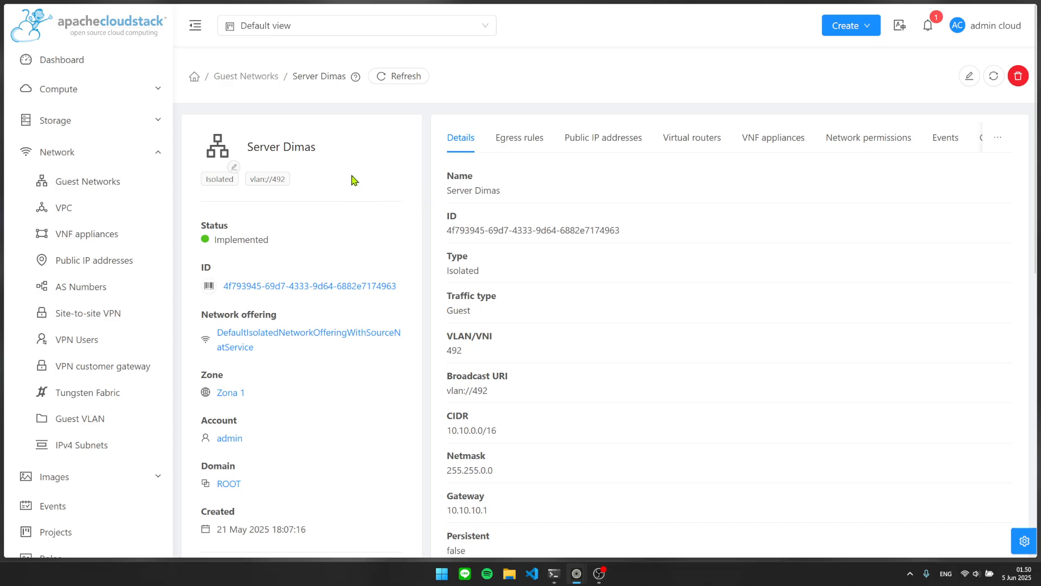
{"action": "scroll", "coordinate": [86, 315], "scroll_direction": "down", "scroll_amount": 5}
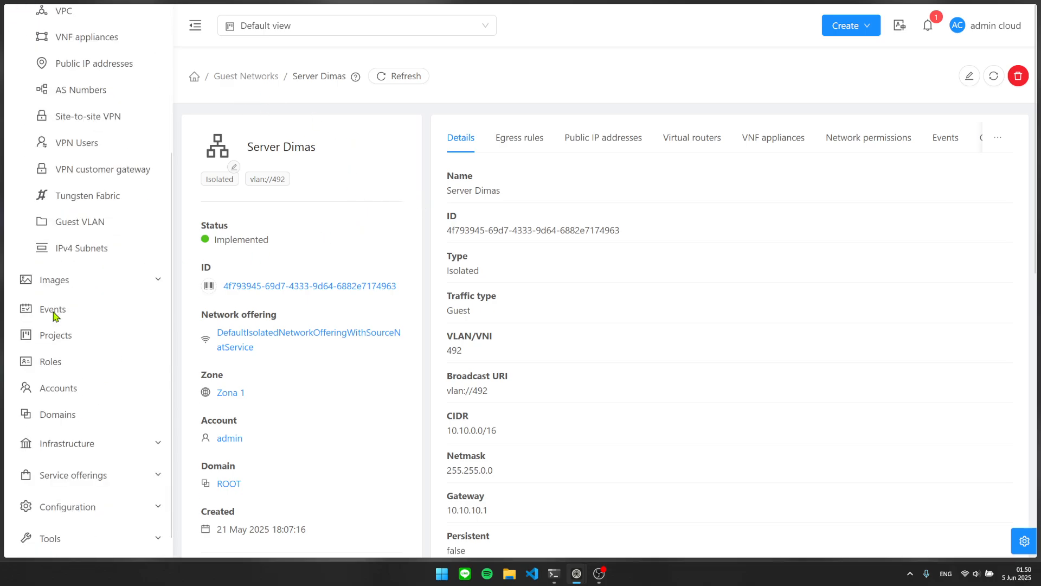
{"action": "left_click", "coordinate": [109, 413]}
{"action": "scroll", "coordinate": [104, 416], "scroll_direction": "down", "scroll_amount": 3}
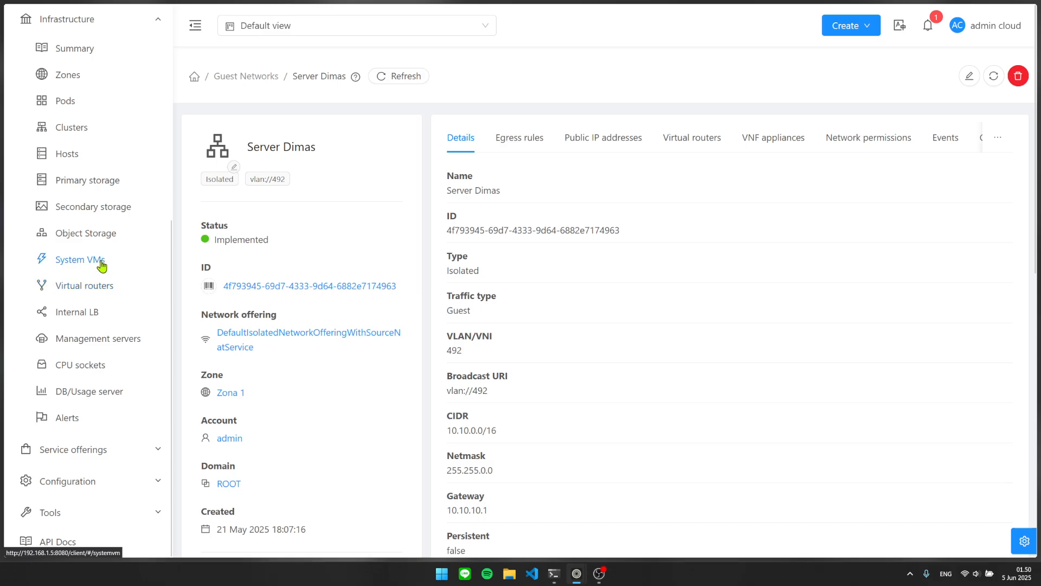
List the virtual routers and point out r-65-VM with IP 192.168.1.101.
{"action": "left_click", "coordinate": [103, 262]}
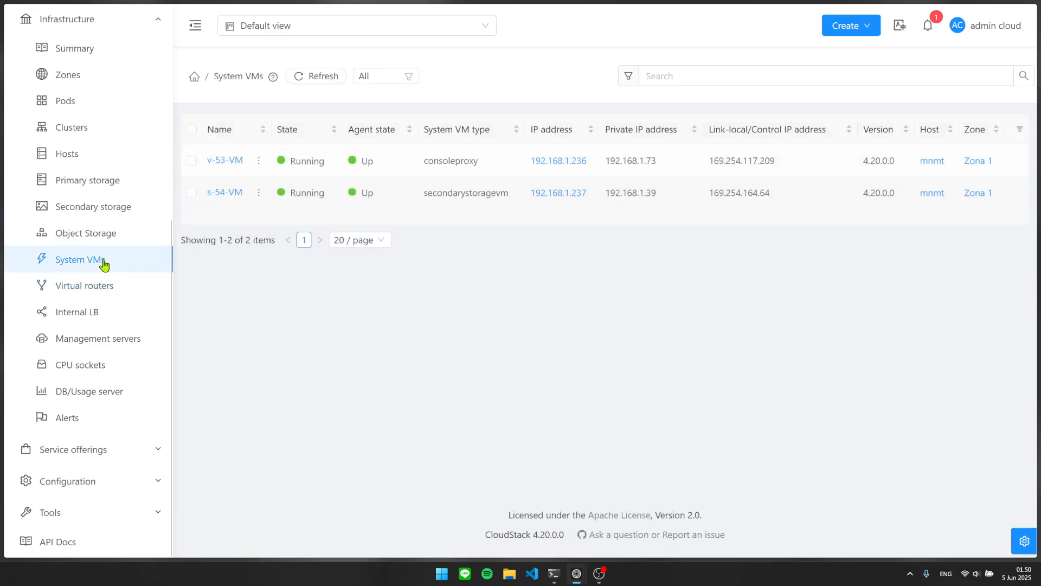
{"action": "left_click", "coordinate": [125, 297]}
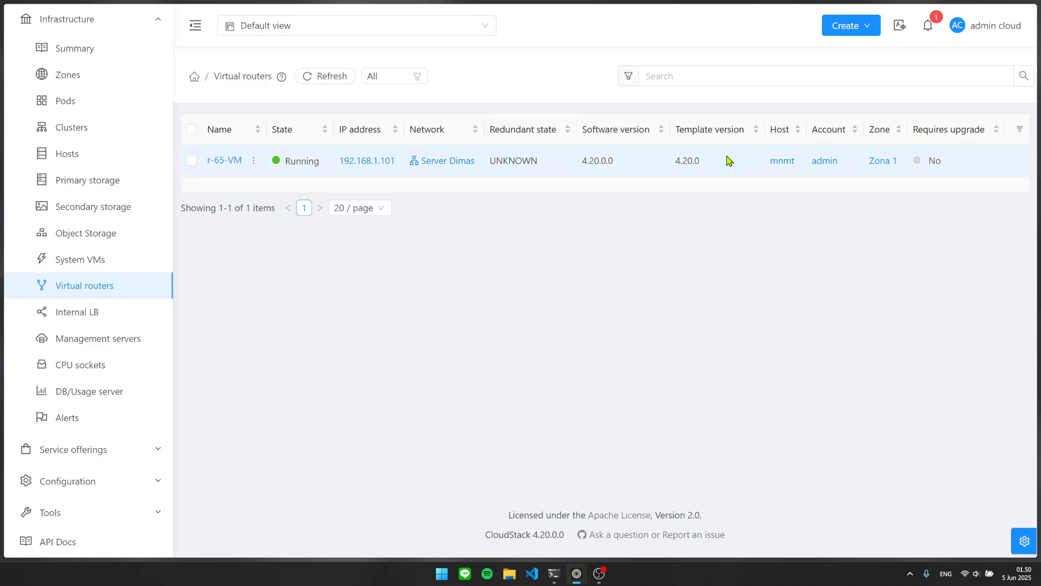
{"action": "left_click_drag", "start_coordinate": [730, 161], "coordinate": [208, 161]}
{"action": "left_click", "coordinate": [406, 177]}
{"action": "left_click_drag", "start_coordinate": [397, 161], "coordinate": [340, 157]}
{"action": "left_click", "coordinate": [432, 114]}
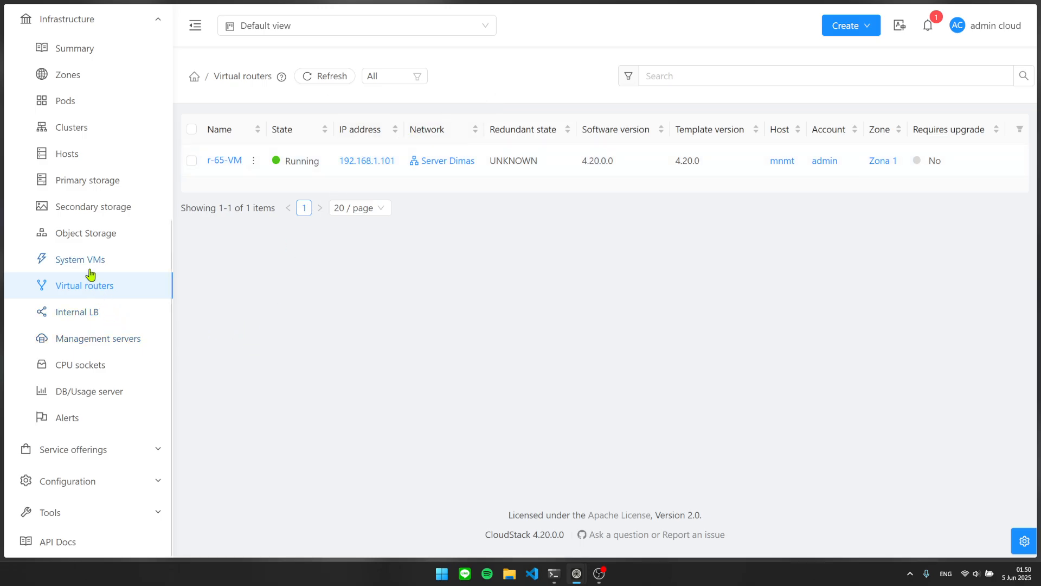
{"action": "scroll", "coordinate": [91, 275], "scroll_direction": "up", "scroll_amount": 5}
{"action": "scroll", "coordinate": [92, 404], "scroll_direction": "down", "scroll_amount": 2}
Return to System VMs, pointing out consoleproxy v-53-VM and secondarystoragevm s-54-VM.
{"action": "left_click", "coordinate": [102, 406]}
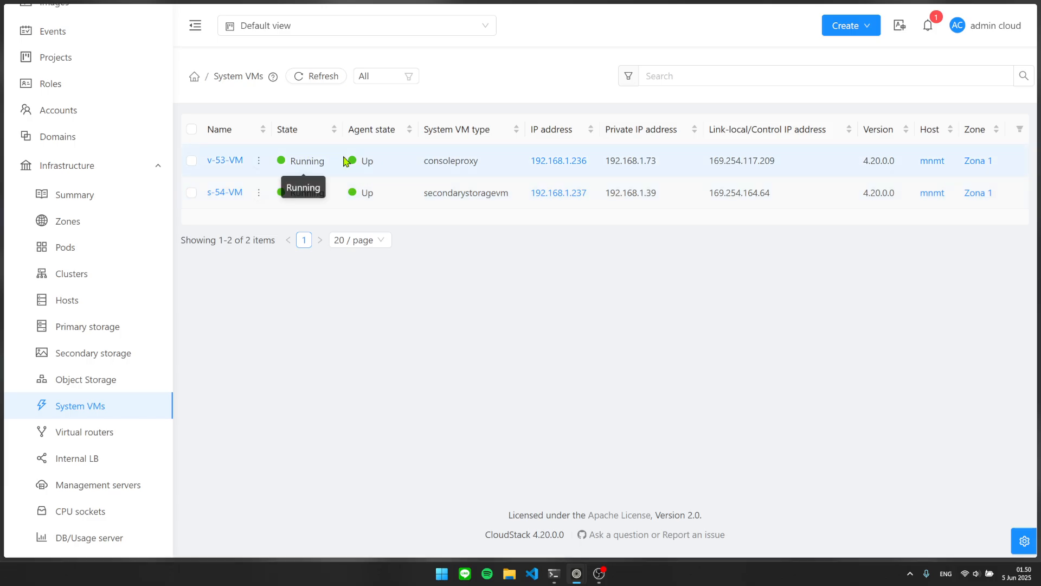
{"action": "double_click", "coordinate": [455, 160]}
{"action": "double_click", "coordinate": [487, 193]}
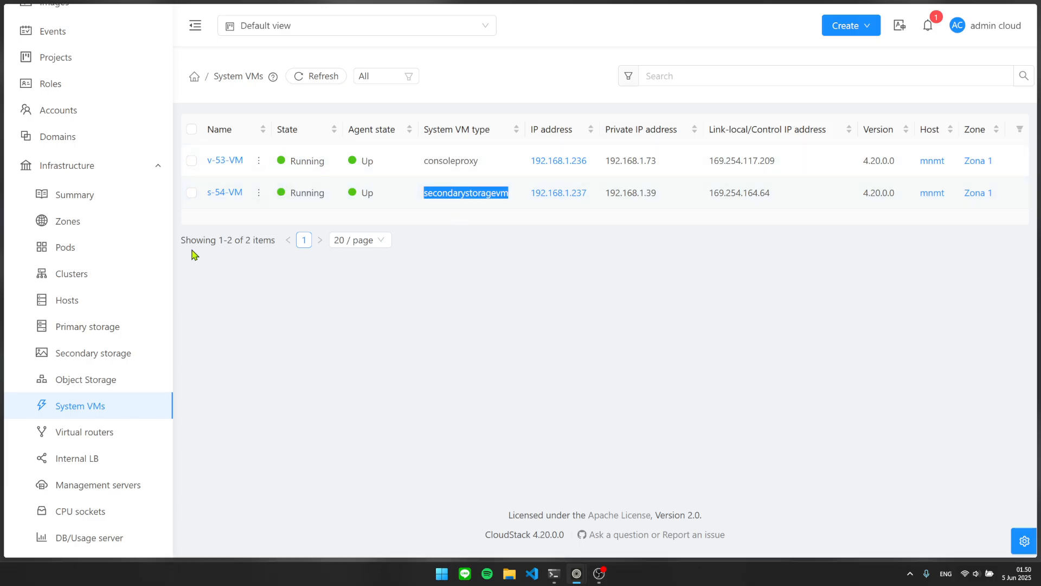
{"action": "scroll", "coordinate": [65, 275], "scroll_direction": "up", "scroll_amount": 5}
{"action": "scroll", "coordinate": [71, 271], "scroll_direction": "up", "scroll_amount": 1}
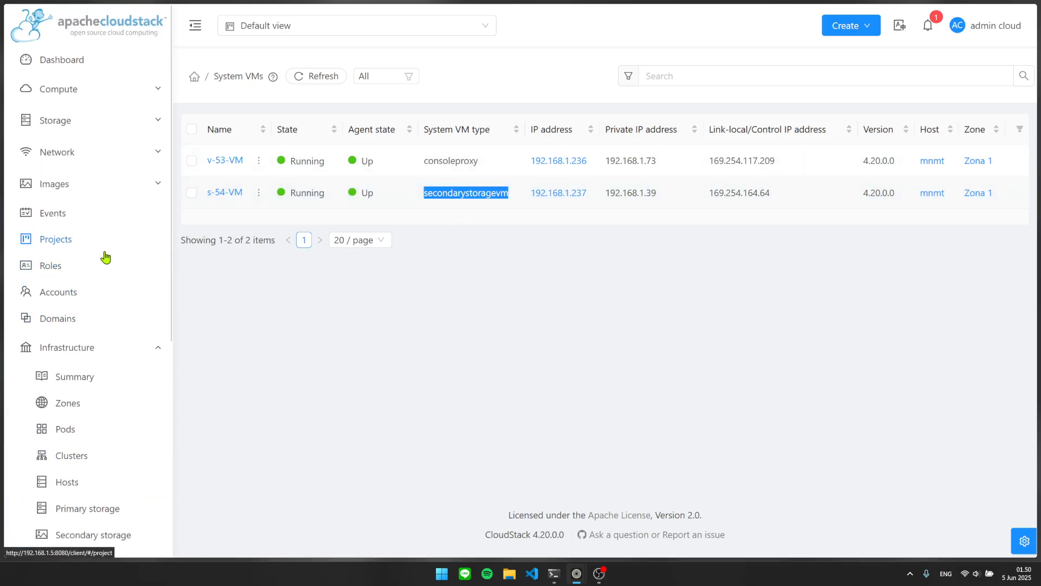
{"action": "left_click", "coordinate": [82, 153]}
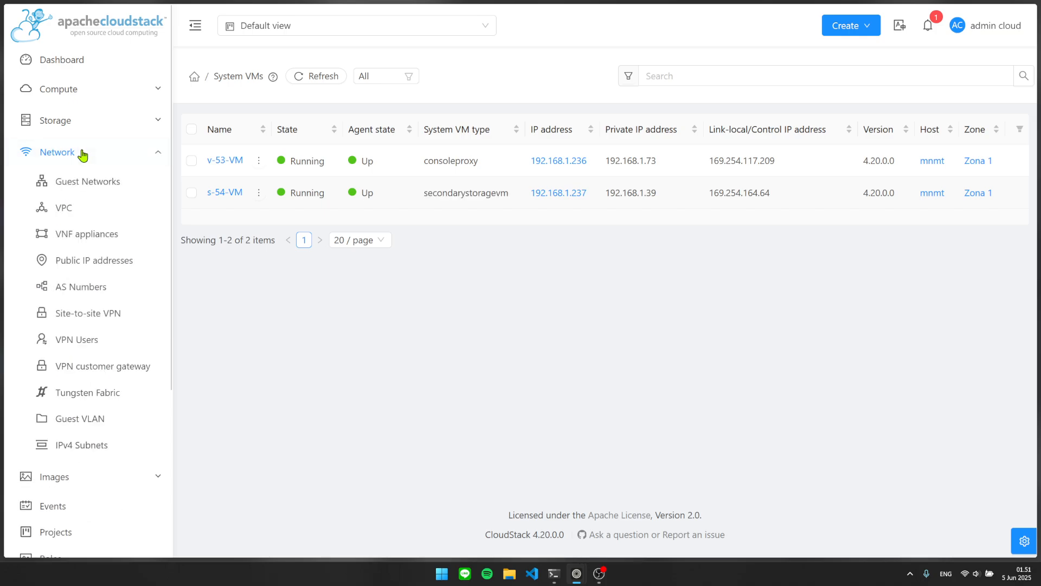
{"action": "left_click", "coordinate": [83, 181]}
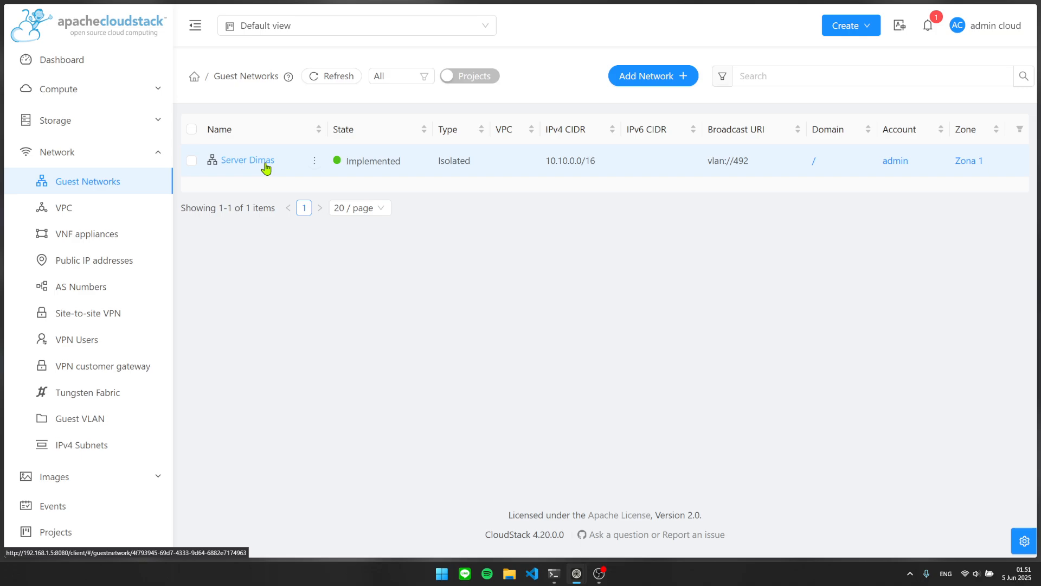
{"action": "left_click", "coordinate": [266, 164]}
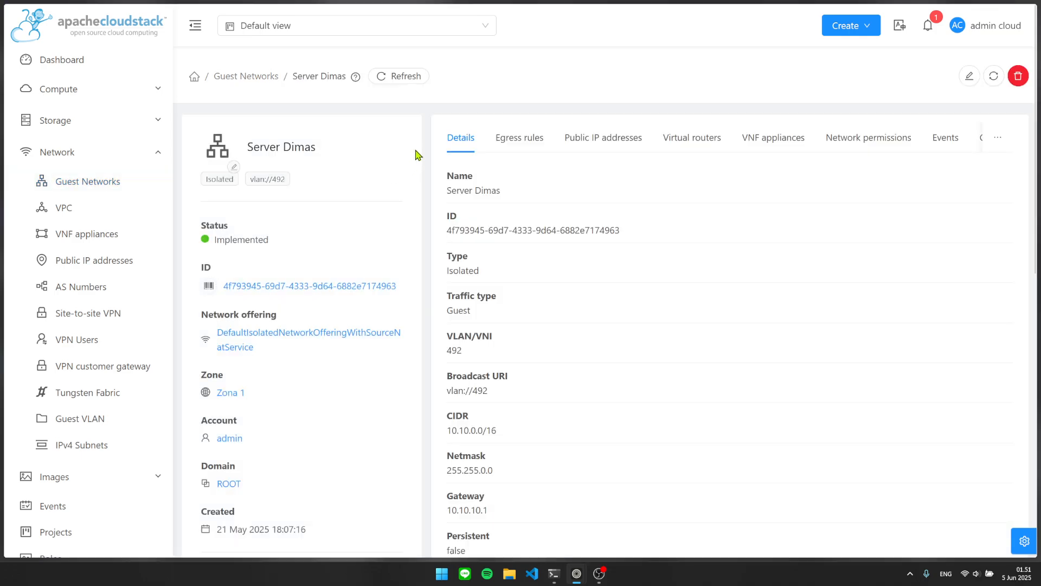
{"action": "scroll", "coordinate": [428, 173], "scroll_direction": "down", "scroll_amount": 5}
{"action": "scroll", "coordinate": [478, 239], "scroll_direction": "up", "scroll_amount": 5}
{"action": "left_click", "coordinate": [531, 140]}
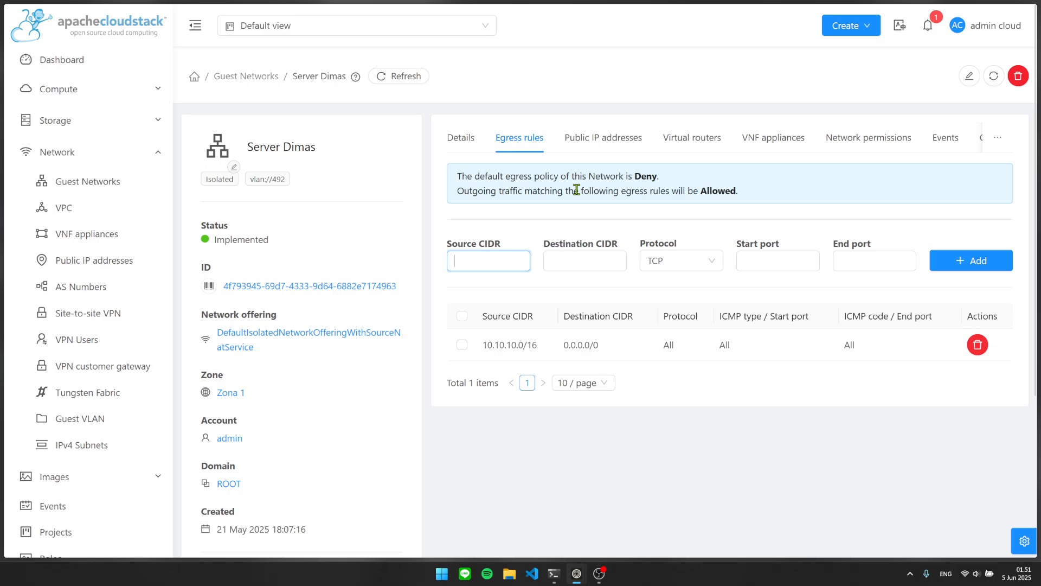
{"action": "left_click", "coordinate": [642, 222]}
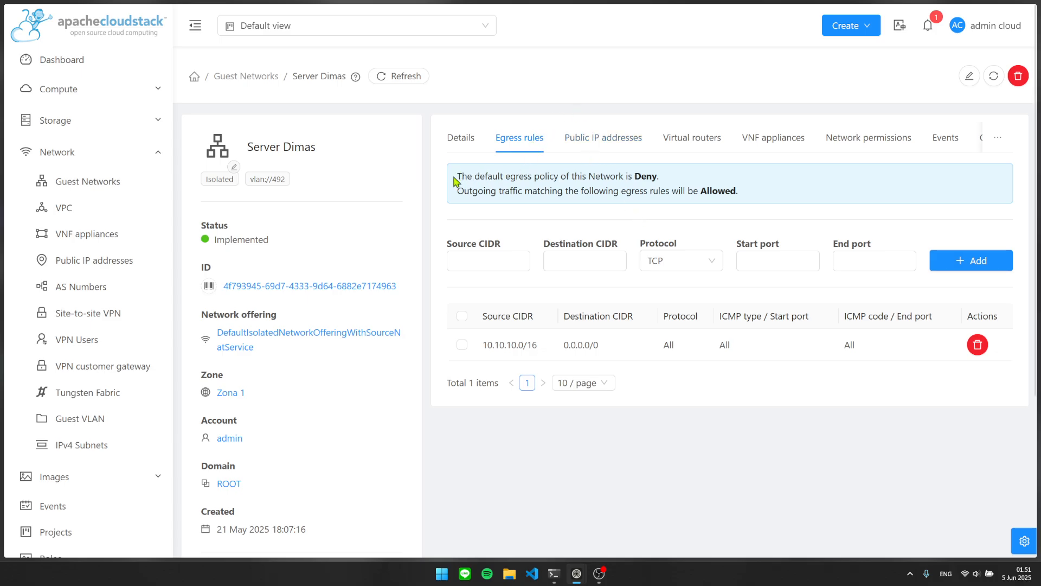
{"action": "left_click_drag", "start_coordinate": [455, 180], "coordinate": [601, 177]}
{"action": "left_click", "coordinate": [625, 205]}
{"action": "left_click_drag", "start_coordinate": [671, 182], "coordinate": [449, 179]}
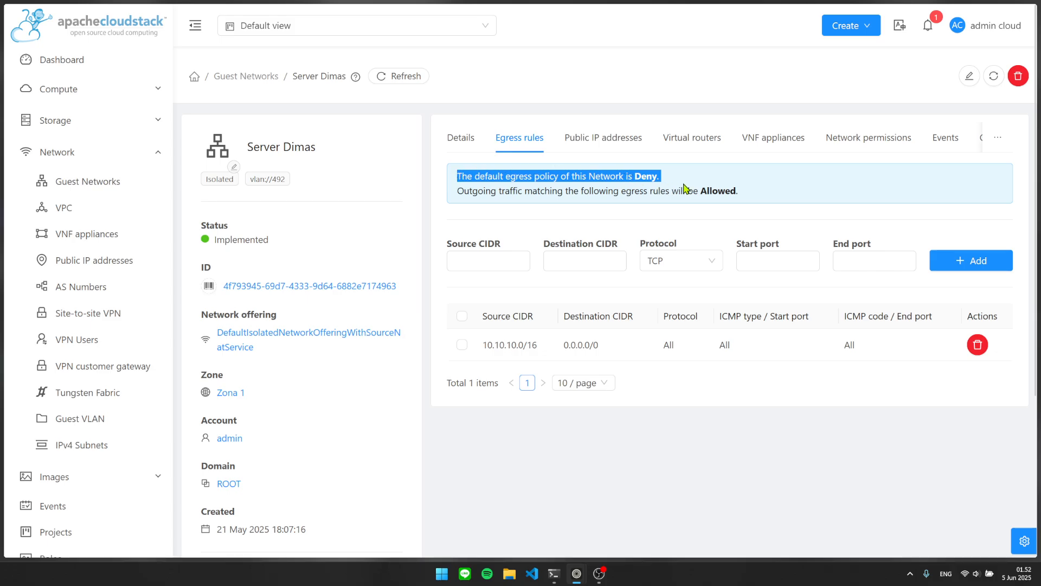
{"action": "left_click_drag", "start_coordinate": [320, 148], "coordinate": [243, 144]}
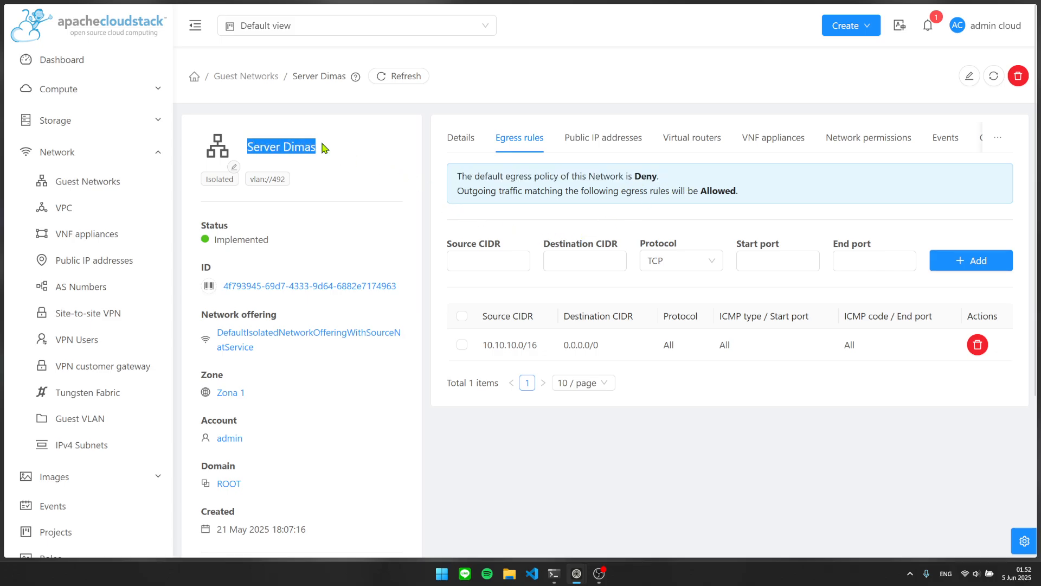
{"action": "left_click", "coordinate": [357, 153]}
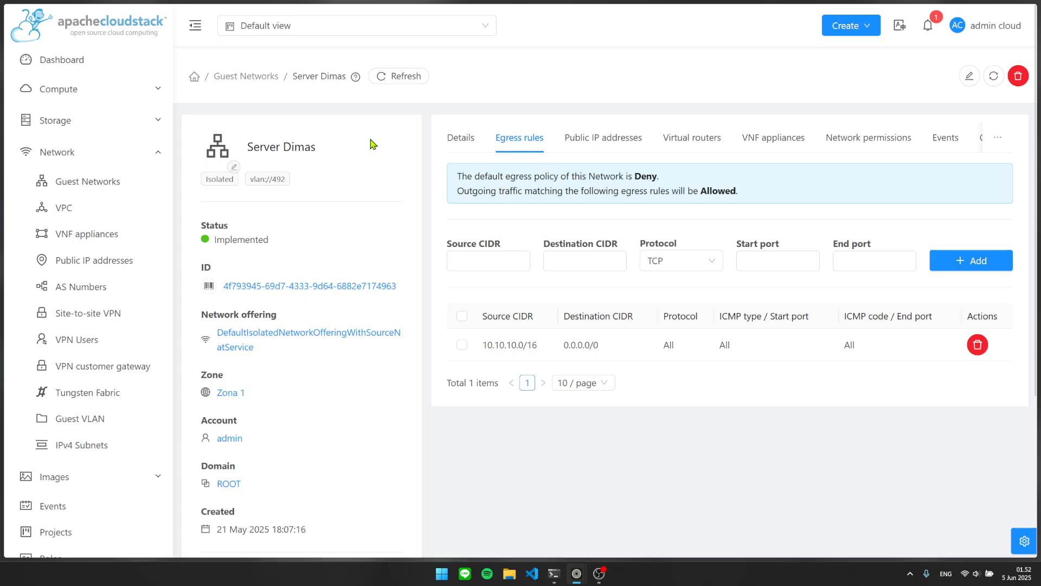
{"action": "left_click_drag", "start_coordinate": [456, 191], "coordinate": [736, 199]}
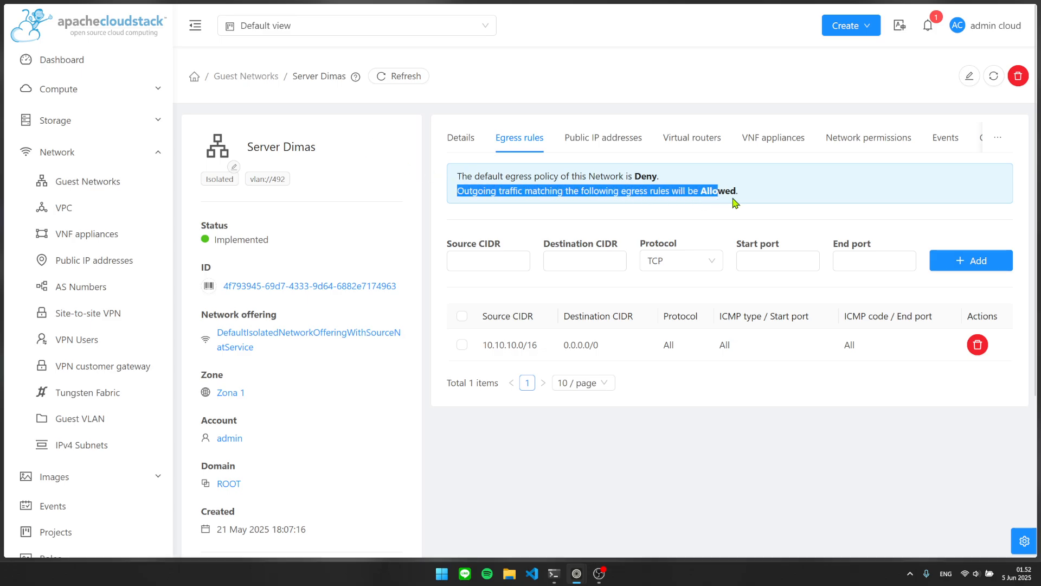
{"action": "left_click", "coordinate": [756, 198]}
{"action": "left_click", "coordinate": [490, 257]}
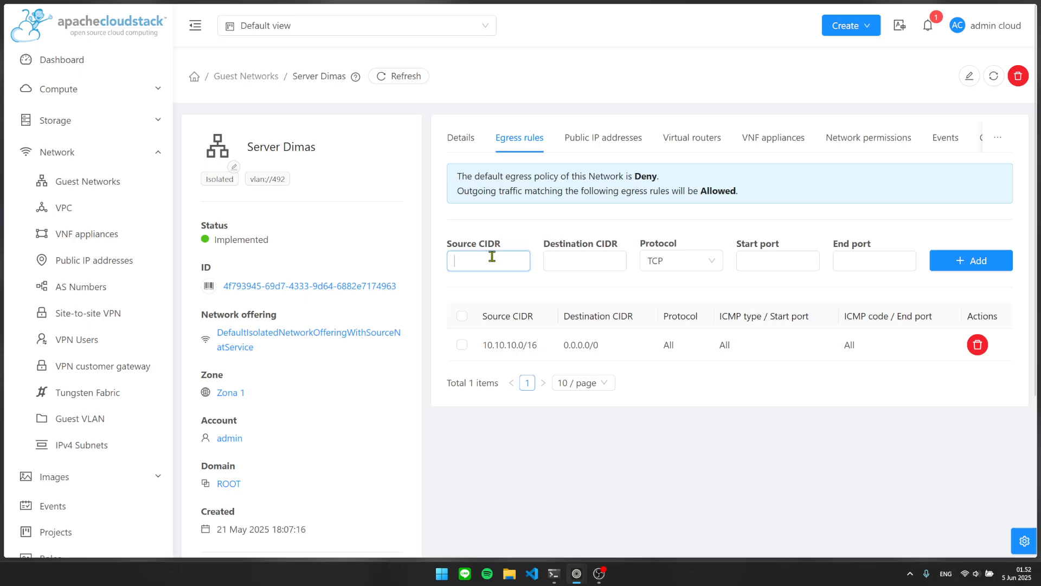
{"action": "left_click", "coordinate": [560, 253]}
{"action": "left_click", "coordinate": [480, 258]}
{"action": "left_click", "coordinate": [565, 255]}
{"action": "left_click", "coordinate": [749, 260]}
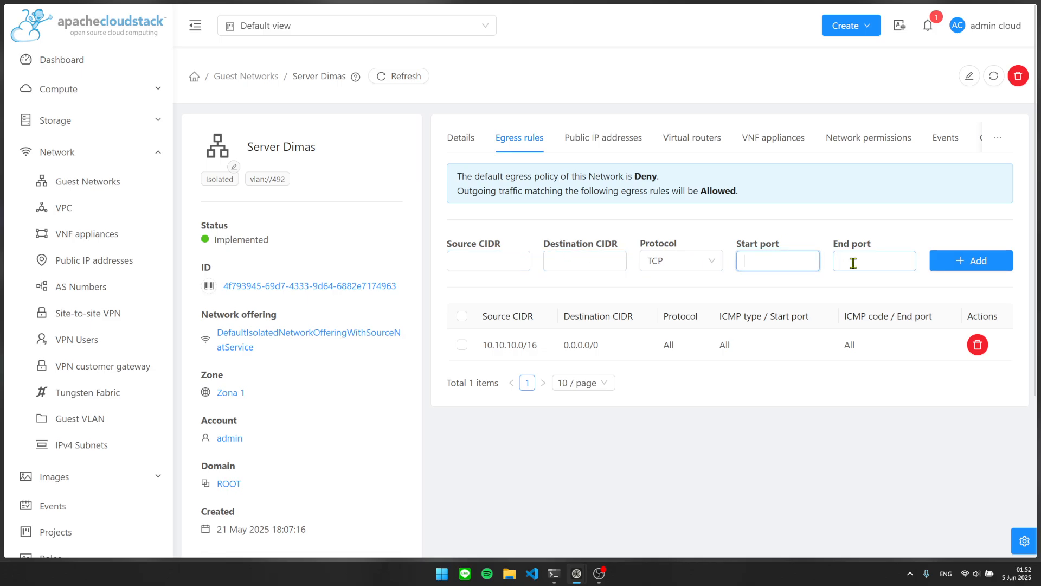
{"action": "left_click", "coordinate": [853, 262]}
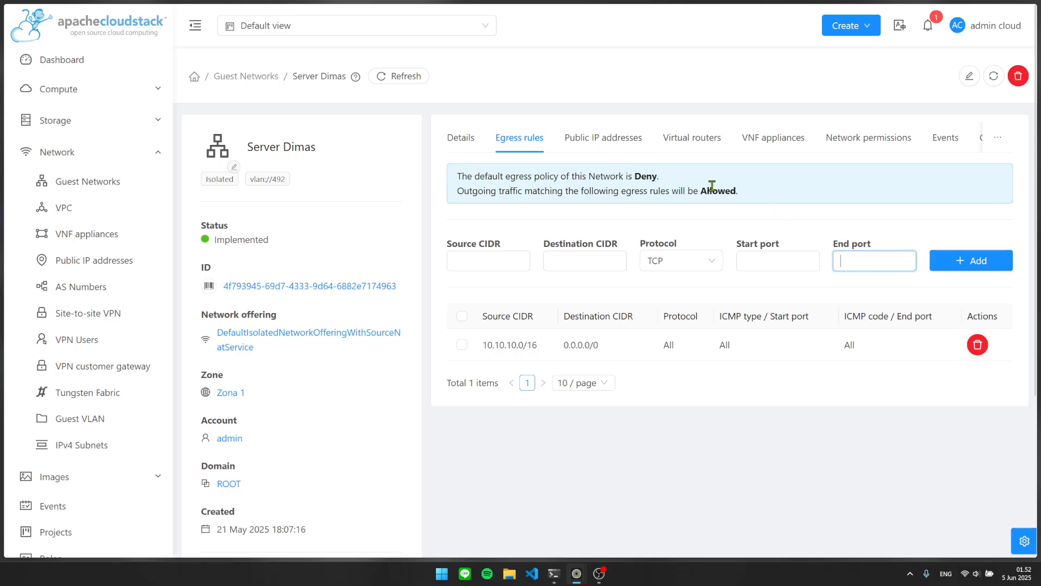
{"action": "double_click", "coordinate": [649, 179]}
{"action": "left_click", "coordinate": [708, 169]}
{"action": "scroll", "coordinate": [705, 140], "scroll_direction": "down", "scroll_amount": 1}
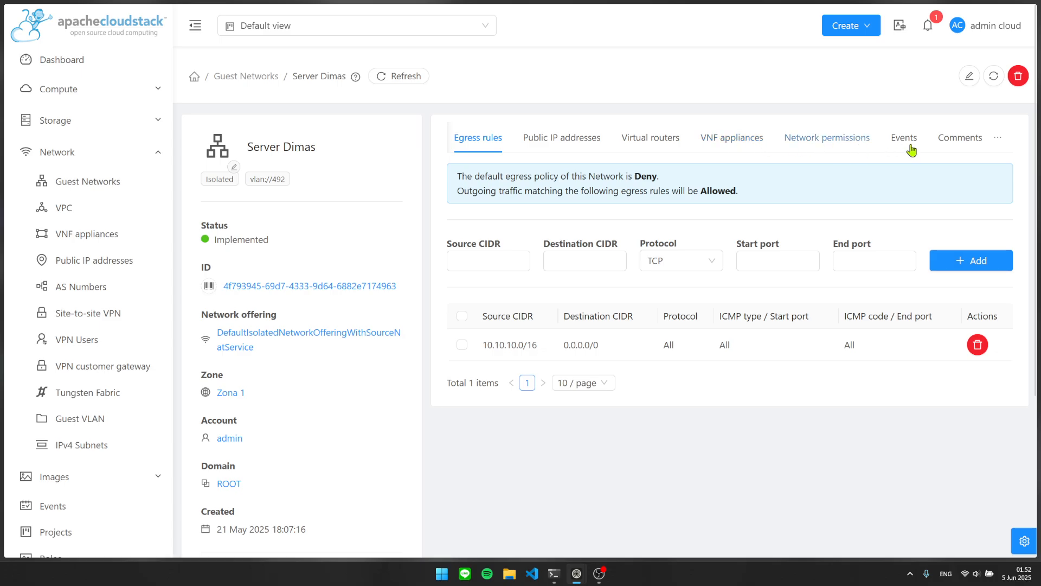
{"action": "mouse_move", "coordinate": [1006, 135]}
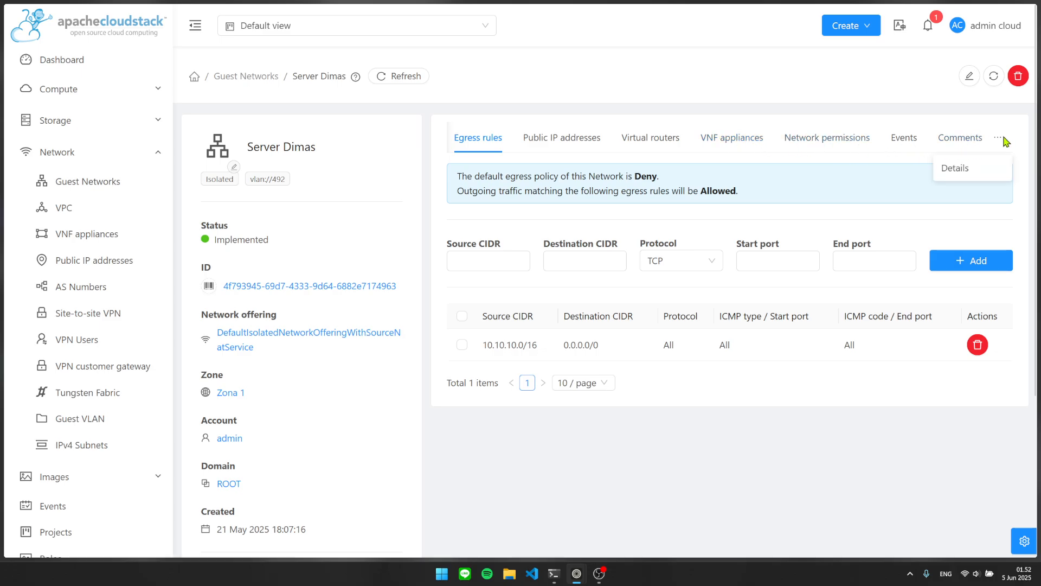
{"action": "scroll", "coordinate": [575, 141], "scroll_direction": "up", "scroll_amount": 1}
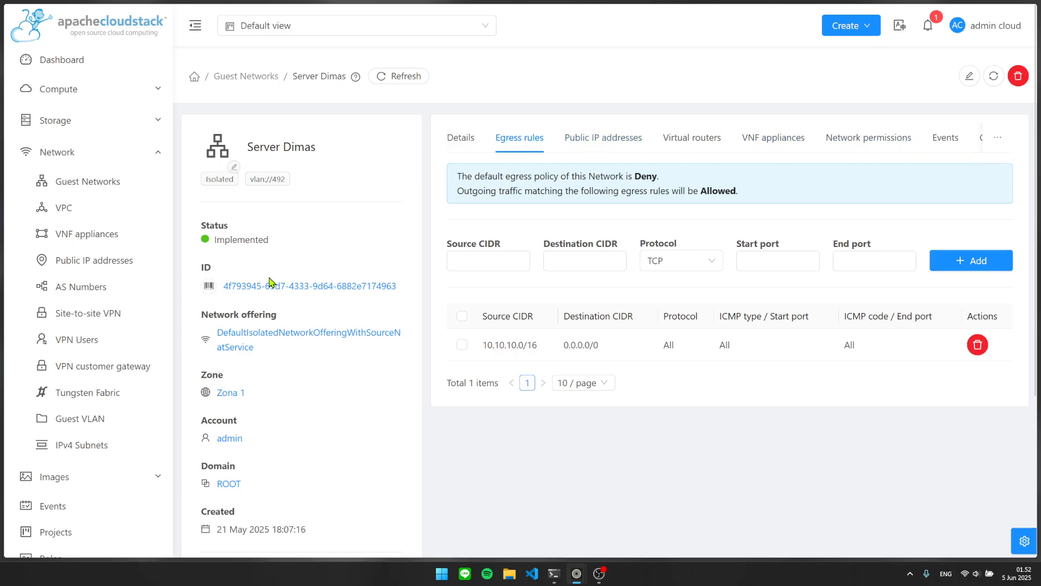
{"action": "scroll", "coordinate": [68, 388], "scroll_direction": "down", "scroll_amount": 7}
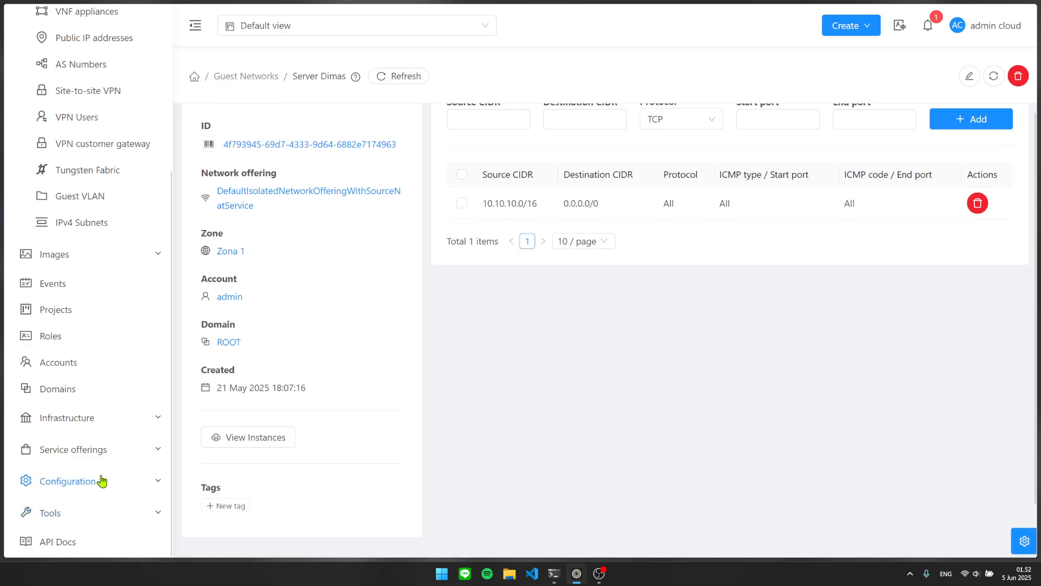
{"action": "scroll", "coordinate": [100, 434], "scroll_direction": "up", "scroll_amount": 7}
{"action": "scroll", "coordinate": [380, 260], "scroll_direction": "up", "scroll_amount": 3}
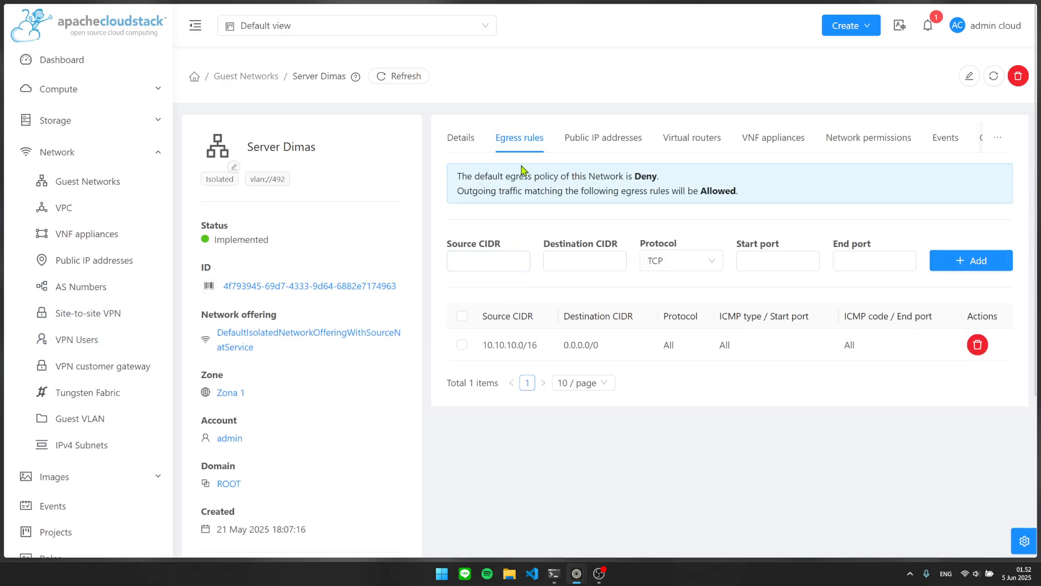
{"action": "left_click", "coordinate": [969, 76]}
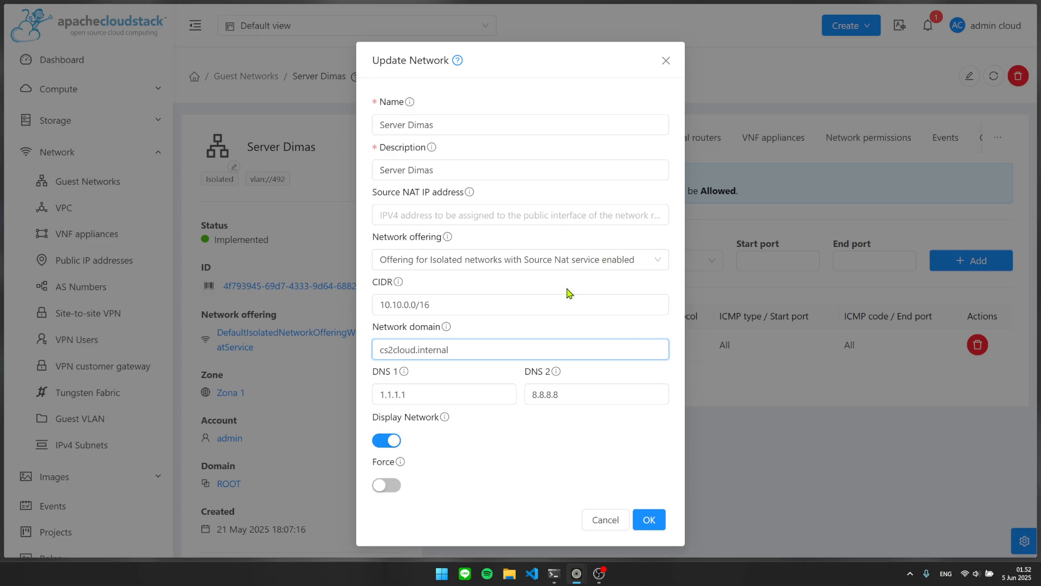
{"action": "left_click_drag", "start_coordinate": [469, 313], "coordinate": [329, 291]}
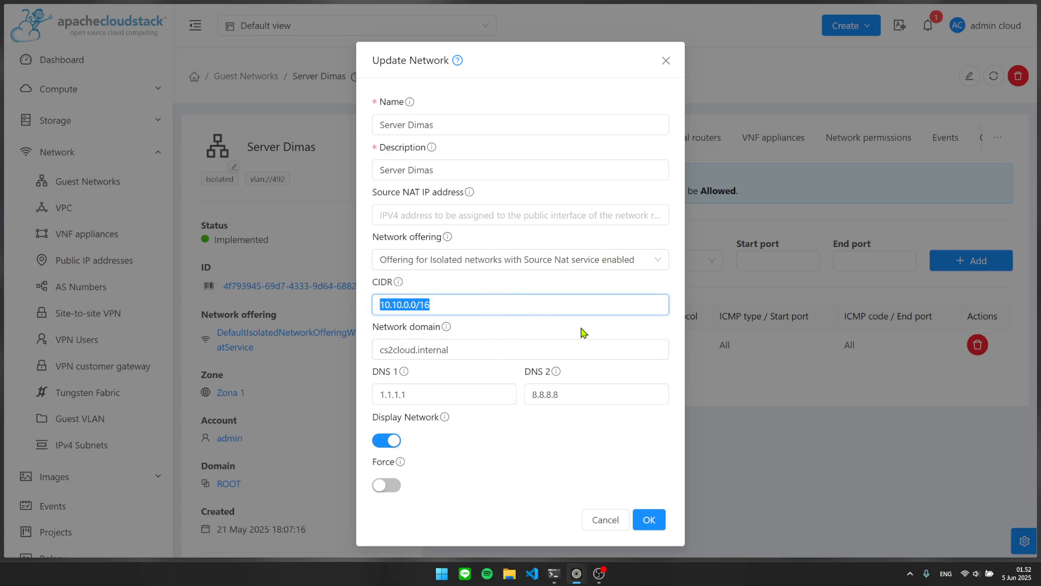
{"action": "left_click", "coordinate": [671, 68]}
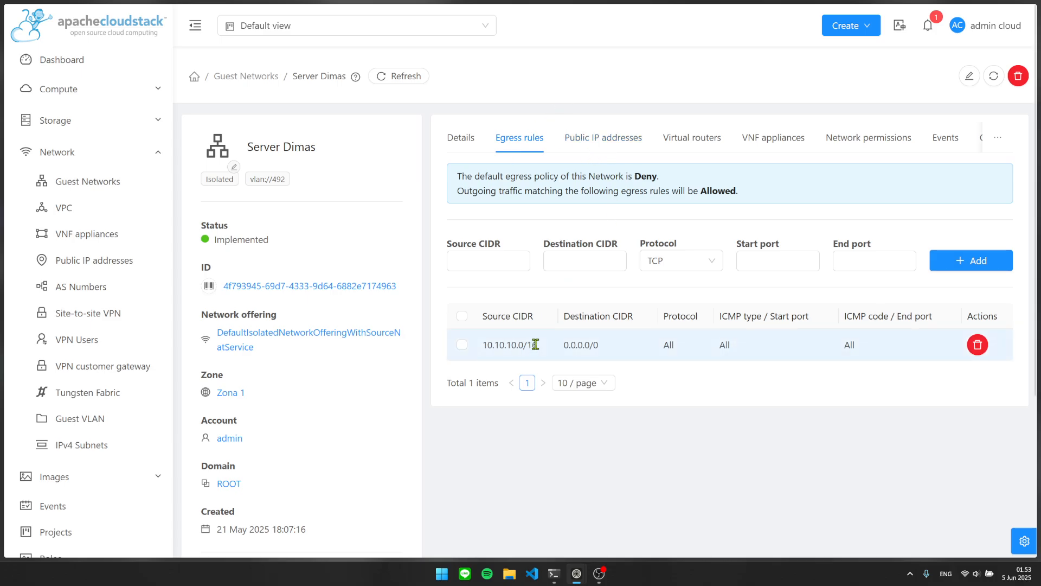
Inspect the egress rule (source 10.10.10.0/16, protocol All) and set the new rule's protocol to All.
{"action": "left_click_drag", "start_coordinate": [544, 347], "coordinate": [476, 345]}
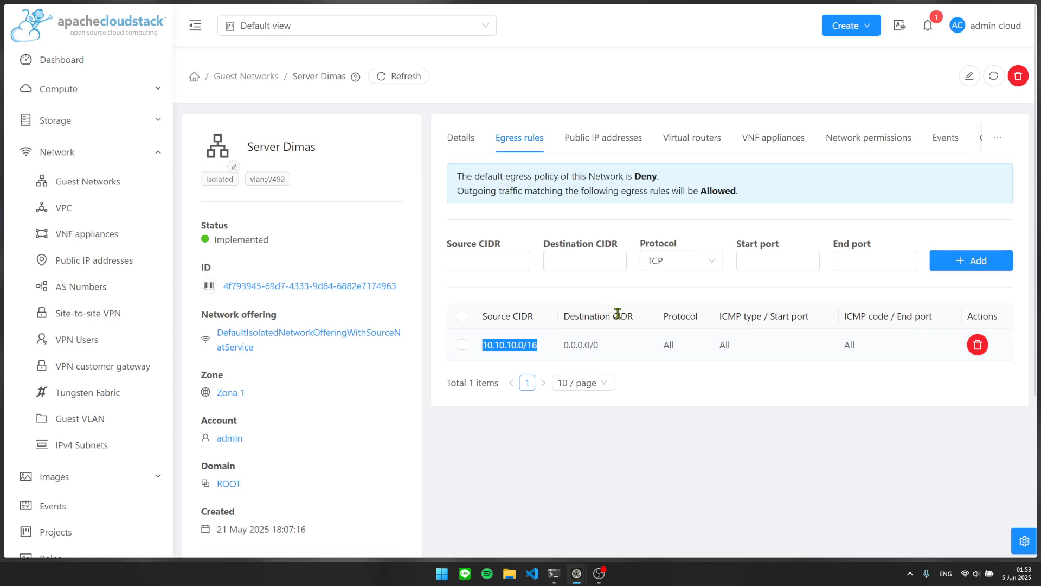
{"action": "left_click_drag", "start_coordinate": [662, 344], "coordinate": [887, 346]}
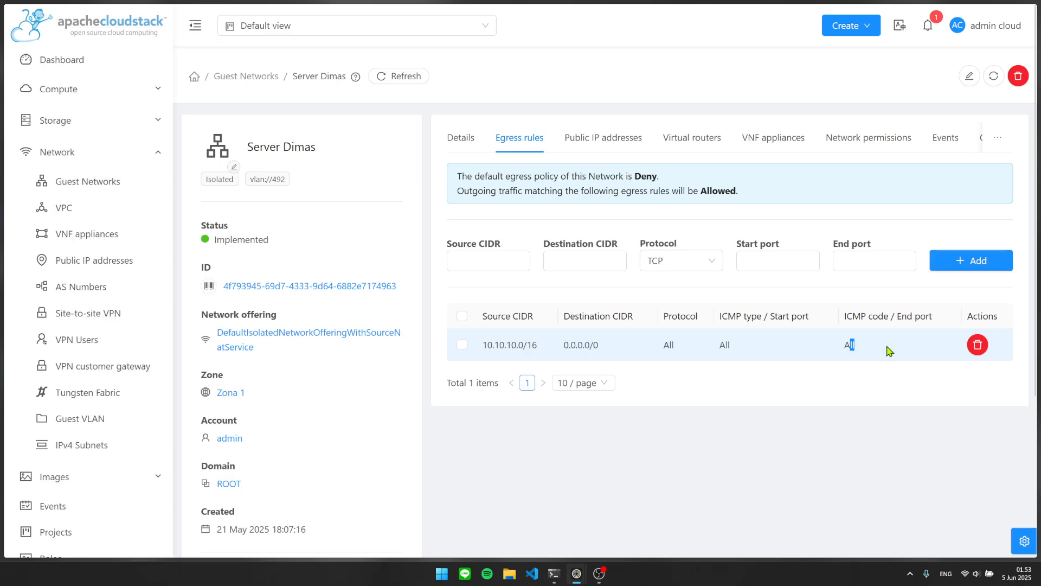
{"action": "left_click", "coordinate": [662, 263]}
{"action": "left_click", "coordinate": [667, 347]}
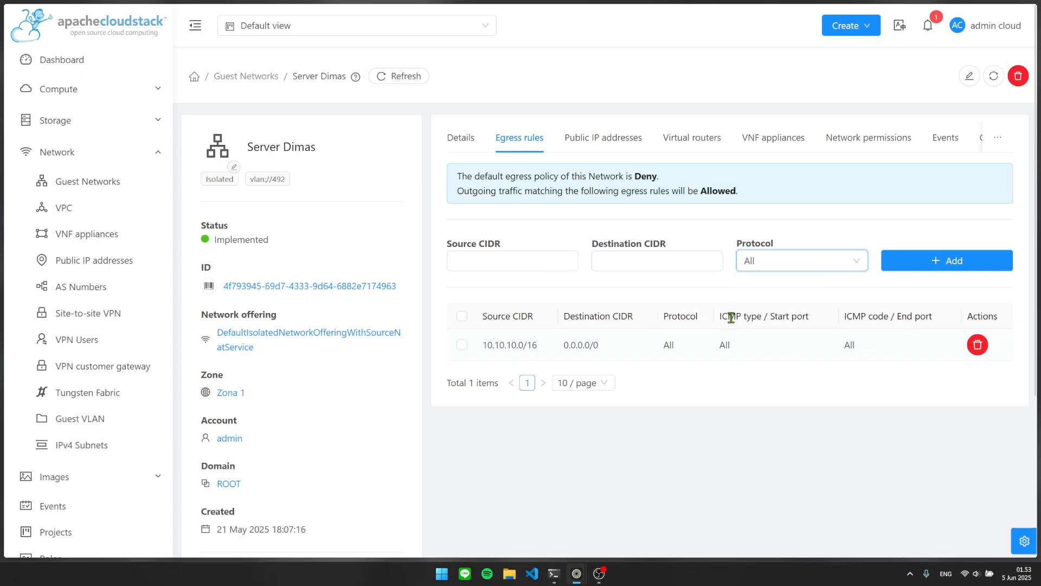
{"action": "left_click", "coordinate": [536, 265]}
{"action": "left_click", "coordinate": [725, 296]}
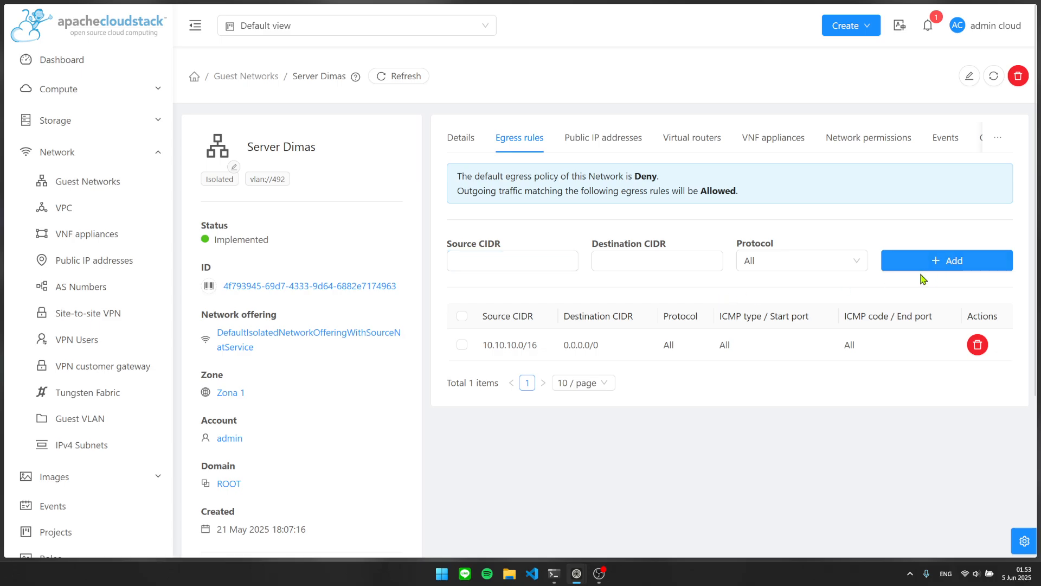
Review the full egress rule's destination, protocol and ports, then list the network's public IP addresses.
{"action": "left_click_drag", "start_coordinate": [879, 342], "coordinate": [467, 349]}
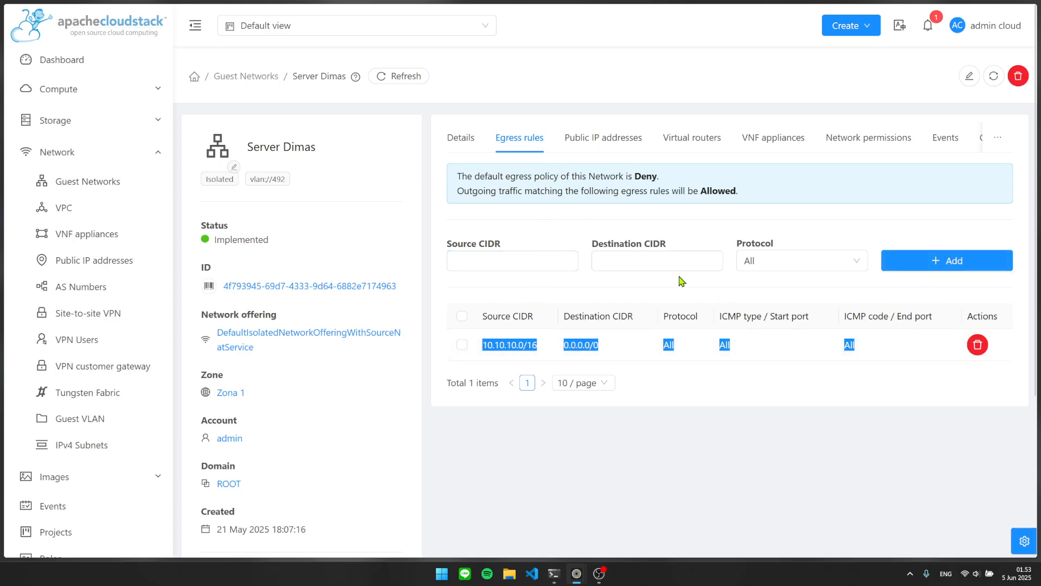
{"action": "left_click", "coordinate": [811, 337]}
{"action": "left_click_drag", "start_coordinate": [860, 339], "coordinate": [495, 350]}
{"action": "left_click", "coordinate": [498, 334]}
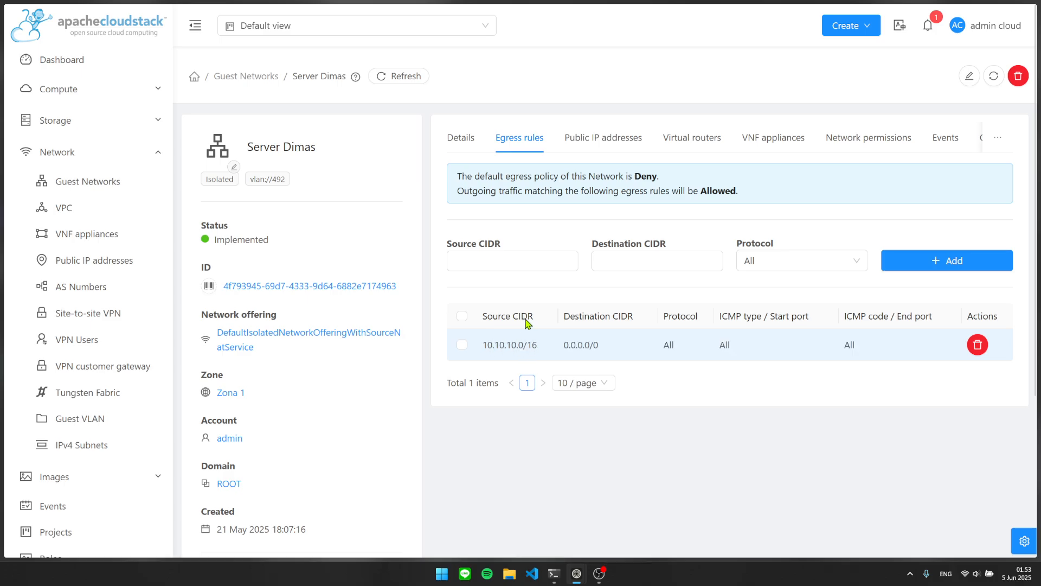
{"action": "left_click", "coordinate": [593, 142]}
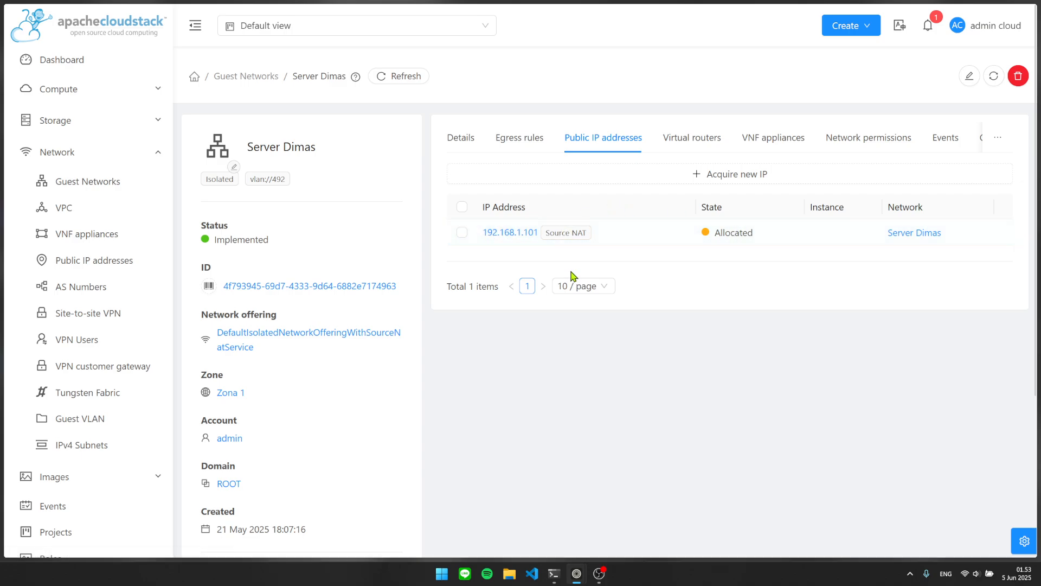
Note public IP 192.168.1.101, then check virtual router r-65-VM's IP under Infrastructure.
{"action": "left_click_drag", "start_coordinate": [584, 232], "coordinate": [477, 233]}
{"action": "left_click_drag", "start_coordinate": [540, 232], "coordinate": [465, 236]}
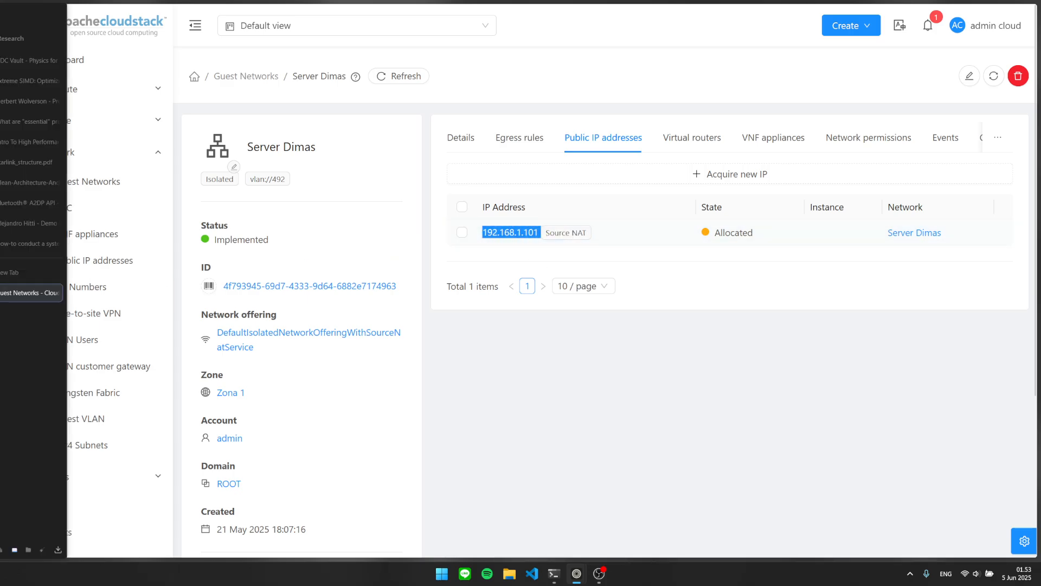
{"action": "scroll", "coordinate": [133, 379], "scroll_direction": "down", "scroll_amount": 4}
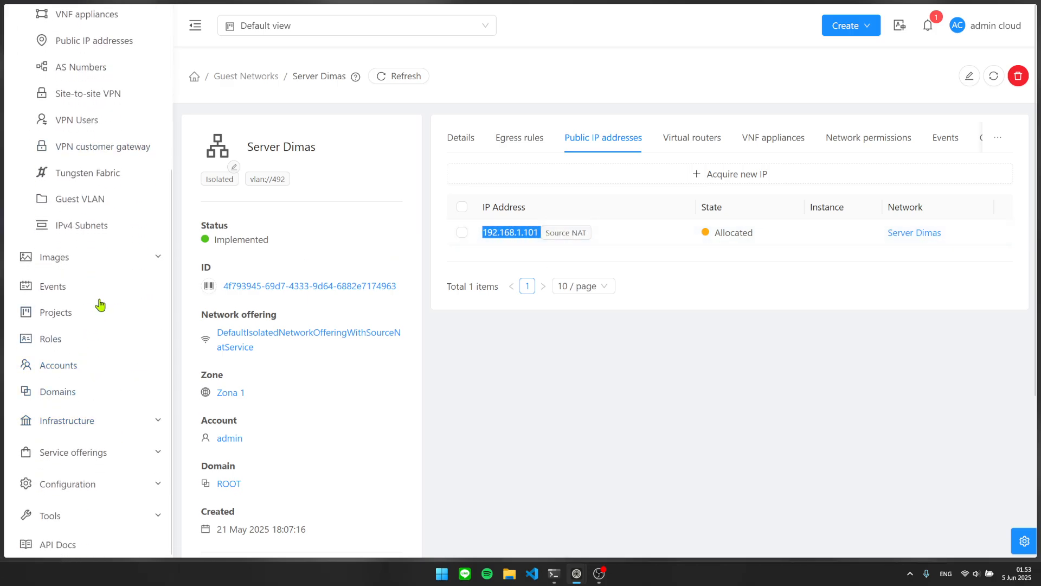
{"action": "scroll", "coordinate": [116, 174], "scroll_direction": "up", "scroll_amount": 2}
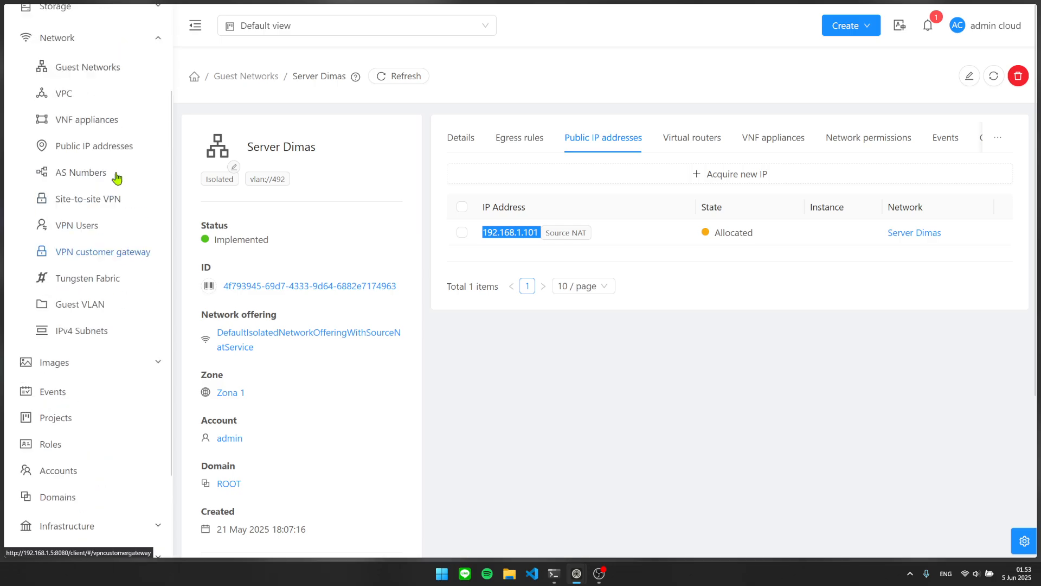
{"action": "scroll", "coordinate": [126, 339], "scroll_direction": "down", "scroll_amount": 1}
{"action": "left_click", "coordinate": [133, 419]}
{"action": "scroll", "coordinate": [114, 379], "scroll_direction": "down", "scroll_amount": 2}
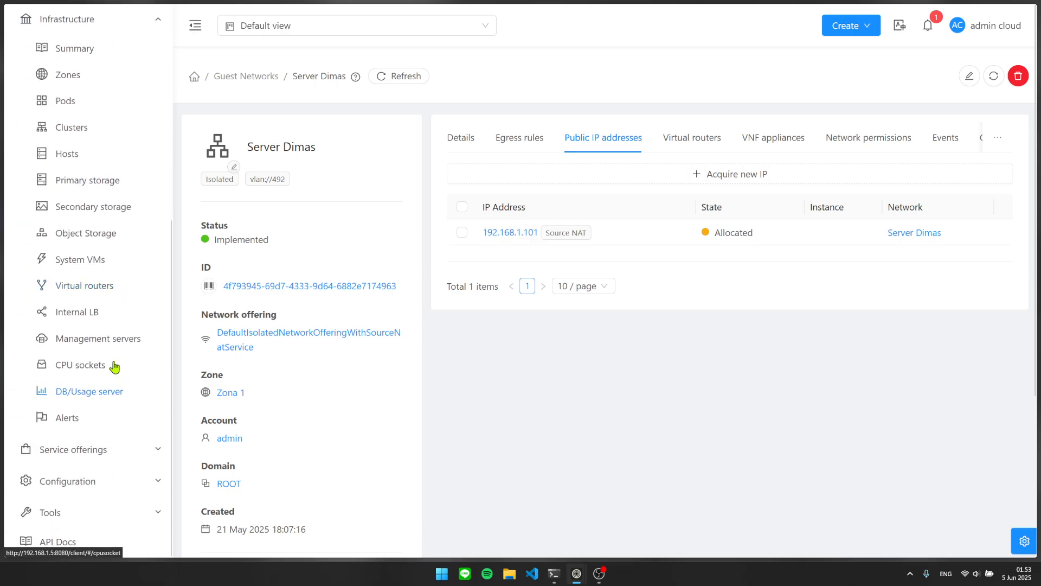
{"action": "left_click", "coordinate": [97, 288]}
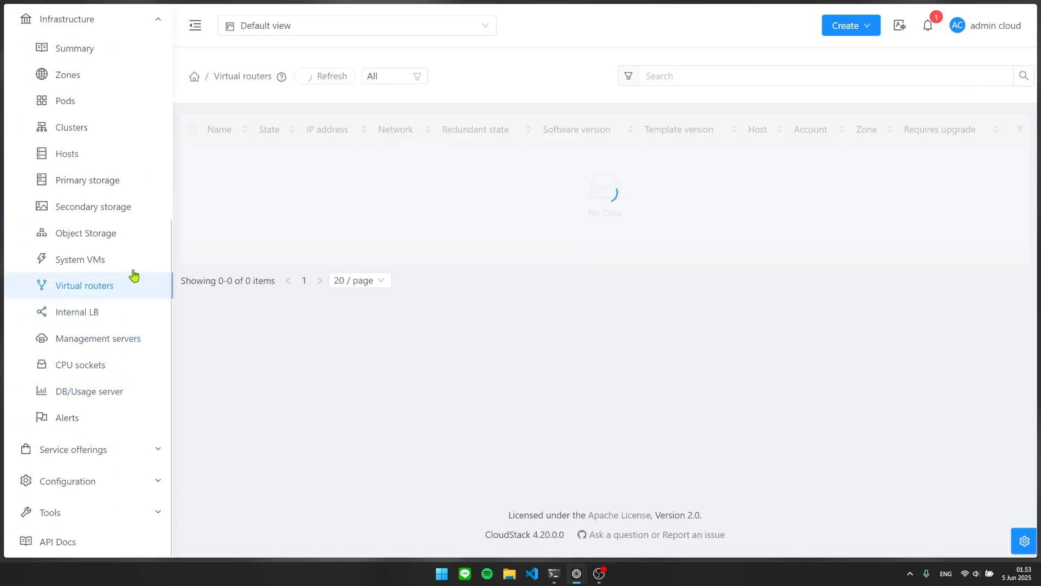
{"action": "left_click_drag", "start_coordinate": [395, 161], "coordinate": [341, 162]}
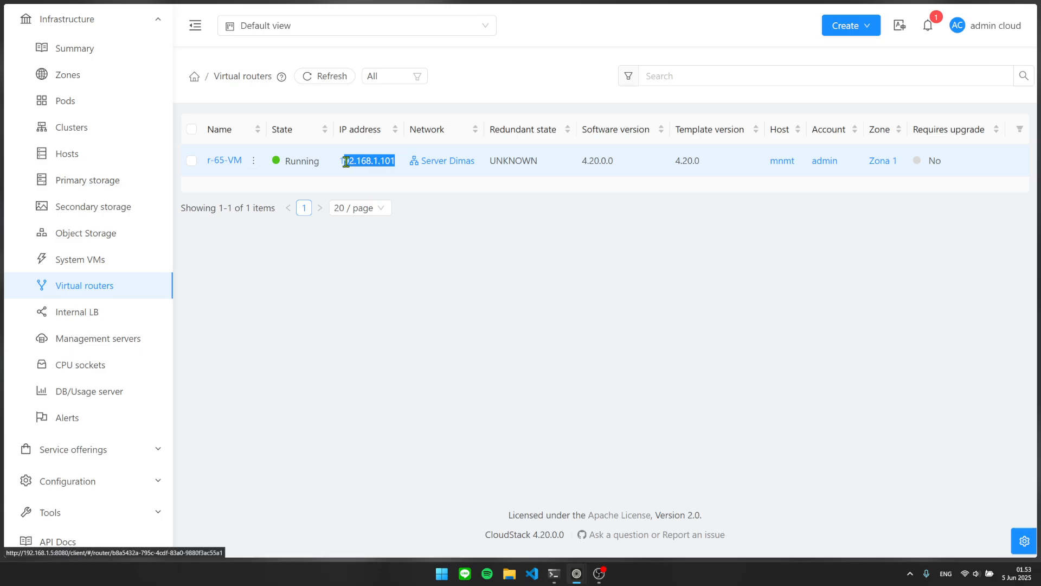
Return to the Guest Networks list through the Network section of the sidebar.
{"action": "scroll", "coordinate": [119, 217], "scroll_direction": "up", "scroll_amount": 5}
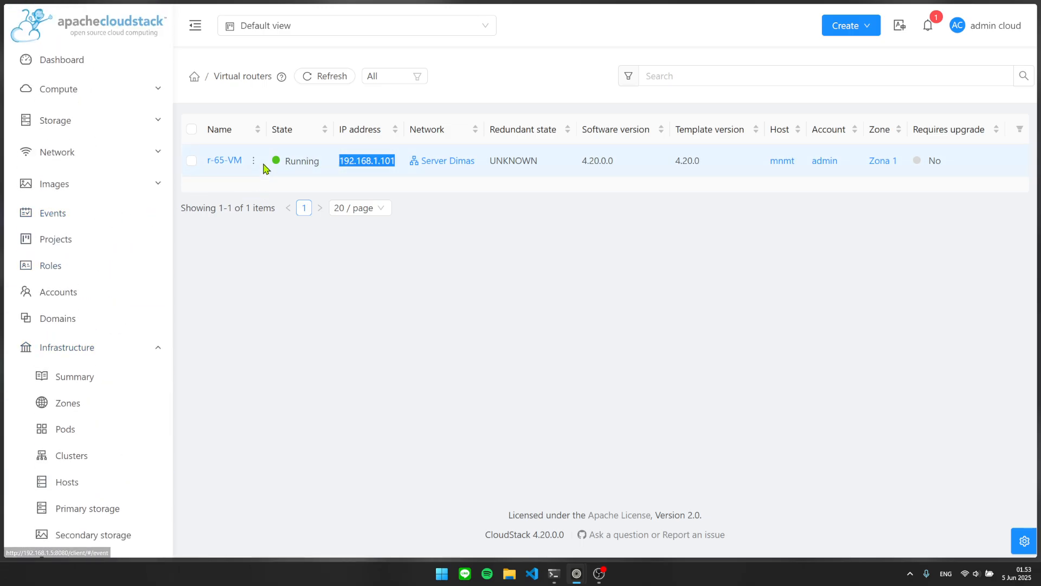
{"action": "left_click", "coordinate": [149, 122]}
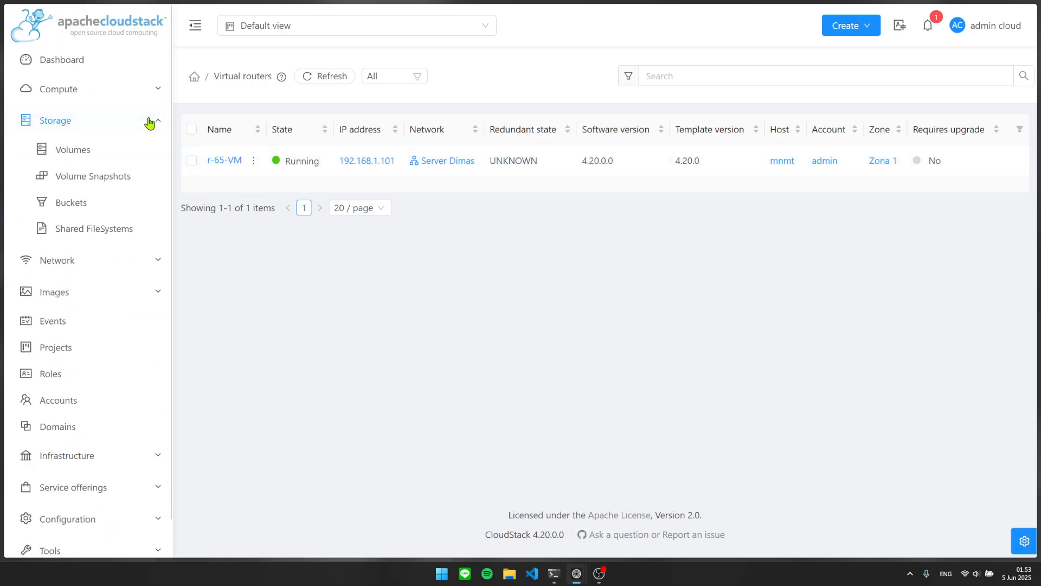
{"action": "left_click", "coordinate": [131, 260]}
{"action": "left_click", "coordinate": [95, 182]}
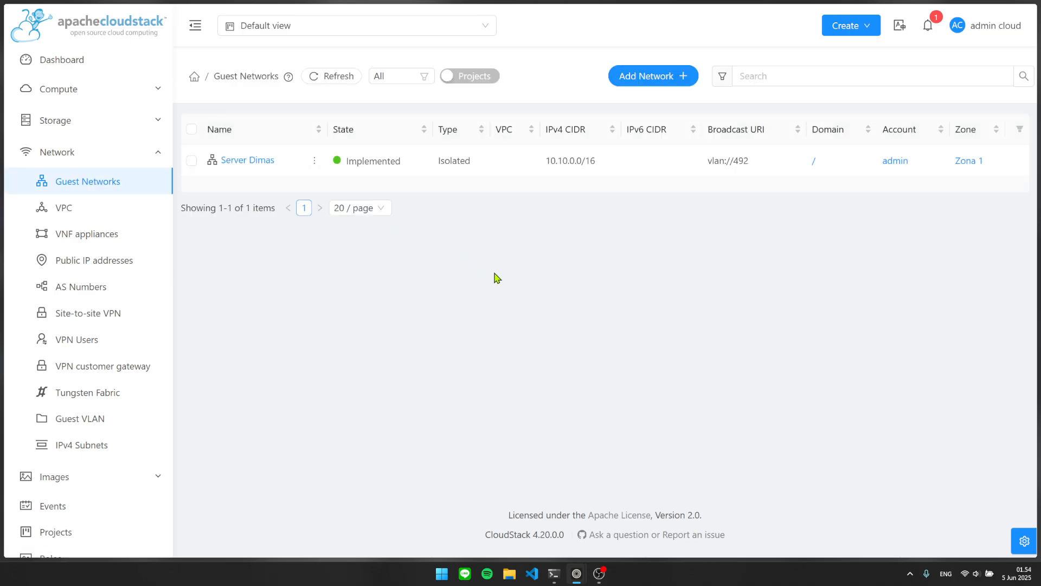
Open the Server Dimas network and inspect 192.168.1.101 on its Public IP addresses tab.
{"action": "left_click", "coordinate": [240, 161]}
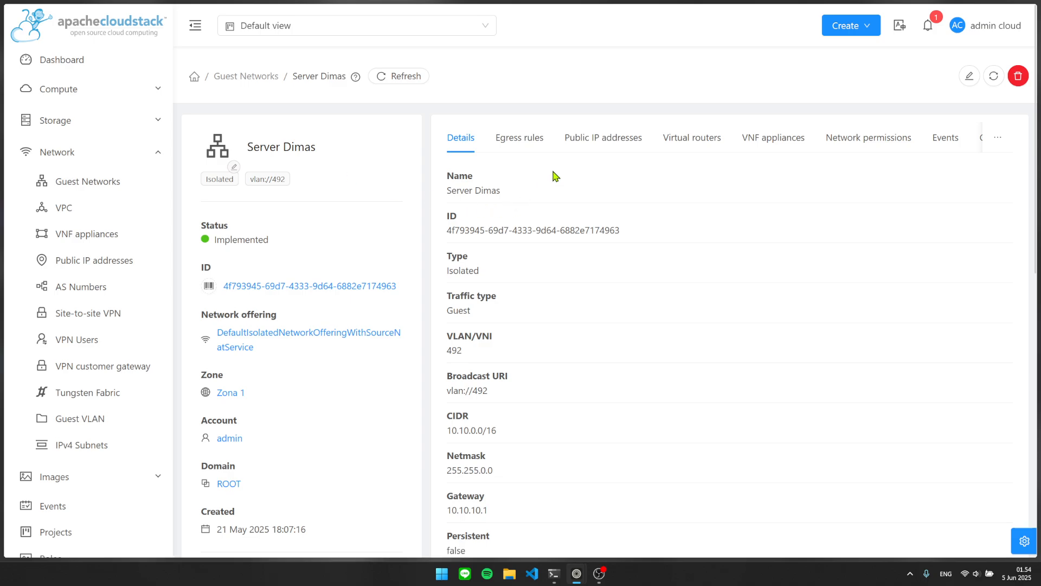
{"action": "left_click", "coordinate": [602, 154]}
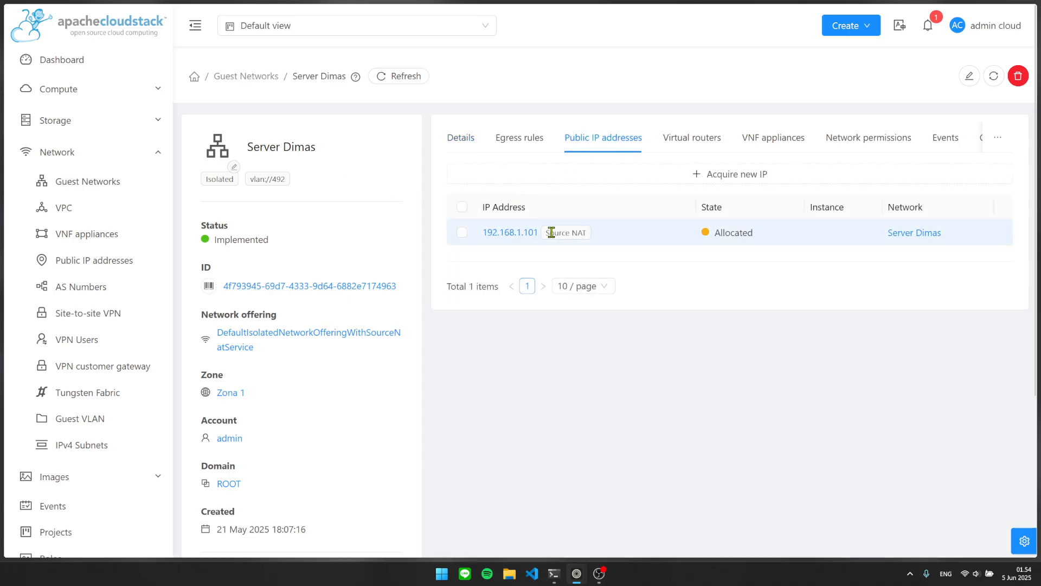
{"action": "left_click_drag", "start_coordinate": [549, 233], "coordinate": [477, 231]}
{"action": "left_click", "coordinate": [587, 236]}
{"action": "left_click_drag", "start_coordinate": [543, 232], "coordinate": [481, 231]}
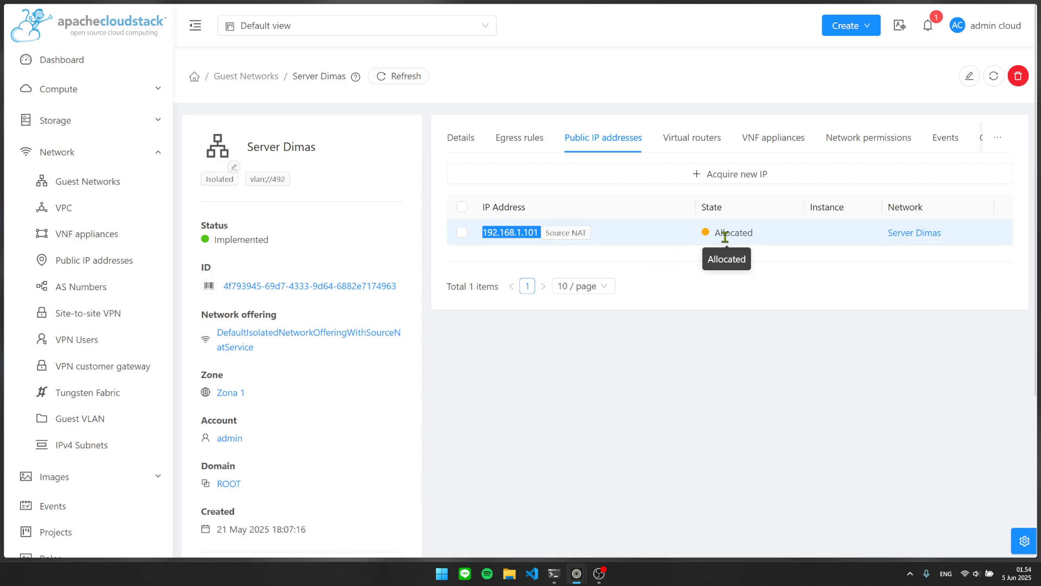
{"action": "left_click", "coordinate": [530, 194]}
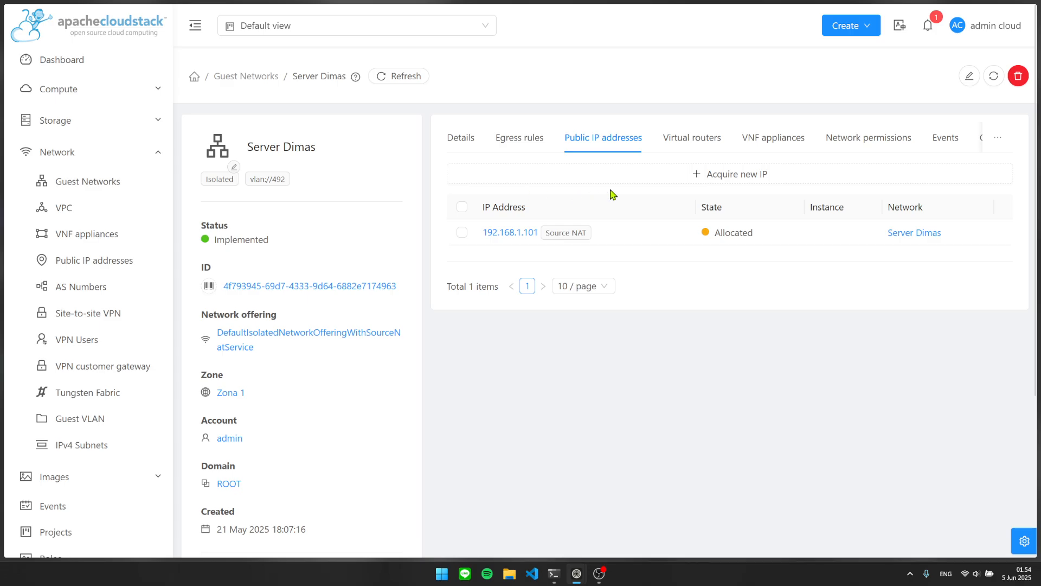
Browse the free IPs in the Acquire new IP dialog, then cancel without acquiring one.
{"action": "left_click", "coordinate": [710, 175]}
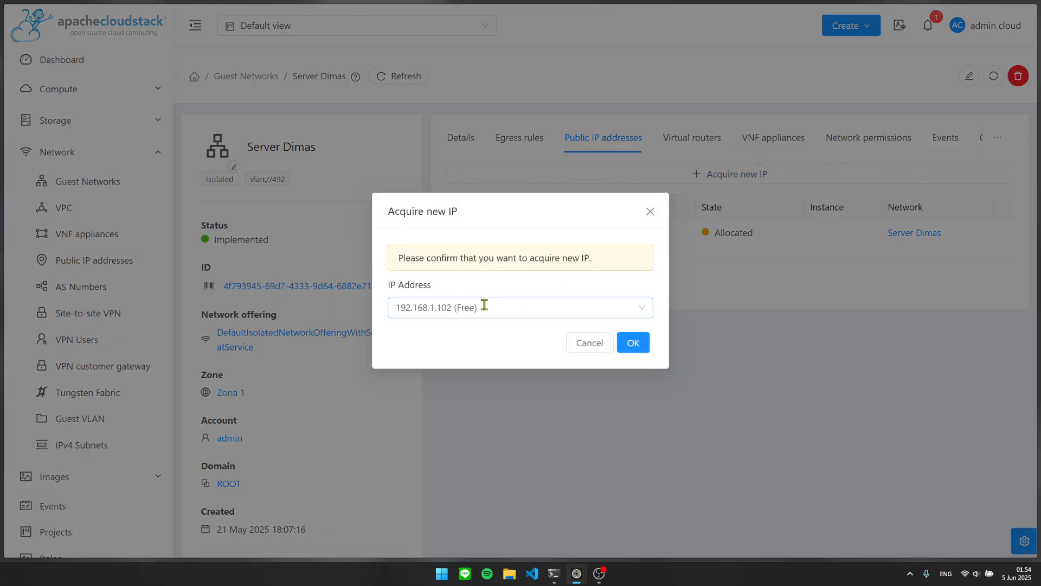
{"action": "left_click", "coordinate": [485, 306]}
{"action": "scroll", "coordinate": [466, 390], "scroll_direction": "down", "scroll_amount": 15}
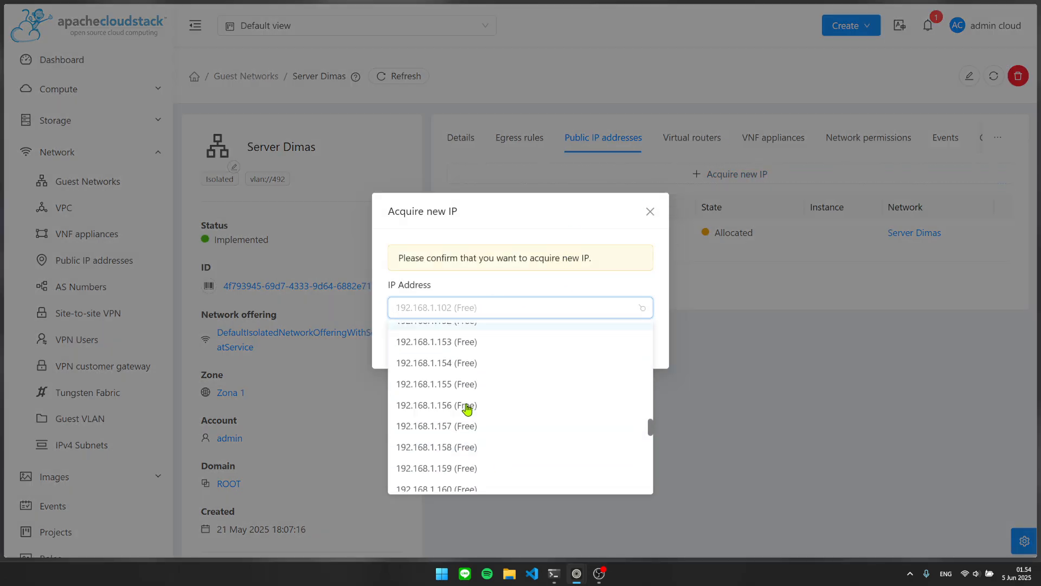
{"action": "scroll", "coordinate": [467, 406], "scroll_direction": "down", "scroll_amount": 12}
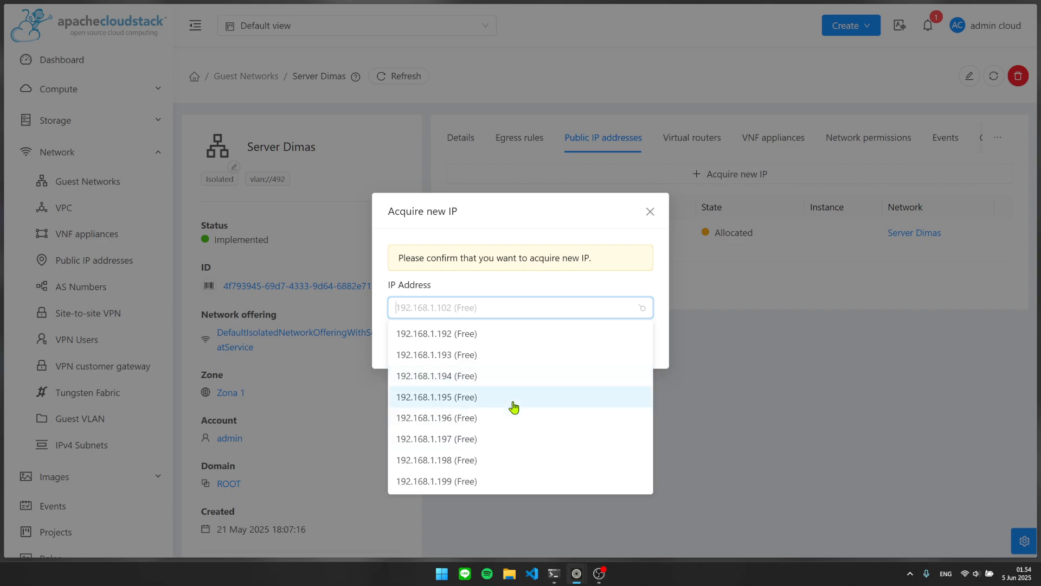
{"action": "left_click", "coordinate": [491, 275]}
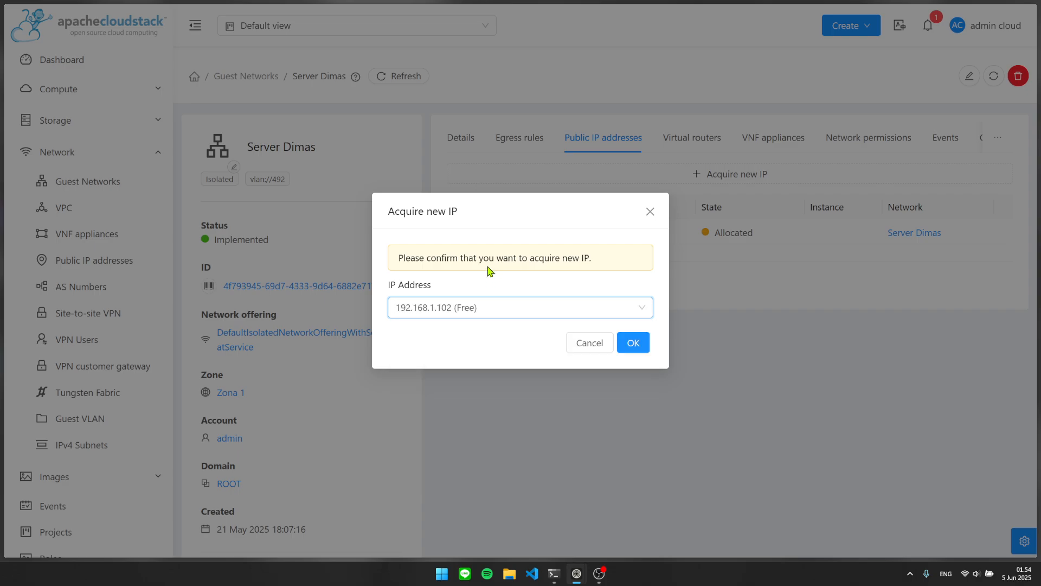
{"action": "left_click", "coordinate": [661, 211]}
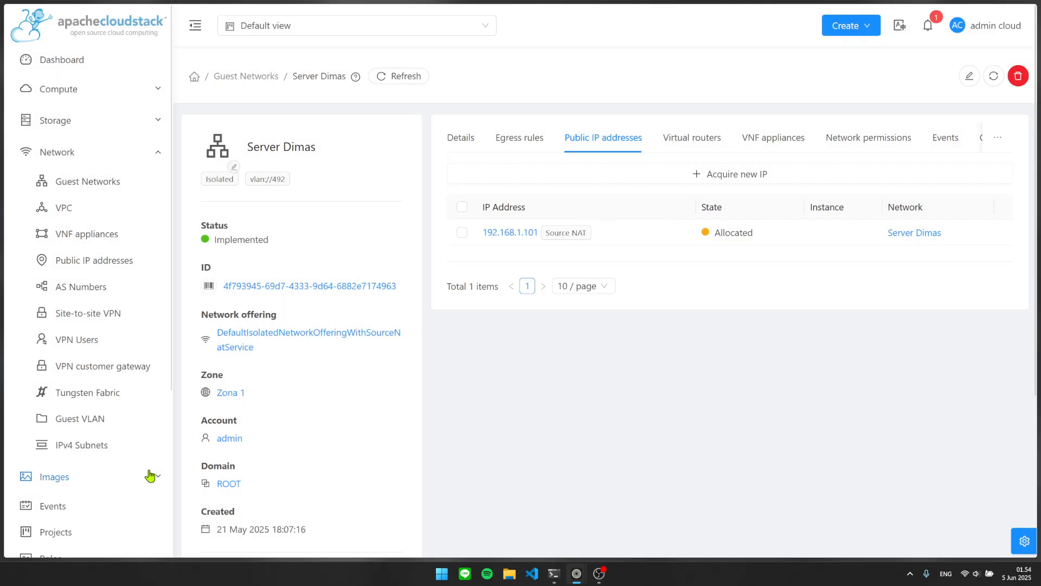
{"action": "scroll", "coordinate": [65, 450], "scroll_direction": "down", "scroll_amount": 3}
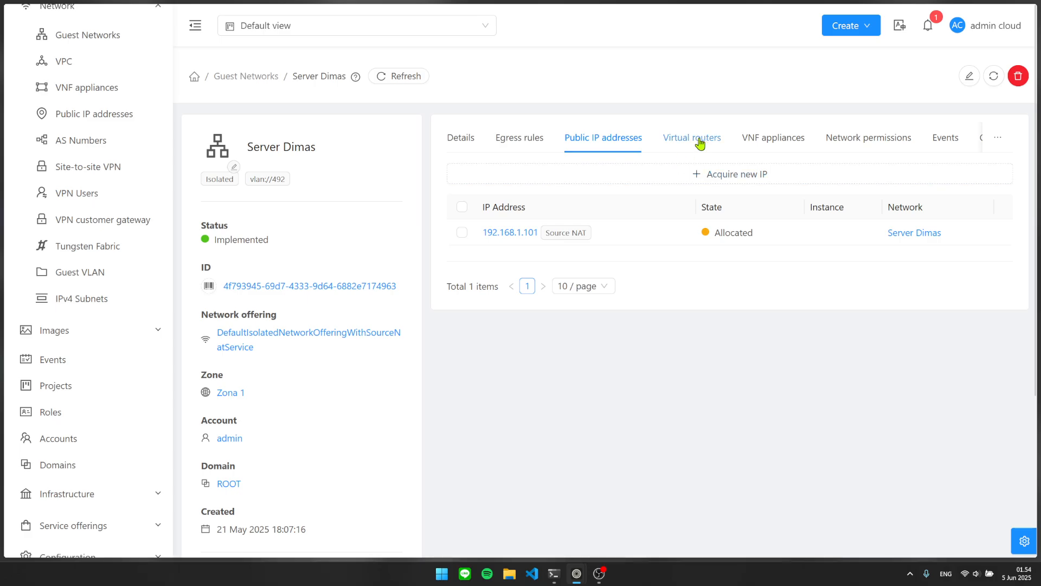
Open public IP 192.168.1.101 and show its firewall rules.
{"action": "left_click", "coordinate": [519, 234]}
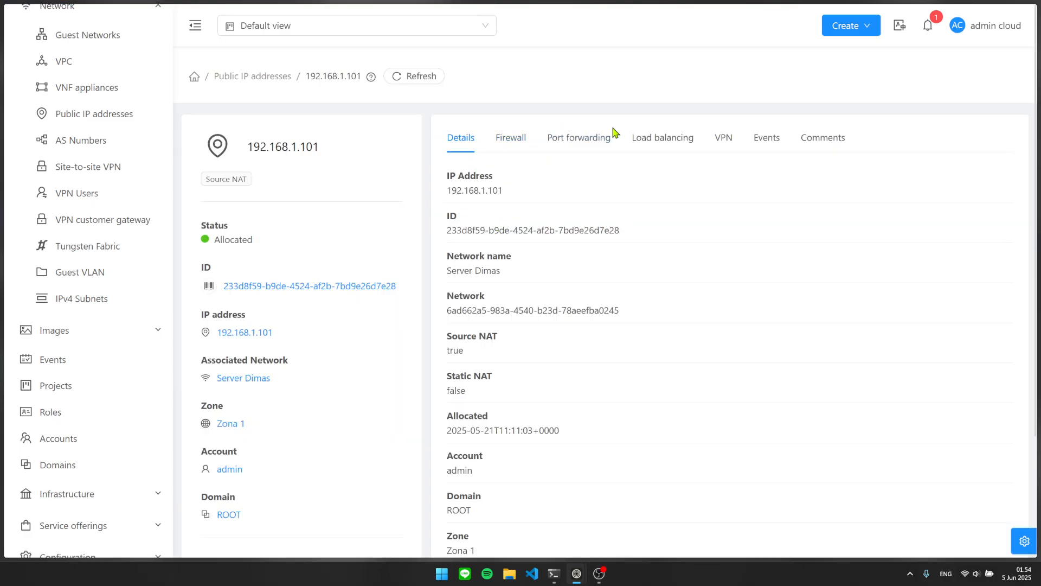
{"action": "left_click", "coordinate": [519, 139]}
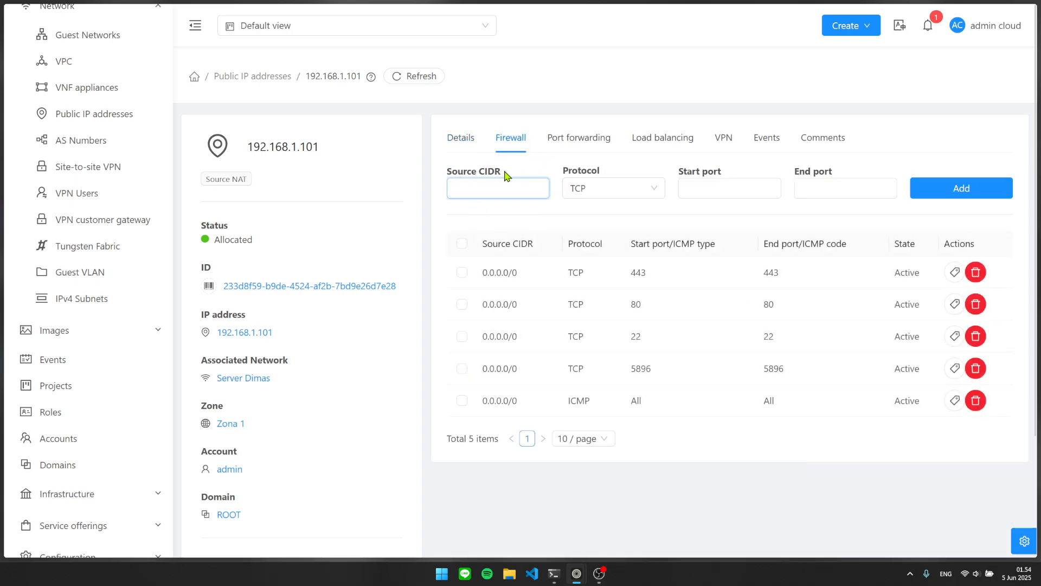
{"action": "left_click_drag", "start_coordinate": [321, 147], "coordinate": [247, 147]}
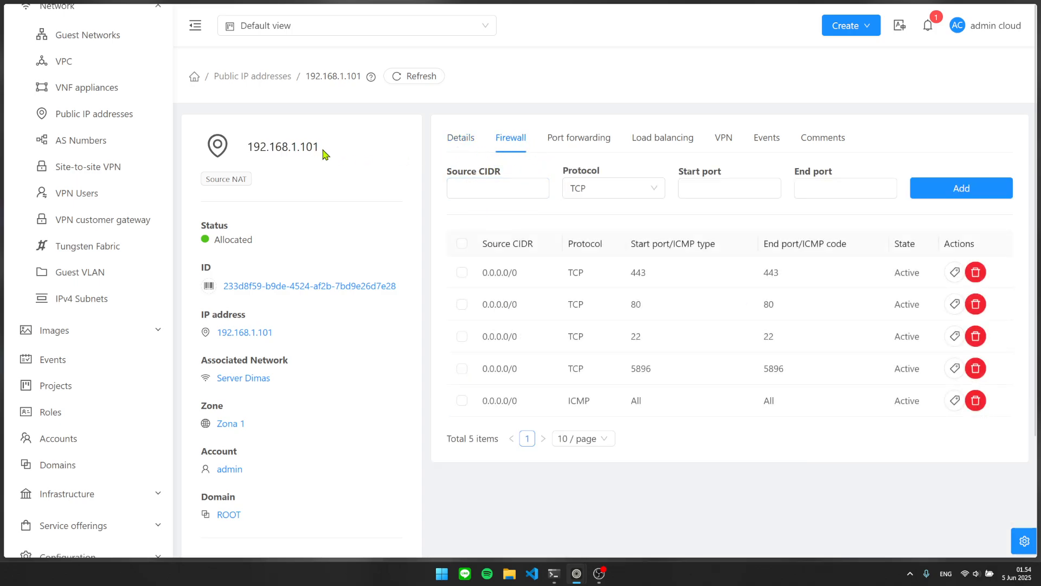
{"action": "left_click_drag", "start_coordinate": [323, 152], "coordinate": [247, 147]}
{"action": "left_click", "coordinate": [305, 147]}
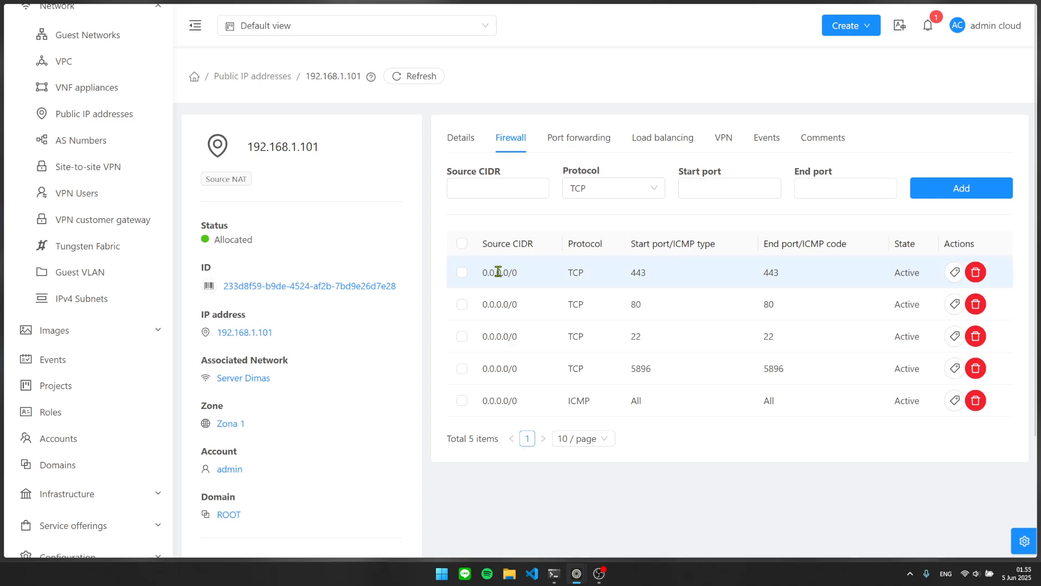
Read through the firewall rules: source 0.0.0.0/0 with TCP 443, 80, 22 and ICMP.
{"action": "left_click_drag", "start_coordinate": [467, 279], "coordinate": [535, 282]}
{"action": "left_click_drag", "start_coordinate": [611, 274], "coordinate": [786, 275]}
{"action": "left_click_drag", "start_coordinate": [540, 276], "coordinate": [477, 277]}
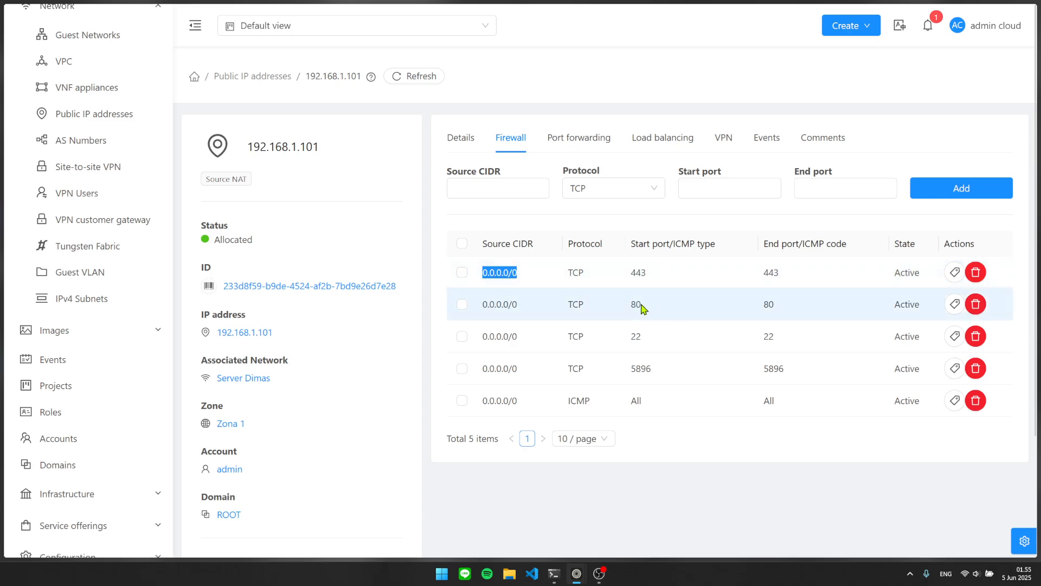
{"action": "left_click_drag", "start_coordinate": [636, 305], "coordinate": [777, 305]}
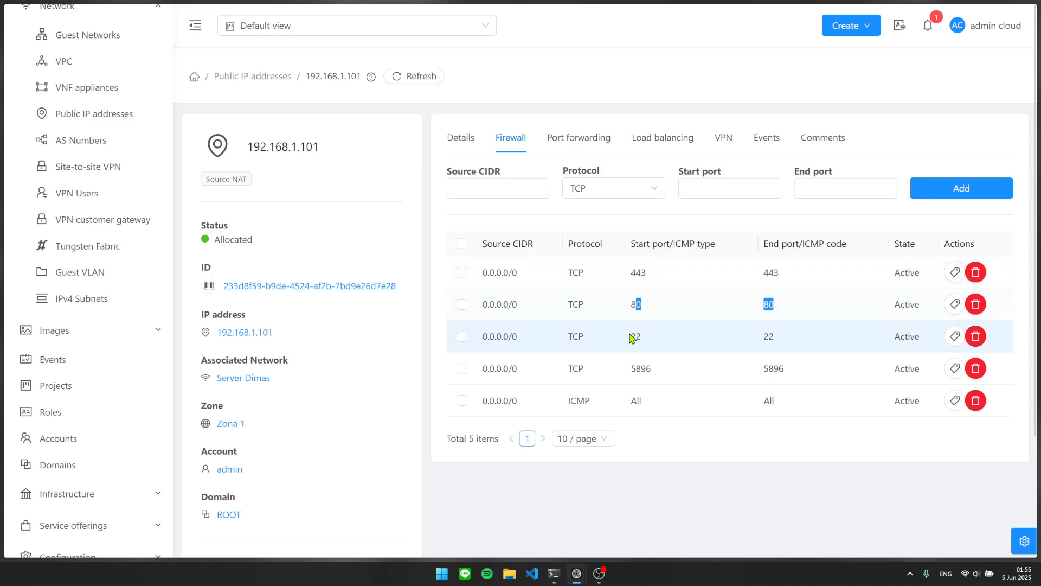
{"action": "left_click_drag", "start_coordinate": [629, 336], "coordinate": [786, 337]}
{"action": "left_click_drag", "start_coordinate": [561, 406], "coordinate": [781, 404]}
{"action": "left_click", "coordinate": [780, 404]}
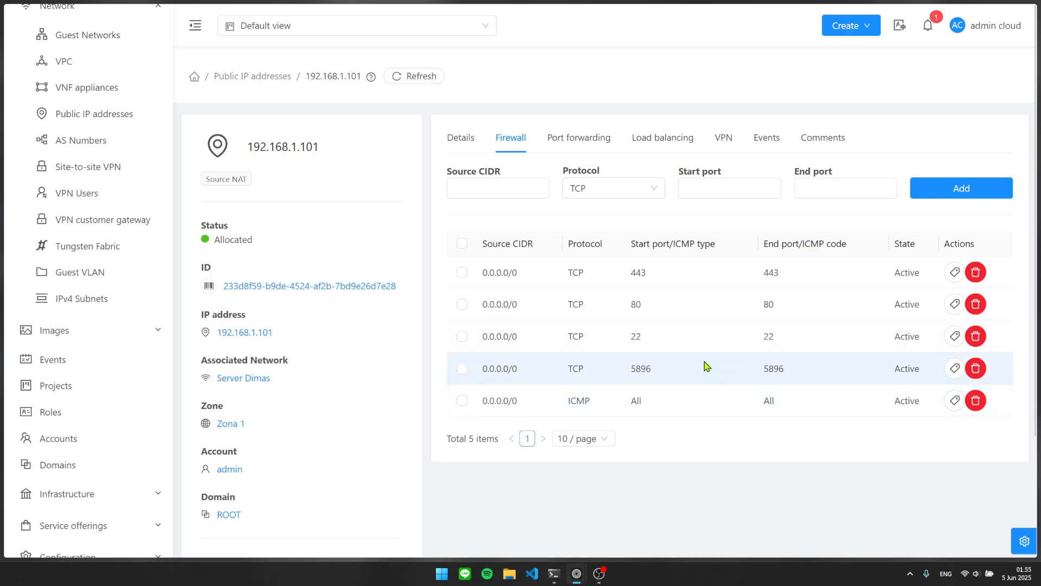
{"action": "left_click", "coordinate": [573, 134]}
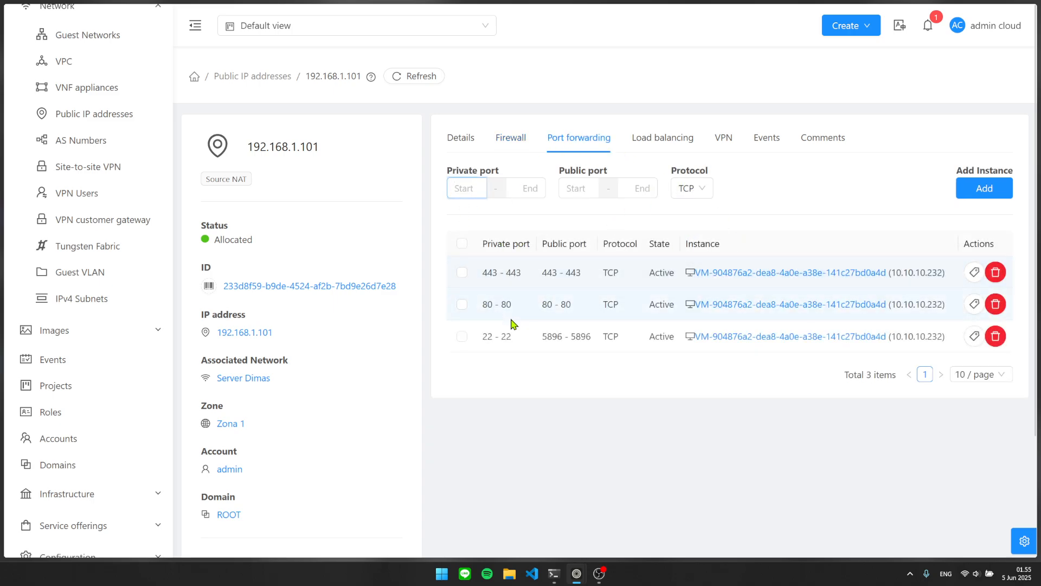
Check the port-forwarding rule mapping private port 22 to public 5896, then go back to the firewall rules.
{"action": "left_click_drag", "start_coordinate": [477, 342], "coordinate": [607, 337]}
{"action": "left_click", "coordinate": [622, 359]}
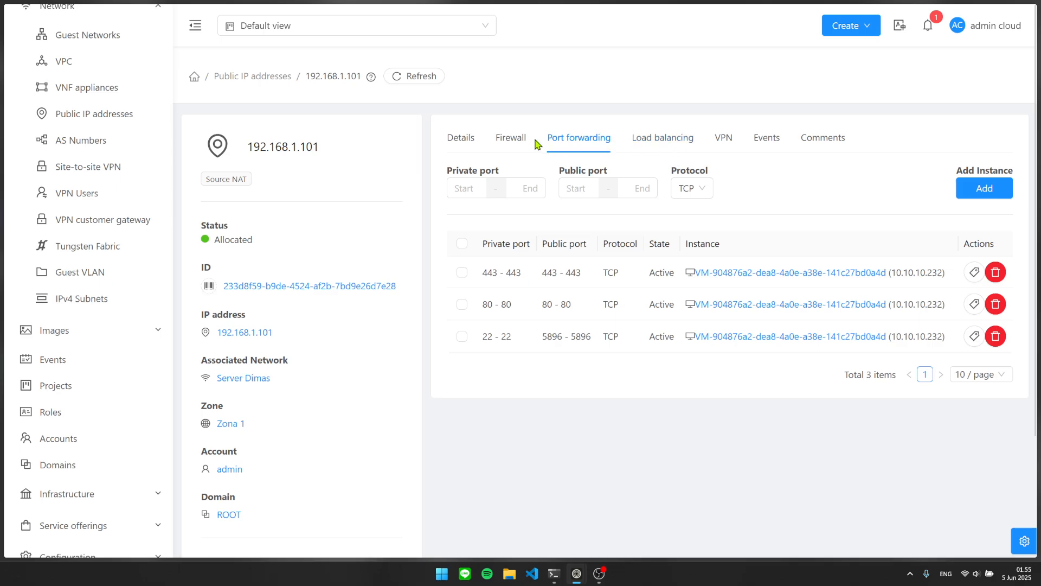
{"action": "left_click", "coordinate": [511, 142]}
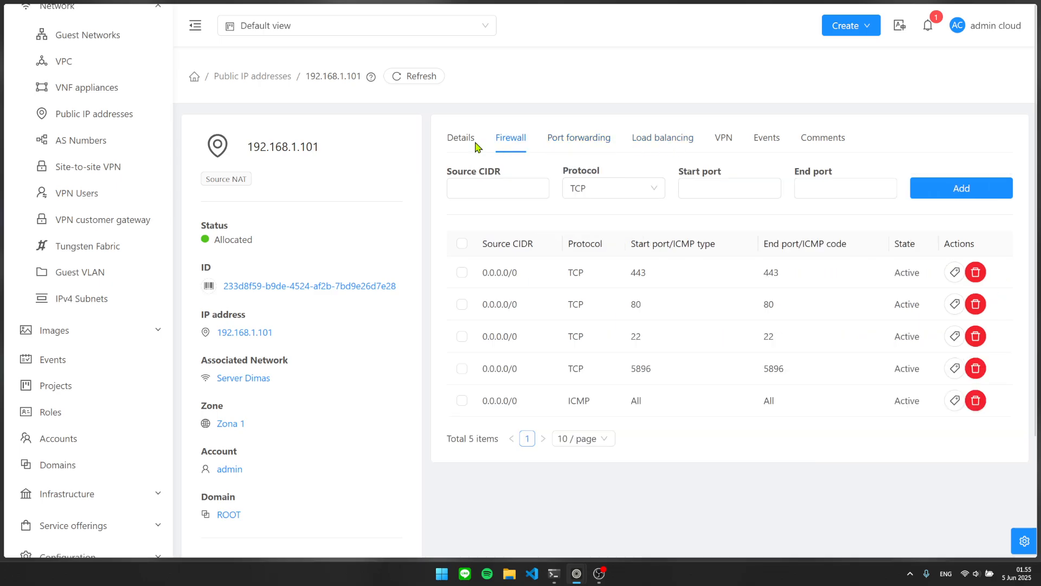
{"action": "scroll", "coordinate": [93, 199], "scroll_direction": "up", "scroll_amount": 3}
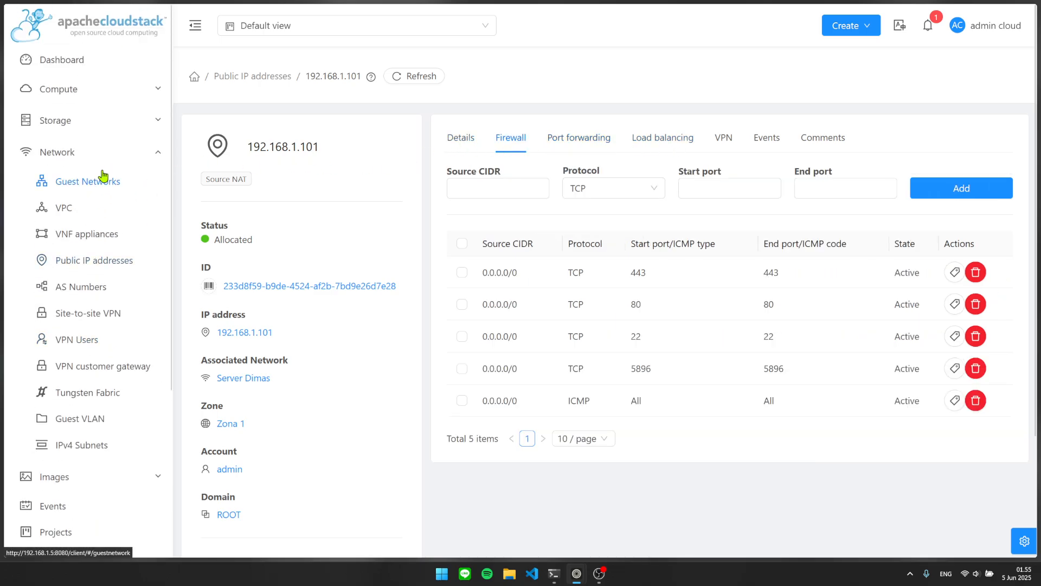
Go to Compute > Instances and start adding a new instance.
{"action": "left_click", "coordinate": [150, 156]}
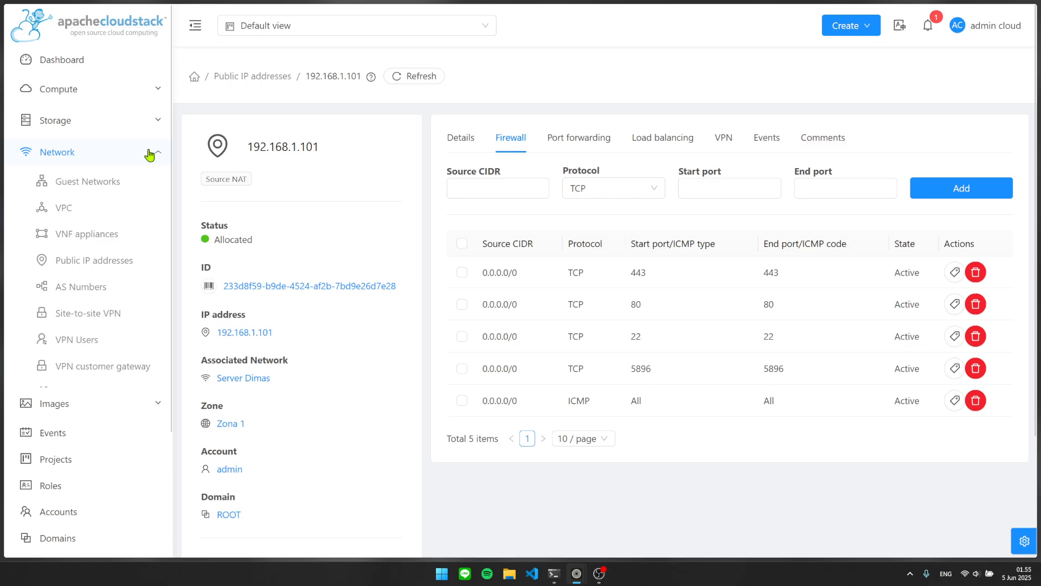
{"action": "left_click", "coordinate": [134, 97]}
{"action": "left_click", "coordinate": [95, 115]}
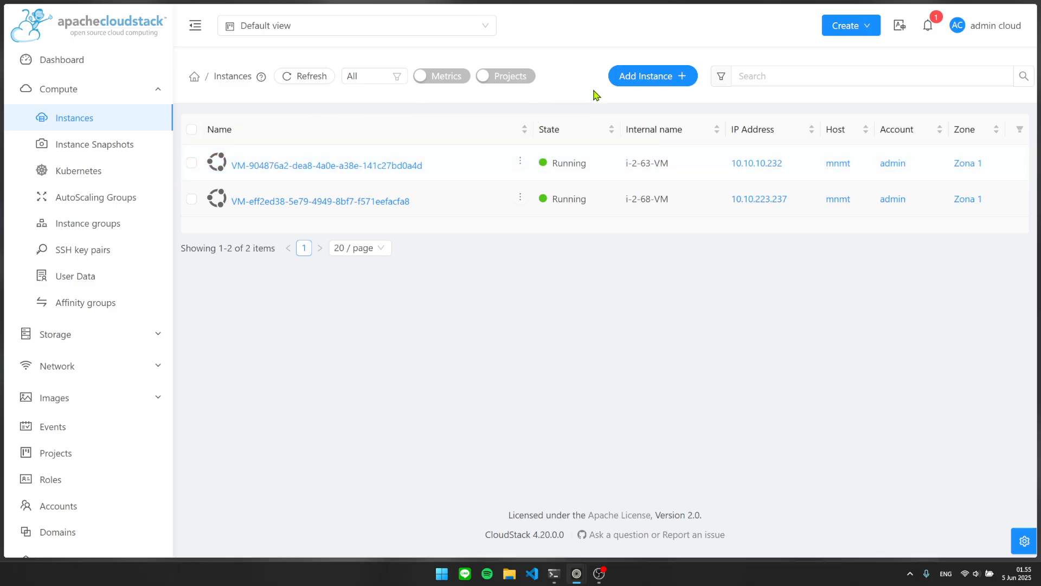
{"action": "left_click", "coordinate": [638, 81]}
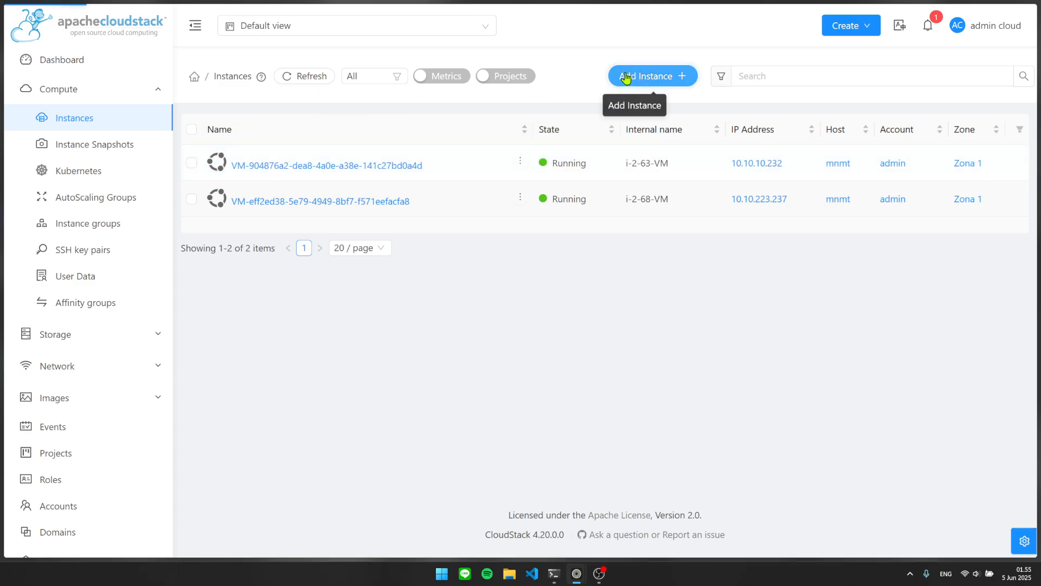
Place the new instance on Pod 1, Cluster 1 and host mnmt.
{"action": "scroll", "coordinate": [320, 298], "scroll_direction": "down", "scroll_amount": 3}
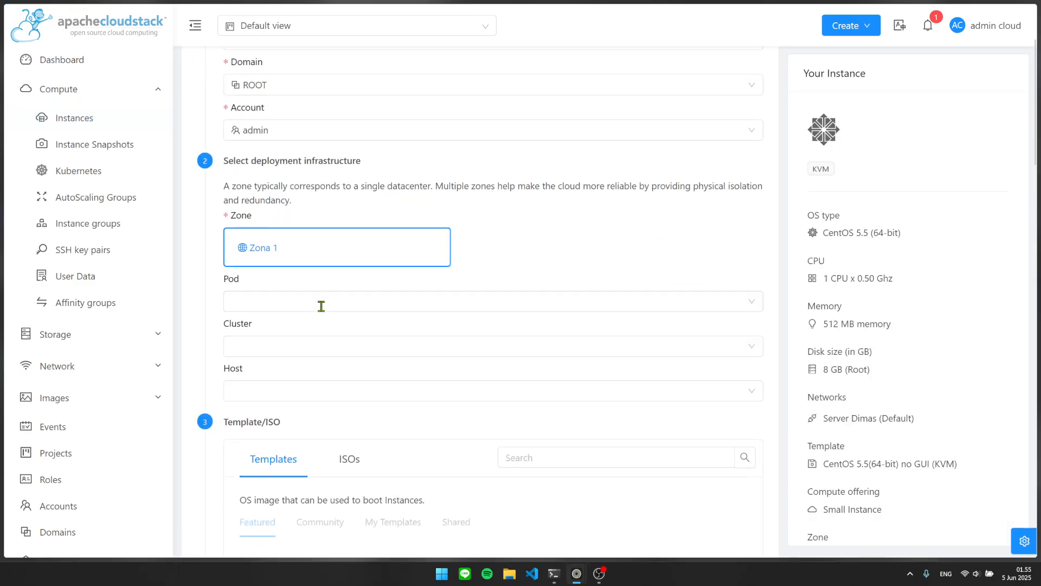
{"action": "left_click", "coordinate": [320, 300]}
{"action": "left_click", "coordinate": [306, 347]}
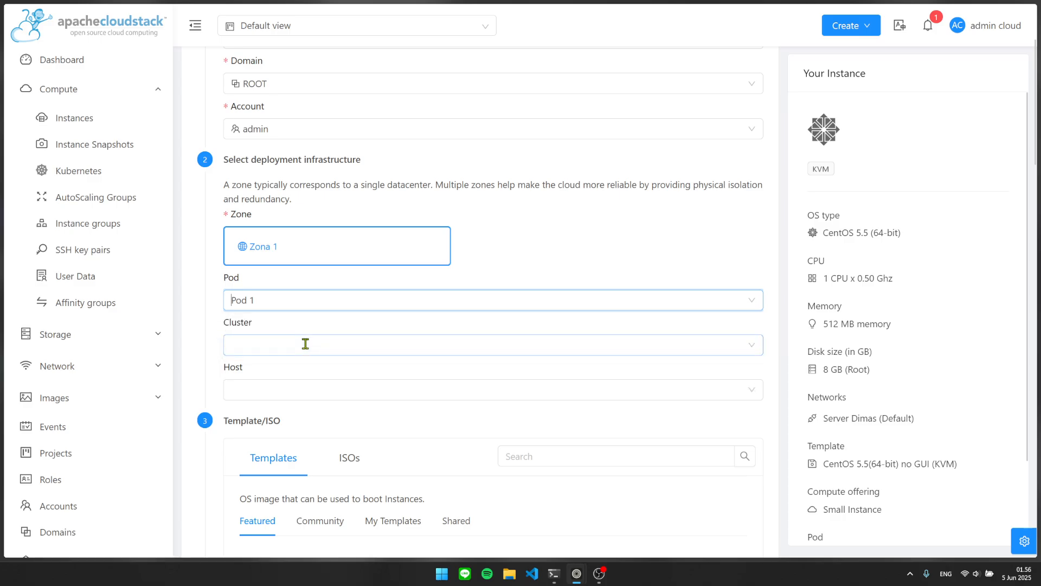
{"action": "left_click", "coordinate": [304, 345]}
{"action": "left_click", "coordinate": [279, 391]}
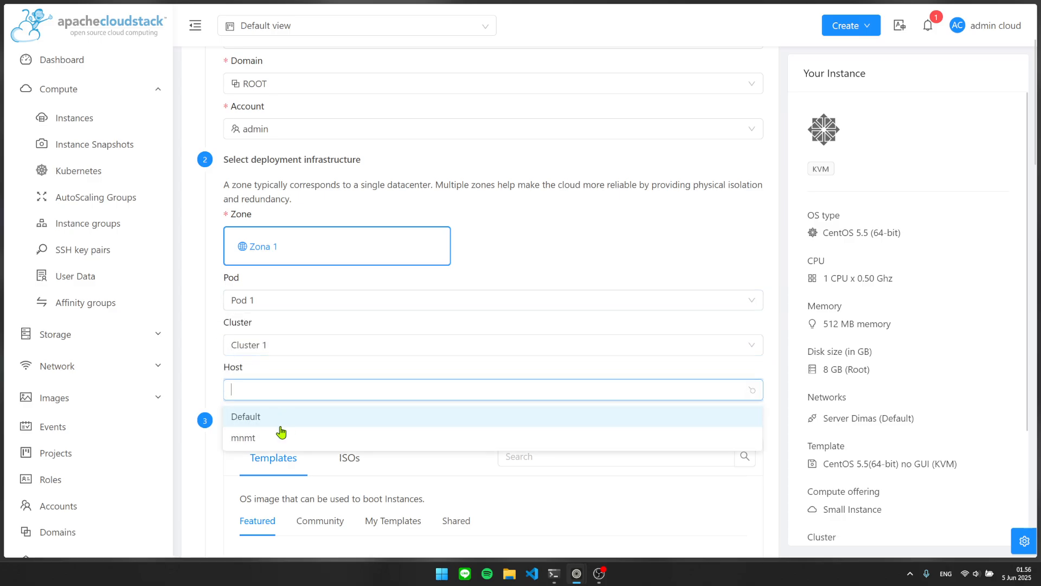
{"action": "left_click", "coordinate": [259, 437]}
Choose the Ubuntu Live Server 24.04 LTS ISO from My ISOs and the Small 5 GB disk offering.
{"action": "scroll", "coordinate": [273, 382], "scroll_direction": "down", "scroll_amount": 3}
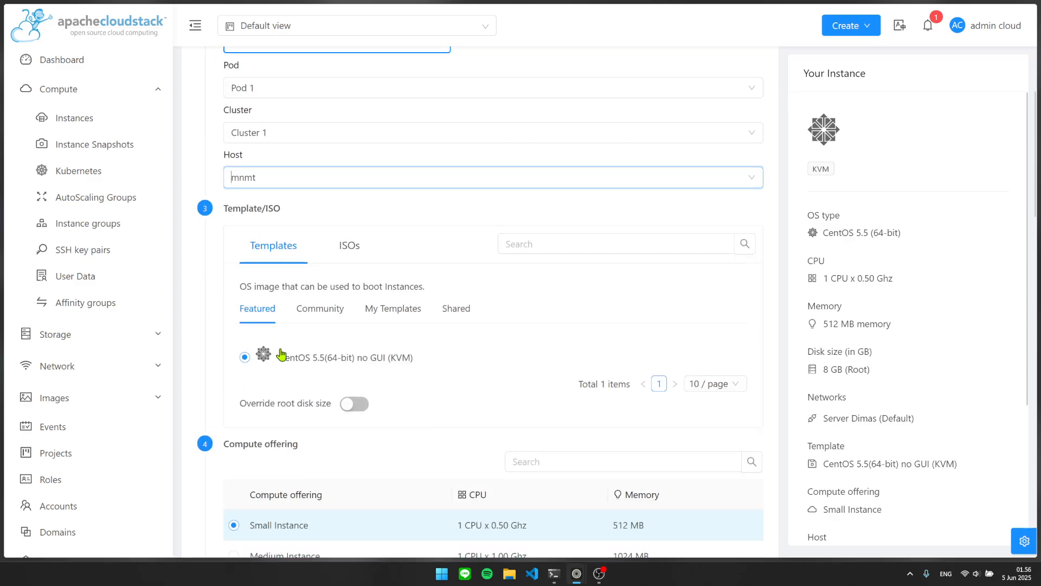
{"action": "left_click", "coordinate": [365, 249]}
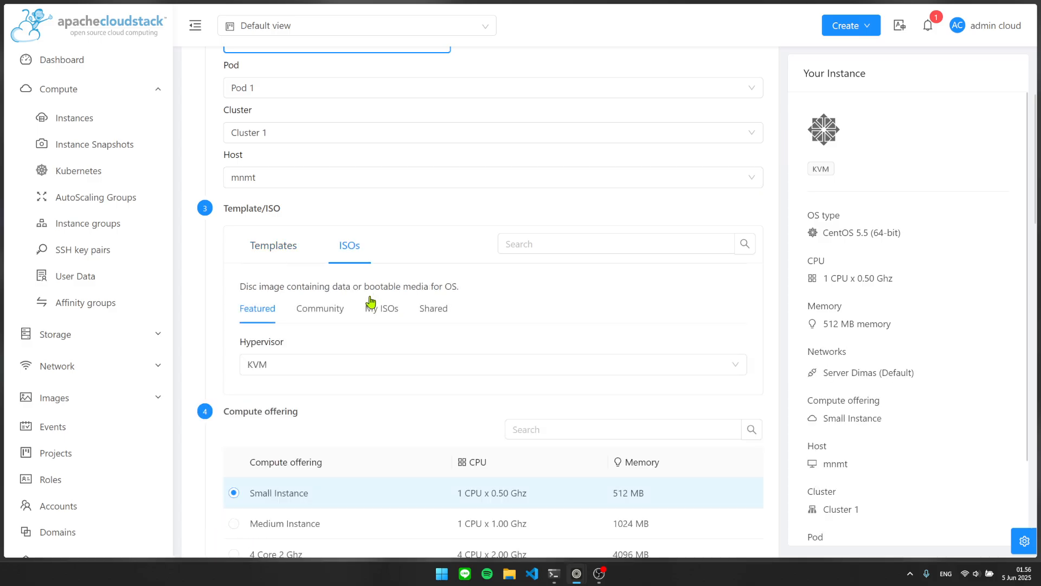
{"action": "left_click", "coordinate": [382, 312]}
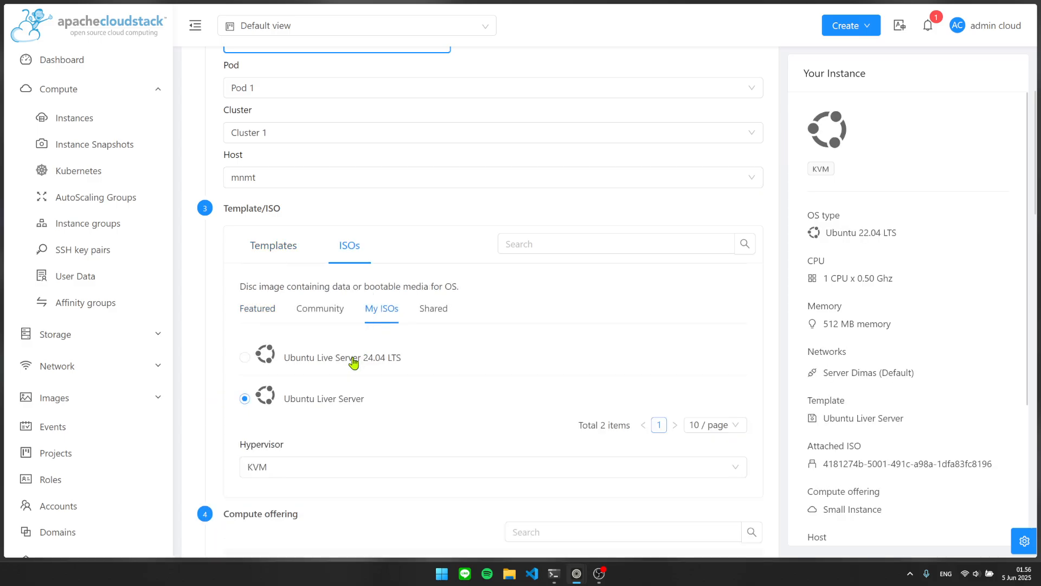
{"action": "left_click", "coordinate": [353, 362]}
{"action": "scroll", "coordinate": [344, 360], "scroll_direction": "down", "scroll_amount": 6}
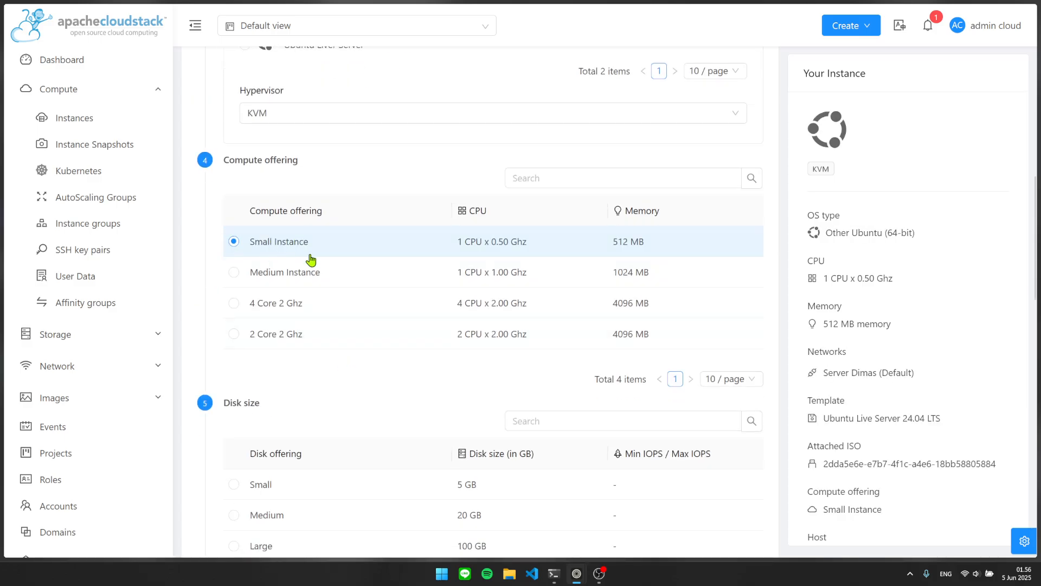
{"action": "scroll", "coordinate": [325, 274], "scroll_direction": "down", "scroll_amount": 3}
{"action": "left_click", "coordinate": [326, 286]}
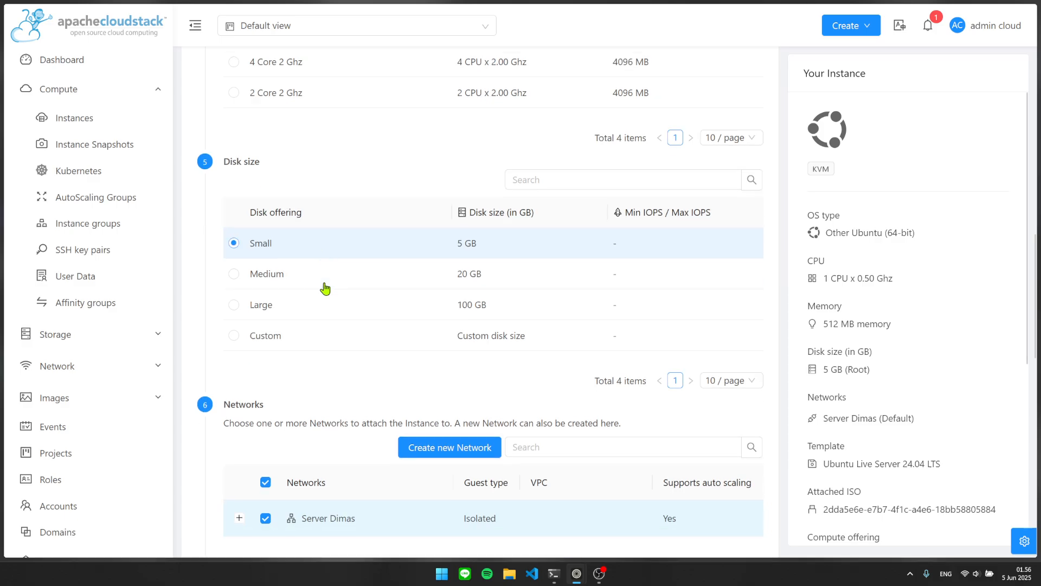
Review the network section, including the IP address field for Server Dimas.
{"action": "scroll", "coordinate": [325, 288], "scroll_direction": "down", "scroll_amount": 4}
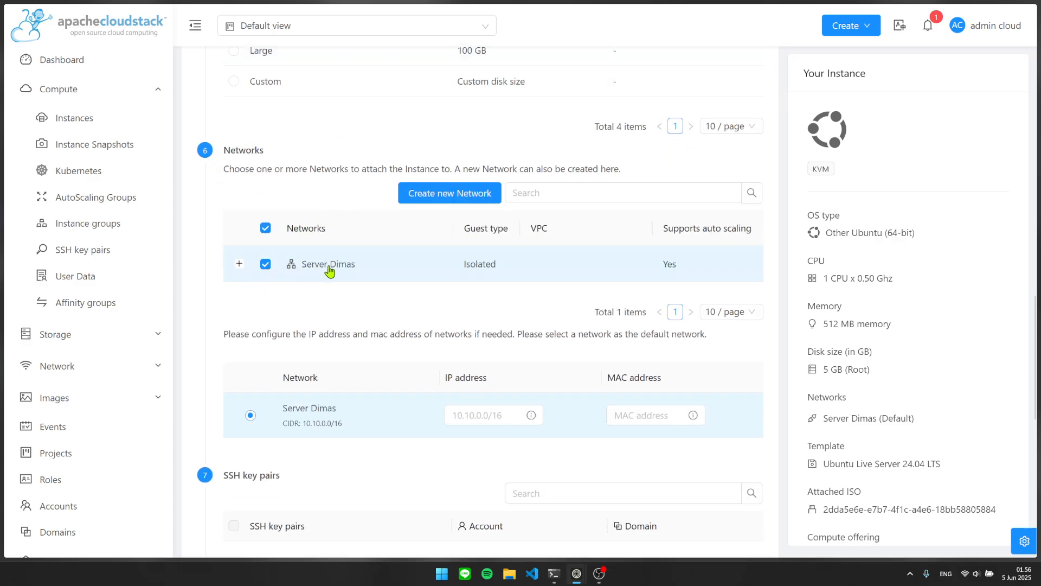
{"action": "scroll", "coordinate": [329, 271], "scroll_direction": "down", "scroll_amount": 1}
{"action": "left_click_drag", "start_coordinate": [223, 263], "coordinate": [395, 264]}
{"action": "left_click", "coordinate": [395, 265]}
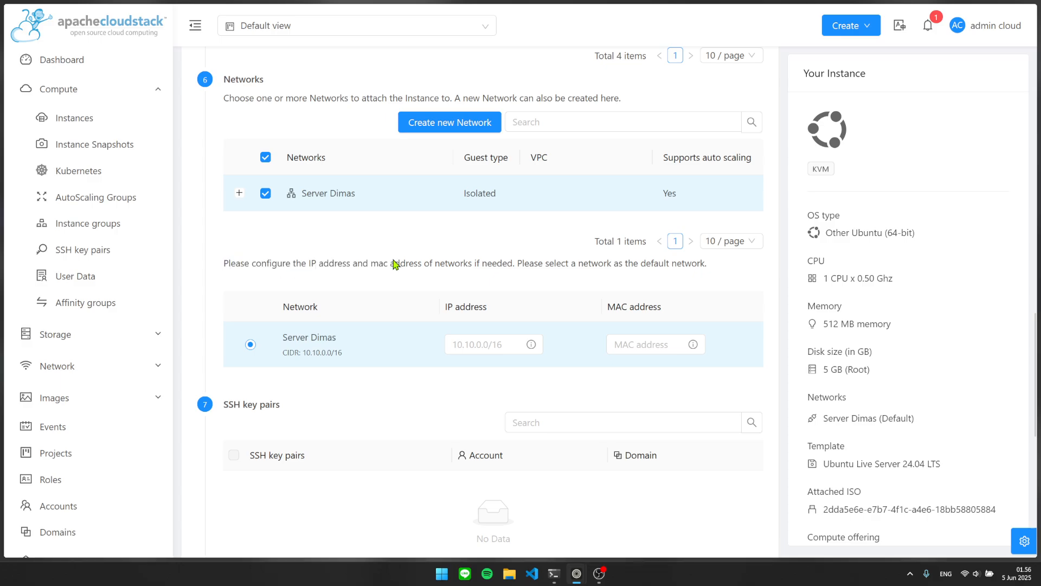
{"action": "scroll", "coordinate": [379, 268], "scroll_direction": "down", "scroll_amount": 1}
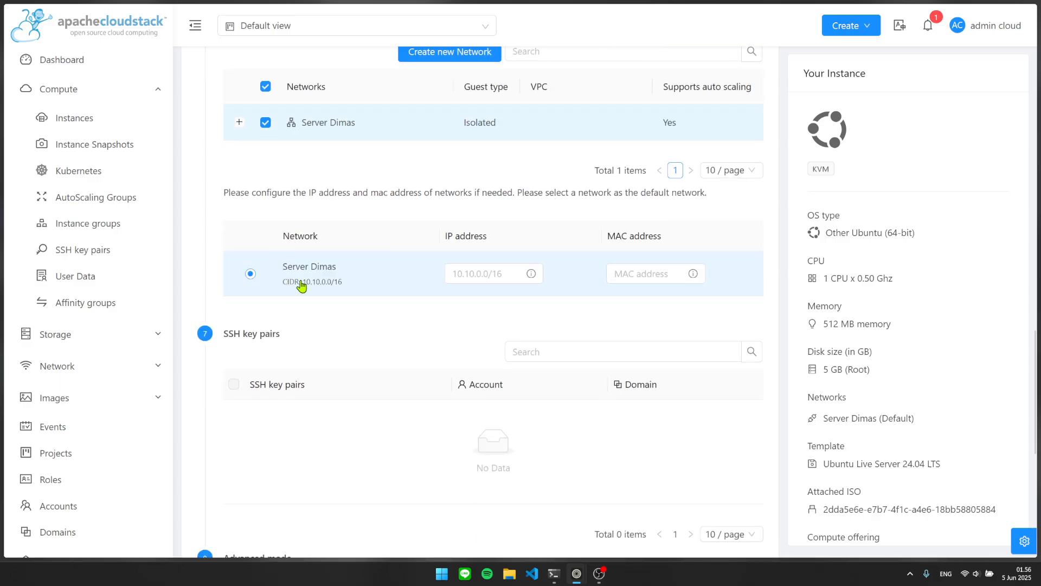
{"action": "left_click", "coordinate": [460, 273]}
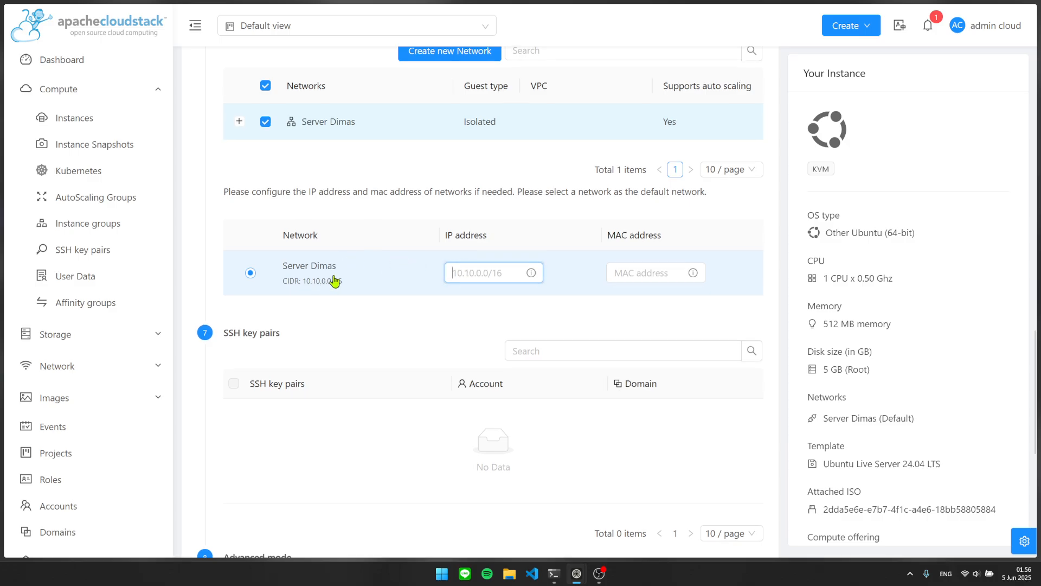
{"action": "scroll", "coordinate": [333, 279], "scroll_direction": "down", "scroll_amount": 4}
{"action": "scroll", "coordinate": [332, 279], "scroll_direction": "down", "scroll_amount": 2}
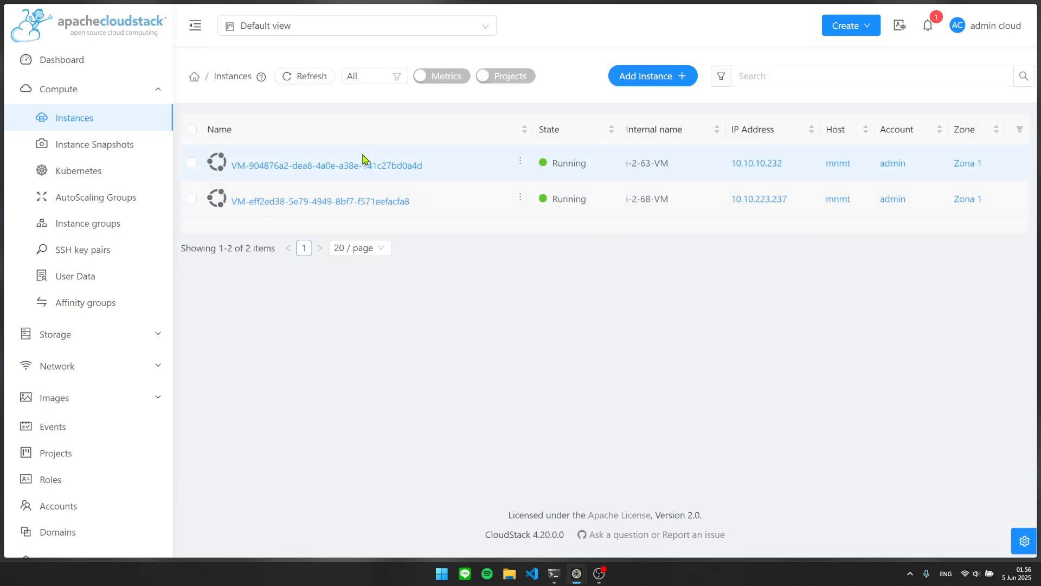
Review the 10.10.10.232 VM's details, including its IP address, and launch its console.
{"action": "left_click", "coordinate": [349, 168]}
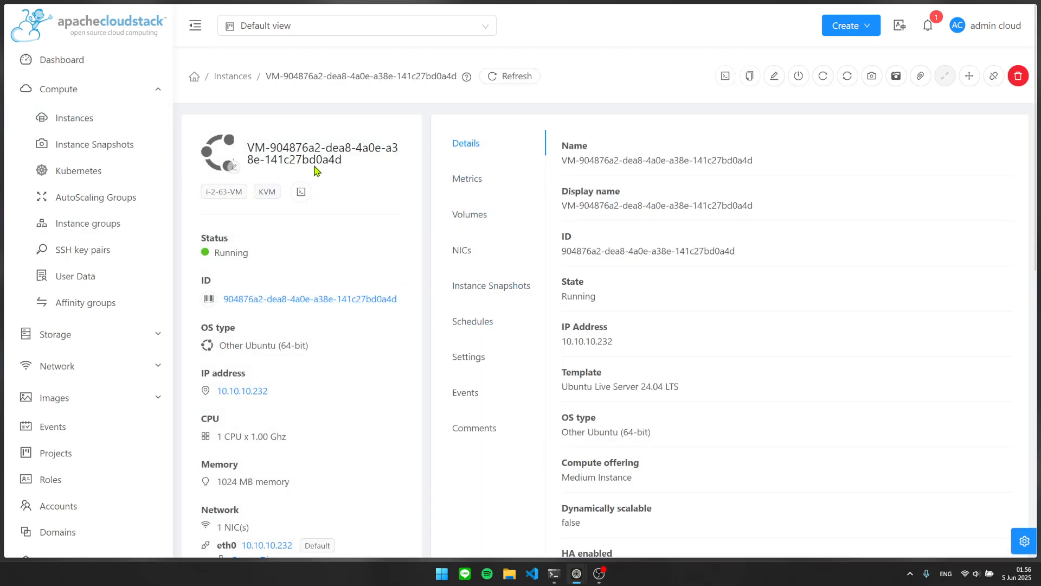
{"action": "scroll", "coordinate": [265, 337], "scroll_direction": "down", "scroll_amount": 3}
{"action": "left_click_drag", "start_coordinate": [267, 259], "coordinate": [208, 259]}
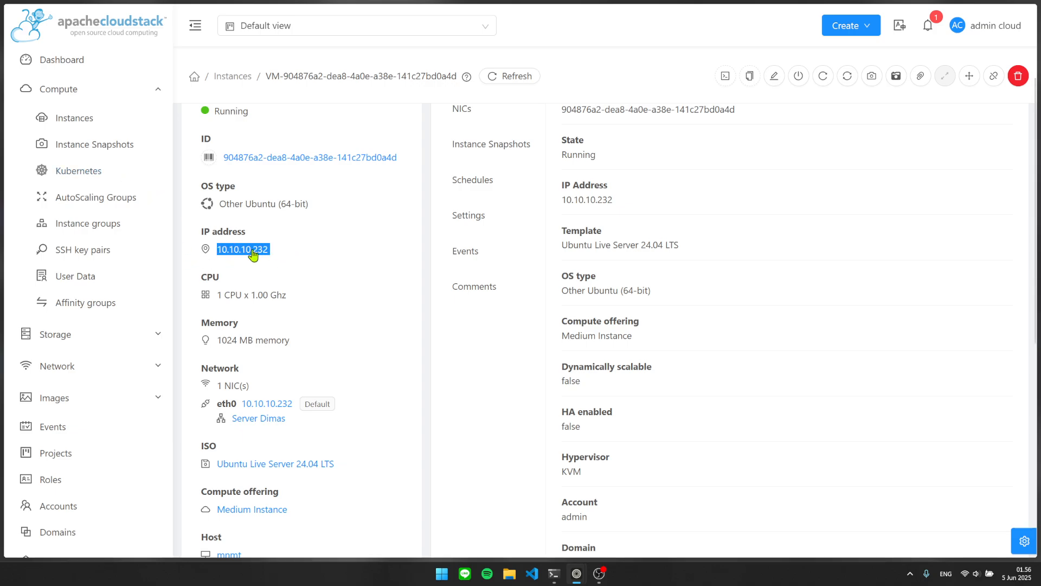
{"action": "left_click", "coordinate": [297, 248]}
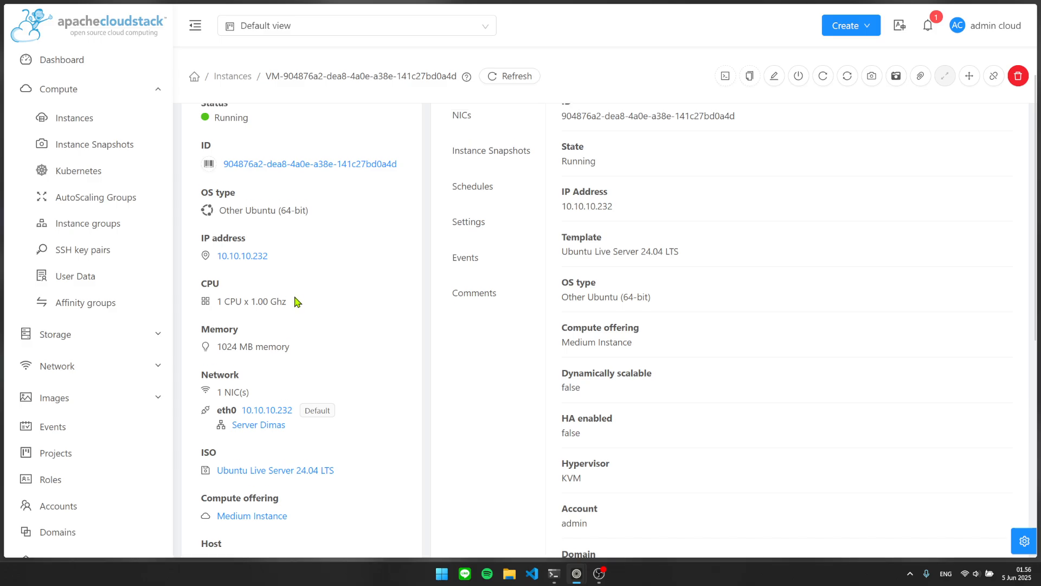
{"action": "scroll", "coordinate": [301, 325], "scroll_direction": "up", "scroll_amount": 3}
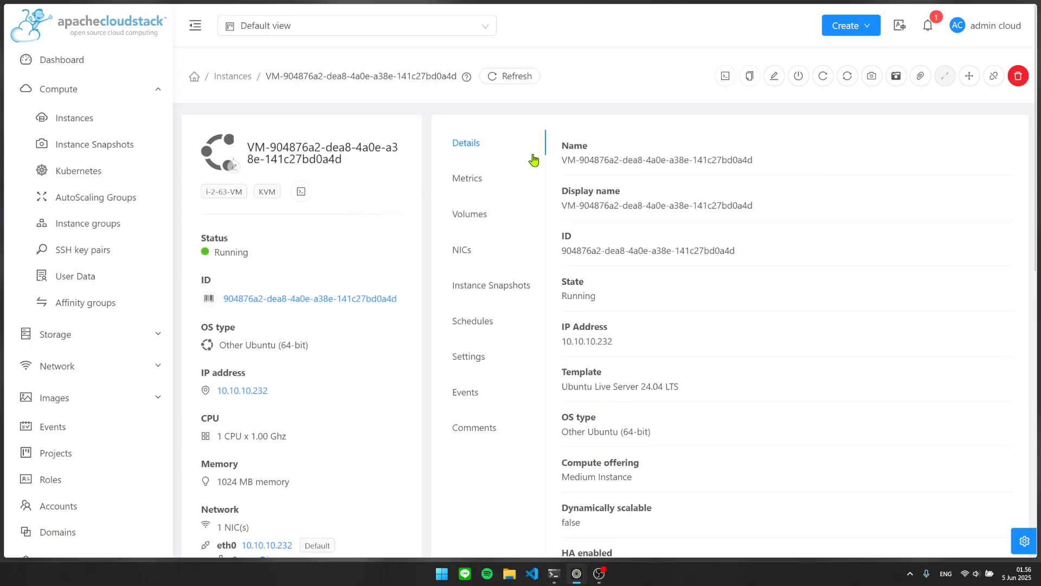
{"action": "left_click", "coordinate": [725, 76]}
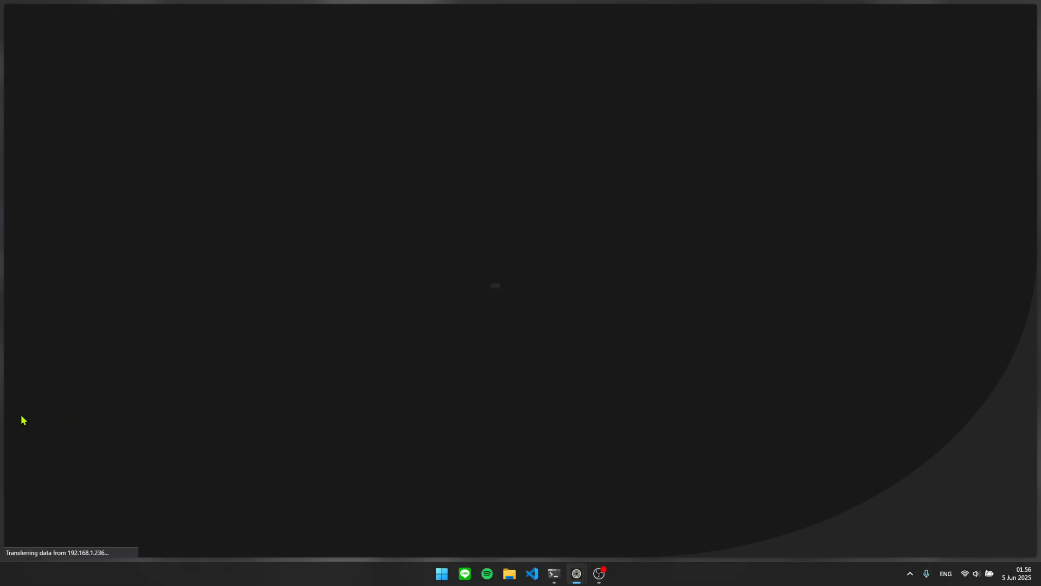
Clear the VM's console terminal, then glance at its CloudStack details page.
{"action": "mouse_move", "coordinate": [1, 418]}
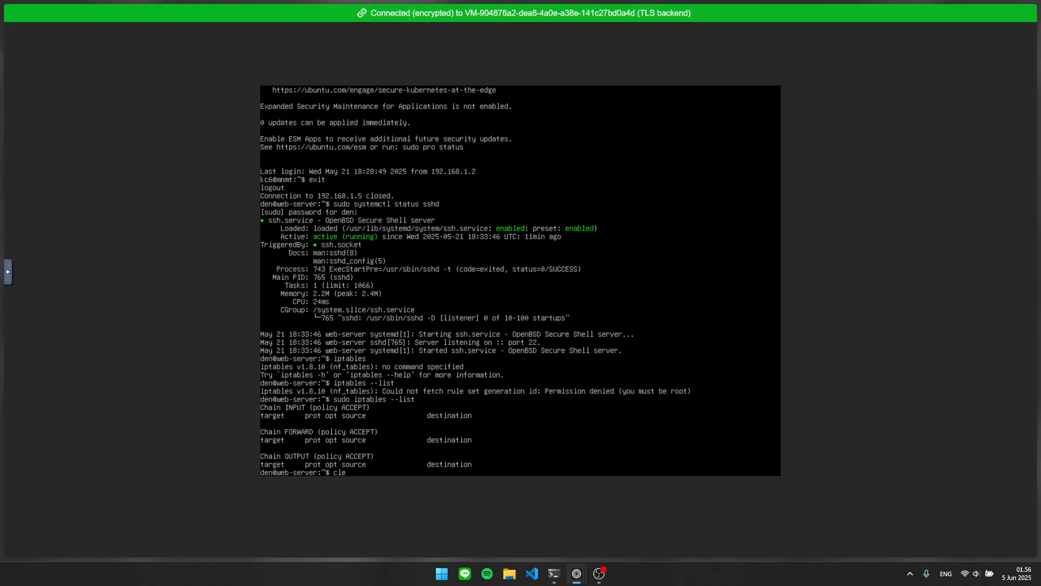
{"action": "type", "text": "ar"}
{"action": "key", "text": "Return"}
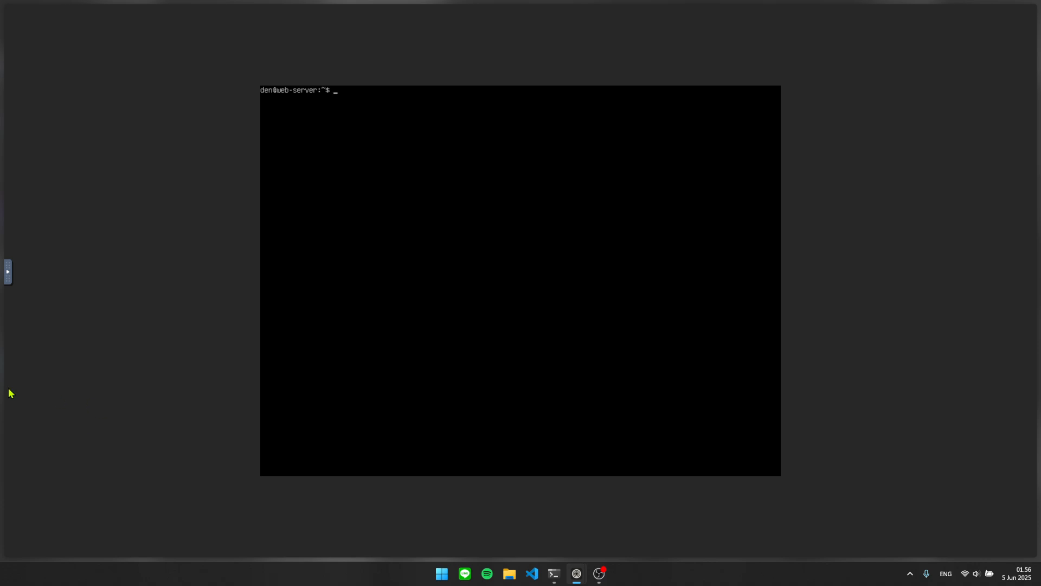
{"action": "mouse_move", "coordinate": [9, 388]}
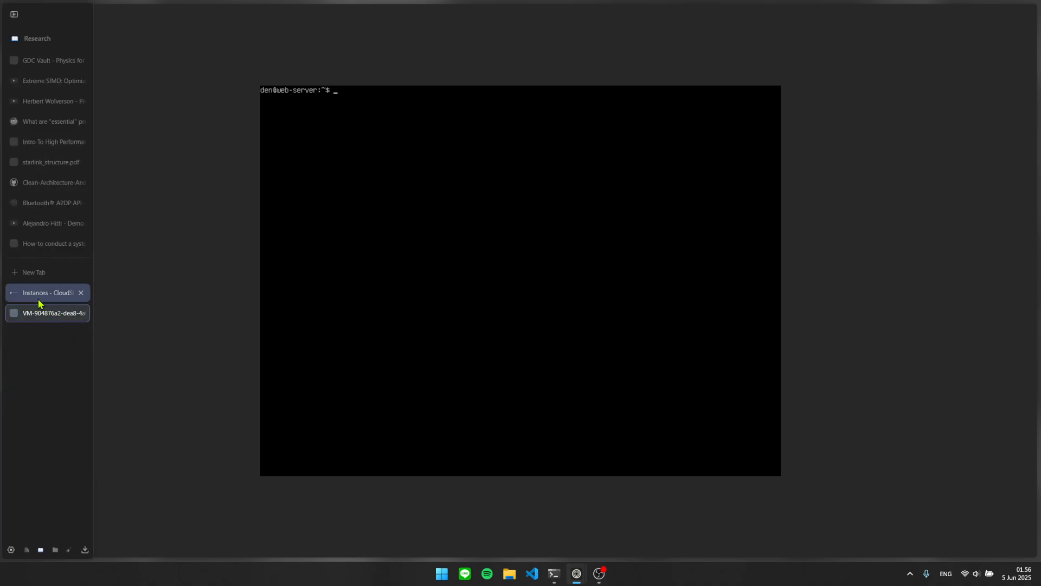
{"action": "left_click", "coordinate": [14, 297]}
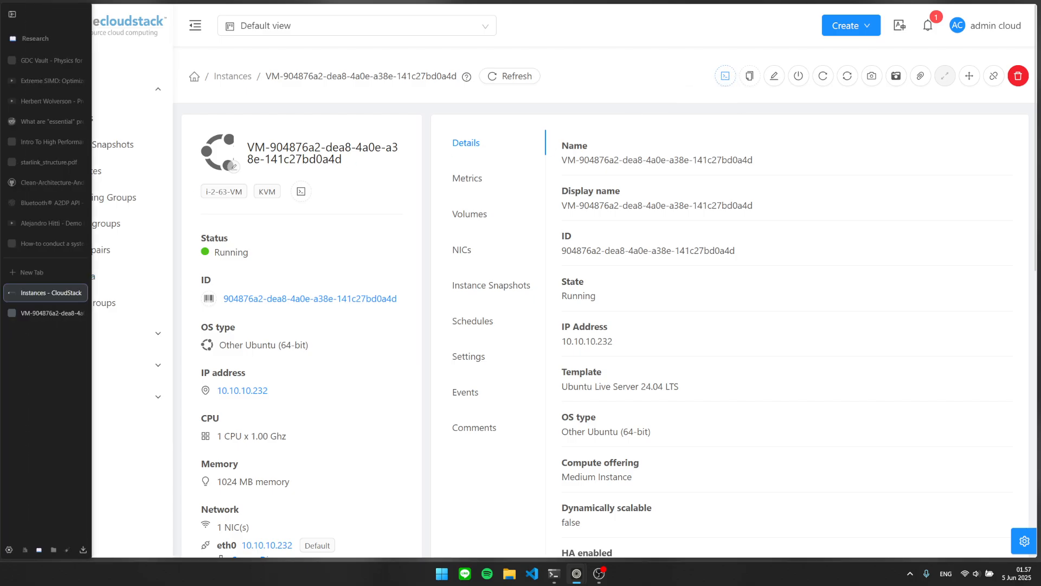
Run ping googl.com -c 5 in the console with 0% loss, then return to the VM details.
{"action": "left_click", "coordinate": [43, 308]}
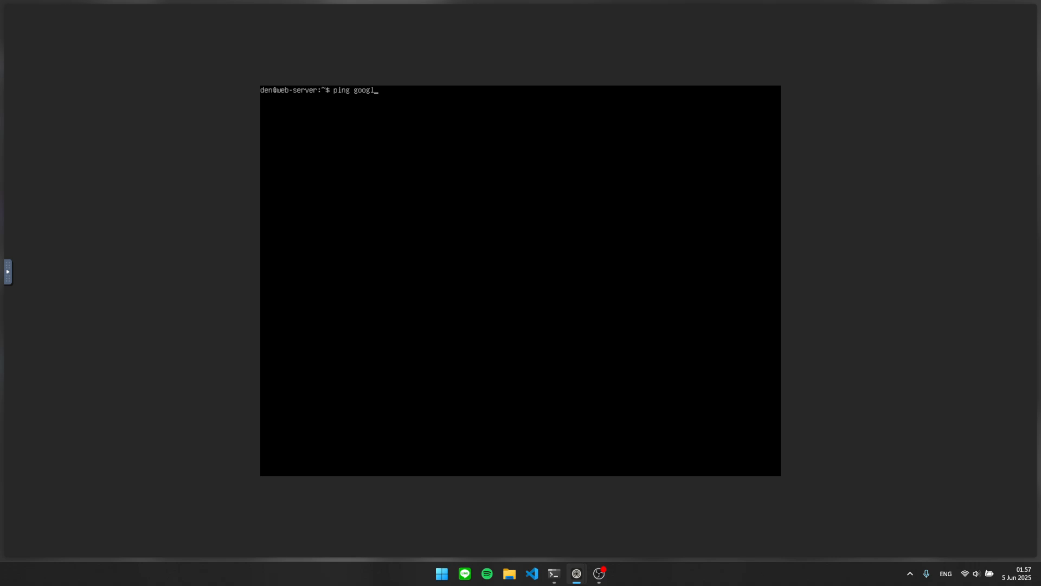
{"action": "key", "text": "Return"}
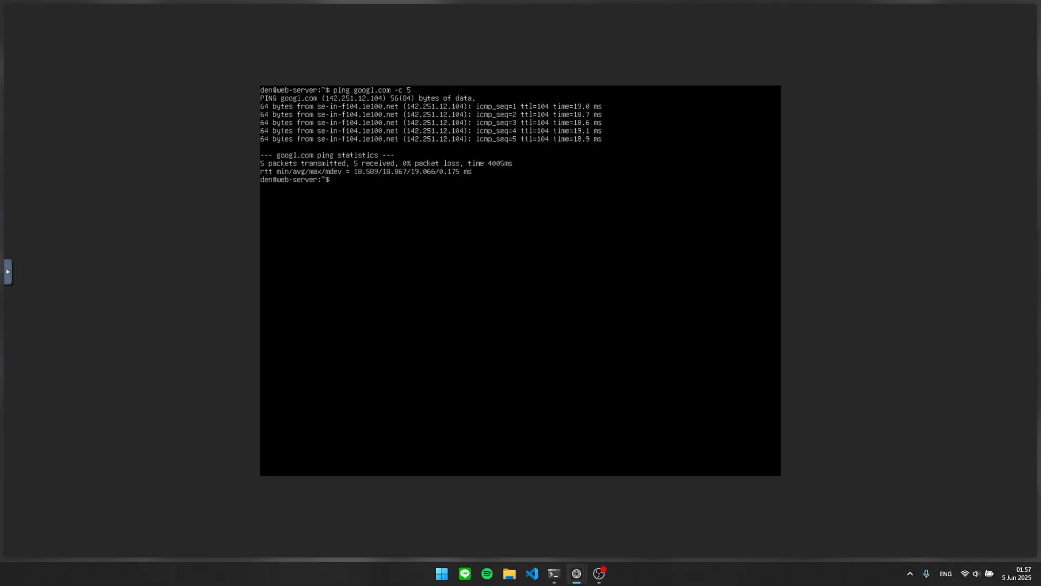
{"action": "mouse_move", "coordinate": [8, 271]}
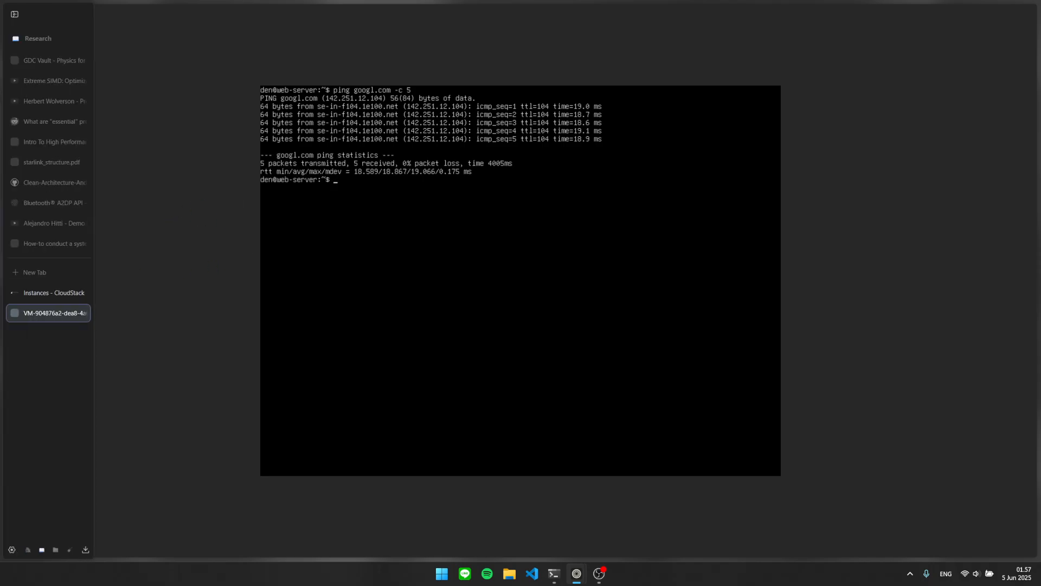
{"action": "left_click", "coordinate": [41, 293]}
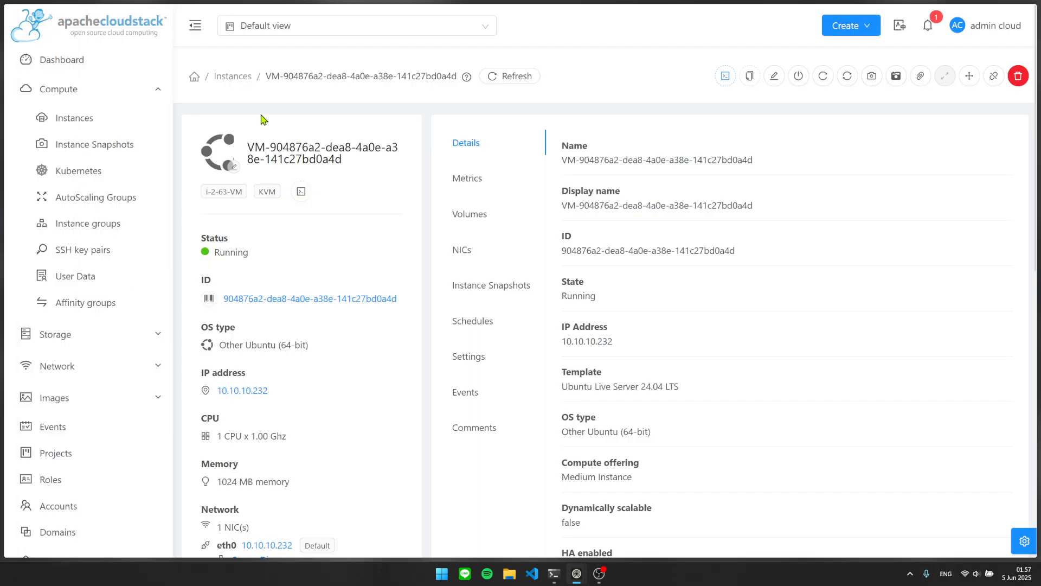
Go from the Instances list to Network > Guest Networks to see the Server Dimas network.
{"action": "left_click", "coordinate": [239, 80]}
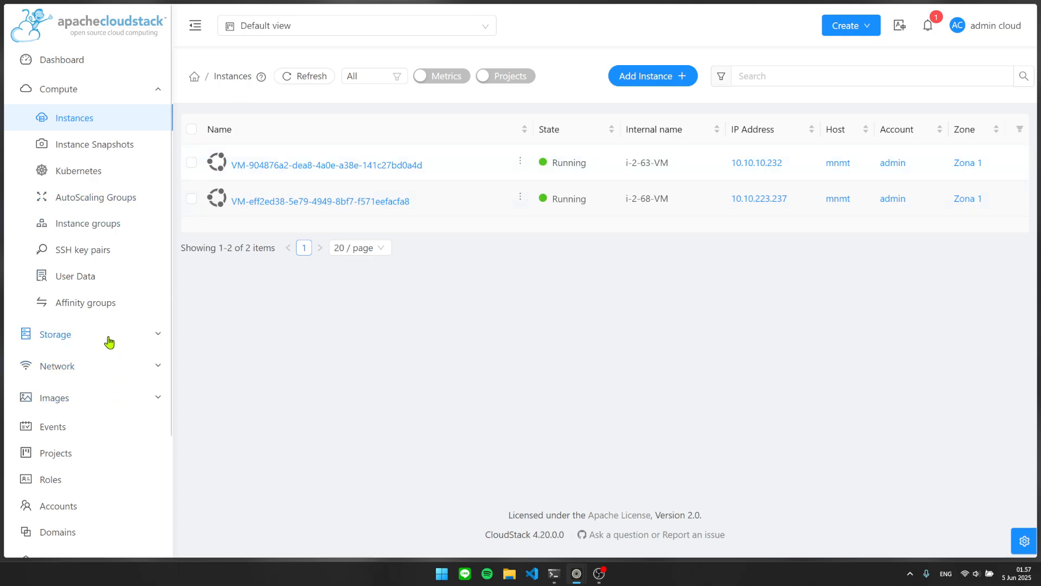
{"action": "left_click", "coordinate": [93, 365]}
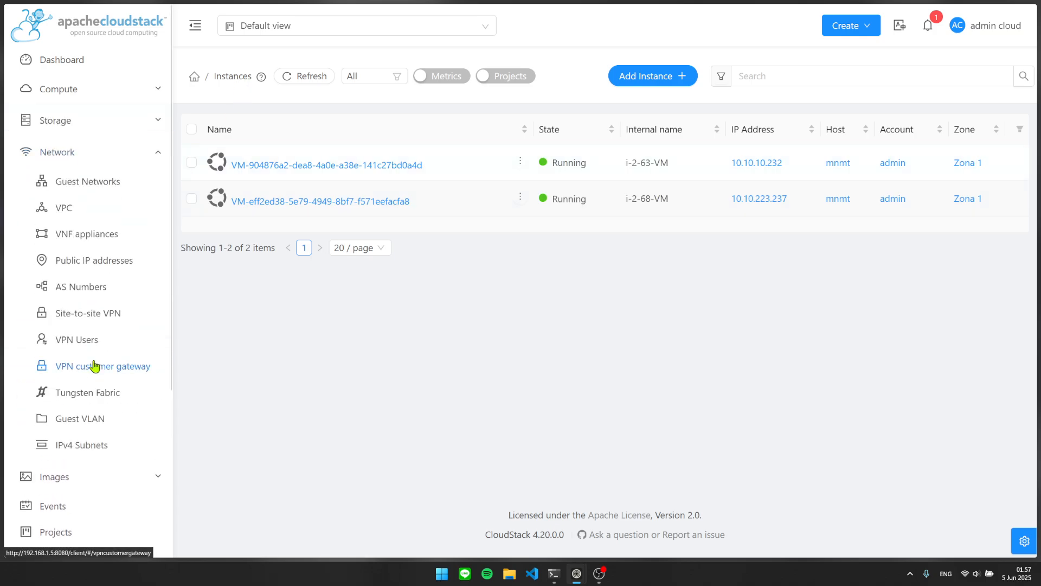
{"action": "left_click", "coordinate": [111, 194]}
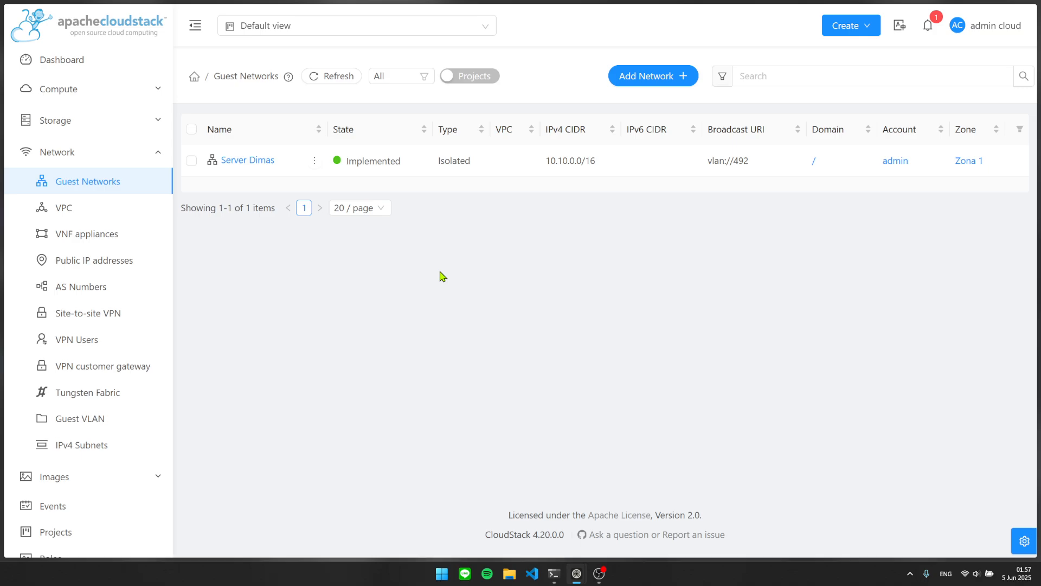